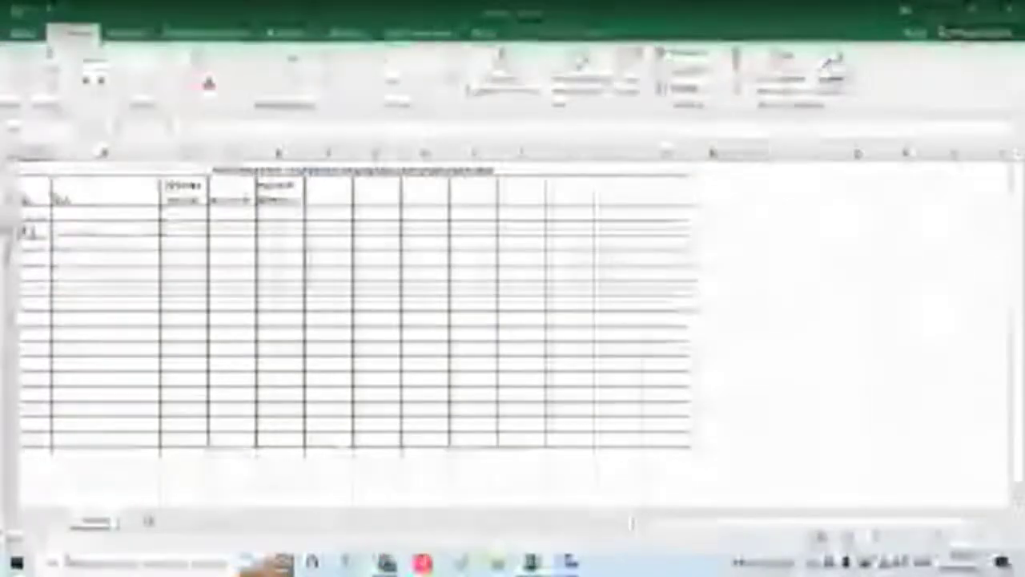
Step: Enter 2 in A4 and extend the numbering series down column A to 16 in row 18
text(2)
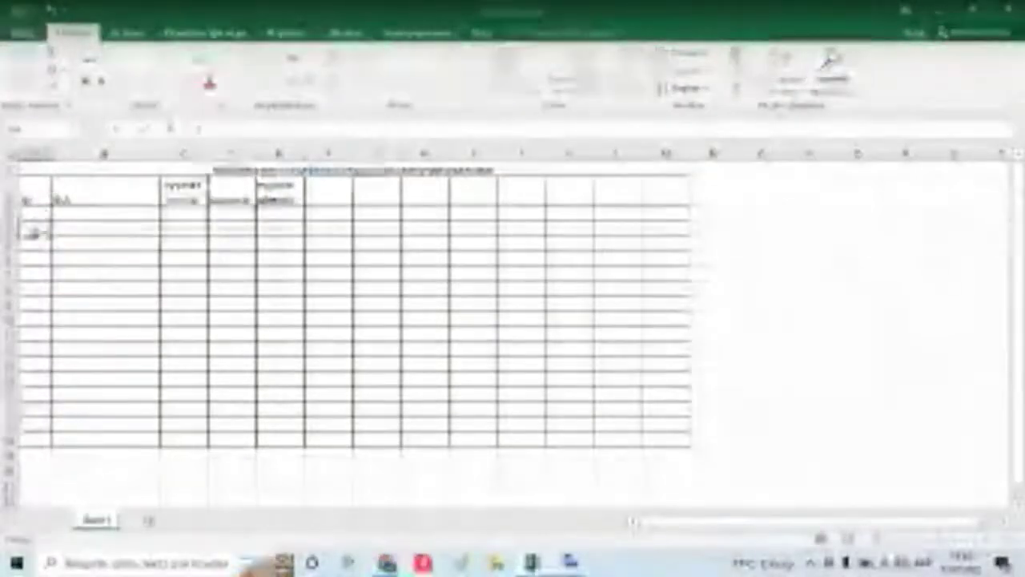
key(Return)
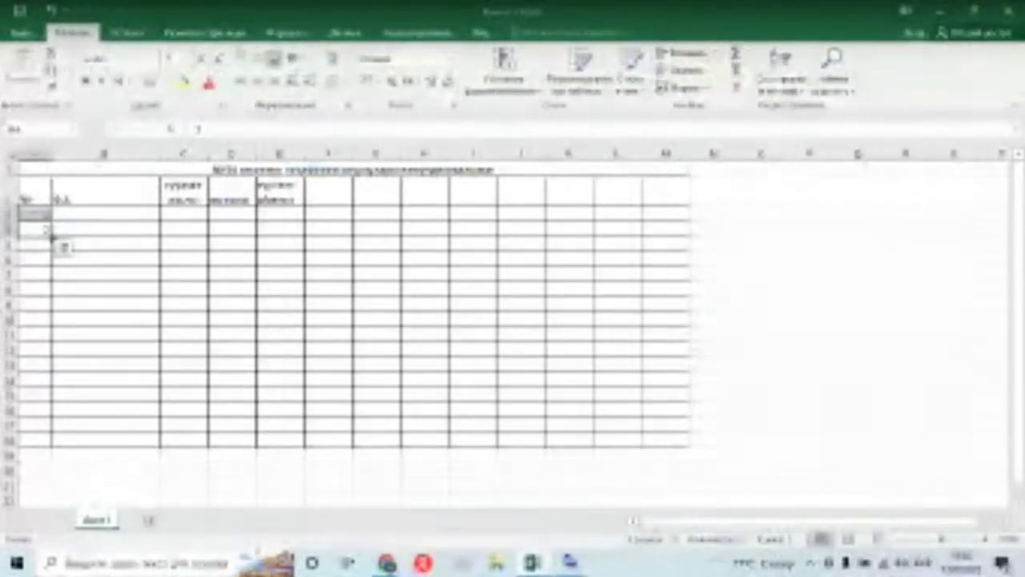
drag(49, 236, 43, 446)
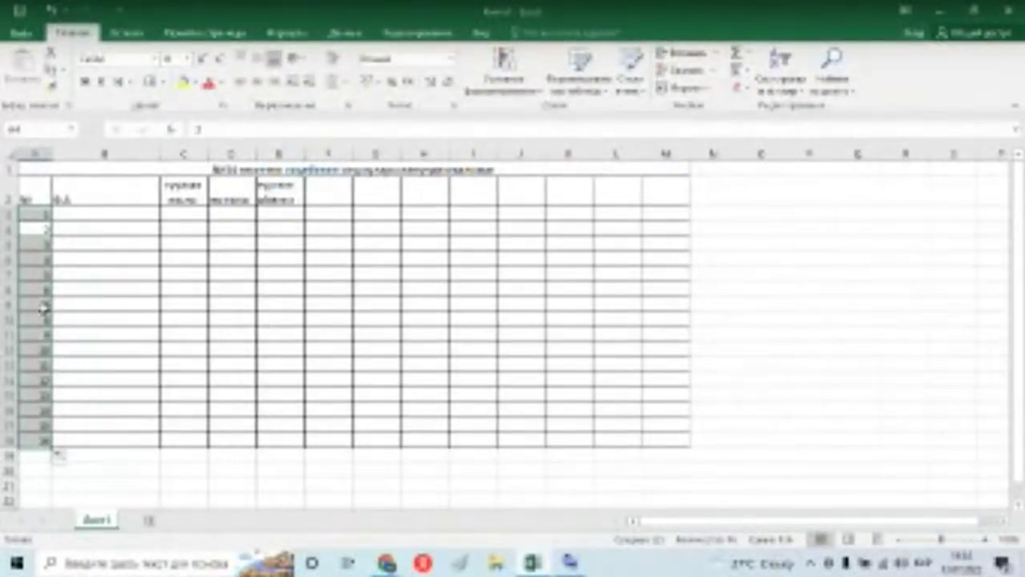
Step: Fill in the eight students' names in the Ф.А column, cells B3 to B10
click(107, 233)
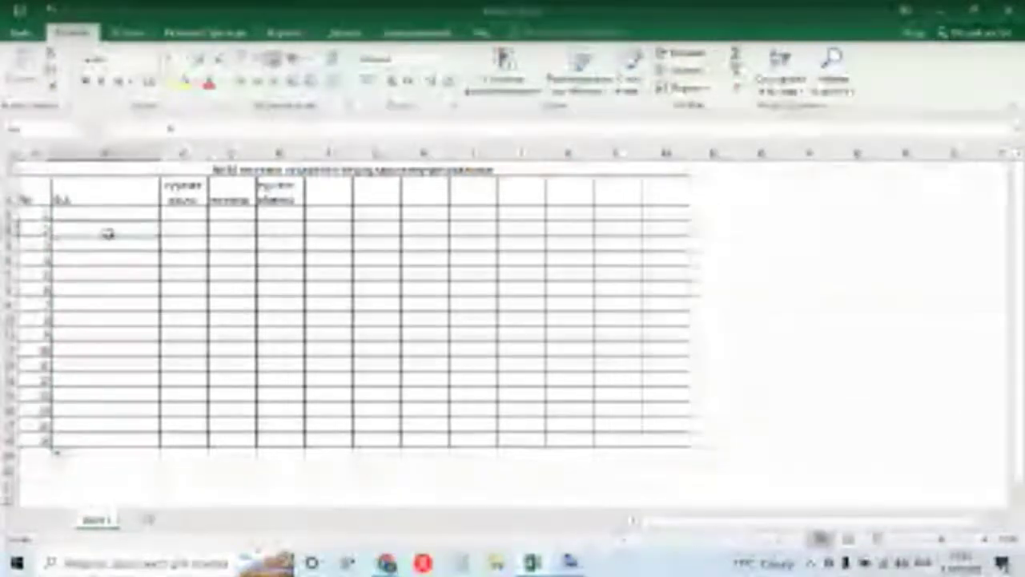
click(86, 218)
text(Абду)
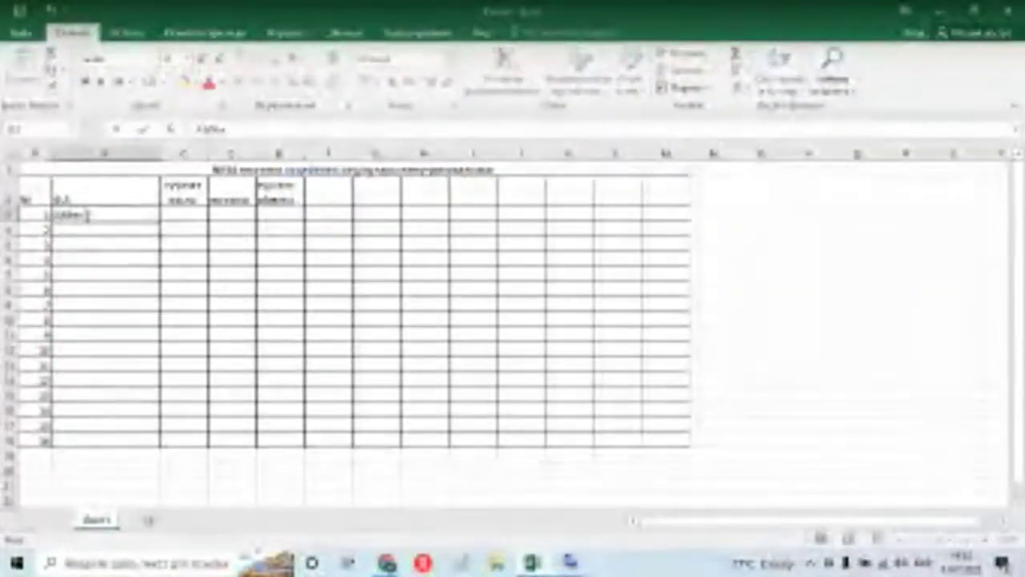
key(Return)
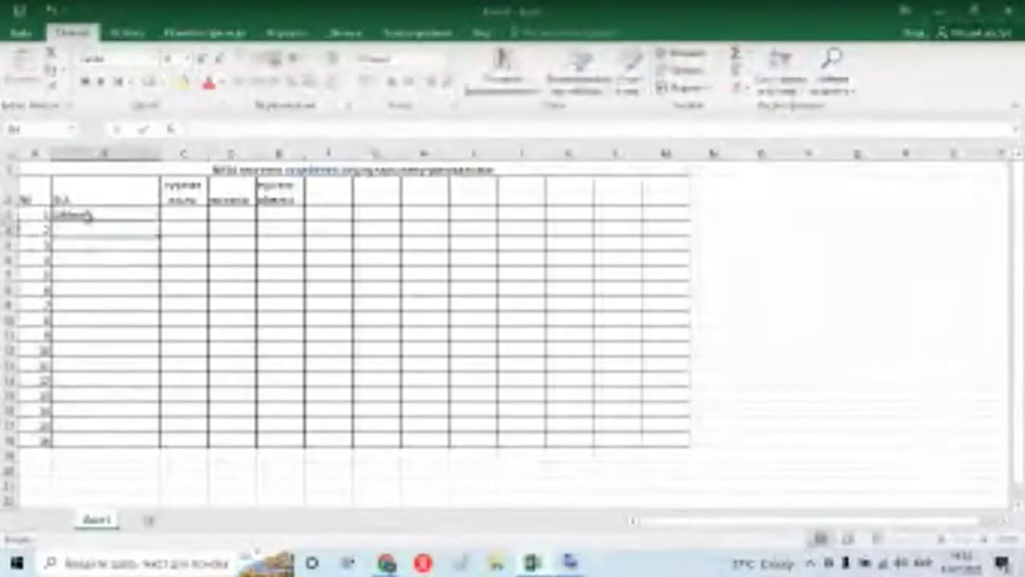
text(Ф)
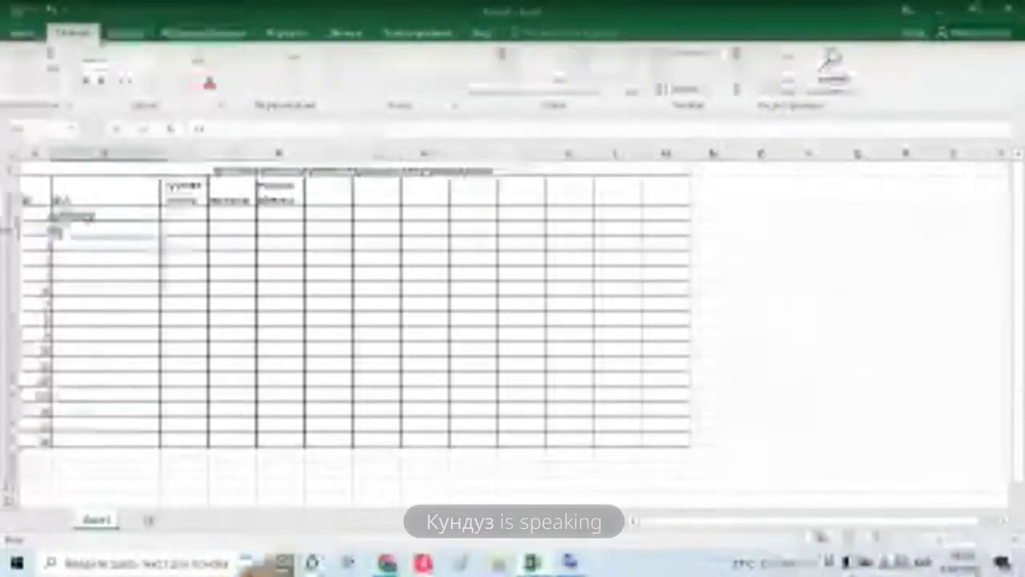
text(арид)
key(Return)
text(Наби)
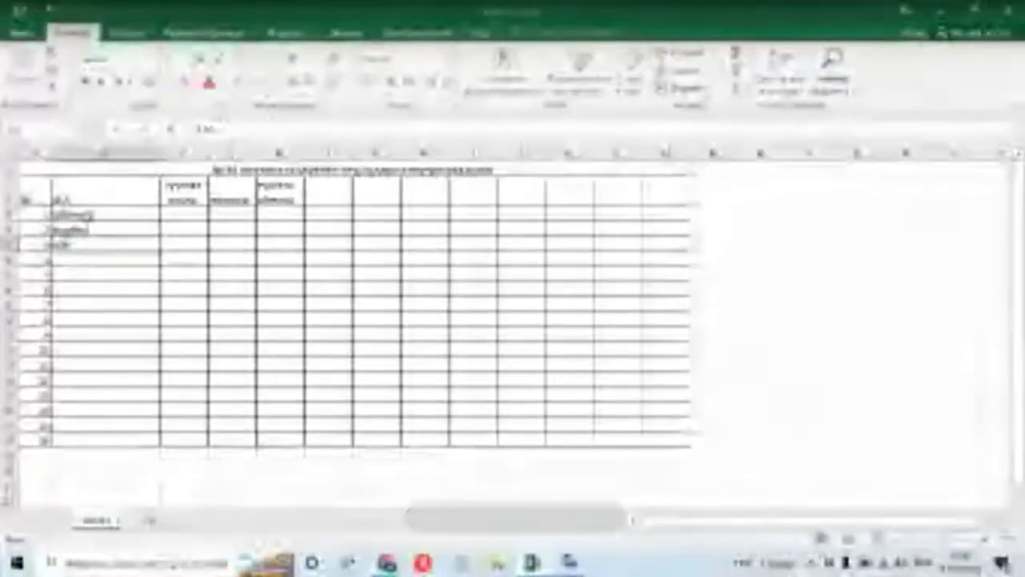
key(Return)
text(Анвар)
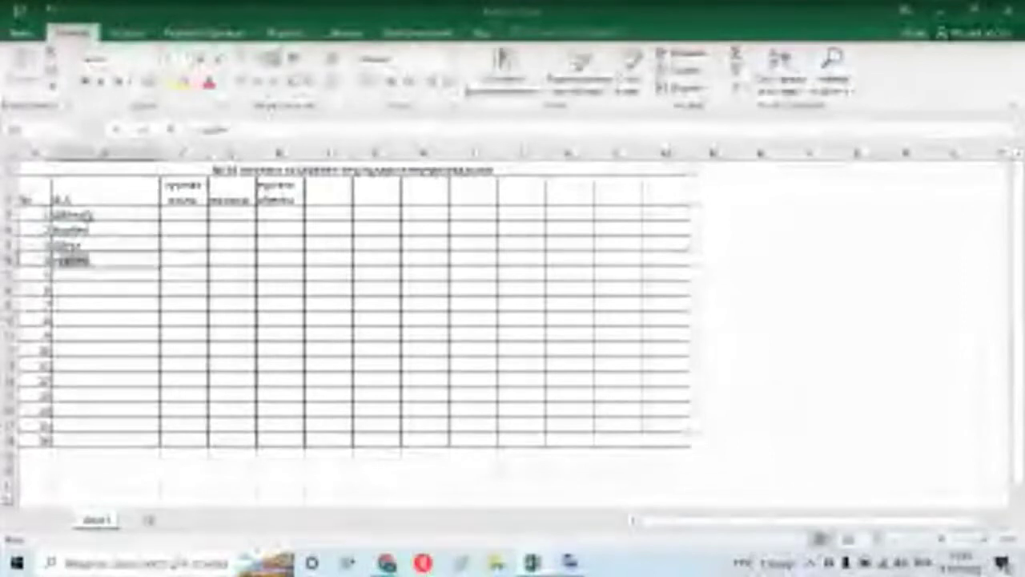
text(ов)
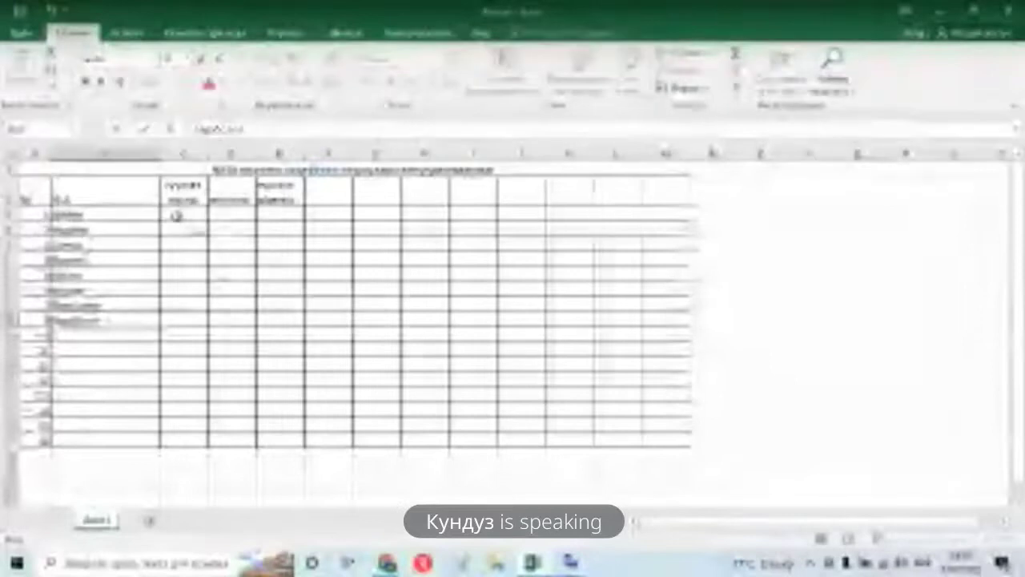
click(171, 215)
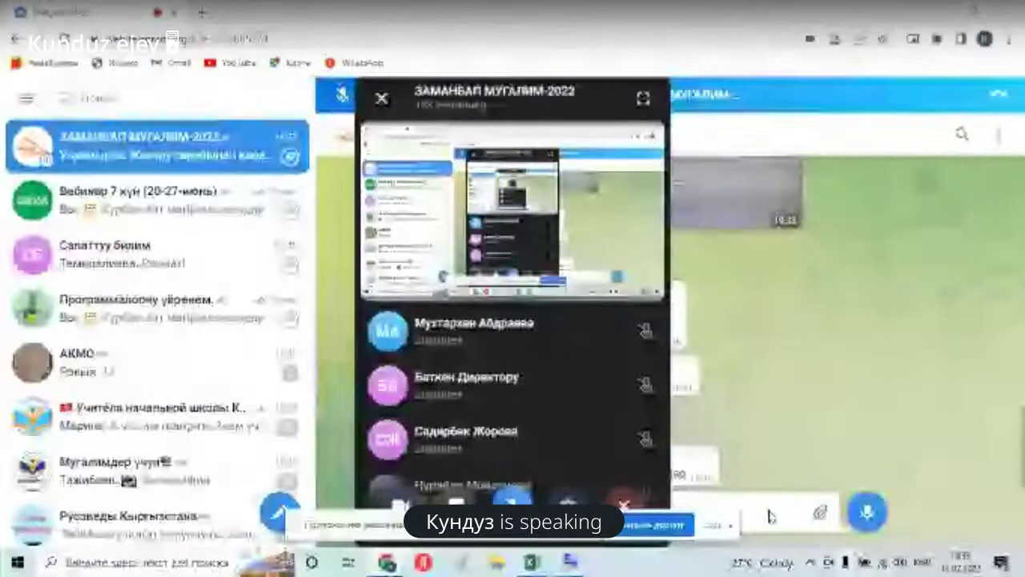
Step: Hide the browser's screen-sharing notice
click(713, 525)
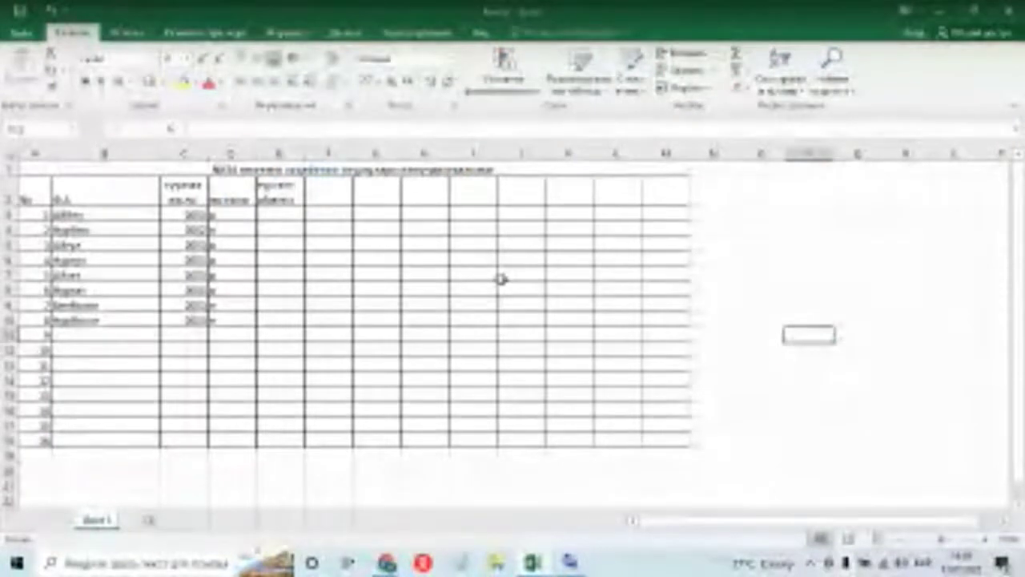
Step: Fill the birth region column from E3 to E10 with Ноокат, Ноокат, Ош, Ош, Ноокат, Ош, Ош and Ноокат
click(279, 215)
text(Ко)
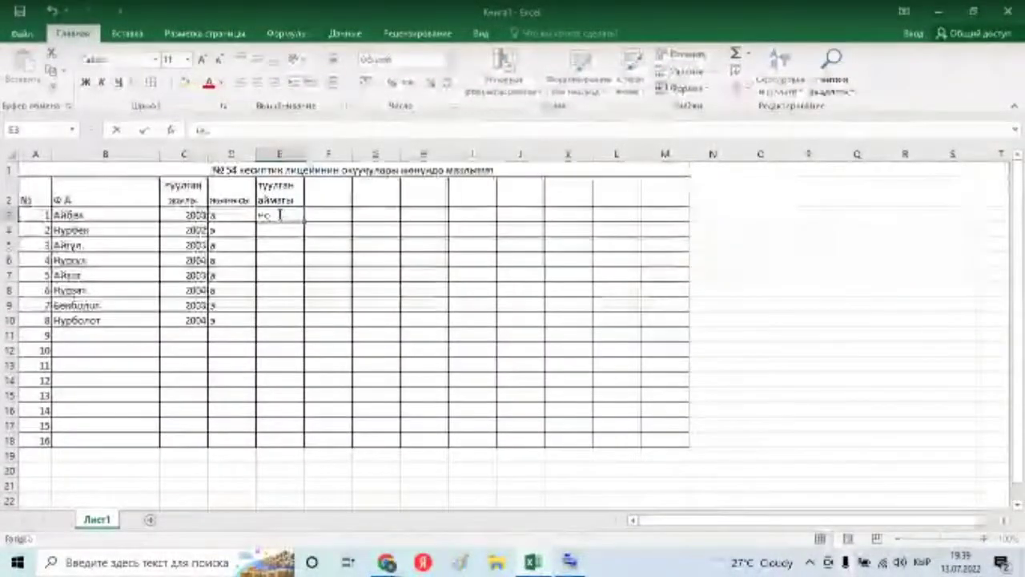
text(чкор)
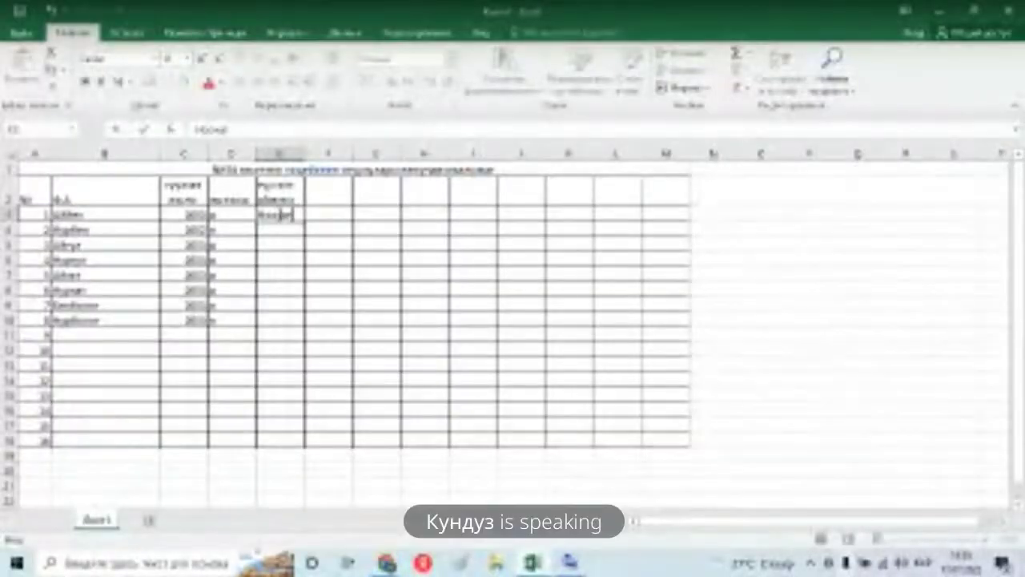
key(Return)
text(Кочкор)
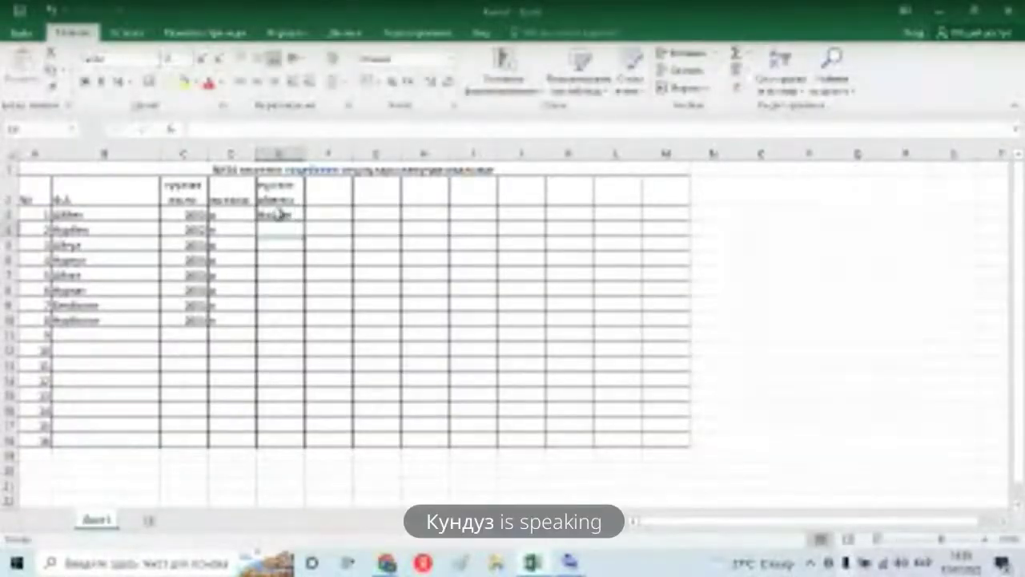
key(Return)
text(К)
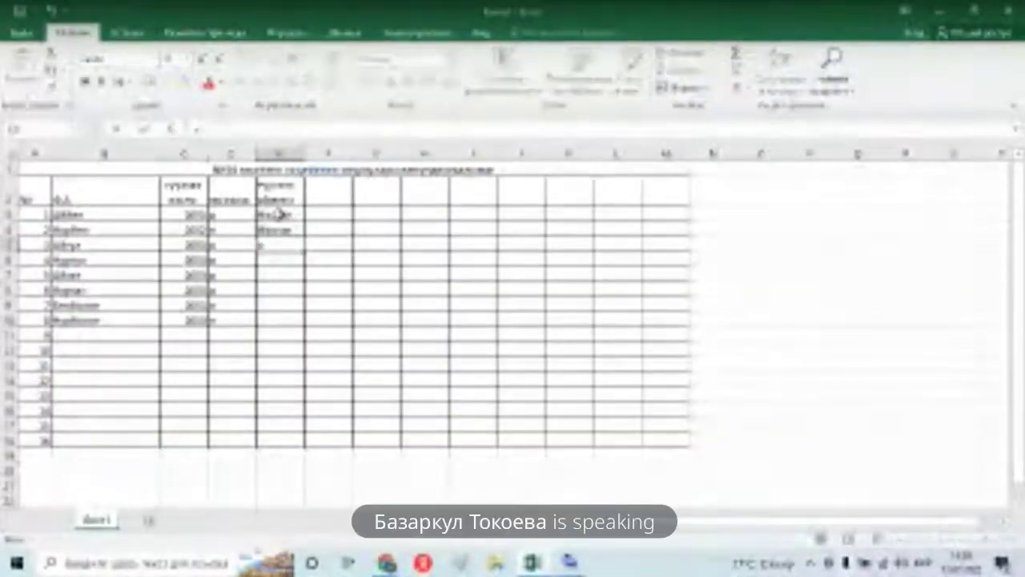
text(Ош)
key(Return)
text(Ош)
key(Return)
text(М)
key(Return)
text(Ош)
key(Return)
text(Ош)
key(Return)
text(М)
key(Return)
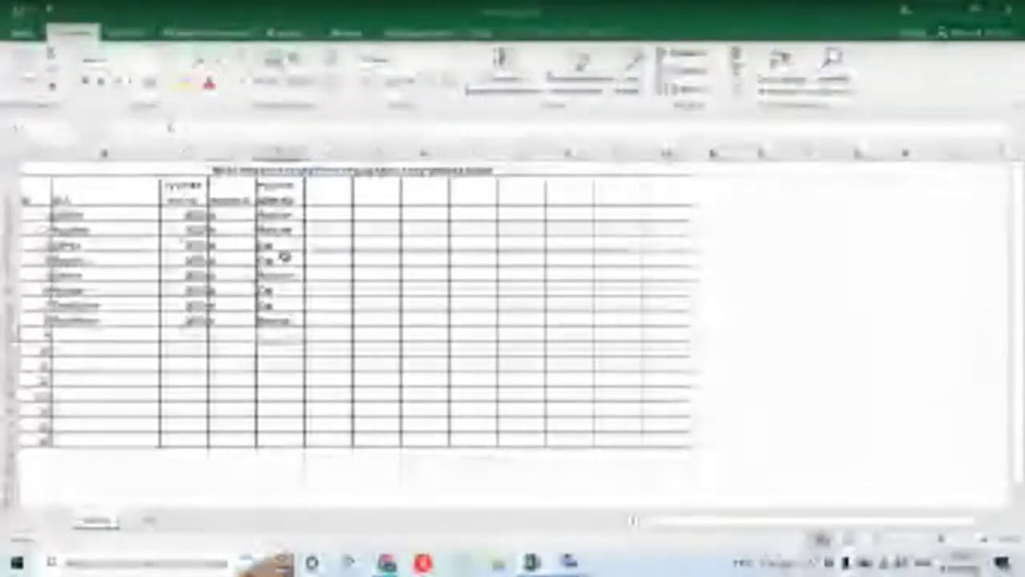
Step: Add filters to the header cells B2 to M2 and filter the birth year column to 2003
click(84, 195)
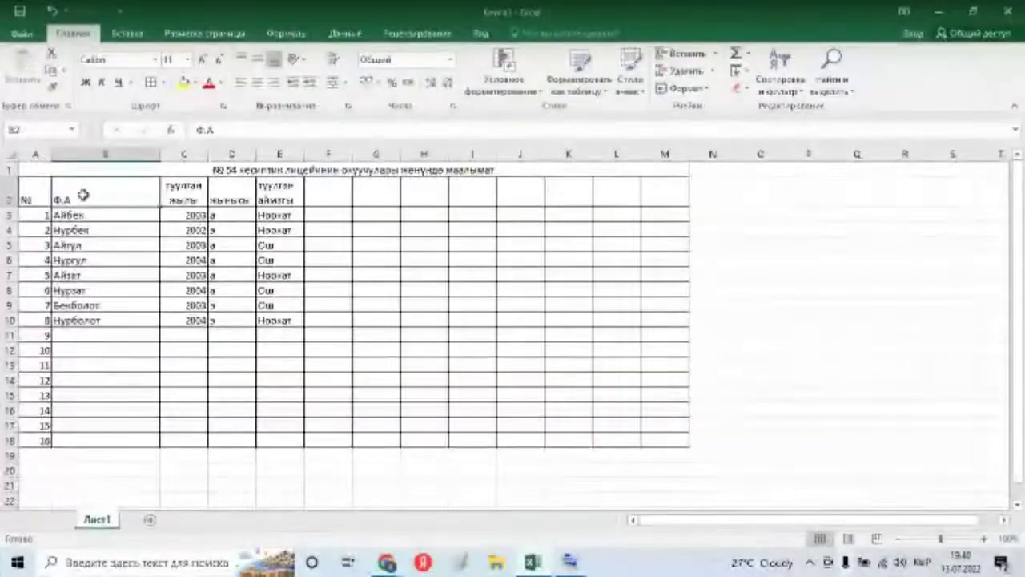
drag(328, 192, 665, 192)
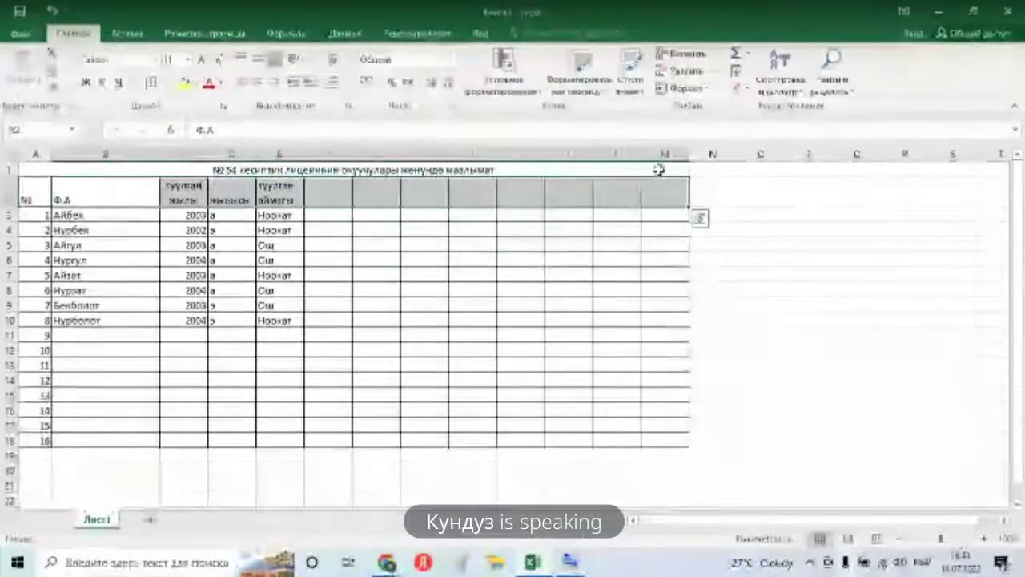
click(775, 72)
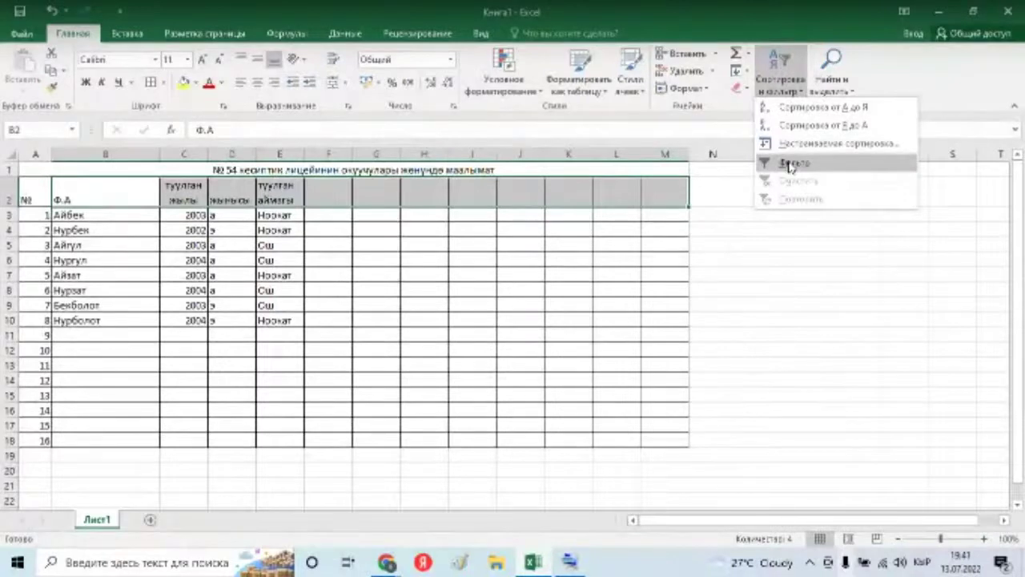
click(790, 165)
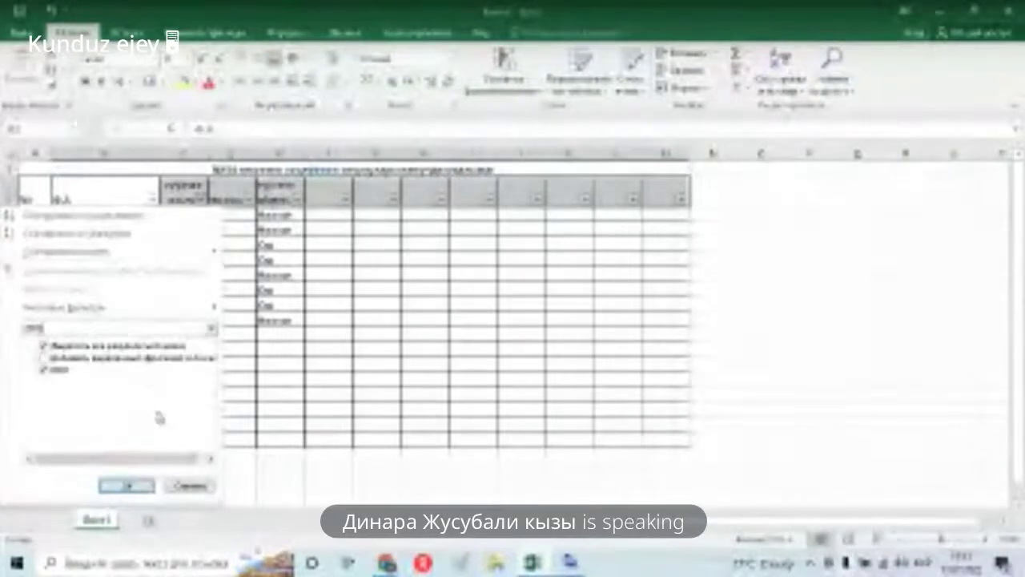
click(129, 486)
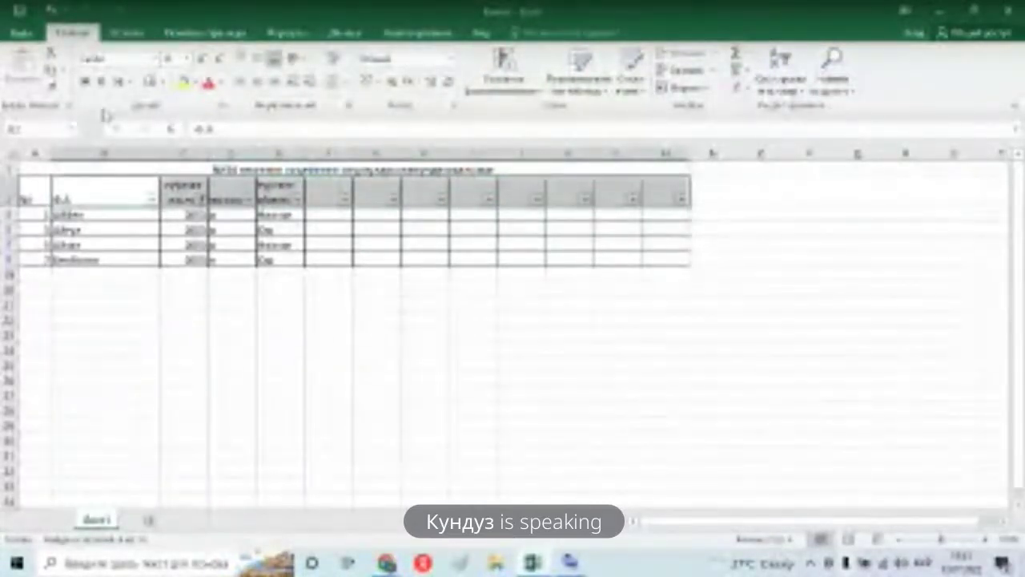
Step: Try to undo the birth year filter with the on-screen keyboard and minimize the keyboard
click(570, 563)
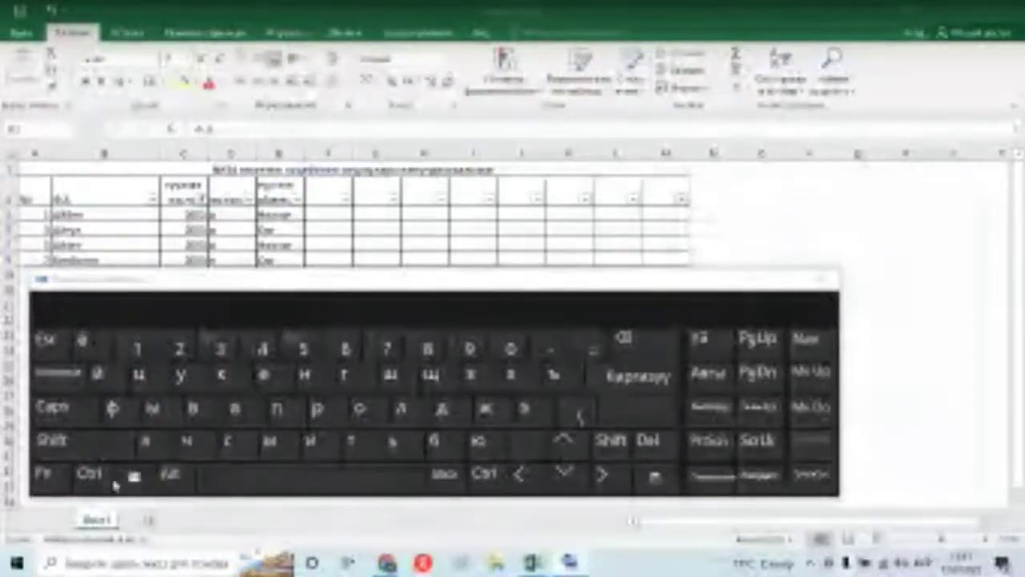
click(102, 477)
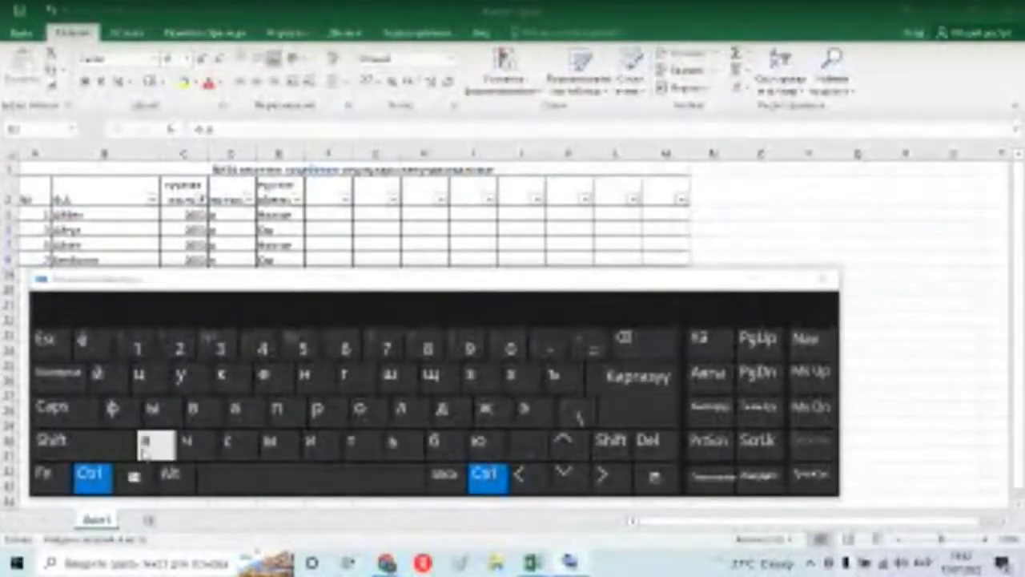
click(146, 446)
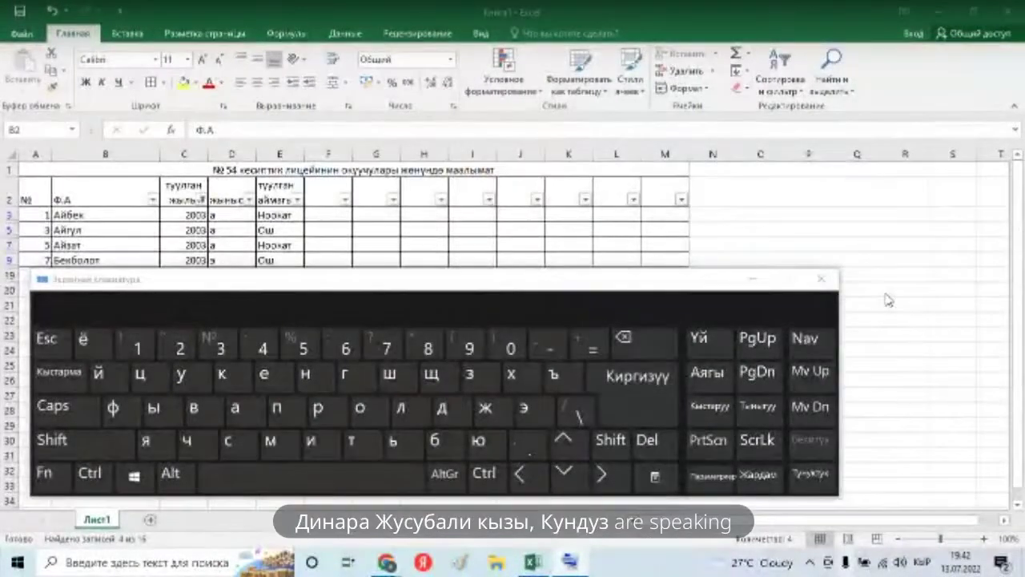
click(749, 279)
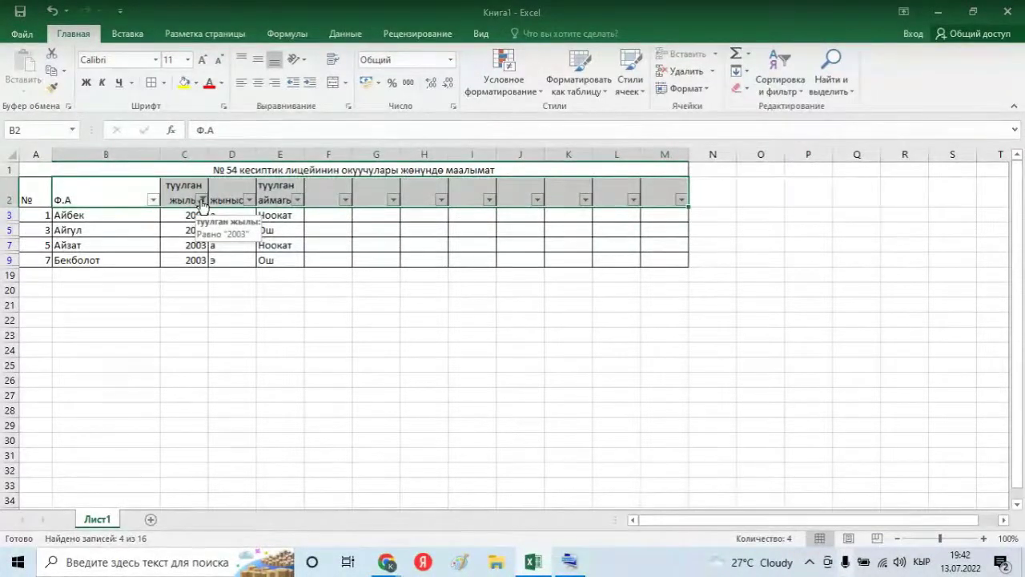
Step: Reselect all values in the birth year filter to show every student
click(202, 201)
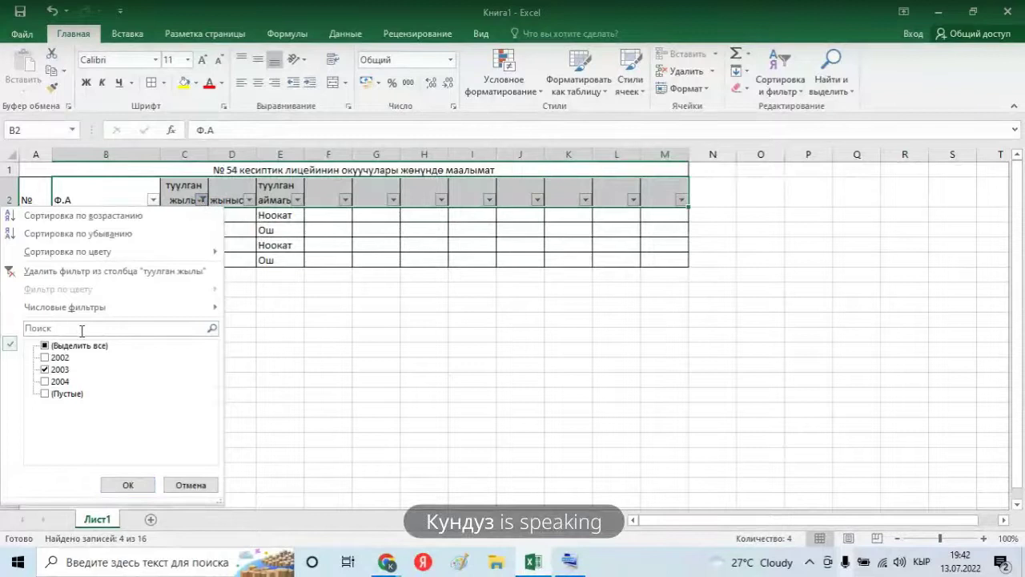
click(45, 346)
click(127, 484)
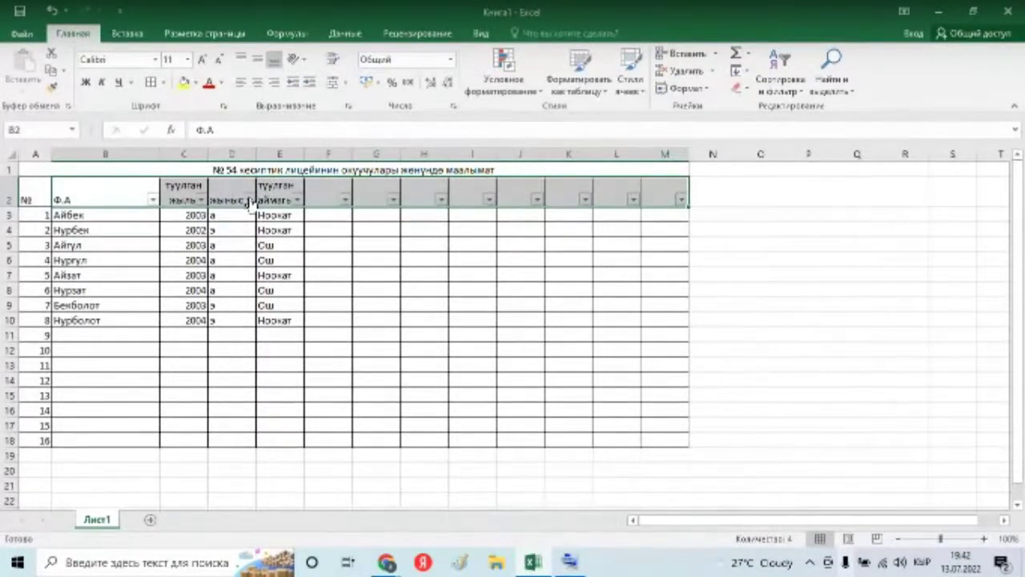
Step: Filter the gender column to the value "а"
click(249, 201)
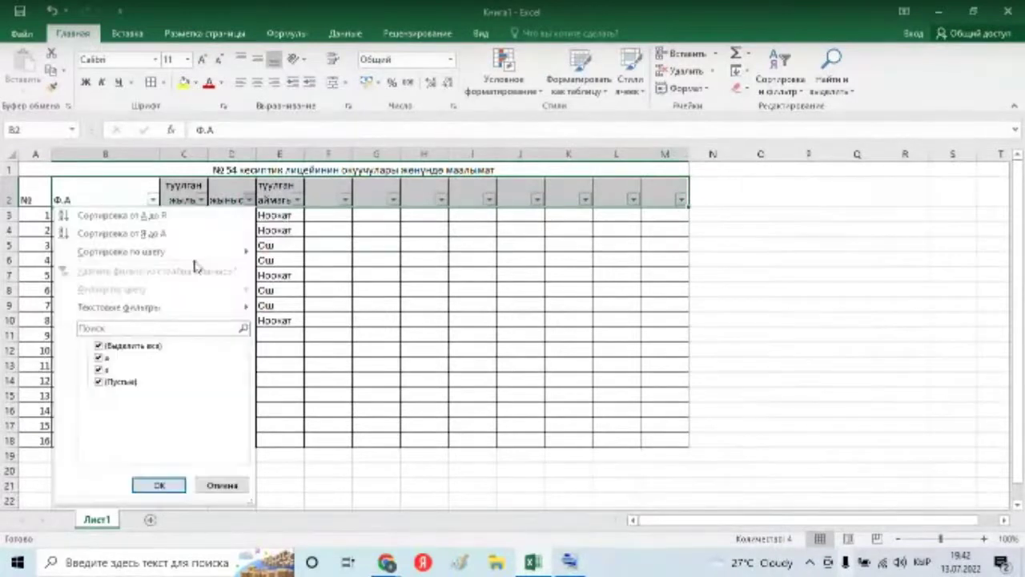
click(120, 328)
text(к)
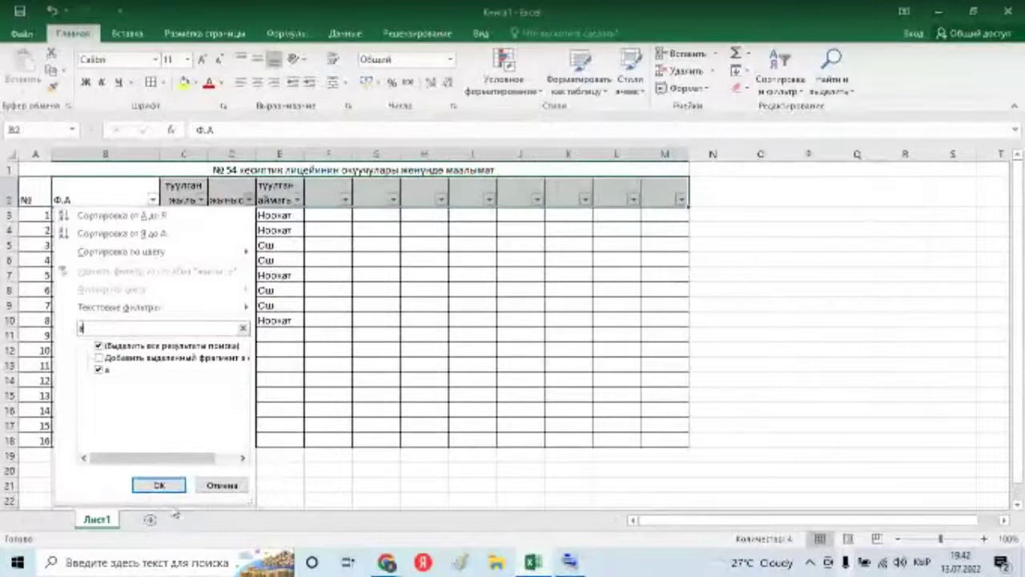
click(158, 485)
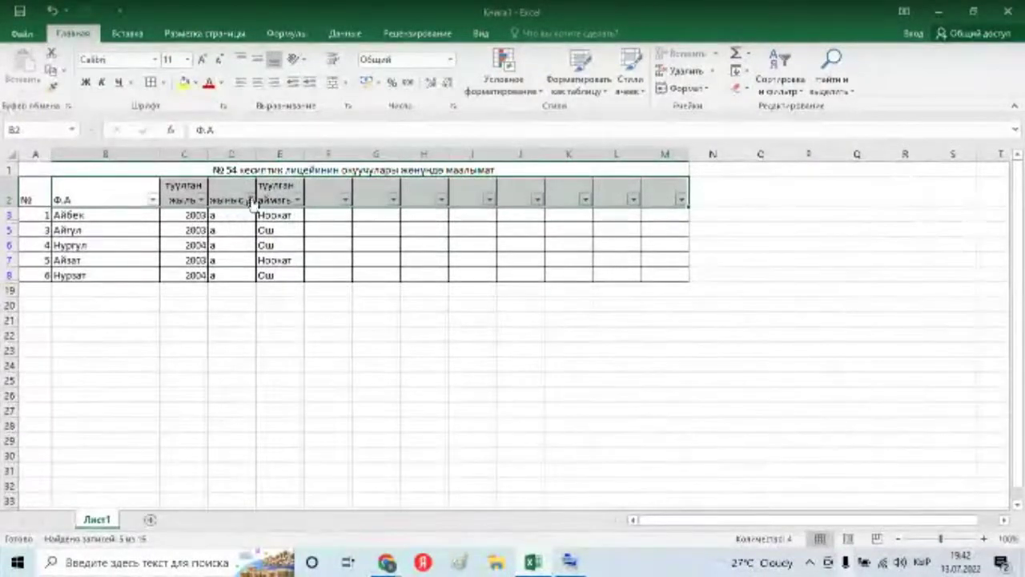
Step: Reselect all values in the gender column's filter and apply it
click(249, 199)
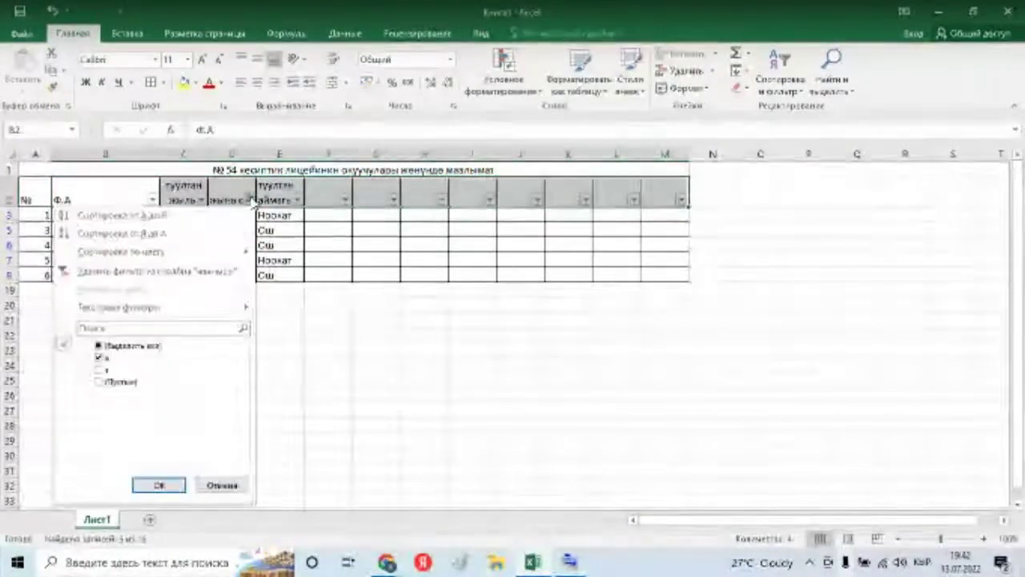
click(99, 346)
click(159, 484)
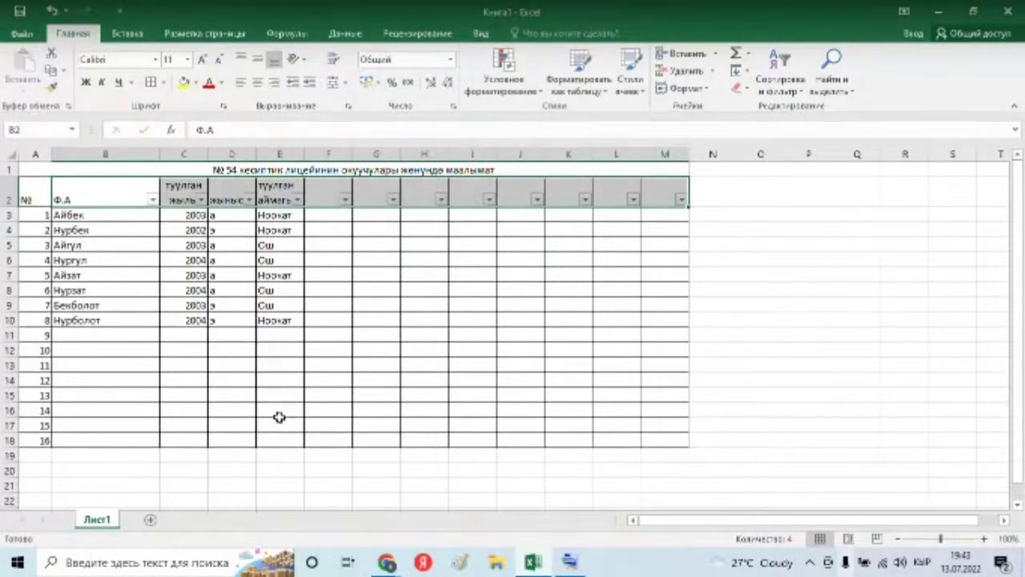
Step: Set the page orientation of the sheet to landscape (Альбомная)
click(201, 34)
click(166, 80)
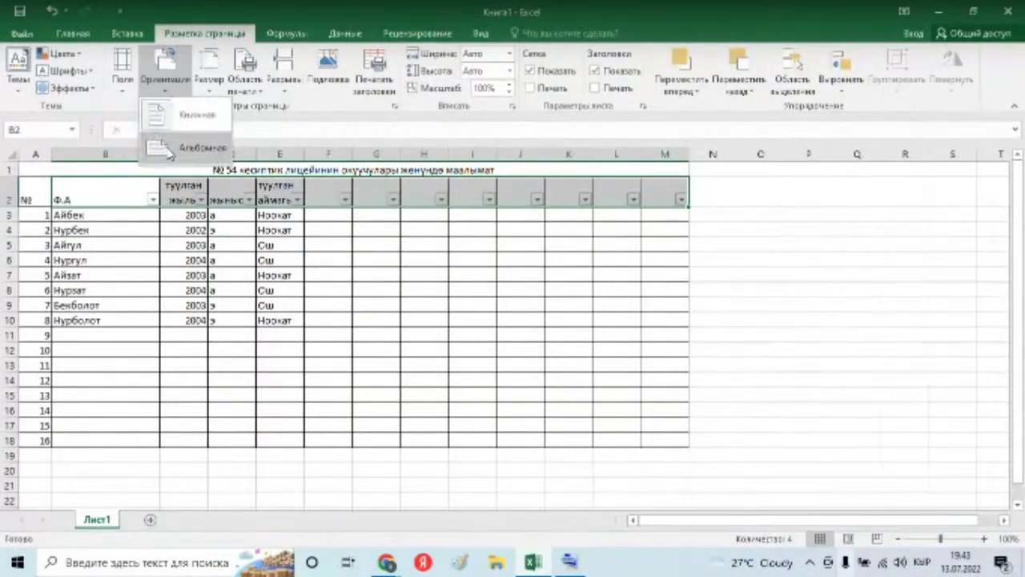
click(166, 147)
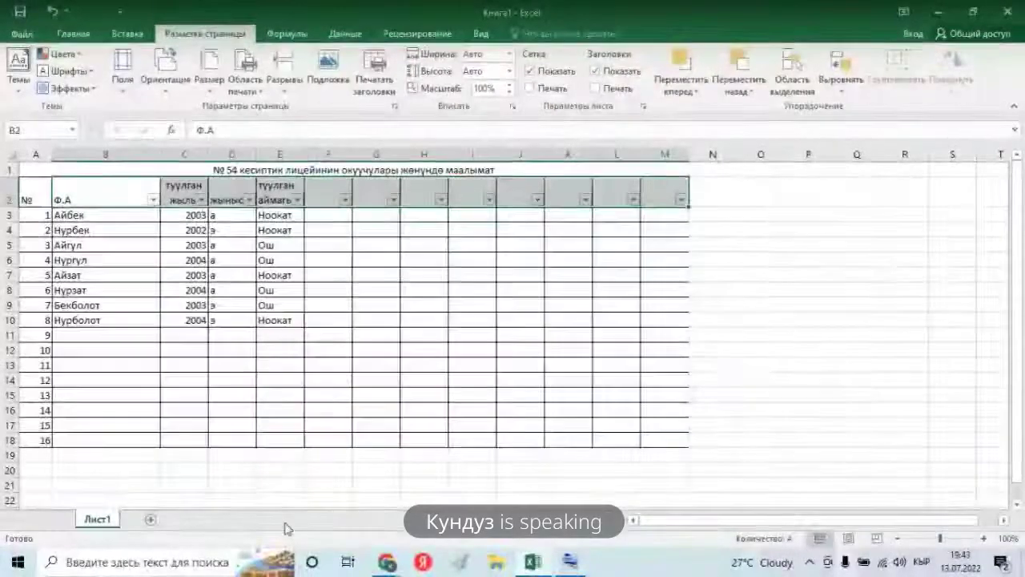
Step: Narrow the empty columns between F and I of the student table one at a time
click(289, 471)
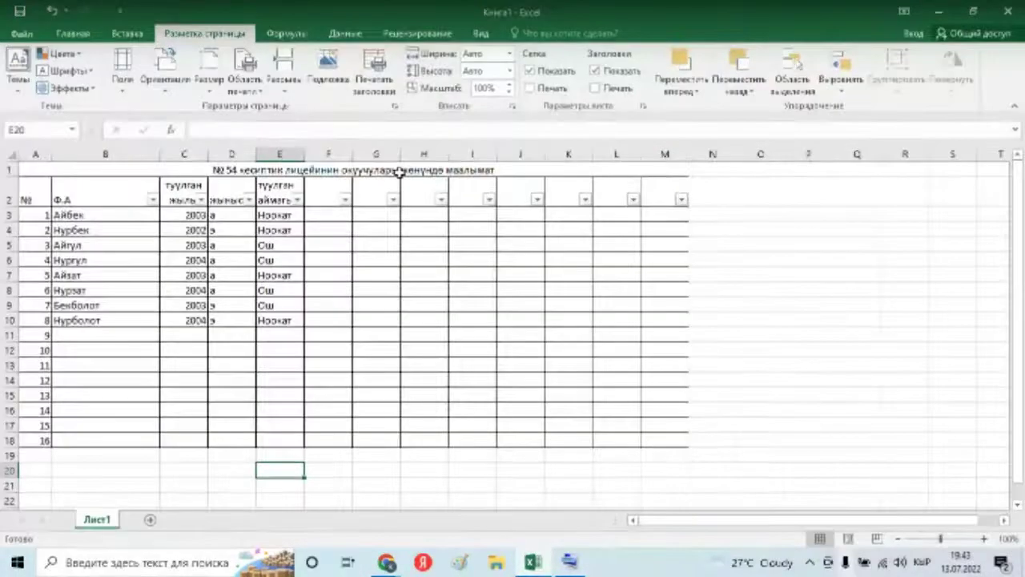
drag(399, 152, 446, 157)
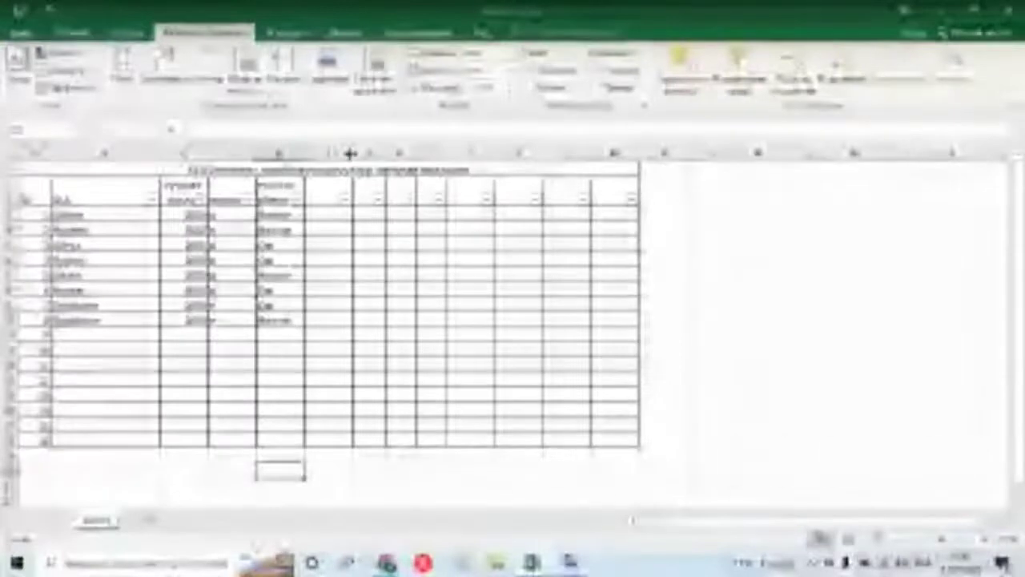
drag(352, 153, 347, 153)
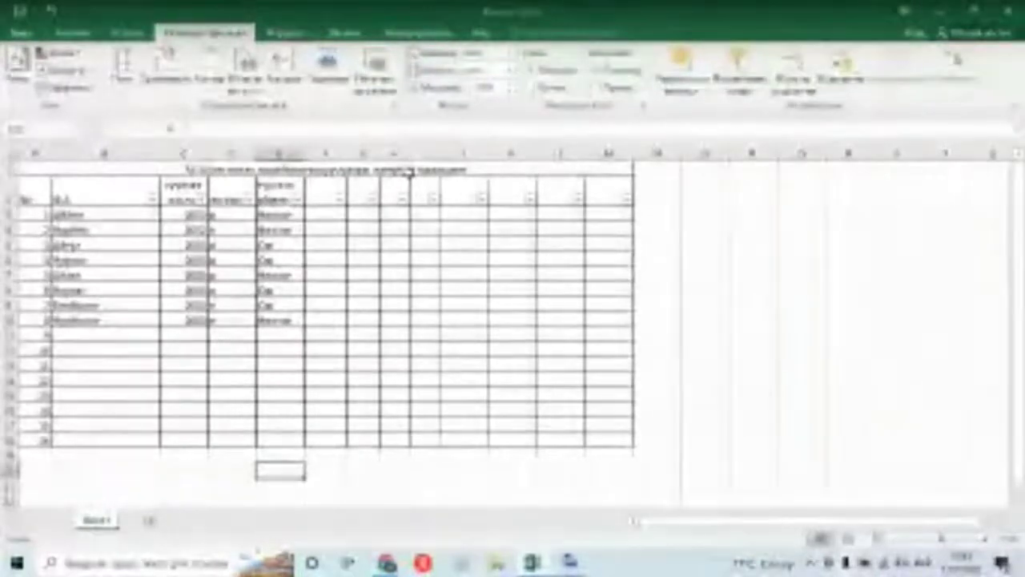
Step: Give the empty columns F through M one equal, narrower width
drag(327, 149, 435, 147)
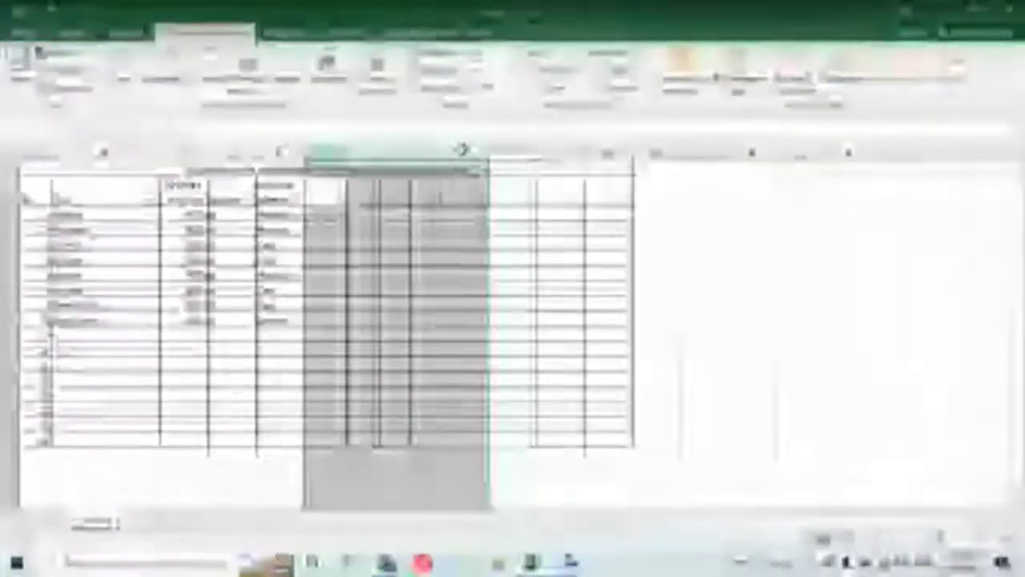
drag(462, 150, 597, 150)
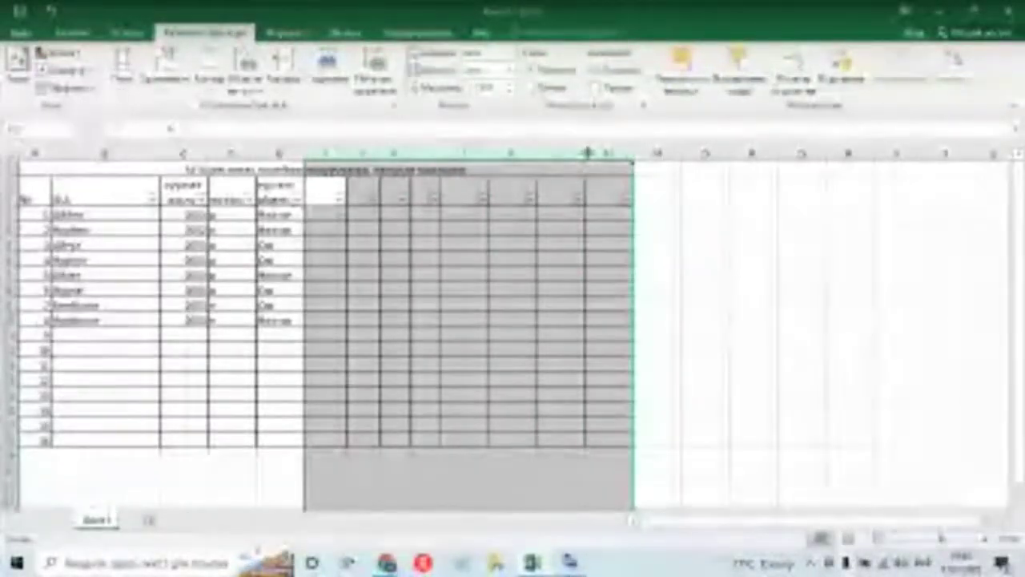
drag(587, 153, 585, 152)
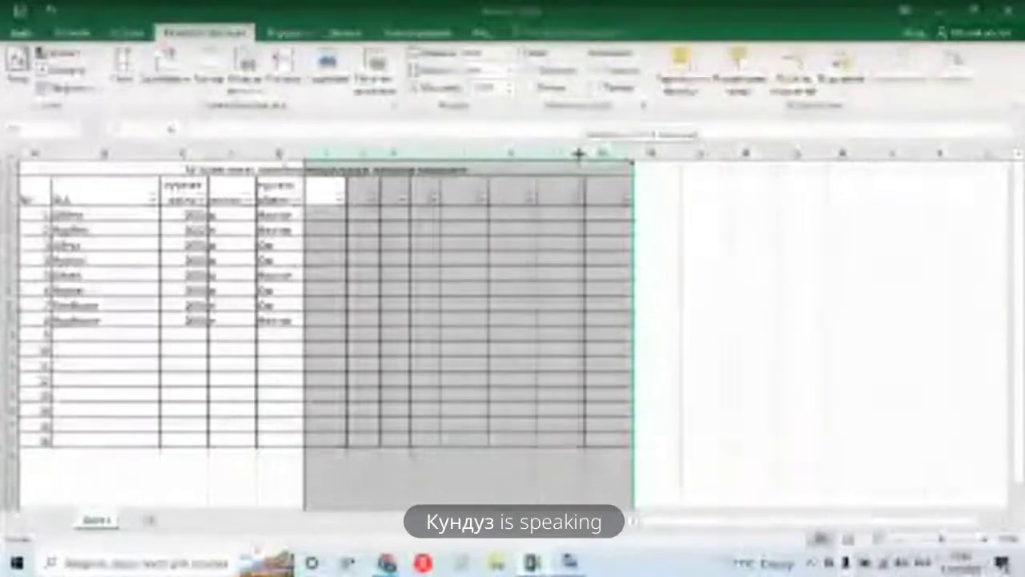
double_click(575, 153)
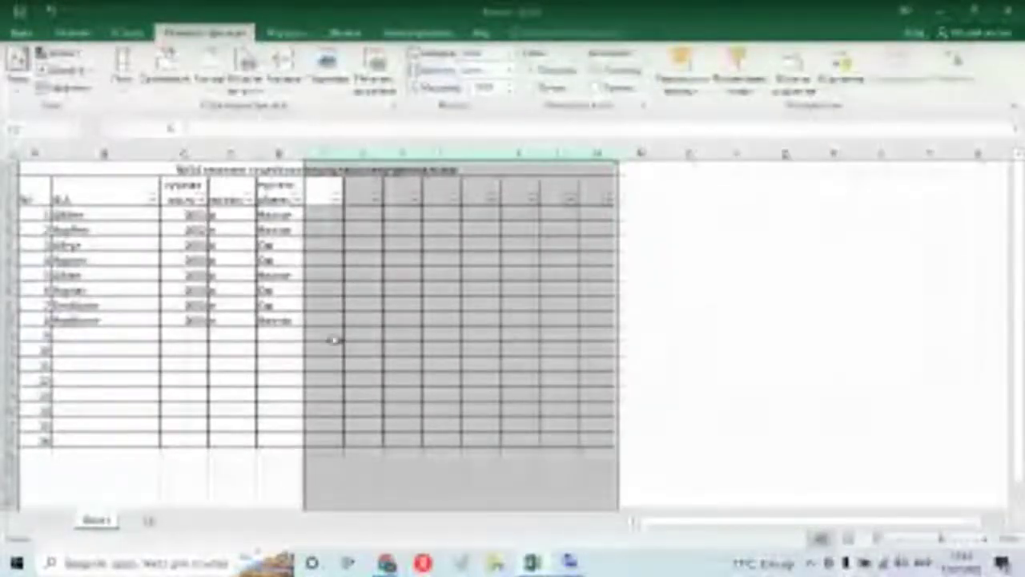
click(206, 464)
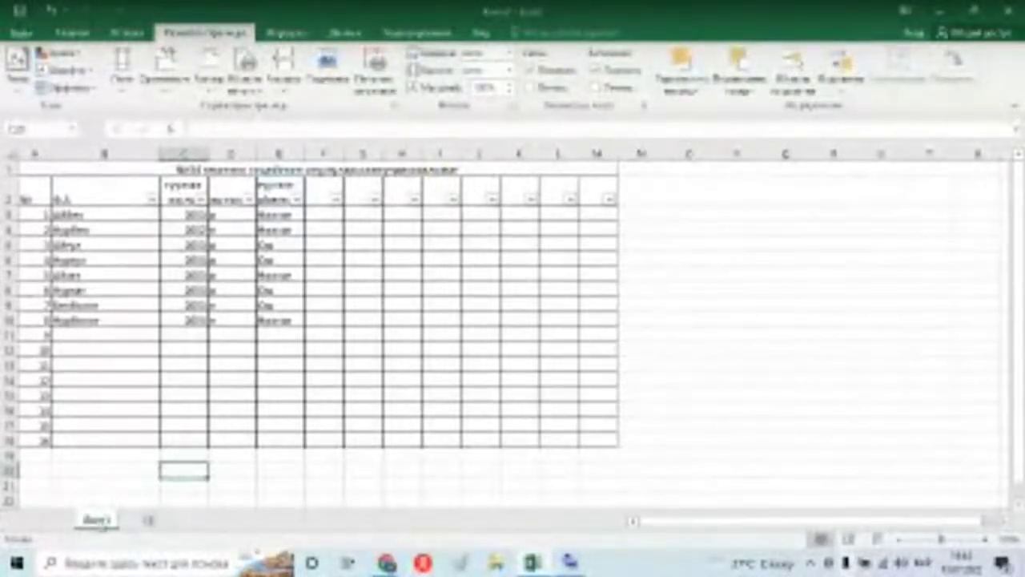
Step: Rename the sheet Лист1 as "фильтр"
right_click(98, 520)
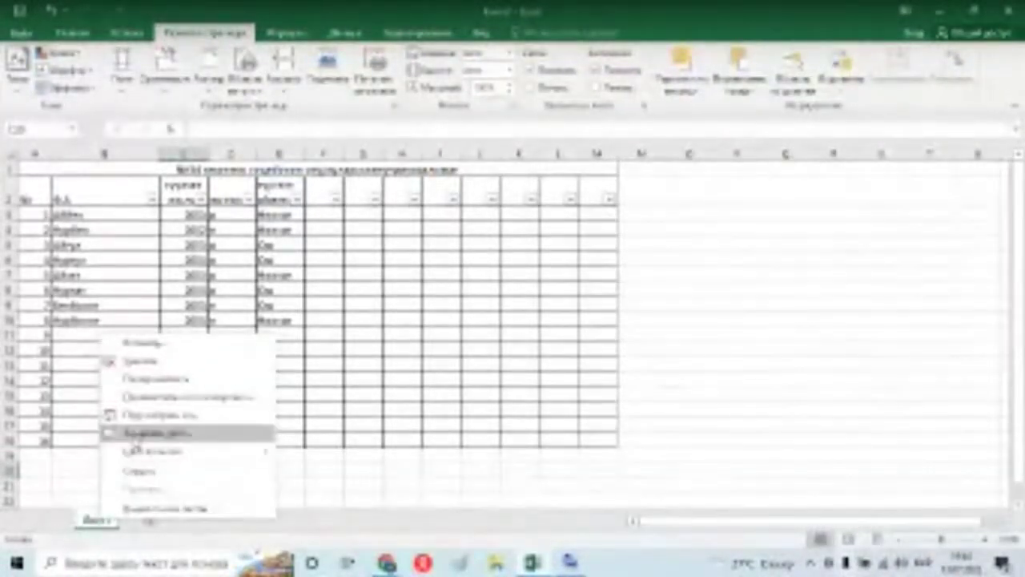
click(164, 380)
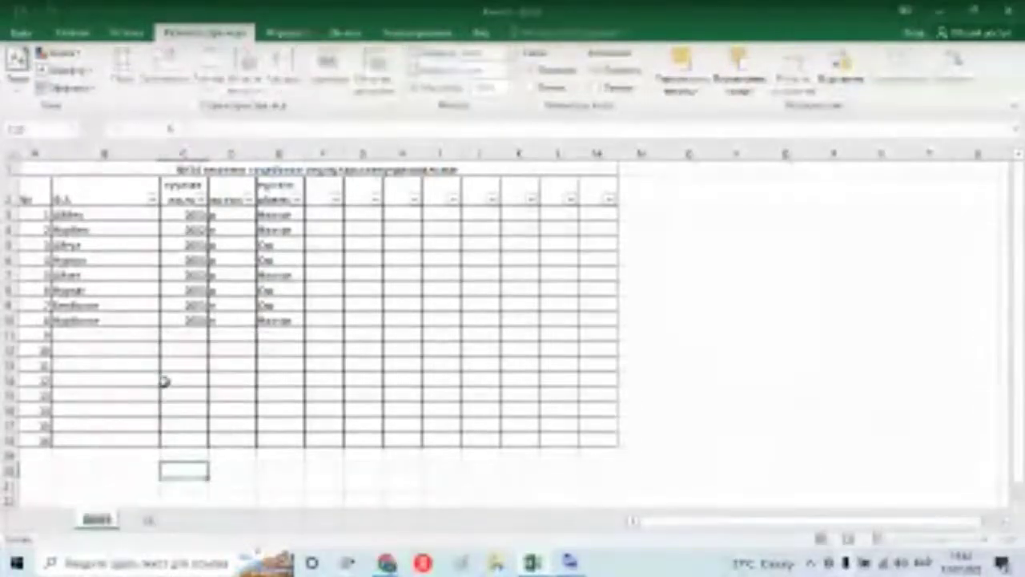
key(BackSpace)
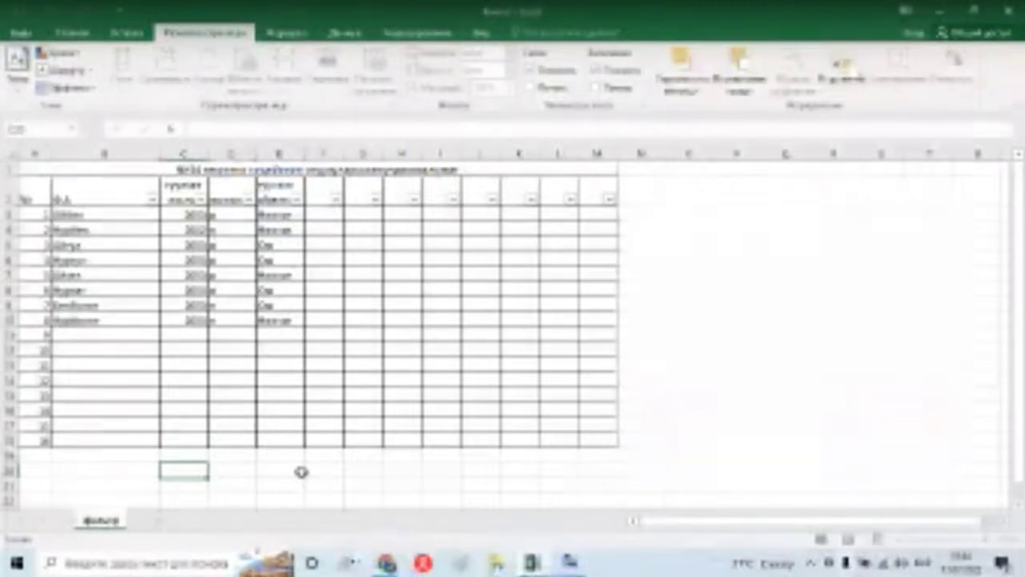
click(292, 471)
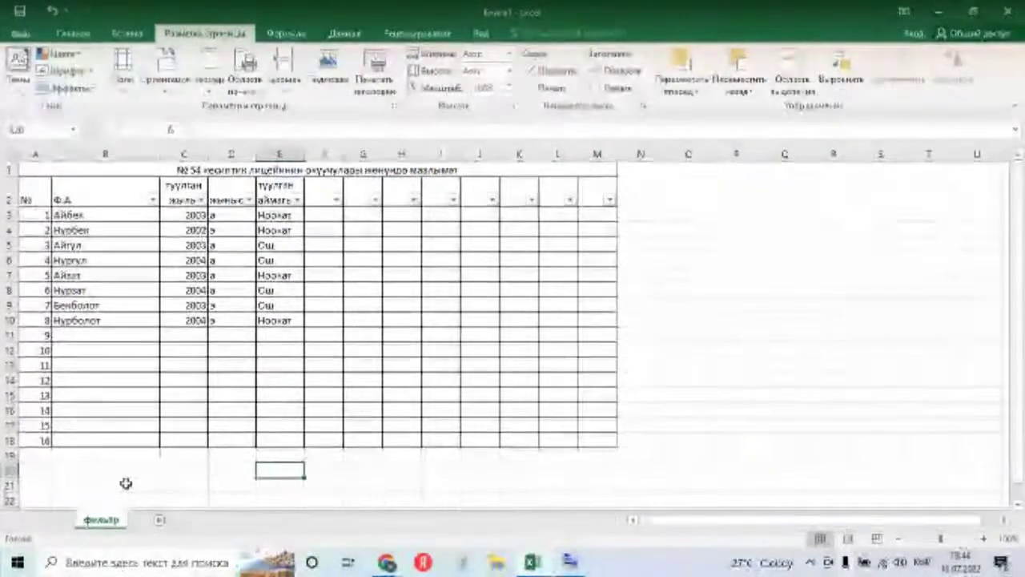
Step: Add a new sheet and apply all borders (Все границы) to the range A1:L12
click(160, 521)
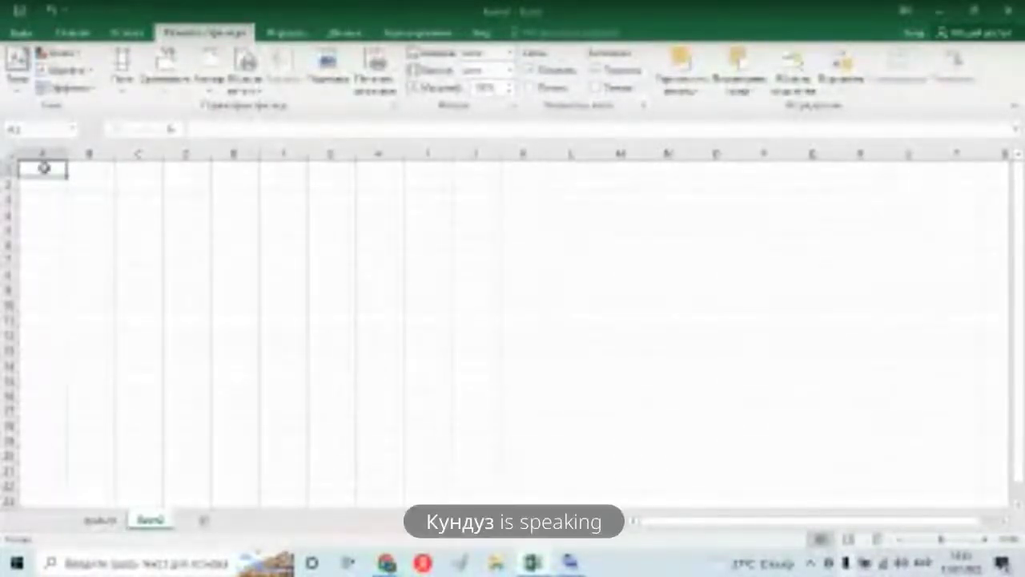
key(shift+Right)
key(shift+Right)
key(shift+Right)
key(shift+Right)
key(shift+Right)
key(shift+Right)
key(shift+Right)
key(shift+Right)
key(shift+Right)
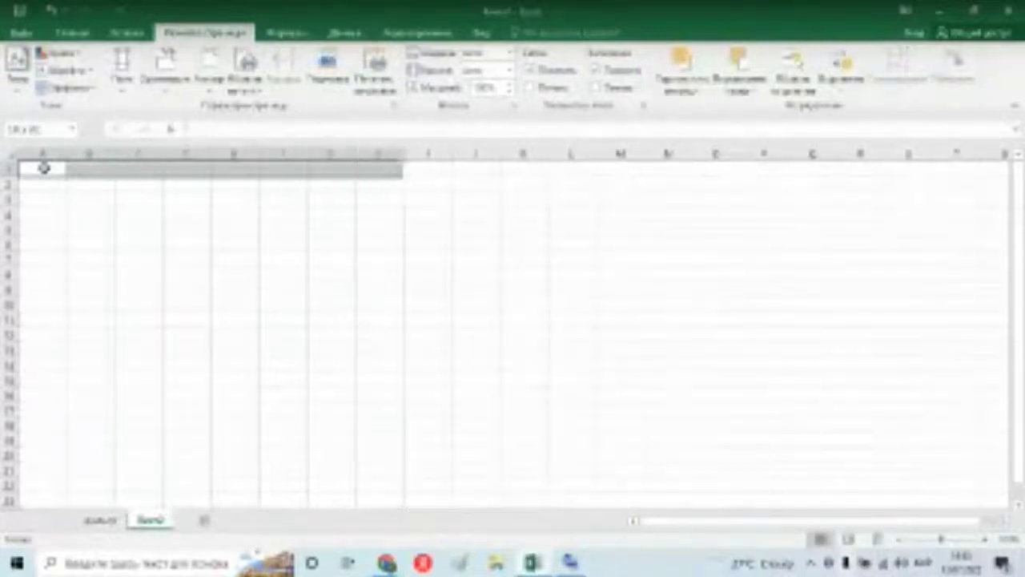
key(shift+Right)
key(shift+Right)
key(shift+Down)
key(shift+Down)
key(shift+Down)
key(shift+Down)
key(shift+Down)
key(shift+Down)
key(shift+Down)
key(shift+Down)
key(shift+Down)
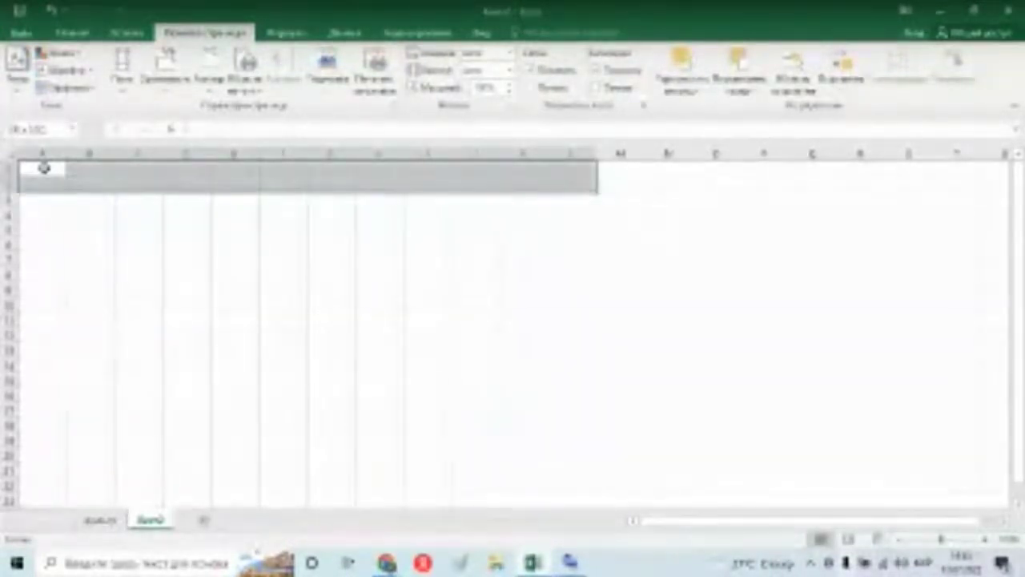
key(shift+Down)
key(shift+Down)
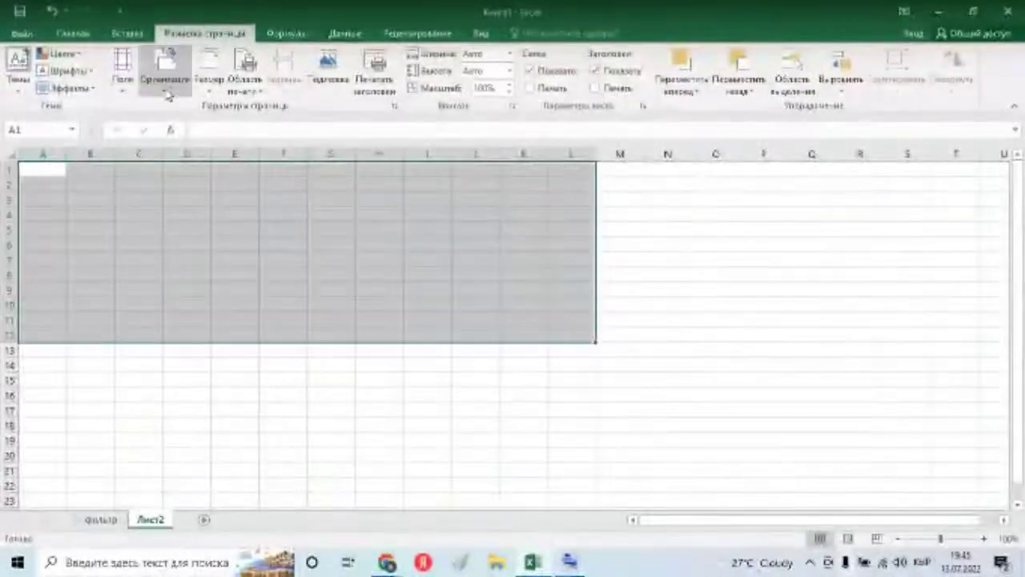
click(74, 35)
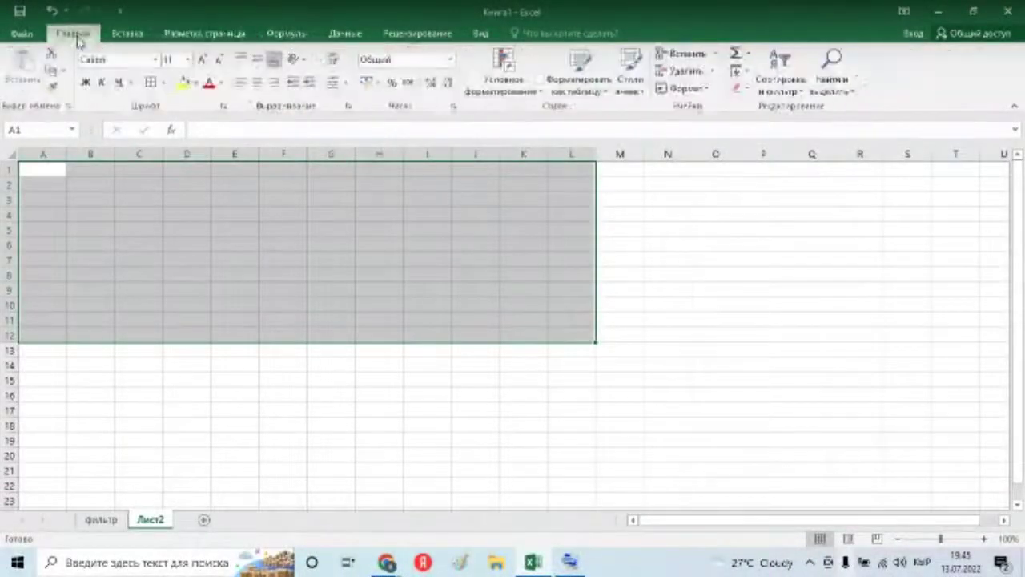
click(163, 84)
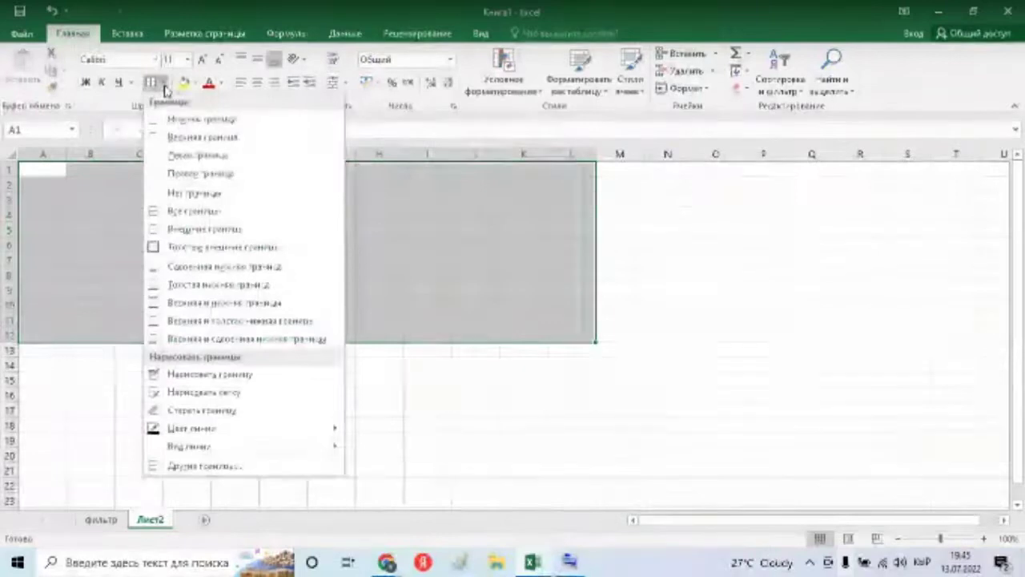
click(186, 212)
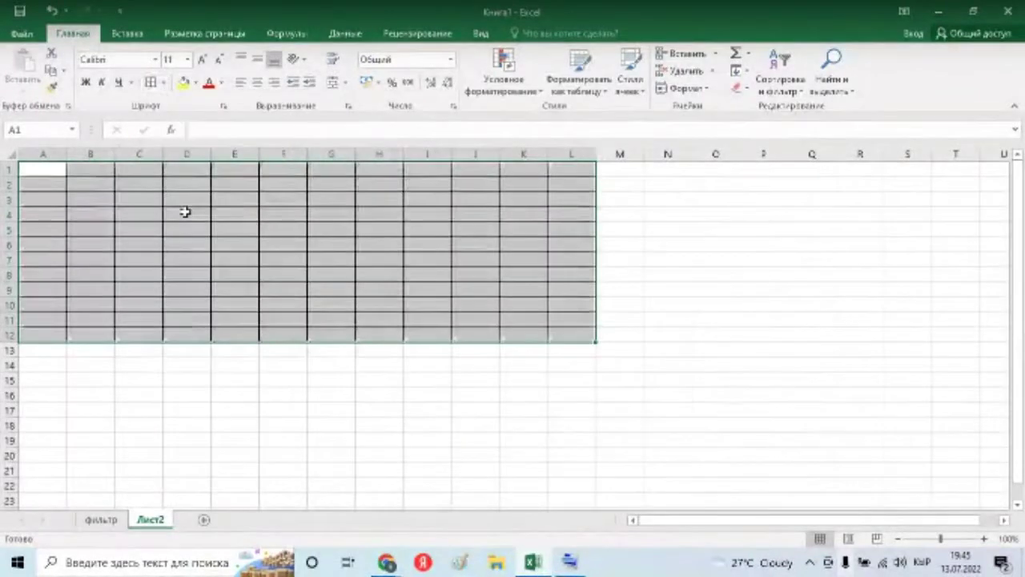
Step: Merge and centre cells A1:L1 across the top of the bordered table
click(144, 373)
drag(43, 168, 593, 168)
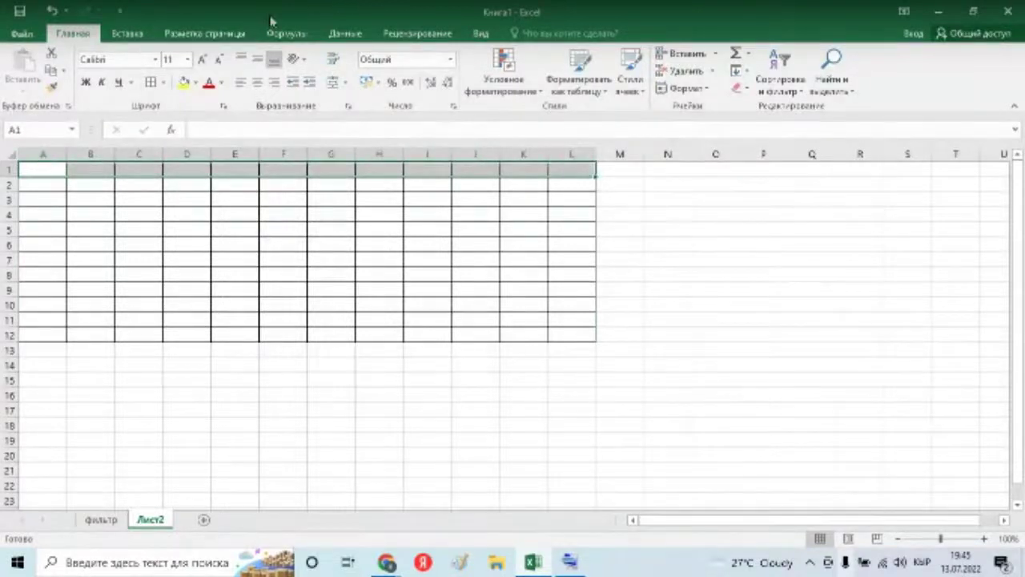
click(331, 82)
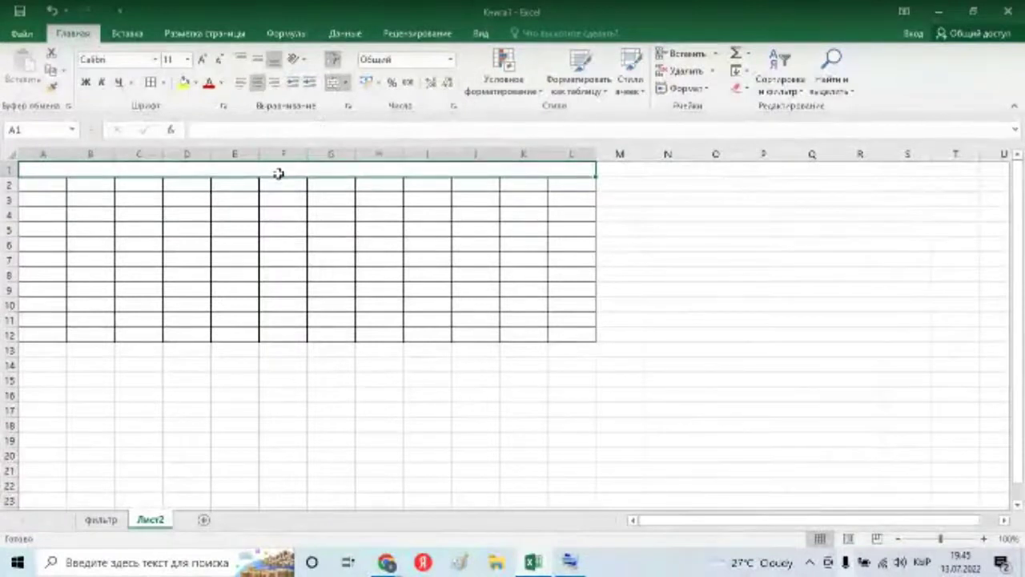
Step: Enter the title "Арал" орто мектебинин 6-классынын окуучуларынын мониторинги in the merged first row
text(')
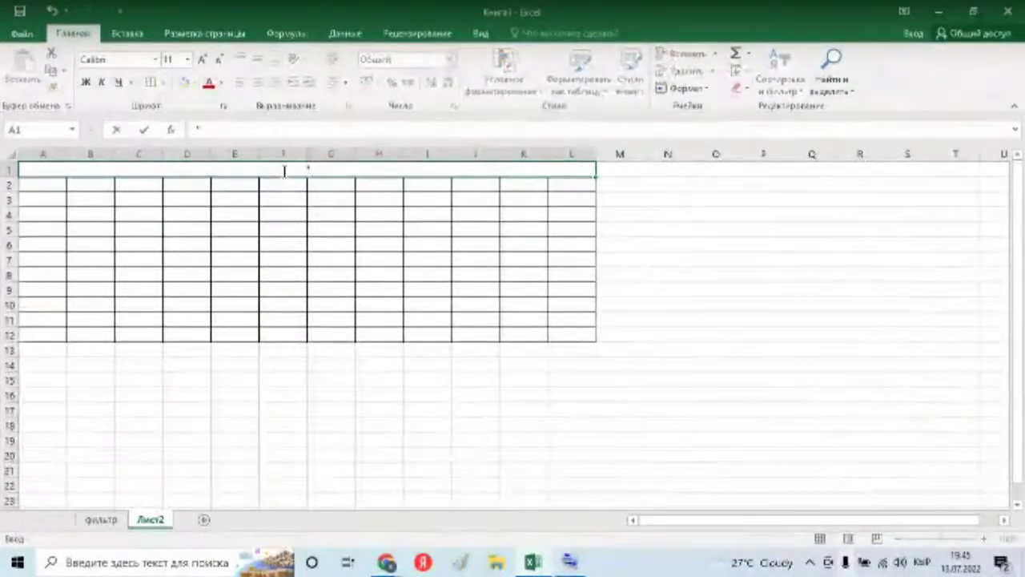
key(BackSpace)
key(BackSpace)
key(BackSpace)
key(BackSpace)
text(Арал)
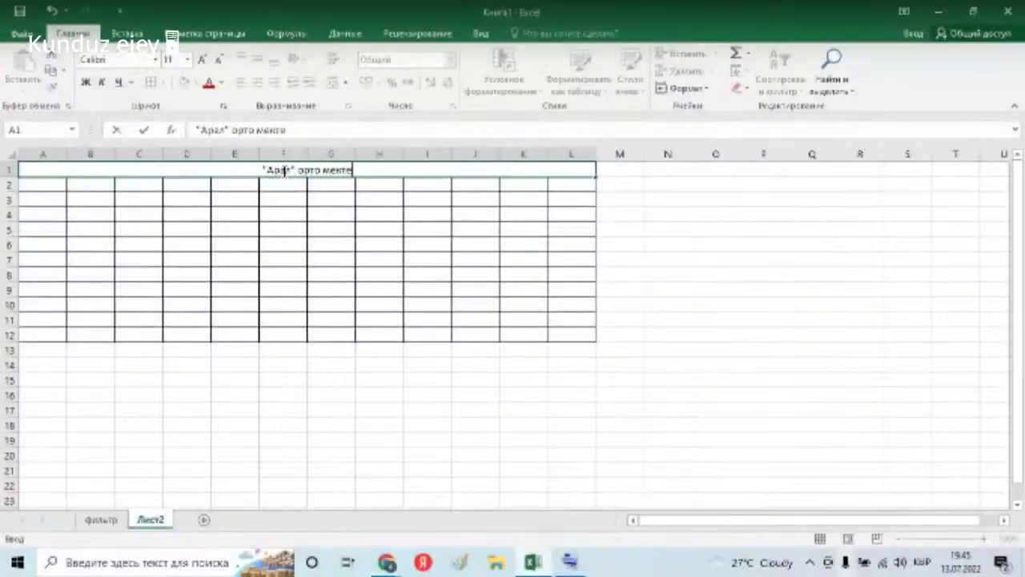
text(бинин)
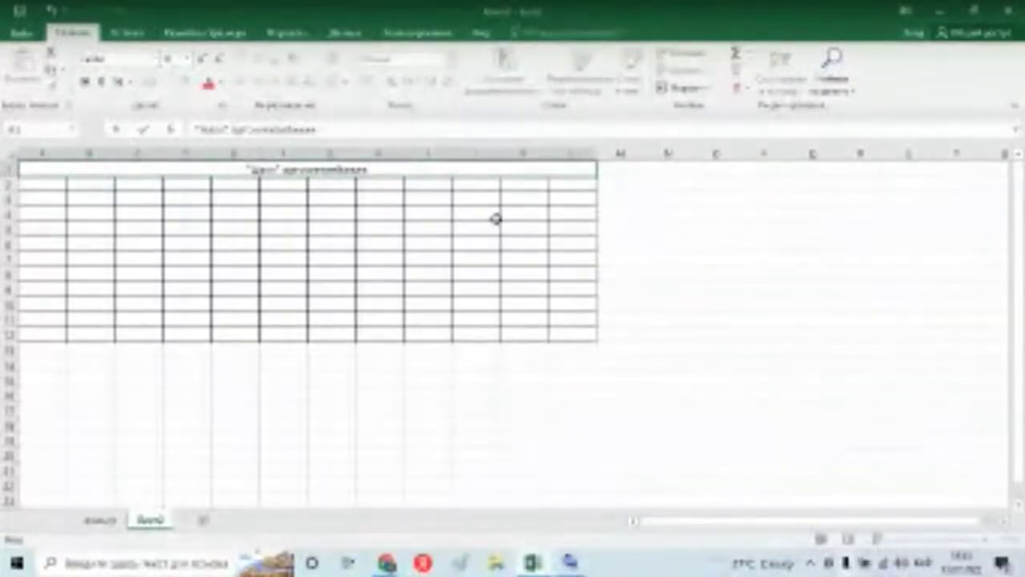
text(6-кл)
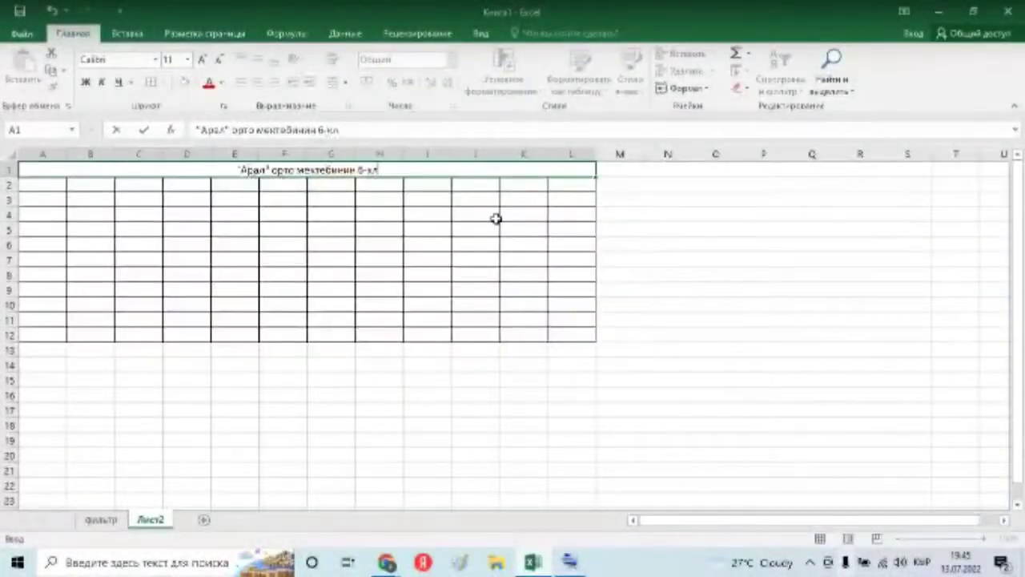
text(ассынын окуучуларынын)
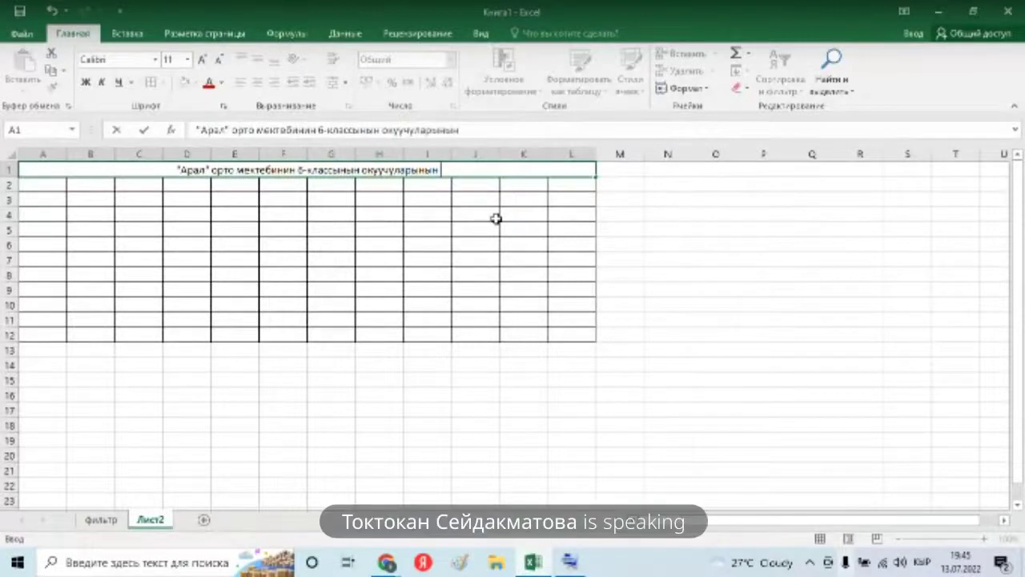
text( мониторинг)
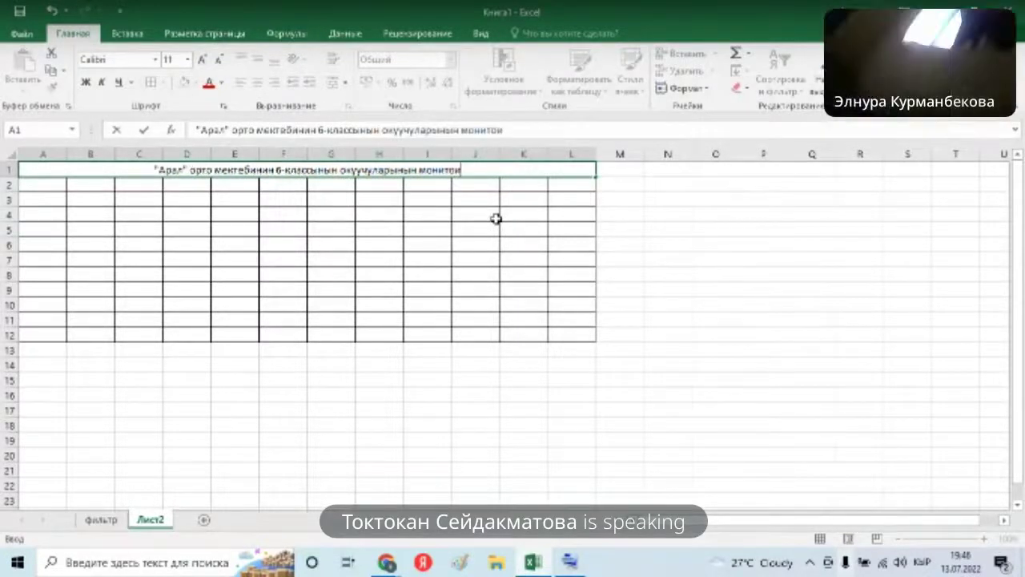
key(BackSpace)
key(BackSpace)
key(BackSpace)
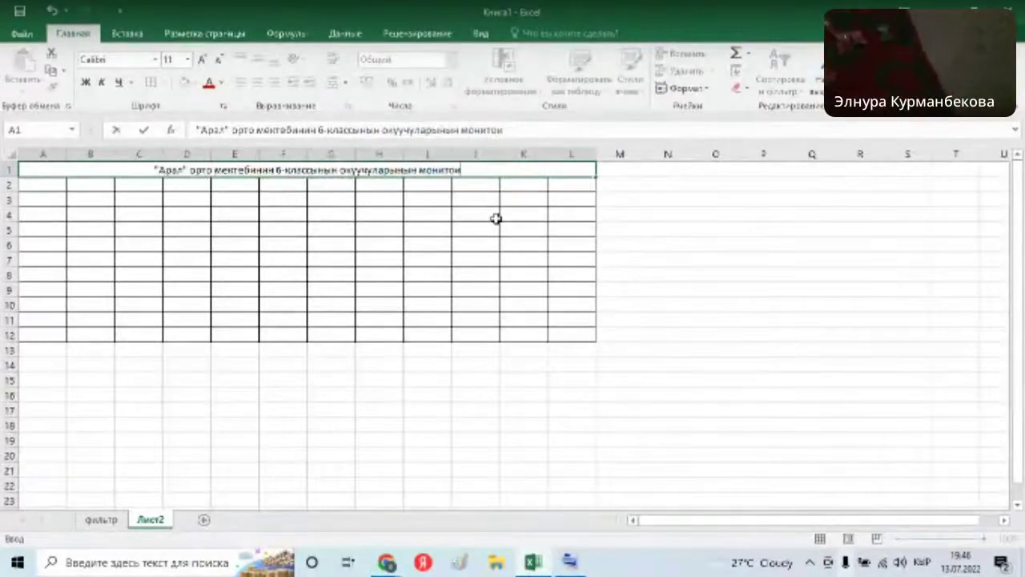
text(ринги)
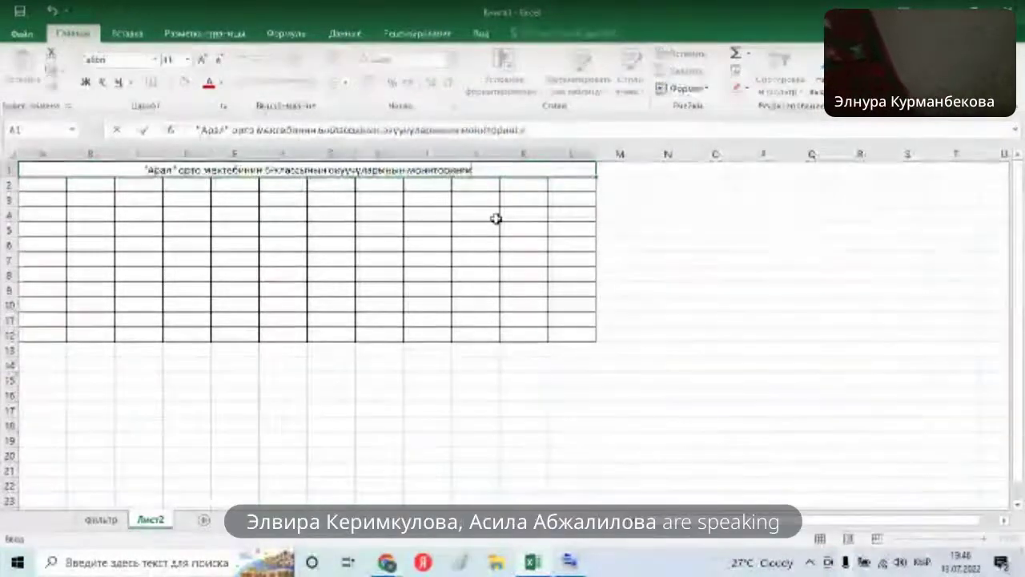
Step: Enter the column headings "№" in A2 and "Ф.А" in B2
click(49, 188)
text(№)
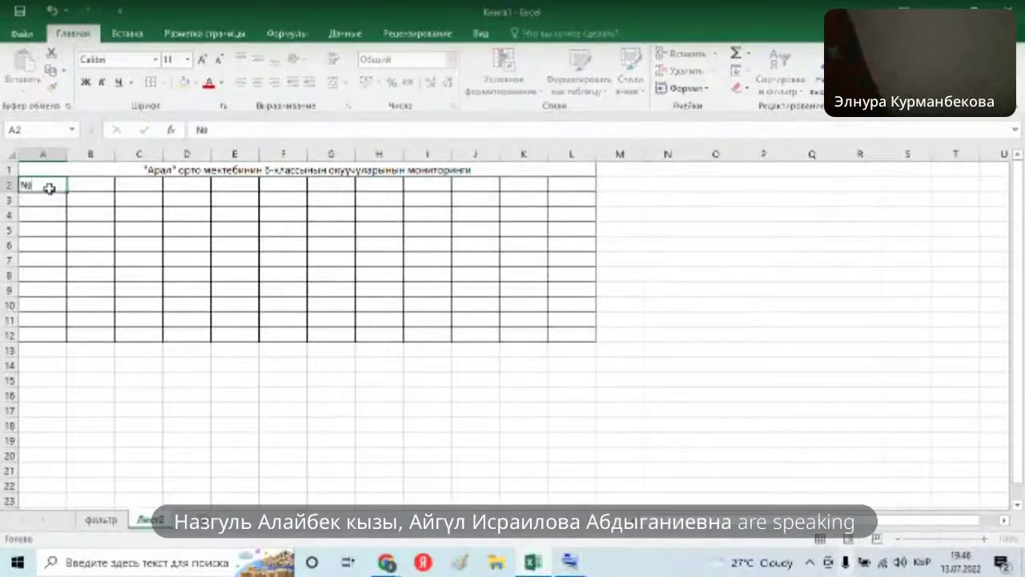
key(Tab)
text(Ф.А)
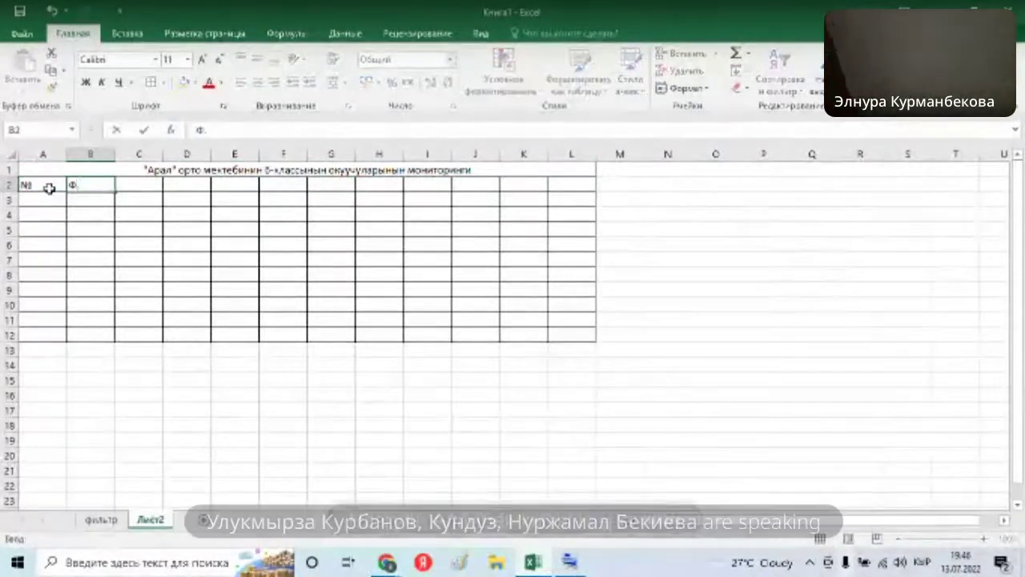
key(Tab)
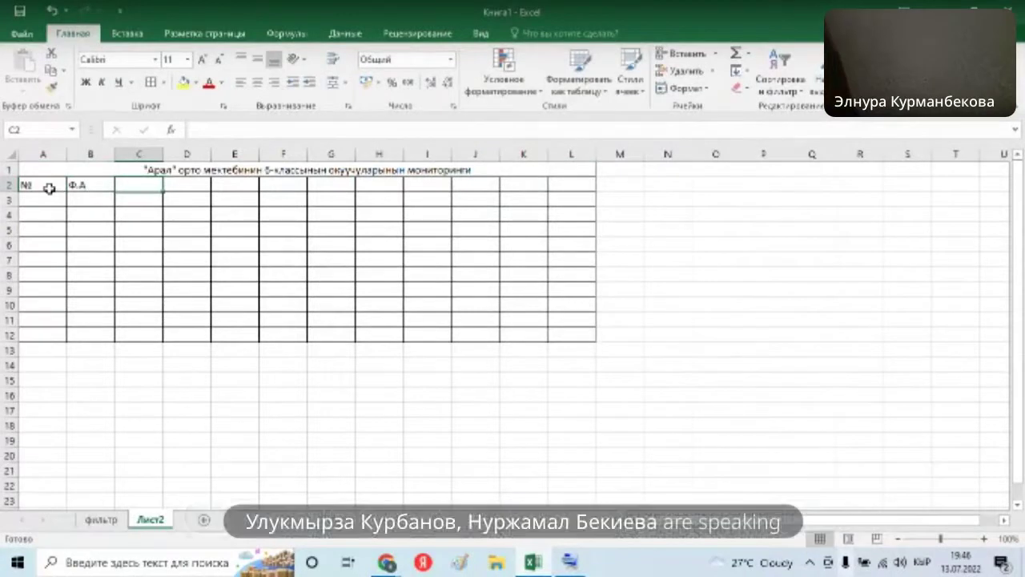
Step: Rotate the text upward (Повернуть текст вверх) in the heading cells C2:L2
key(shift+Right)
key(shift+Right)
key(shift+Right)
key(shift+Right)
key(shift+Right)
key(shift+Right)
key(shift+Right)
key(shift+Right)
key(shift+Right)
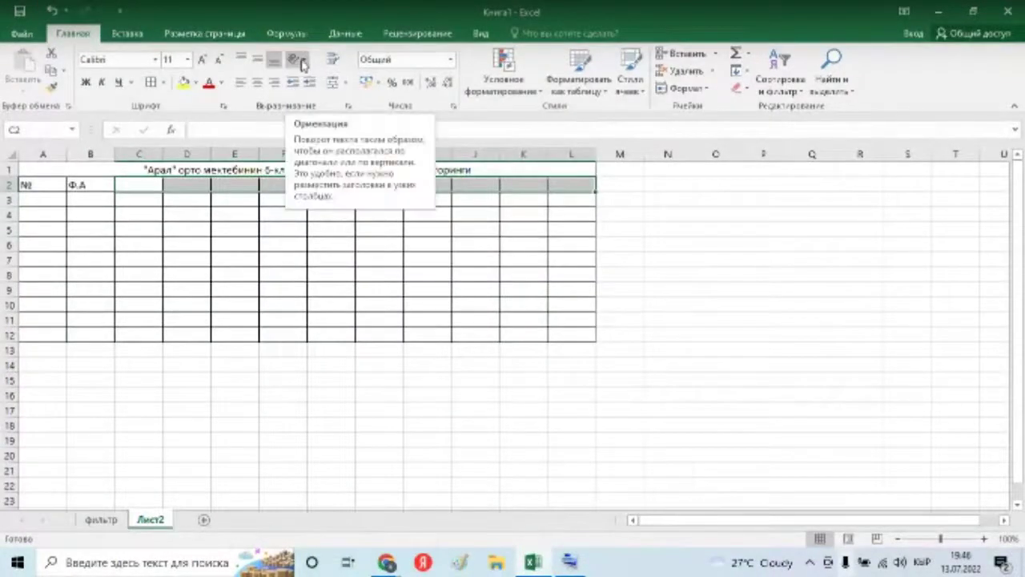
click(305, 65)
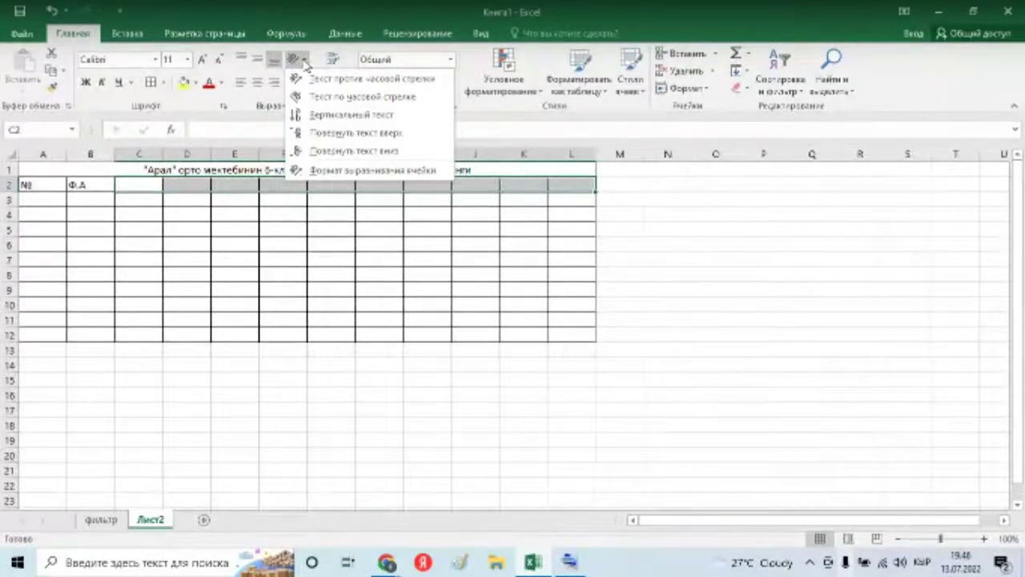
click(313, 138)
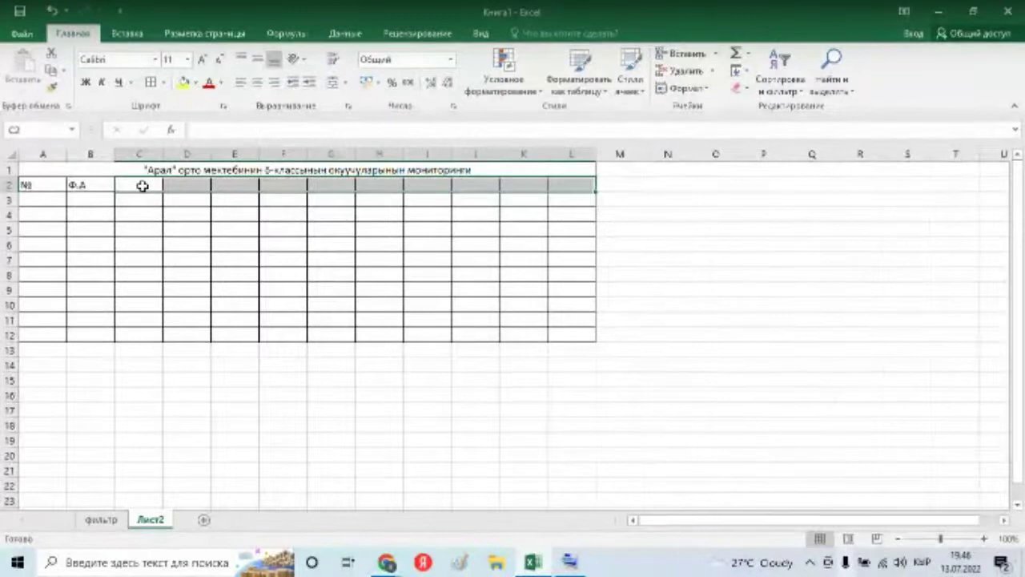
Step: Enter the subject headings "кыргыз тили" in C2 and "орус тили" in D2
click(142, 185)
text(кырг)
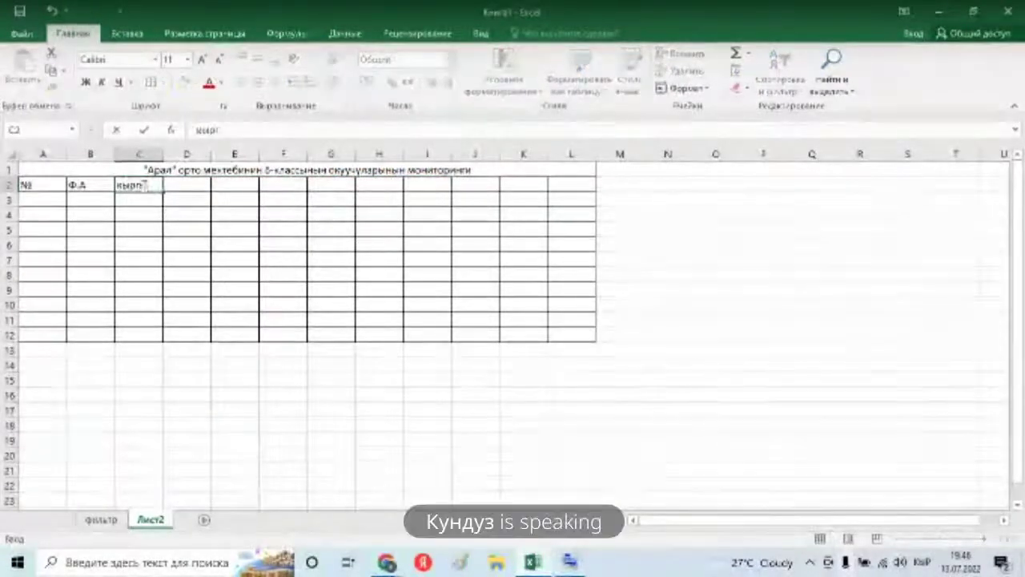
text(ыз тили)
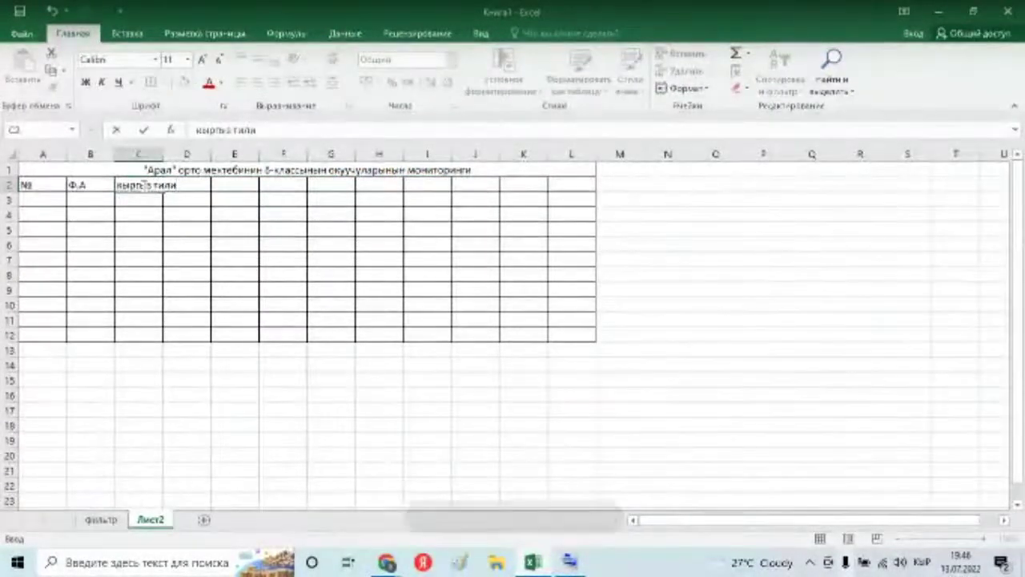
click(234, 187)
click(177, 203)
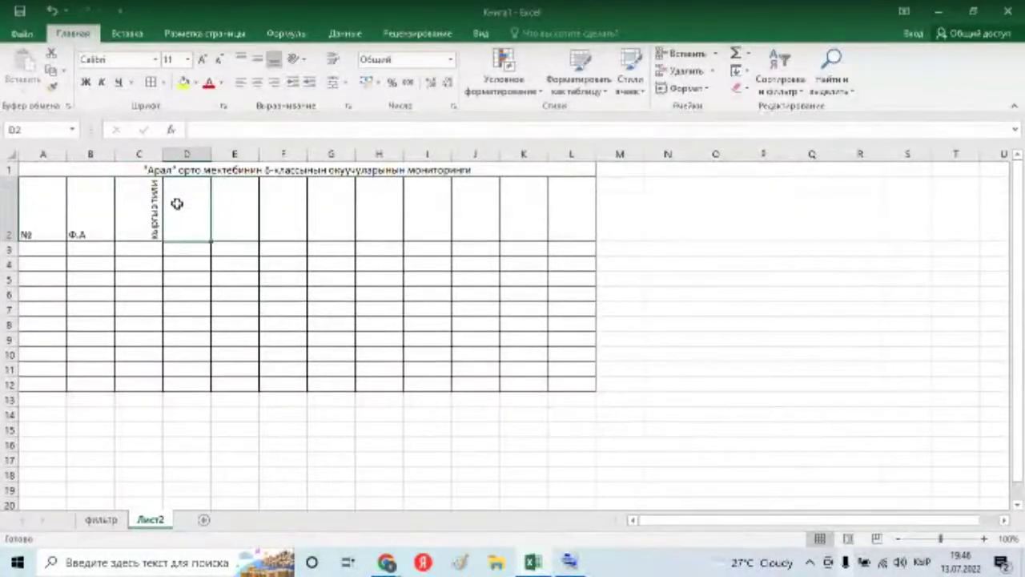
text(с тили)
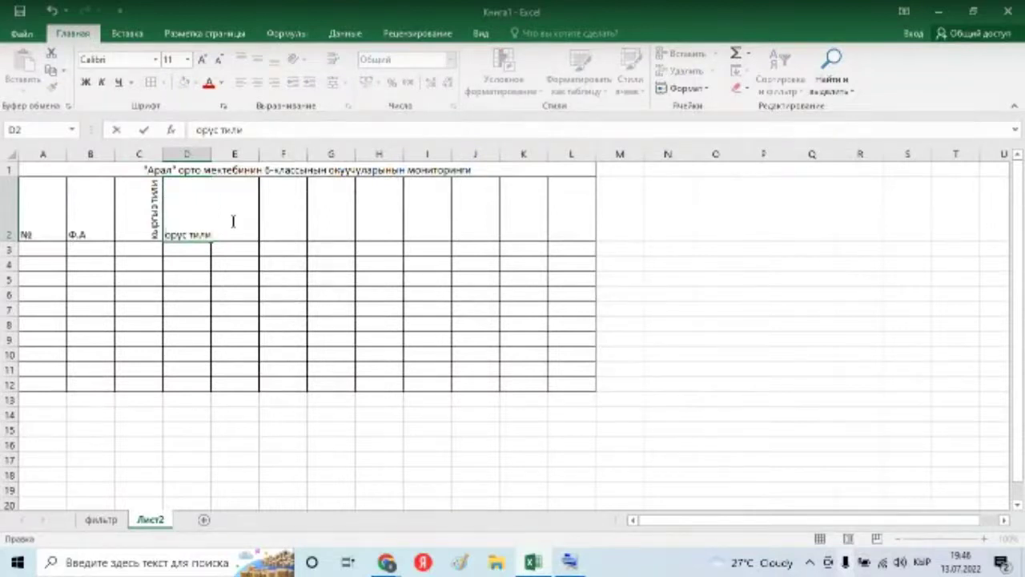
click(251, 275)
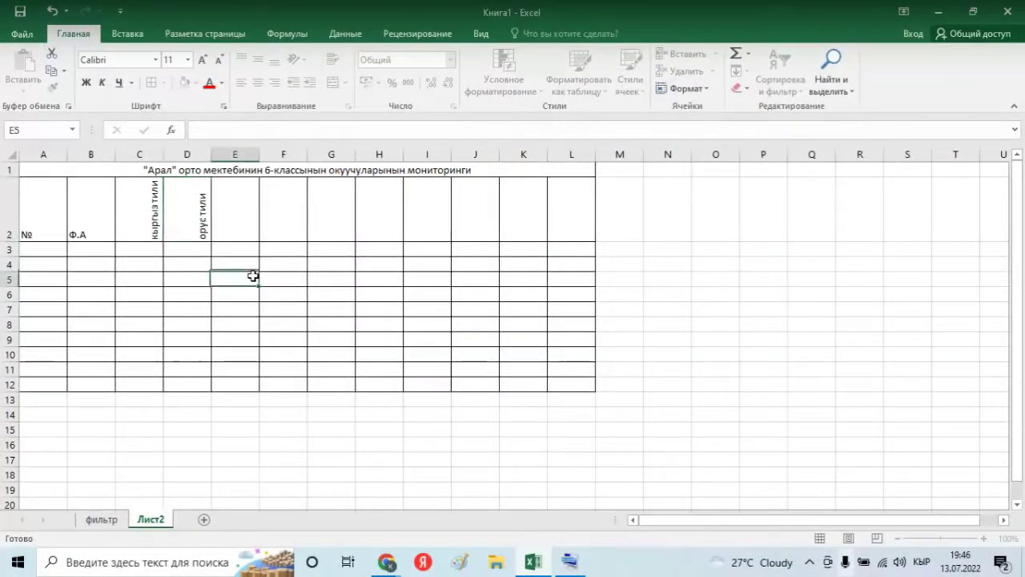
Step: Enter the subject headings "математика" in E2 and "информатика" in F2
click(241, 226)
text(англис тили)
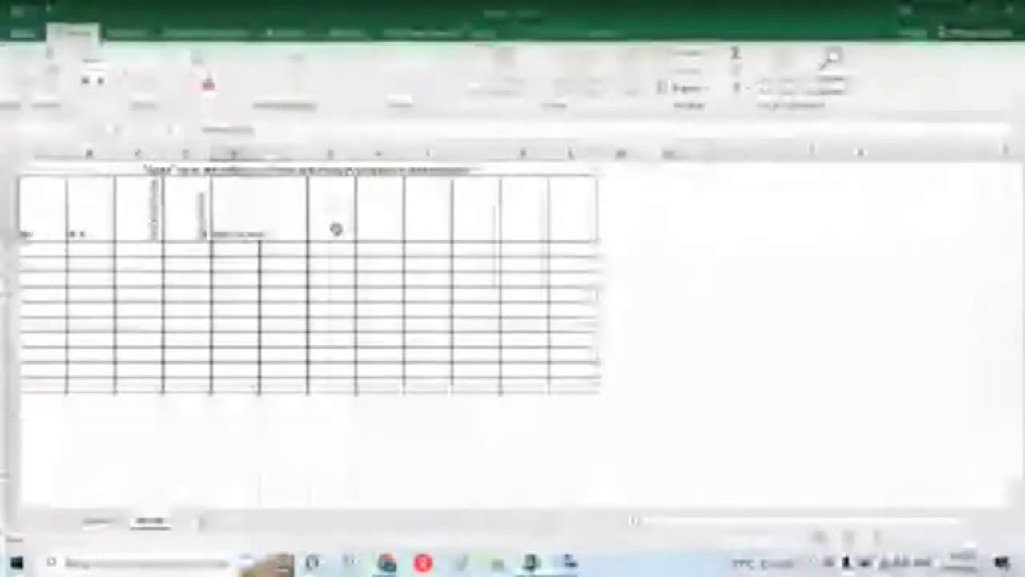
click(281, 228)
text(она тили)
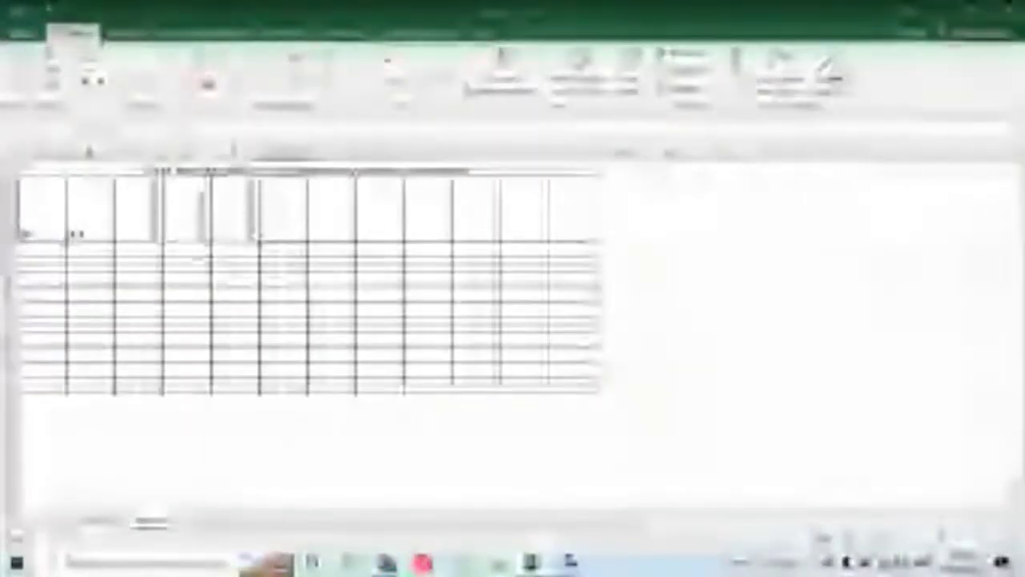
key(Return)
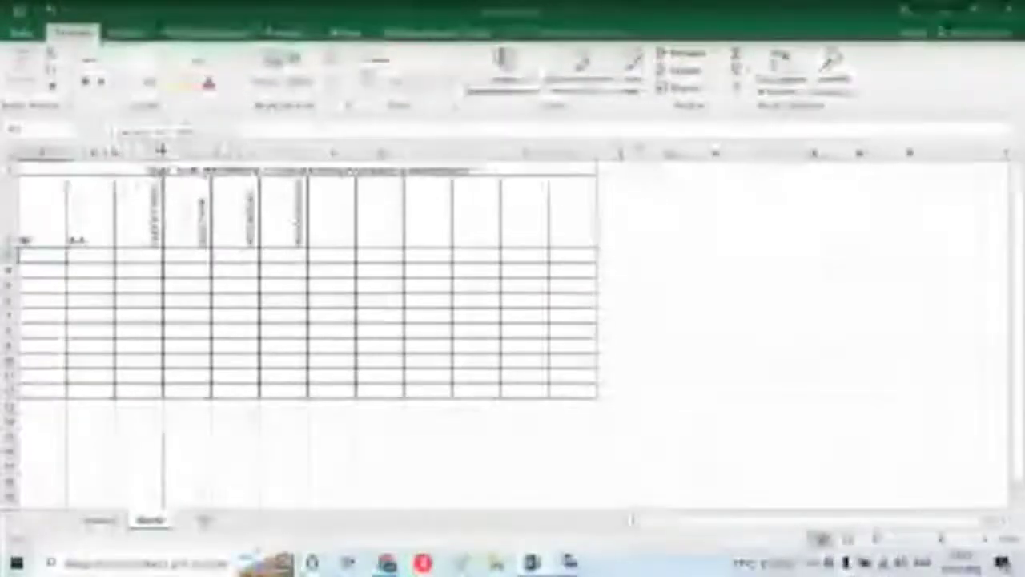
Step: Widen column B to about double and number the table rows 1 to 10 in A3:A12
drag(115, 152, 163, 152)
key(Return)
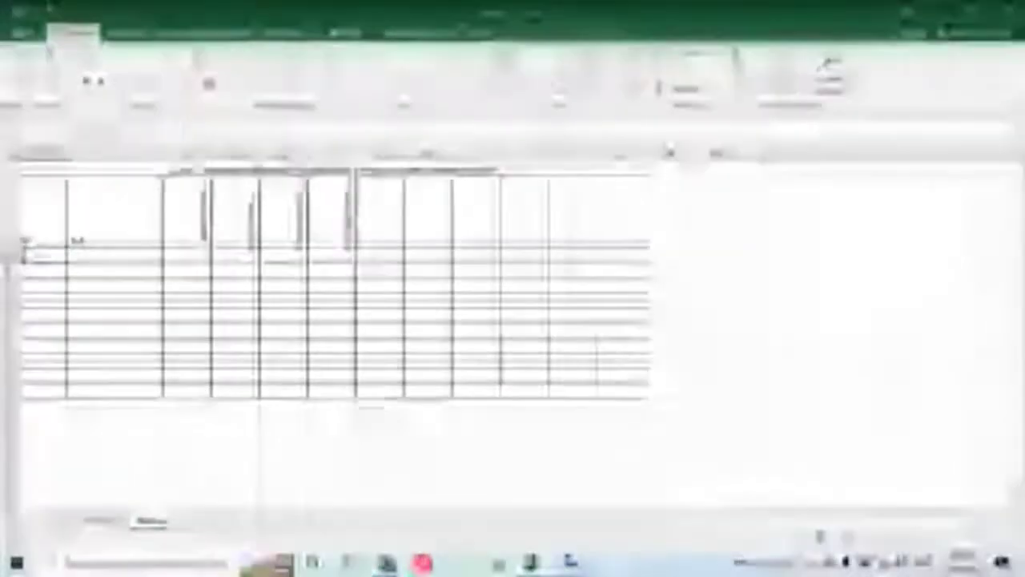
click(42, 251)
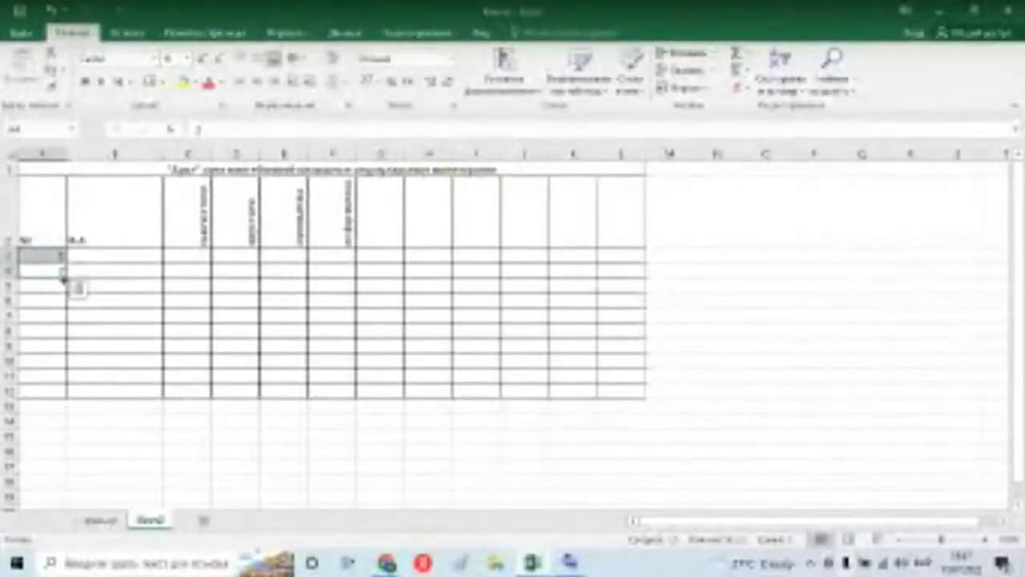
drag(64, 278, 64, 392)
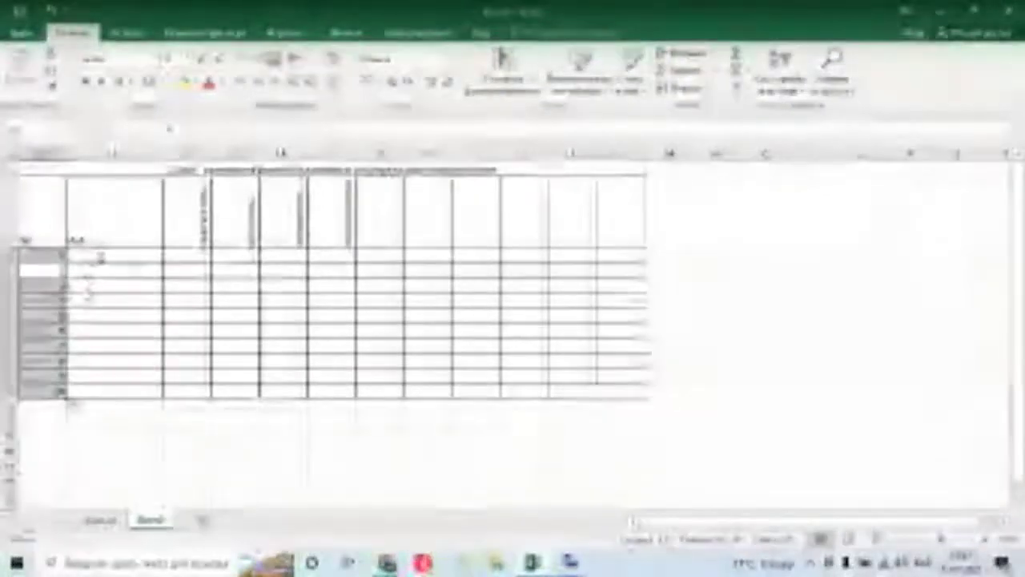
Step: Enter the six pupils' first names in B3:B8 of the "Ф.А" column
click(98, 256)
text(С.Д.)
key(Return)
text(Фио)
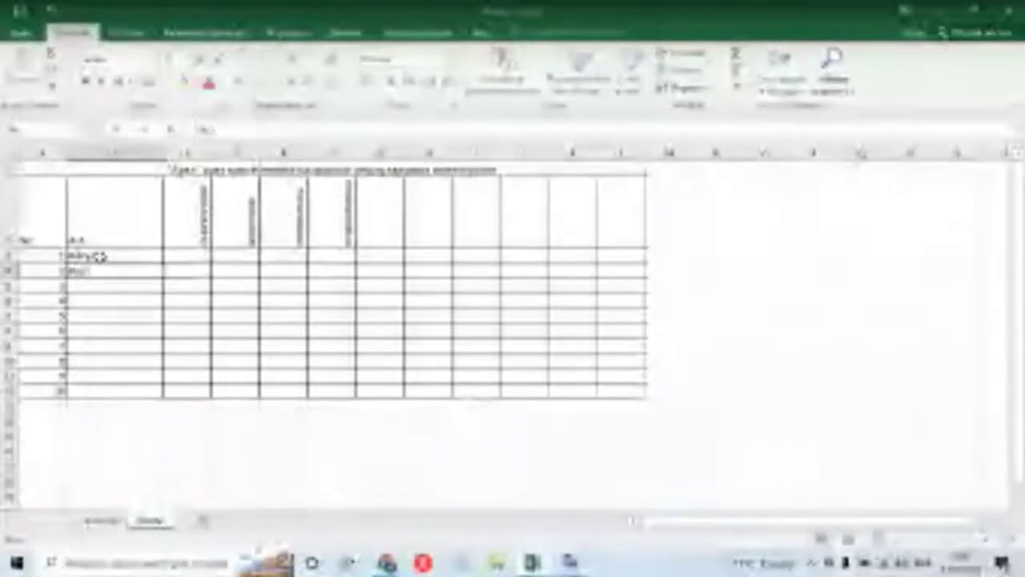
text(нов А.В.)
key(Return)
text(Пет)
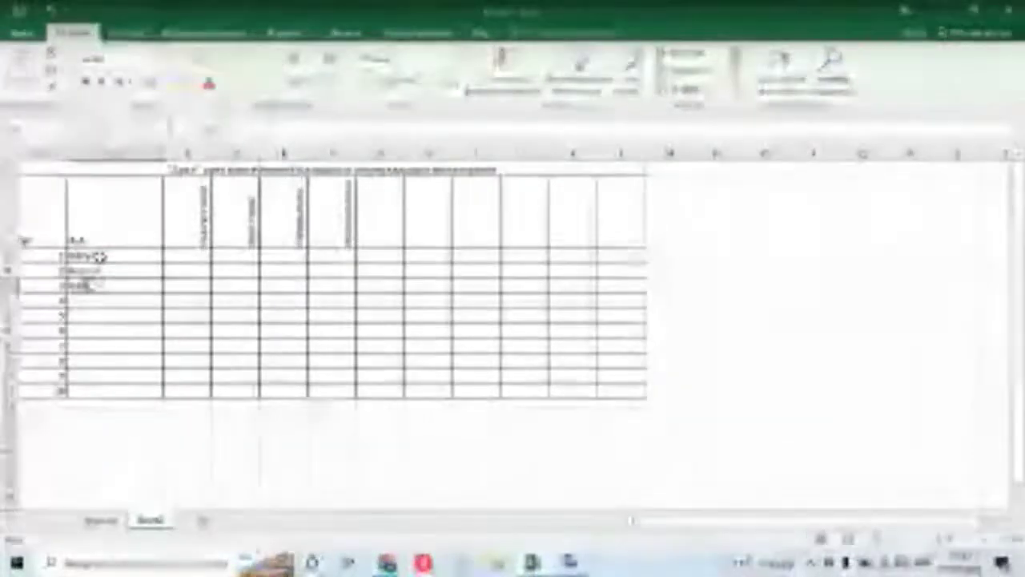
text(ров А.А.)
key(Return)
text(Сид)
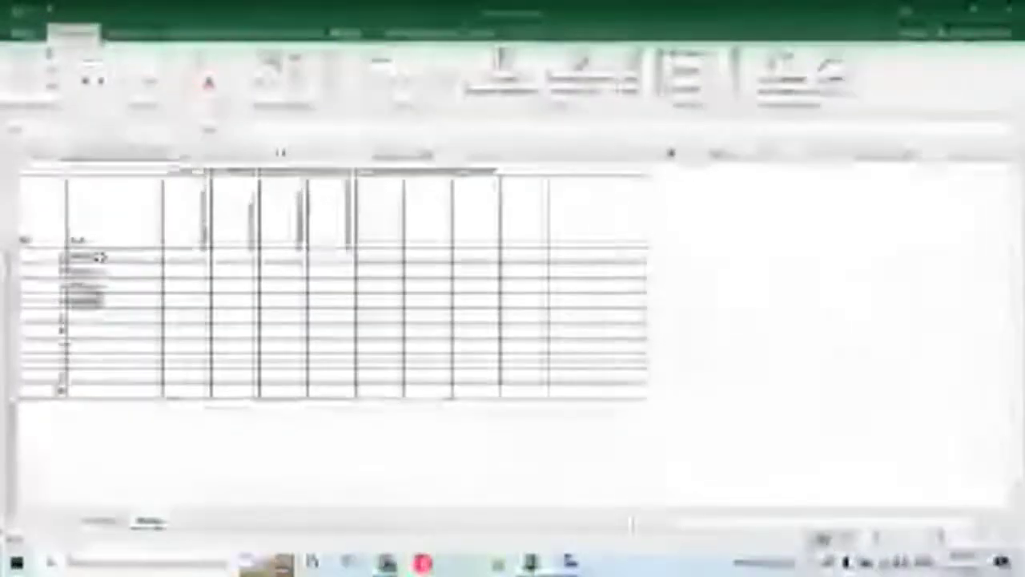
text(оров С.С.)
key(Return)
text(Кузнецов К.К.)
key(Return)
text(Федоров Ф.Ф.)
key(Return)
Step: Fill the table cells A9:L9 with yellow
click(50, 346)
drag(50, 346, 629, 350)
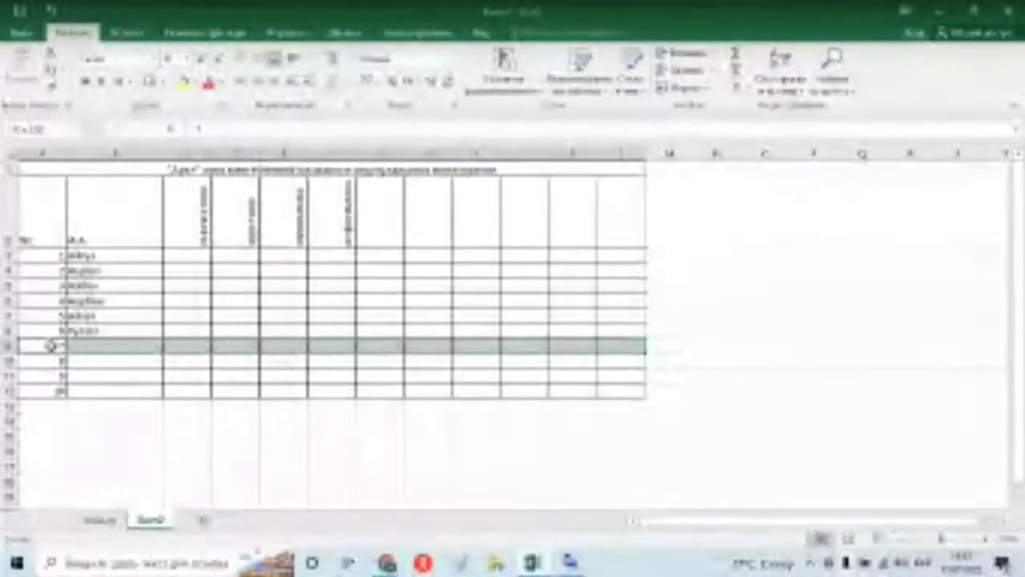
click(184, 82)
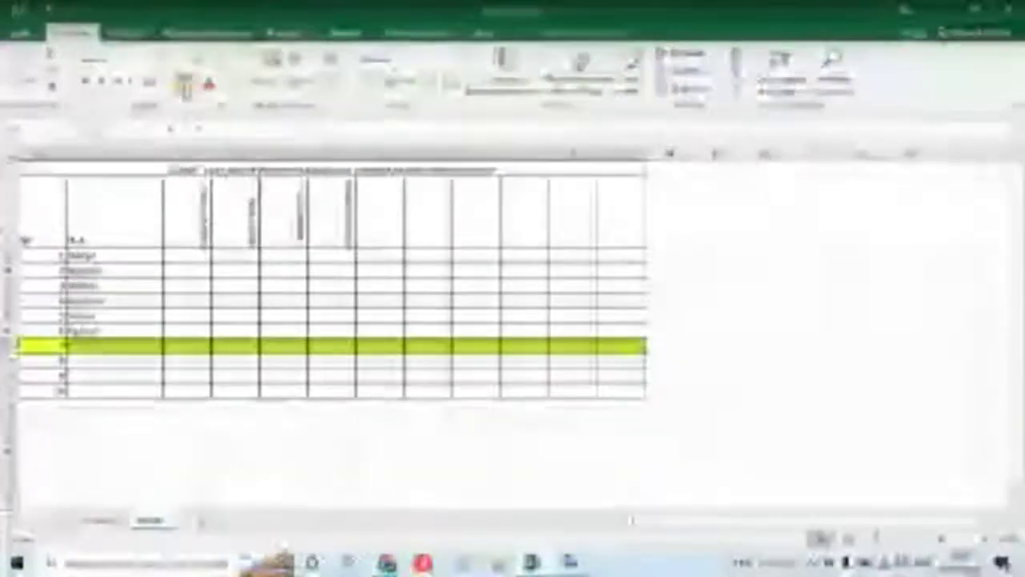
Step: Fill the table cells A10:L10 with a light blue theme colour
click(50, 361)
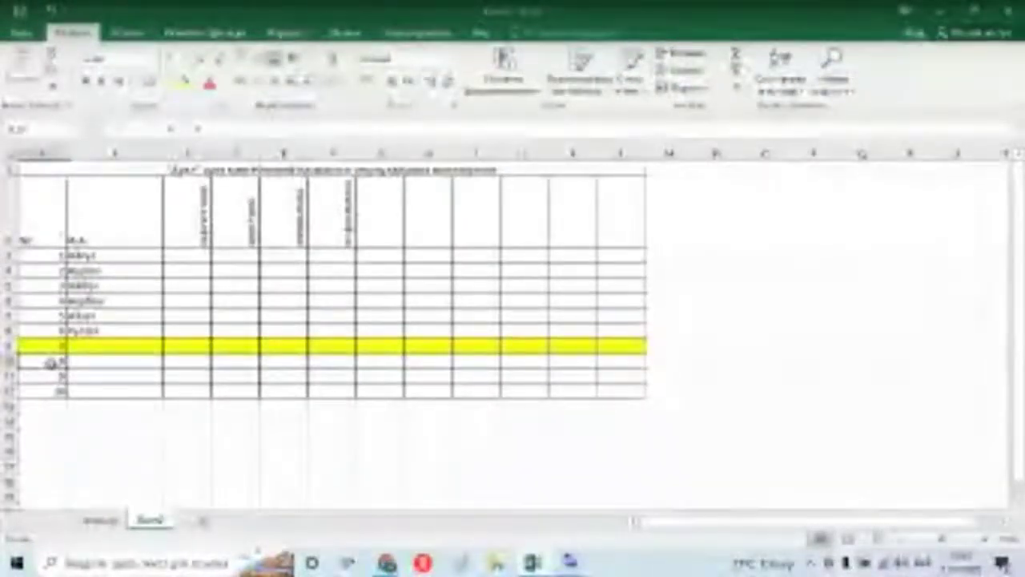
key(shift+Right)
key(shift+Right)
key(shift+Right)
key(shift+Right)
key(shift+Right)
key(shift+Right)
key(shift+Right)
key(shift+Right)
key(shift+Right)
key(shift+Right)
key(shift+Right)
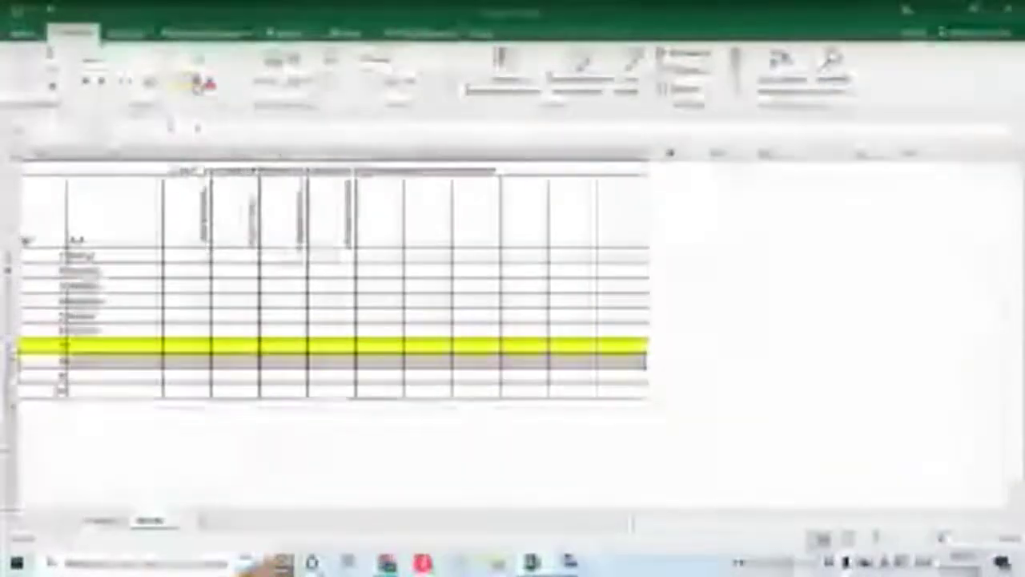
click(200, 84)
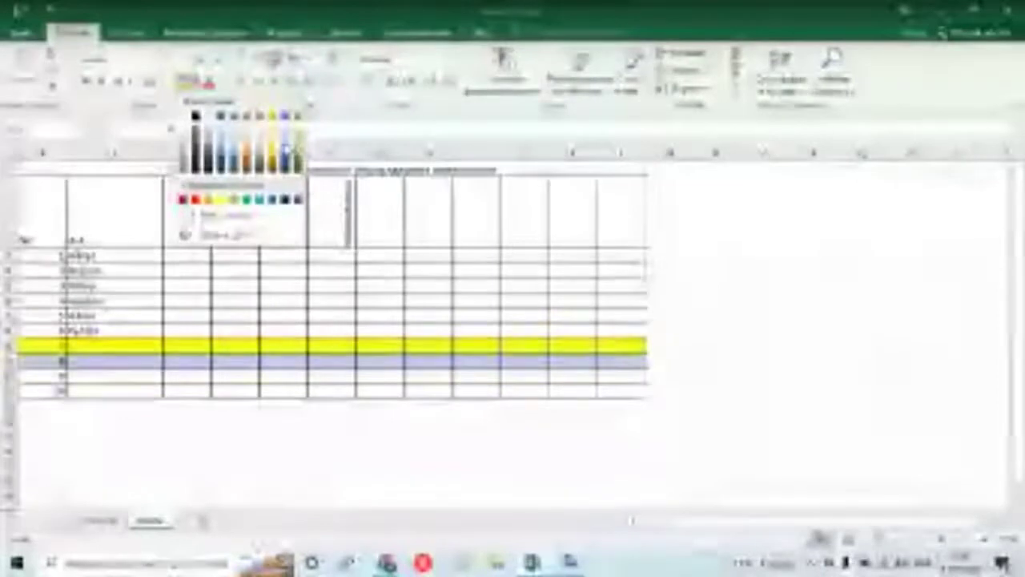
click(286, 149)
Step: Fill the table cells A11:L11 with a light orange theme colour
click(46, 377)
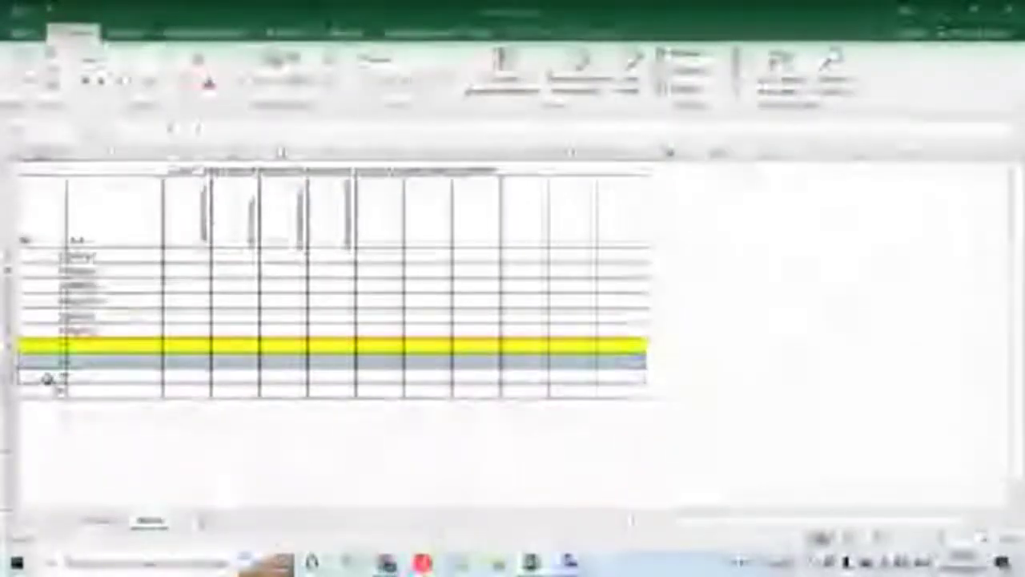
key(shift+Right)
key(shift+Right)
key(shift+Right)
key(shift+Right)
key(shift+Right)
key(shift+Right)
key(shift+Right)
key(shift+Right)
key(shift+Right)
key(shift+Right)
key(shift+Right)
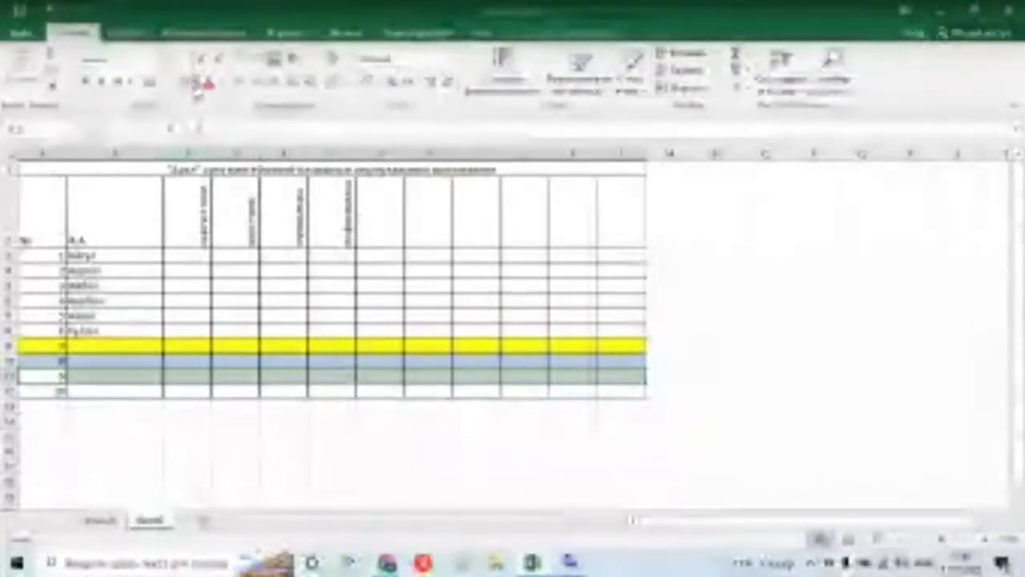
click(200, 83)
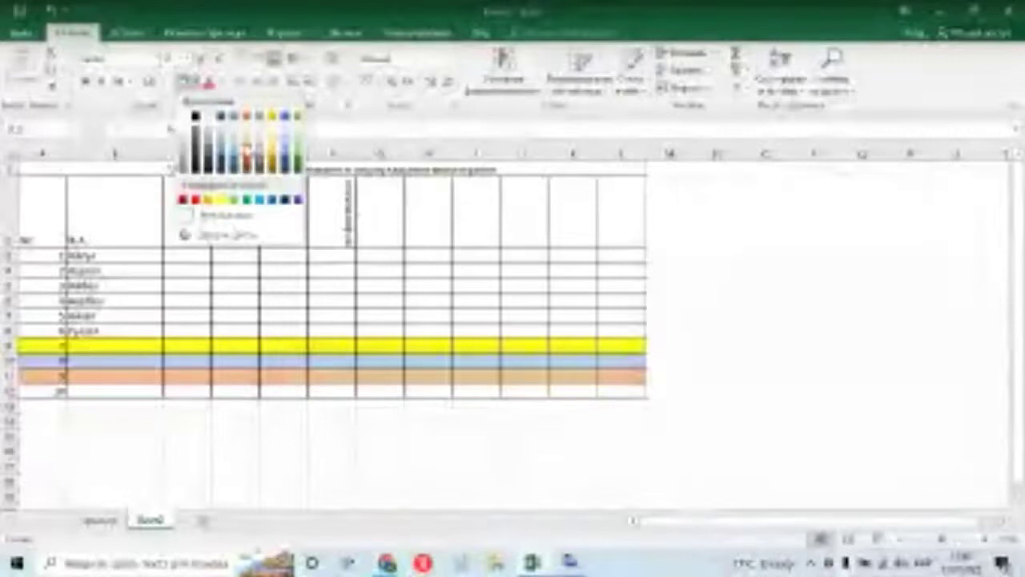
click(246, 149)
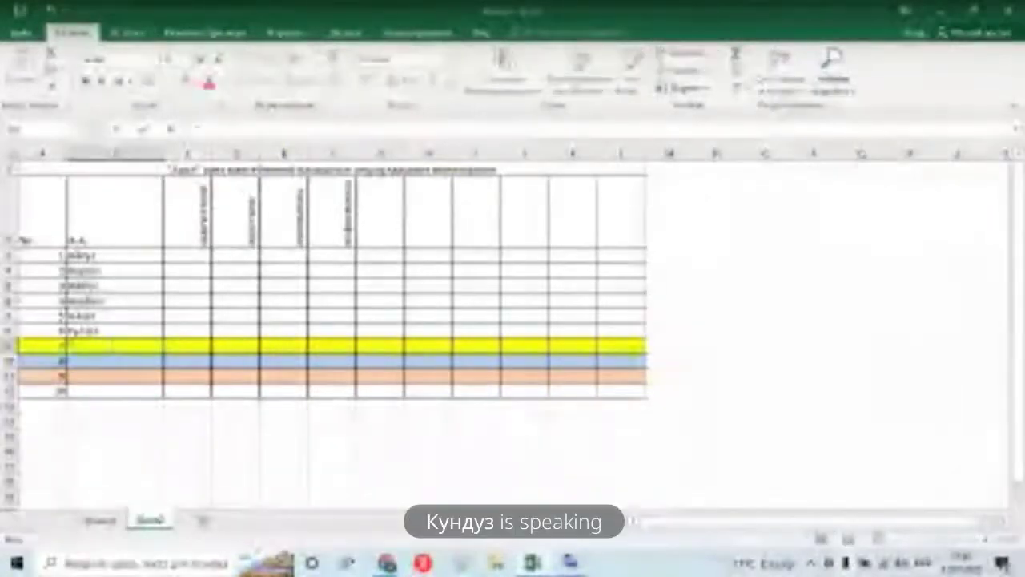
Step: Label the summary rows "5", "4" and "3" in quotation marks in B9:B11, and enter билим сапаты in B12
click(108, 343)
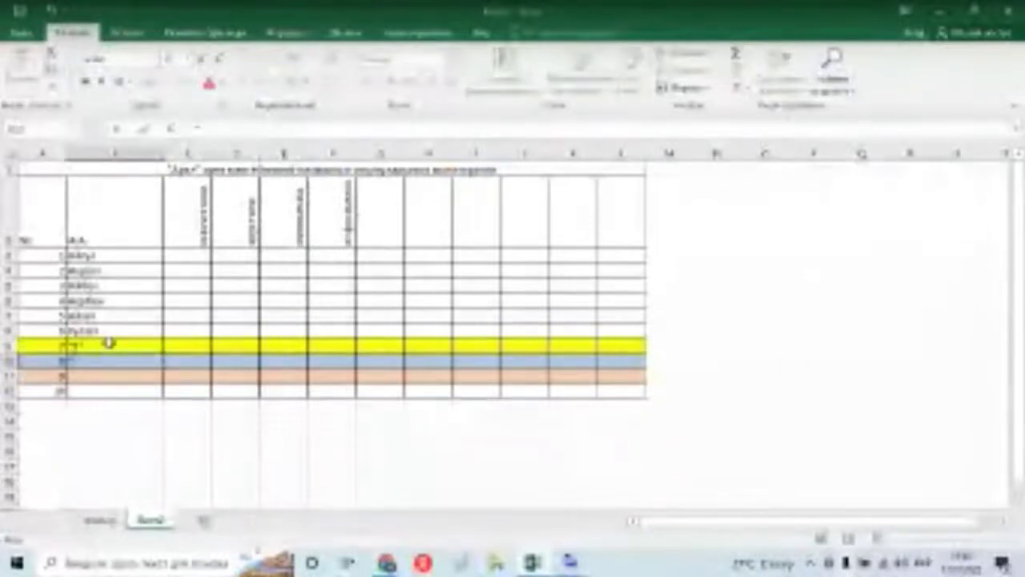
key(Return)
key(Return)
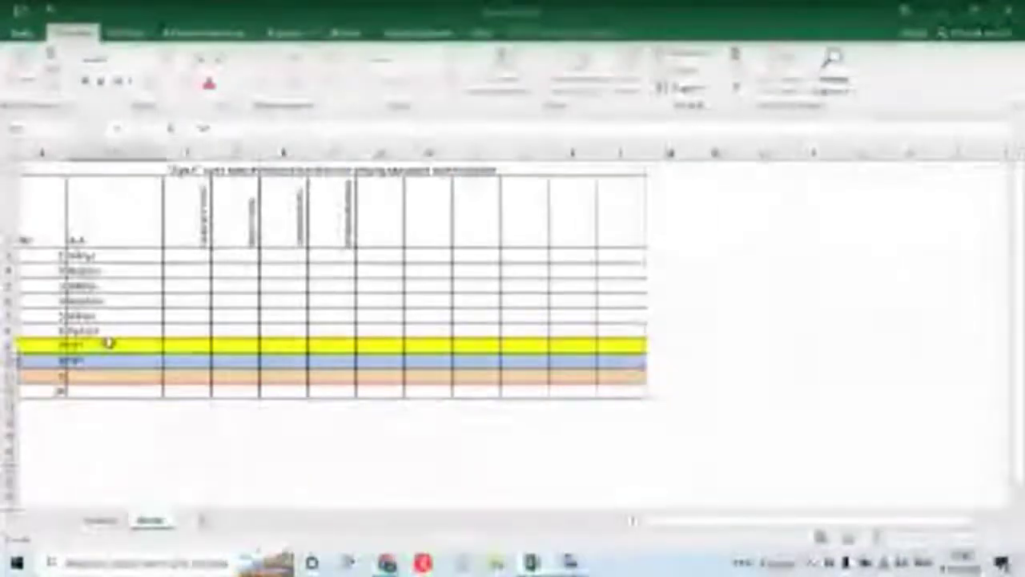
key(Return)
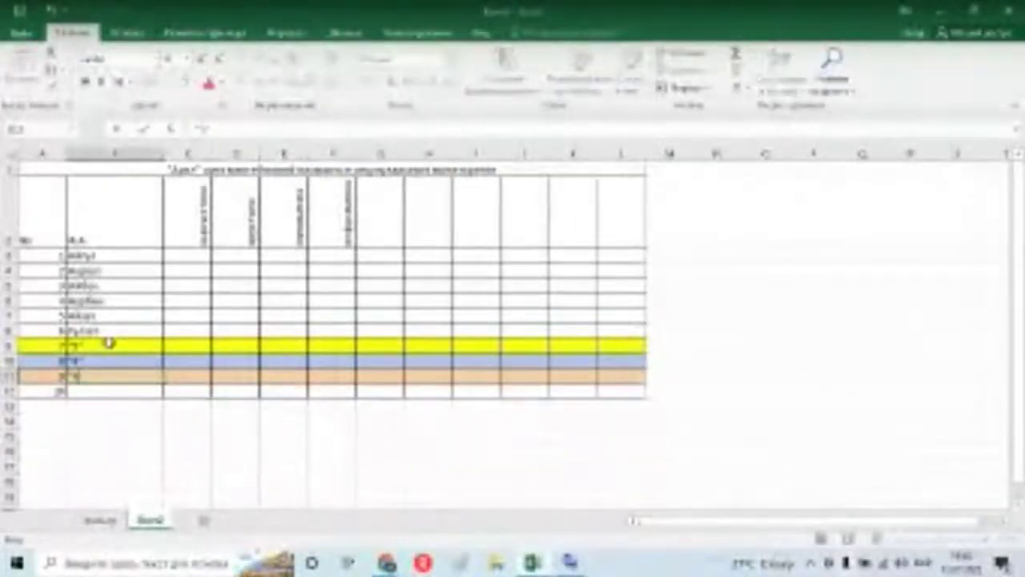
key(Return)
text(Асель)
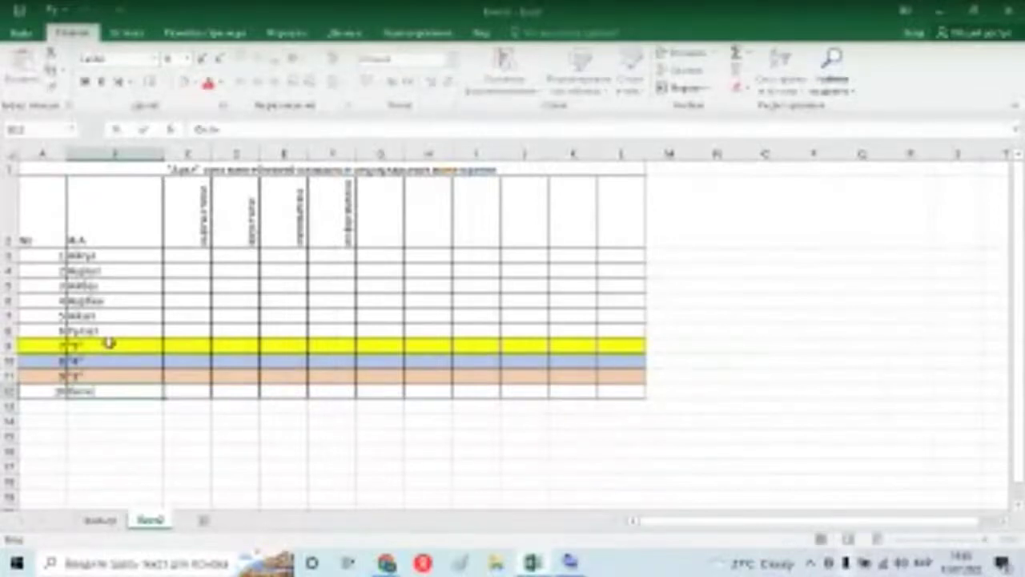
text(апаты)
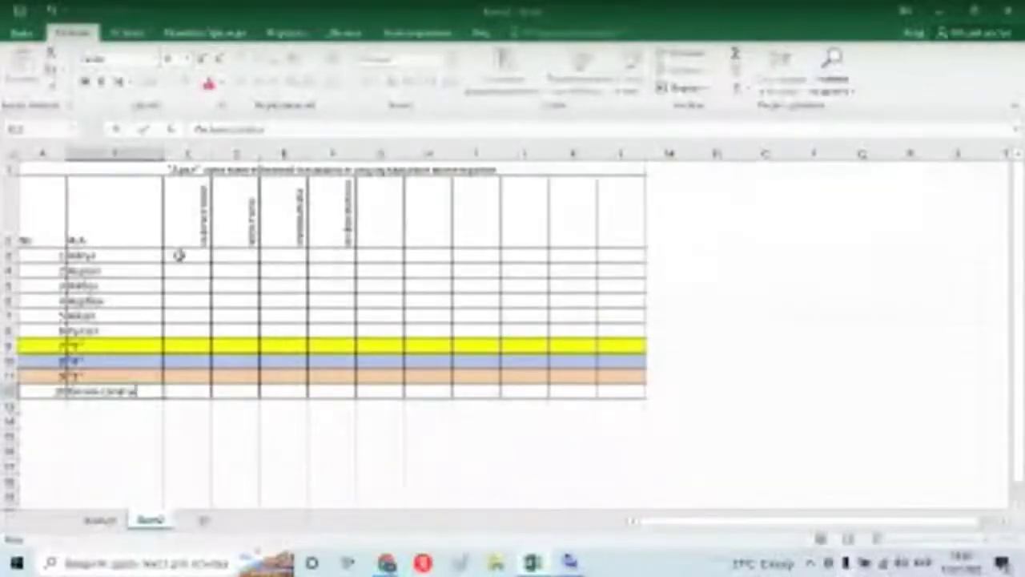
Step: Enter the grade 5 in C3 and fill it across the first pupil's row to L3
click(179, 255)
text(5)
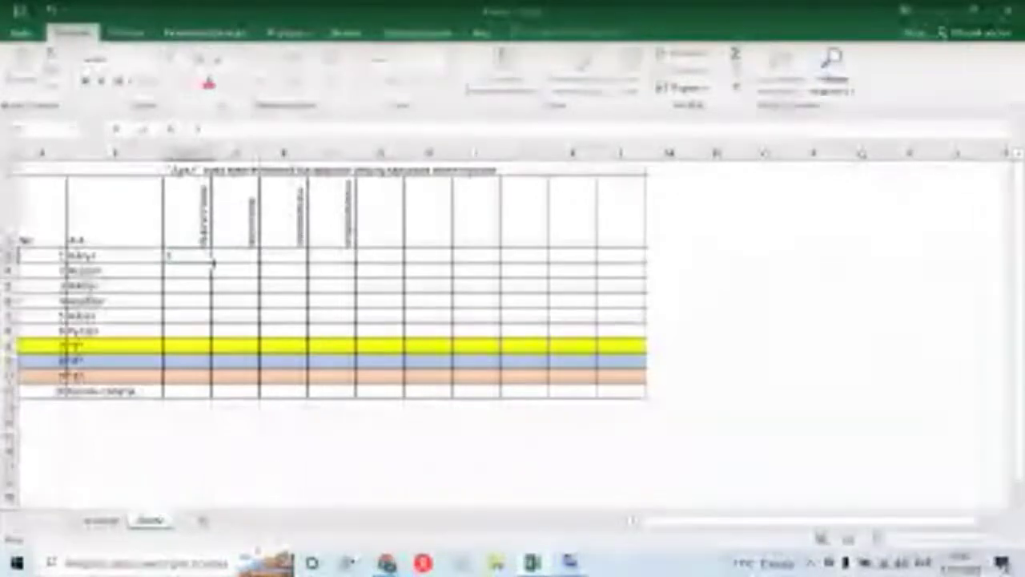
click(212, 262)
drag(212, 262, 236, 260)
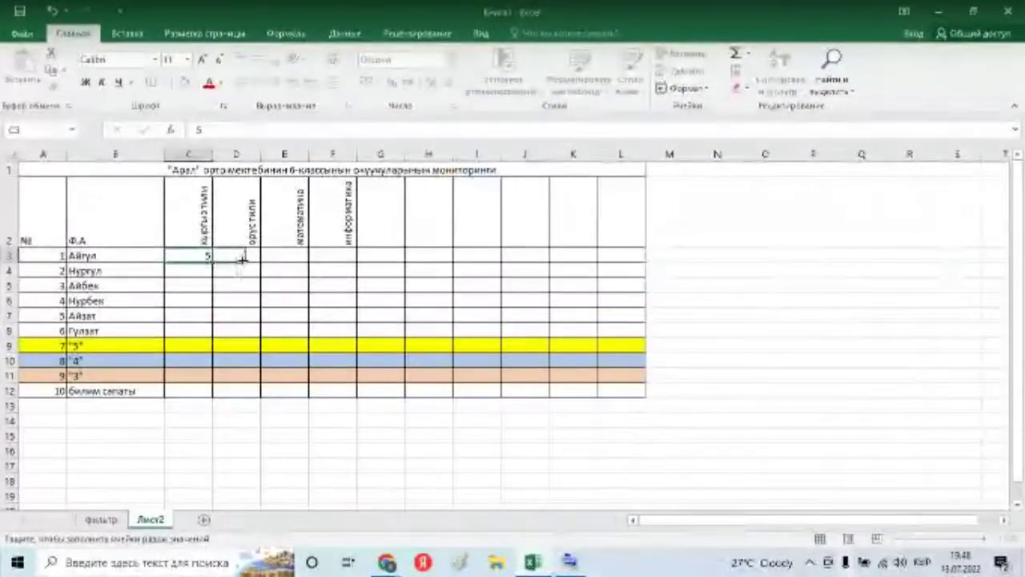
drag(335, 256, 628, 255)
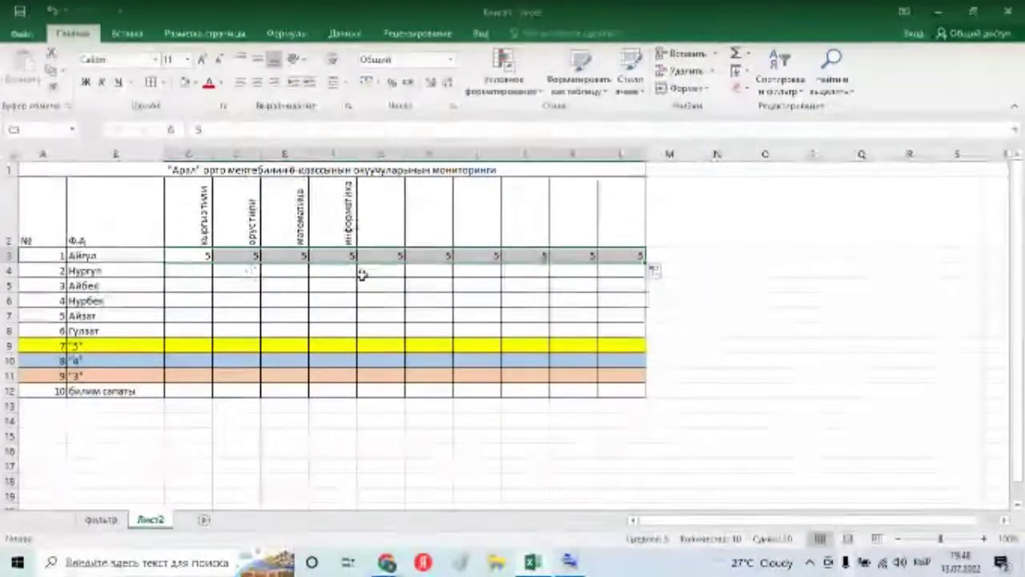
Step: Enter the second pupil's grades 4, 4, 5, 3, 4, 5 in cells C4:H4
click(196, 272)
text(4)
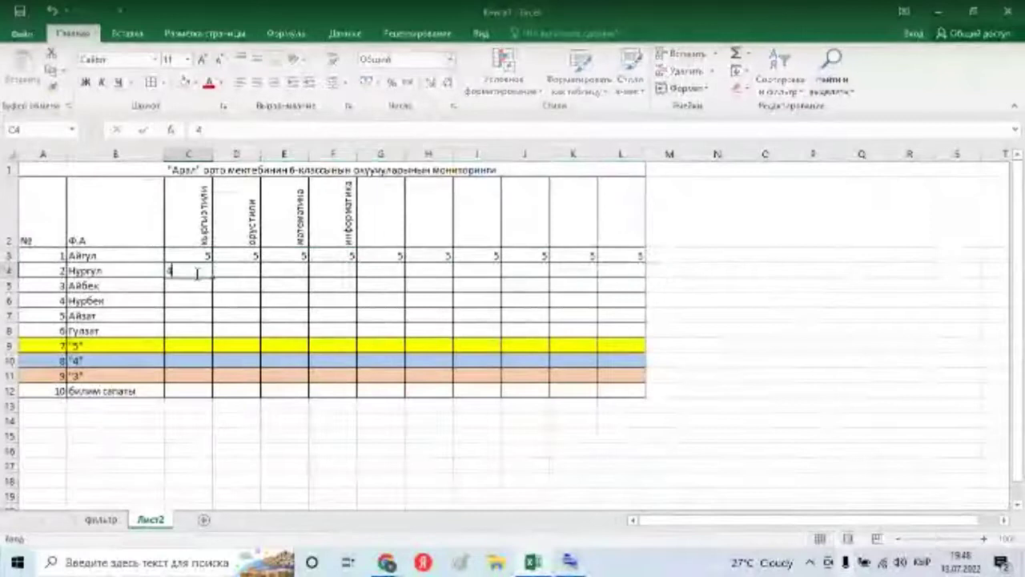
key(Tab)
text(4)
key(Tab)
text(5)
key(Tab)
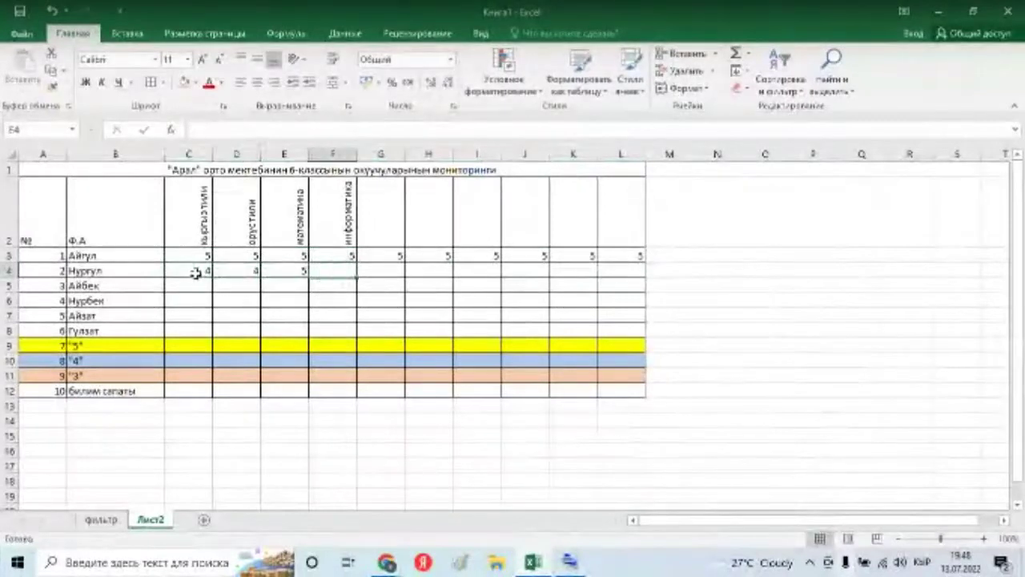
text(3)
key(Tab)
text(4)
key(Tab)
text(5)
key(Tab)
key(Tab)
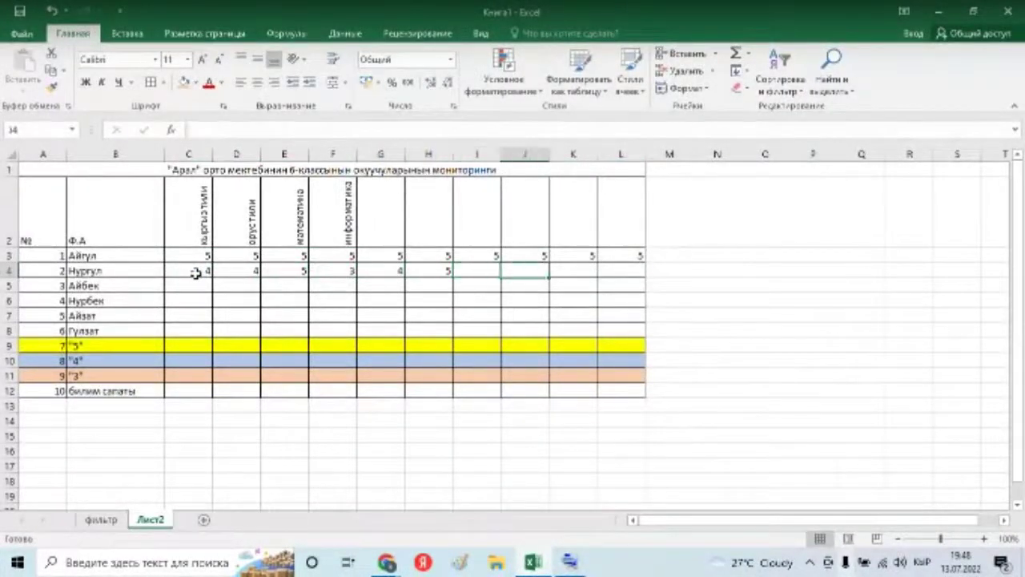
click(180, 289)
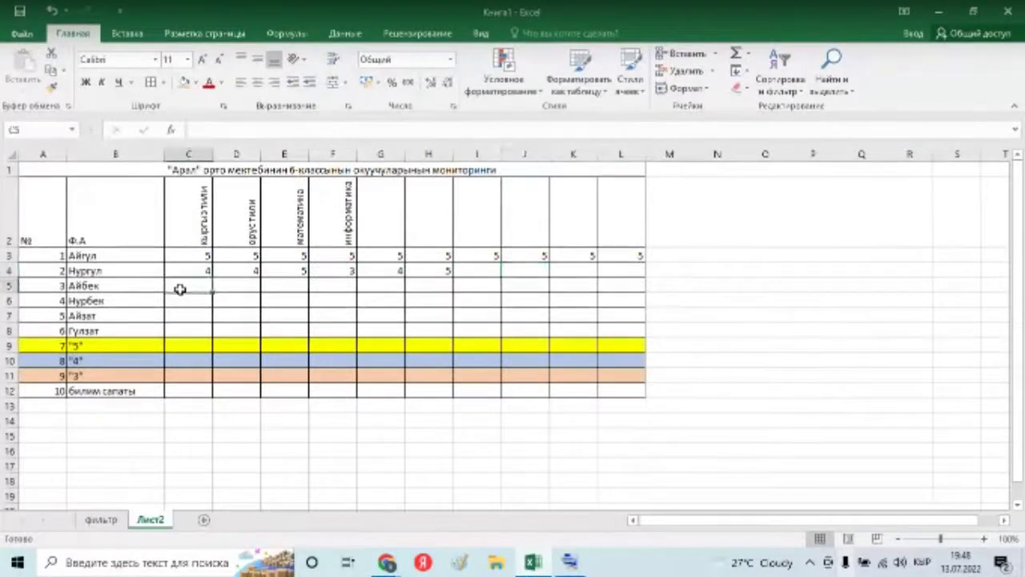
Step: Enter the grade 3 across the third pupil's row C5:L5 and the grade 4 across the fourth pupil's row C6:L6
text(3)
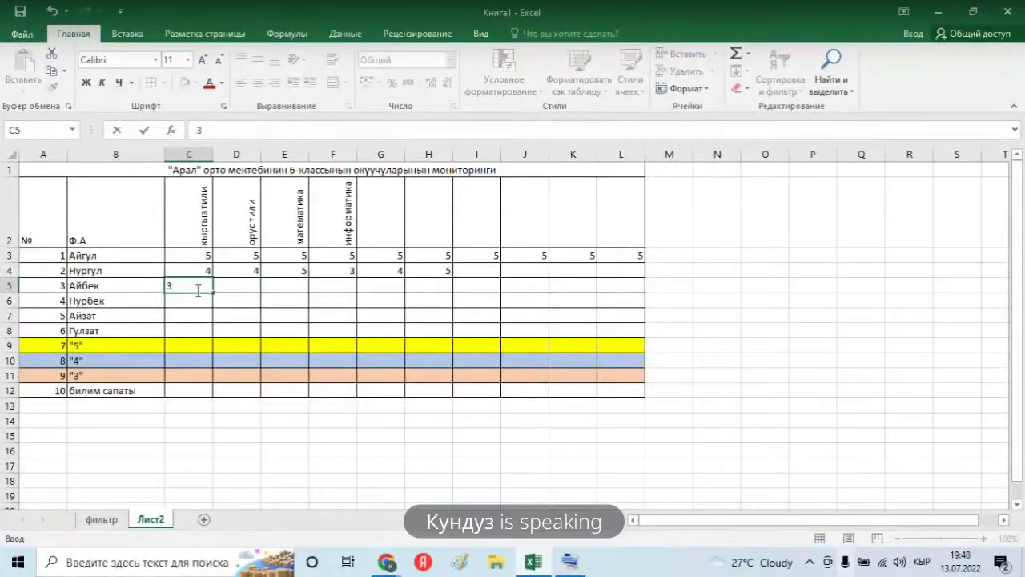
drag(213, 293, 641, 289)
click(192, 299)
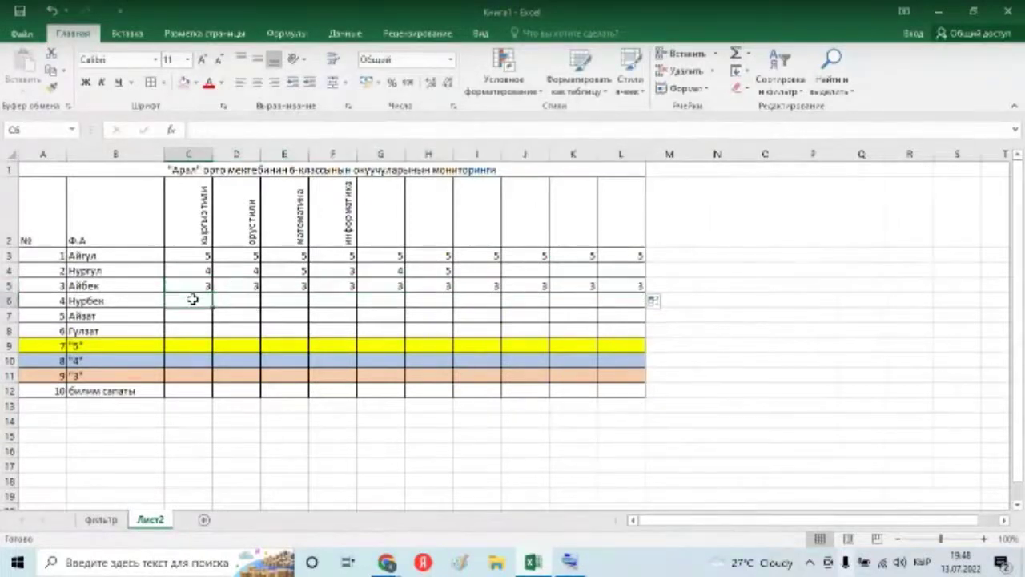
text(4)
drag(213, 308, 763, 302)
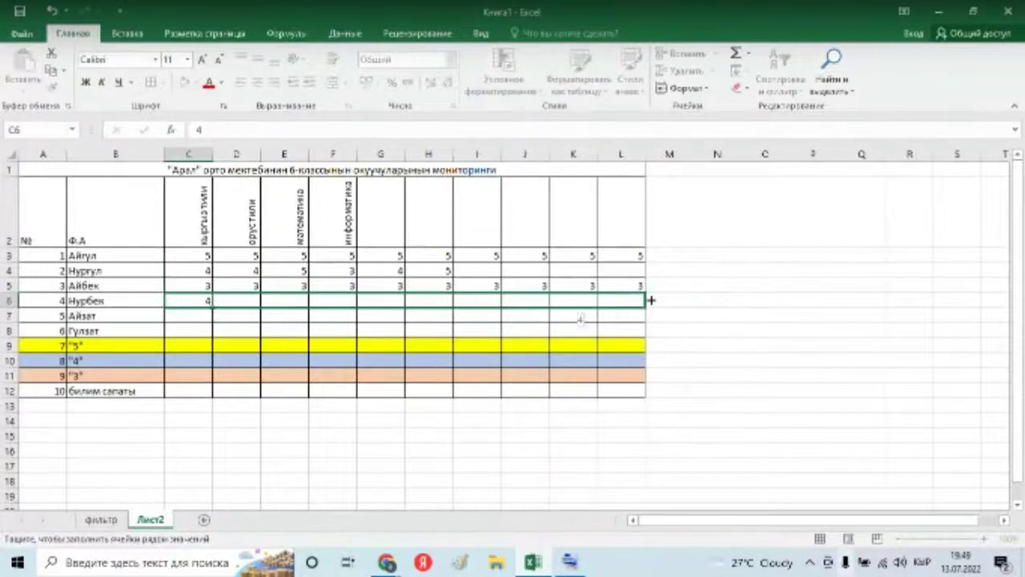
drag(651, 300, 645, 300)
Step: Enter the fifth pupil's grades 3, 4, 3, 5, 3, 5, 4, 4, 3 in cells C7:K7
click(192, 314)
text(3)
key(Tab)
text(4)
key(Tab)
text(3)
key(Tab)
text(5)
key(Tab)
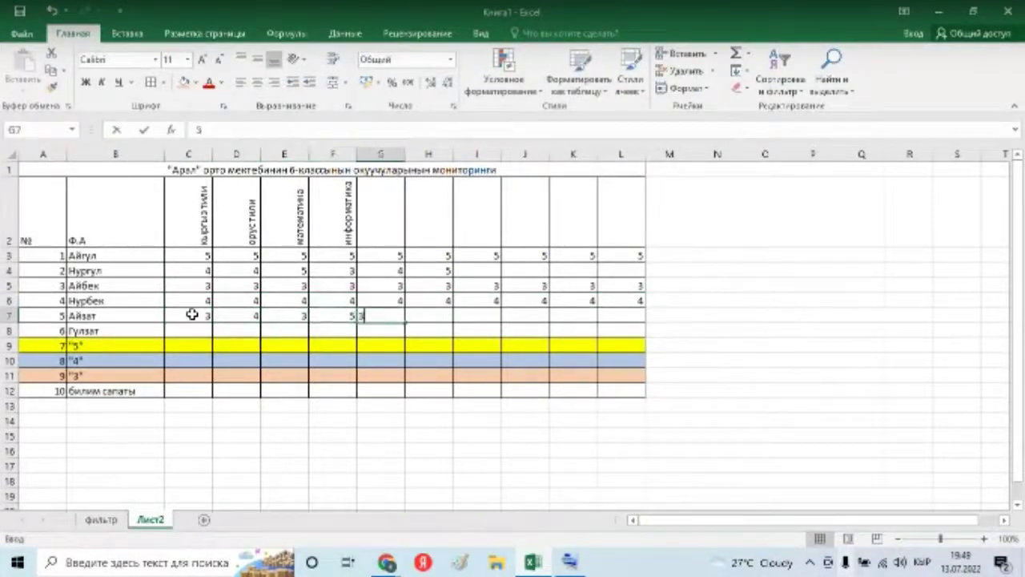
text(3)
key(Tab)
text(3)
key(Tab)
text(4)
key(Tab)
text(4)
key(Tab)
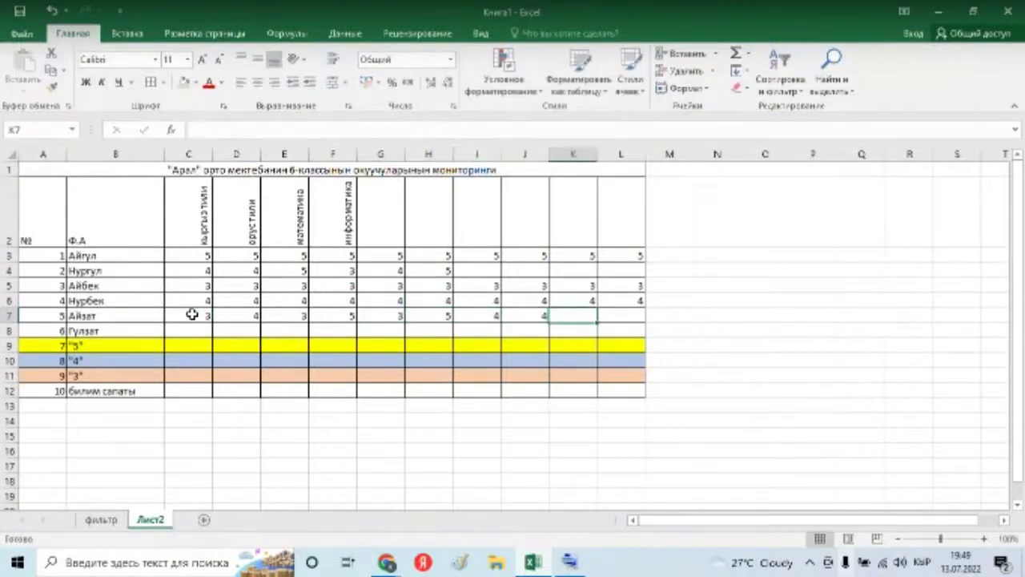
text(3)
key(Tab)
key(Tab)
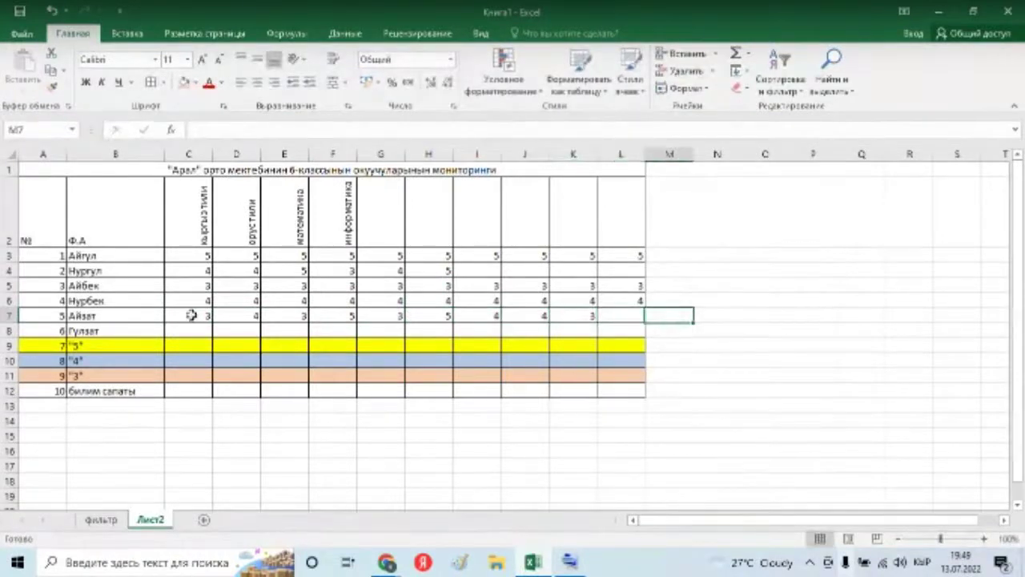
Step: Complete the second pupil's row by entering the grade 4 in each of the cells I4:L4
click(467, 272)
text(4)
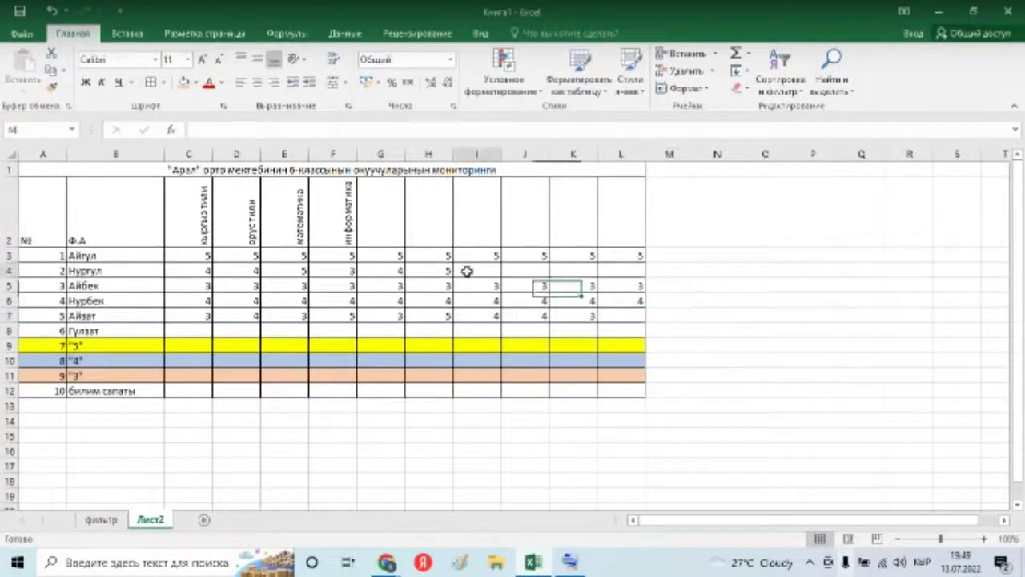
key(Tab)
text(4)
key(Tab)
text(4)
key(Tab)
text(4)
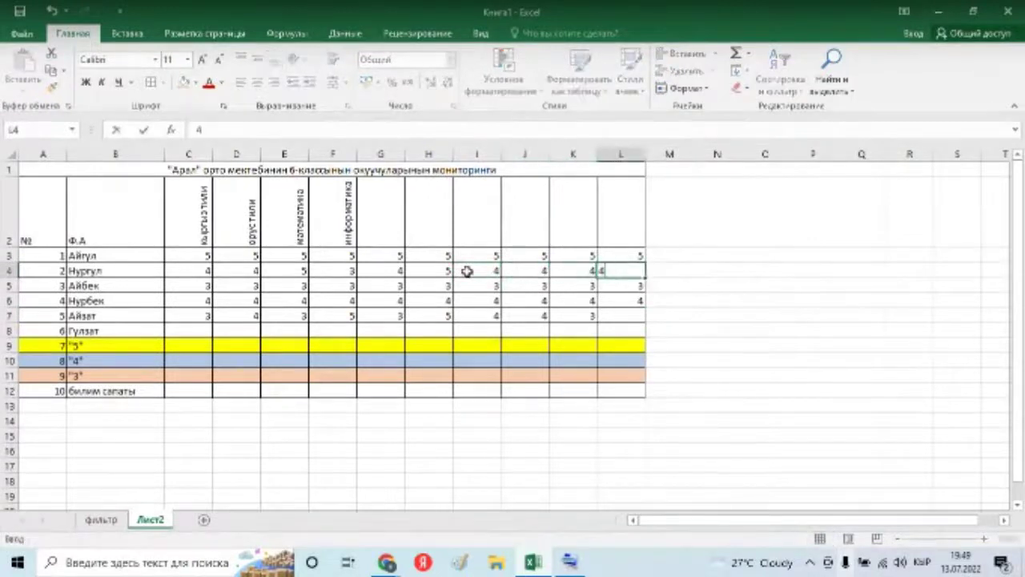
Step: Enter the grade 5 in C8 and fill it across the sixth pupil's row to L8
click(199, 334)
text(5)
drag(212, 338, 619, 331)
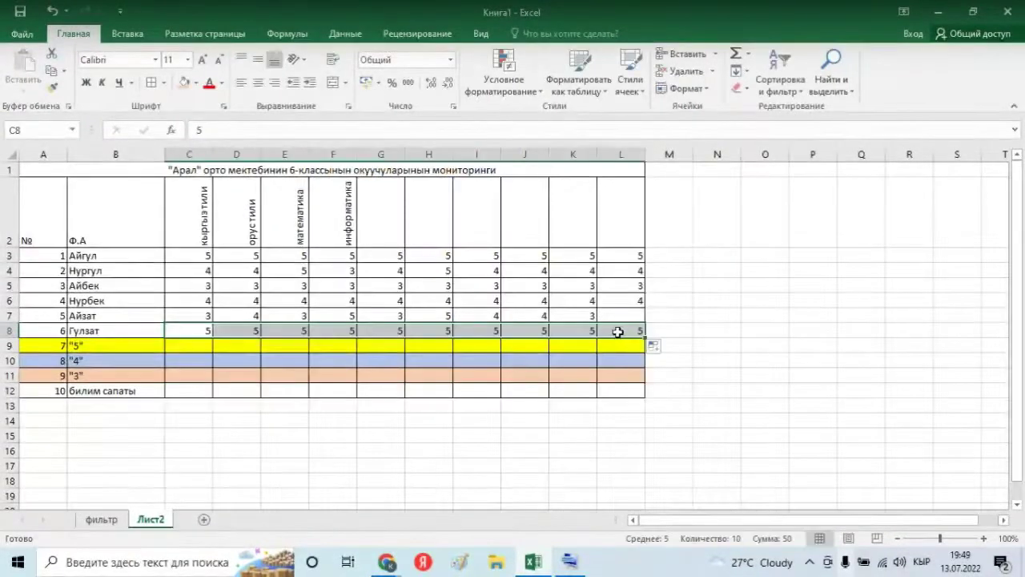
click(184, 346)
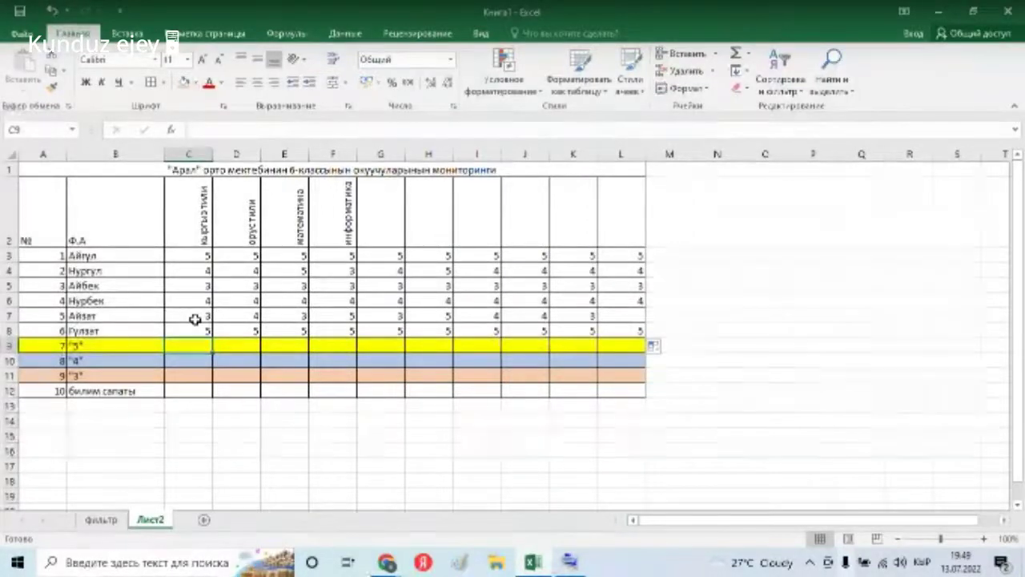
click(194, 255)
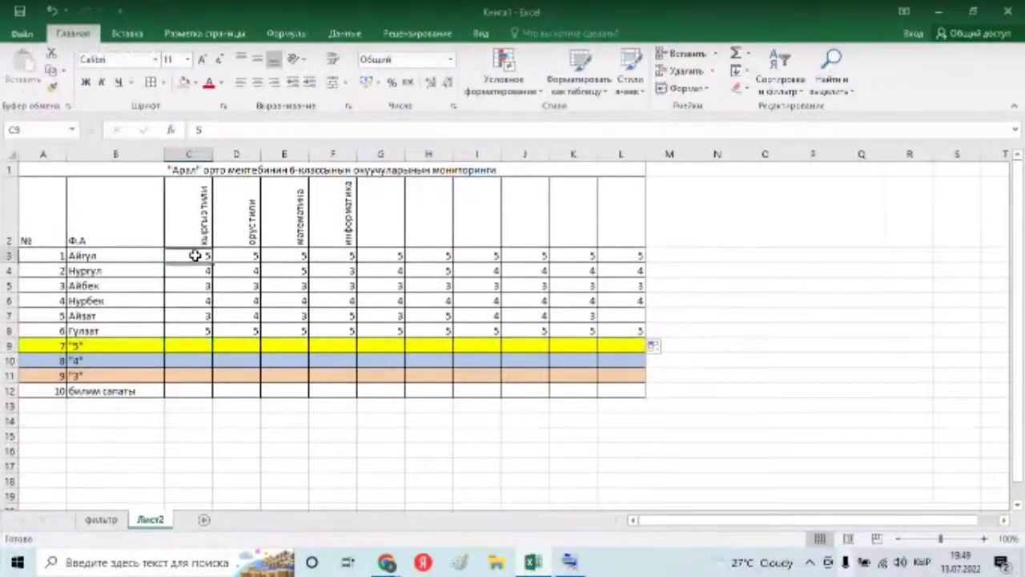
key(Down)
key(Down)
key(Down)
key(Down)
key(Down)
key(Down)
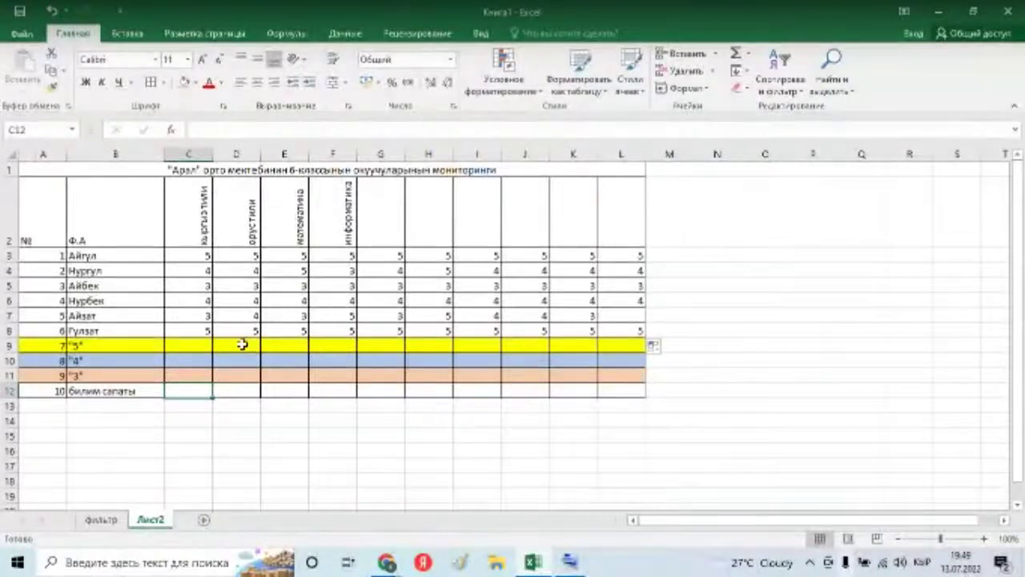
click(191, 345)
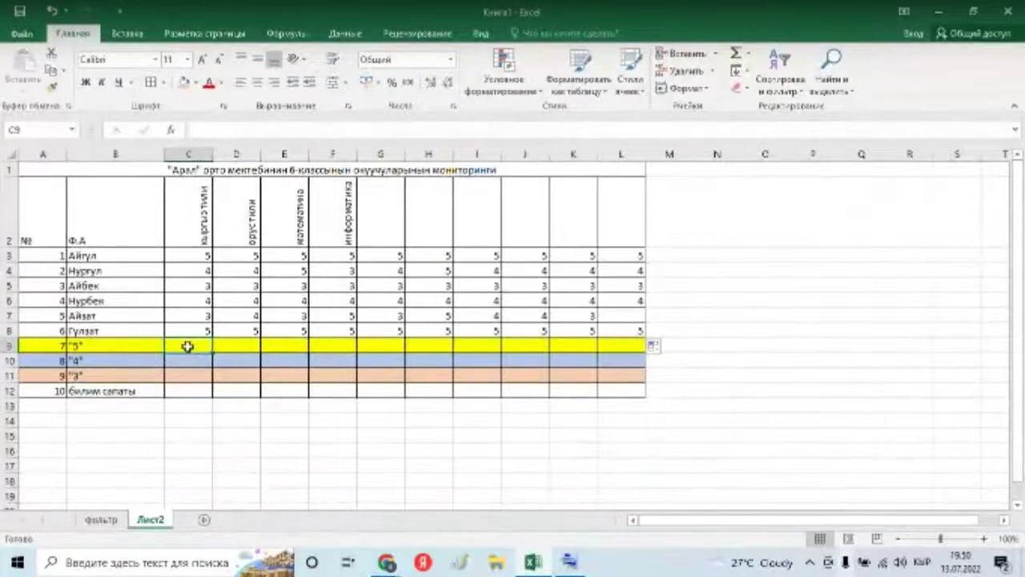
click(127, 346)
click(244, 346)
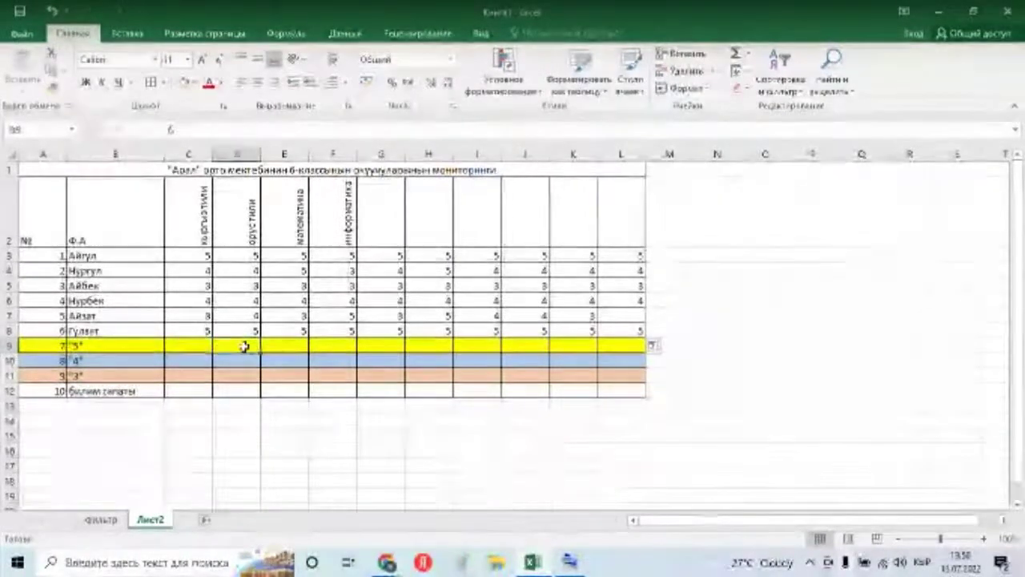
Step: Count the grades of 5 in cell C9 with the statistical function СЧЁТЕСЛИ, using range C3:C8 and criterion 5
click(191, 346)
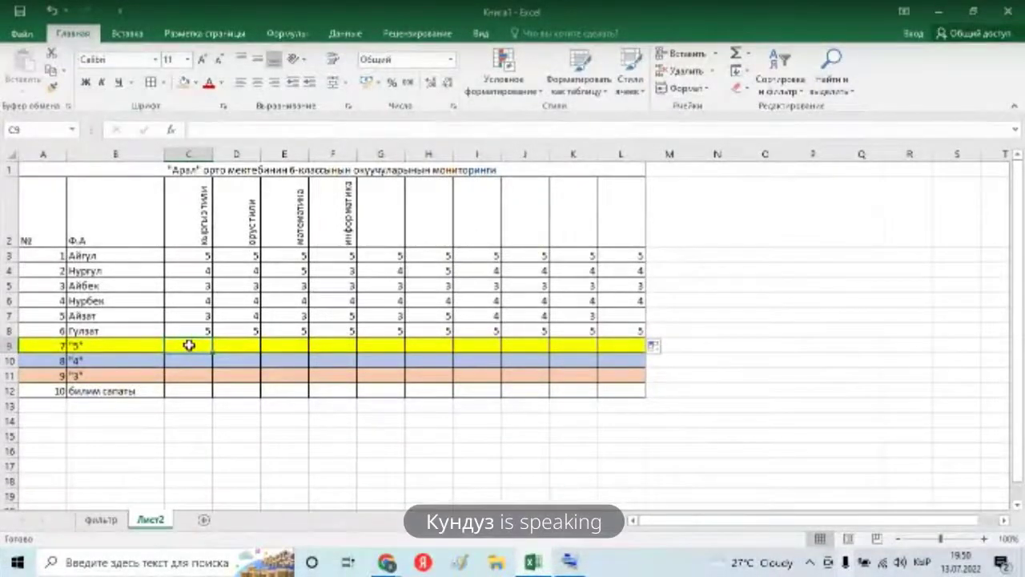
click(286, 33)
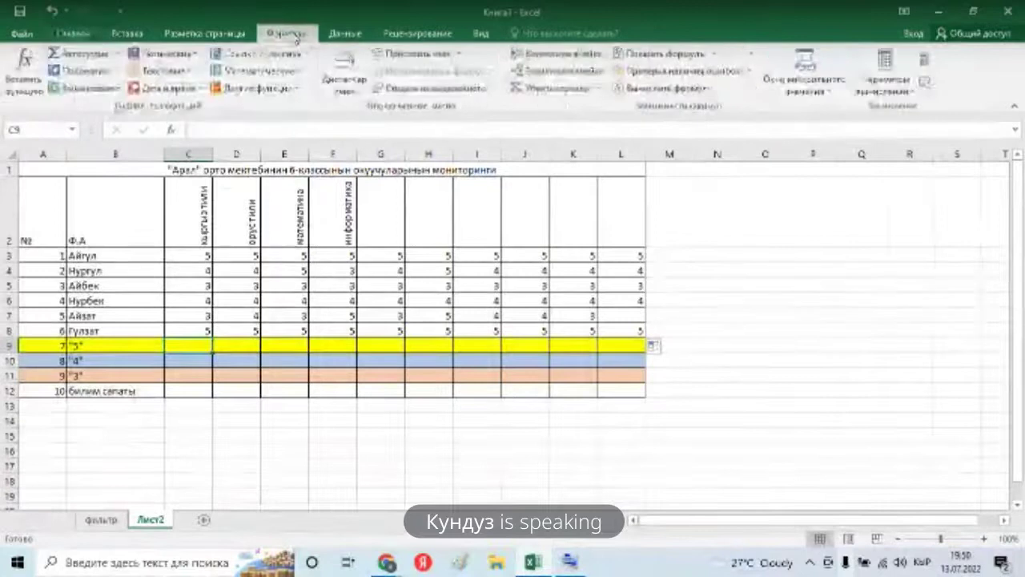
click(255, 89)
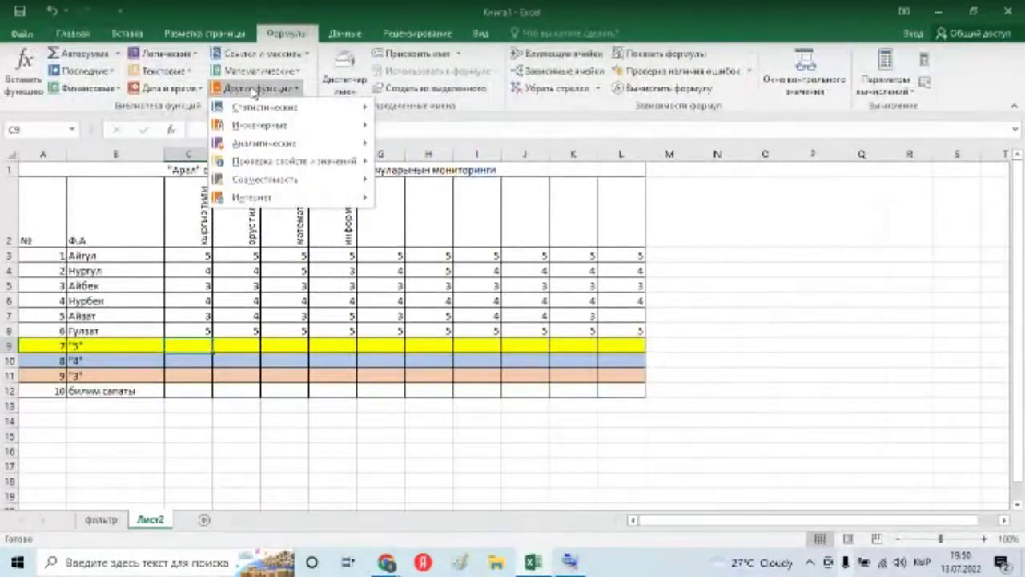
mouse_move(259, 110)
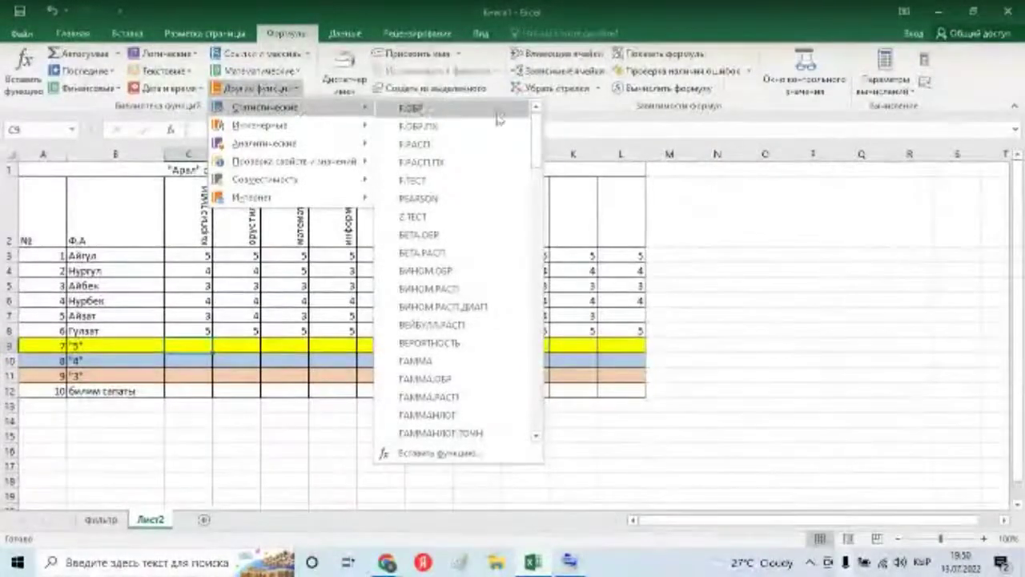
drag(540, 128, 539, 371)
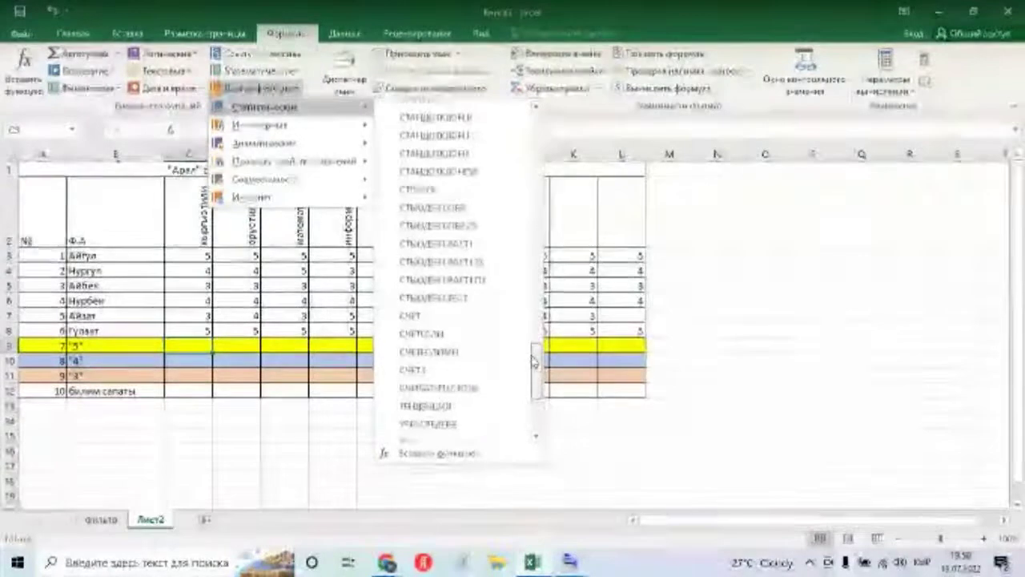
click(479, 334)
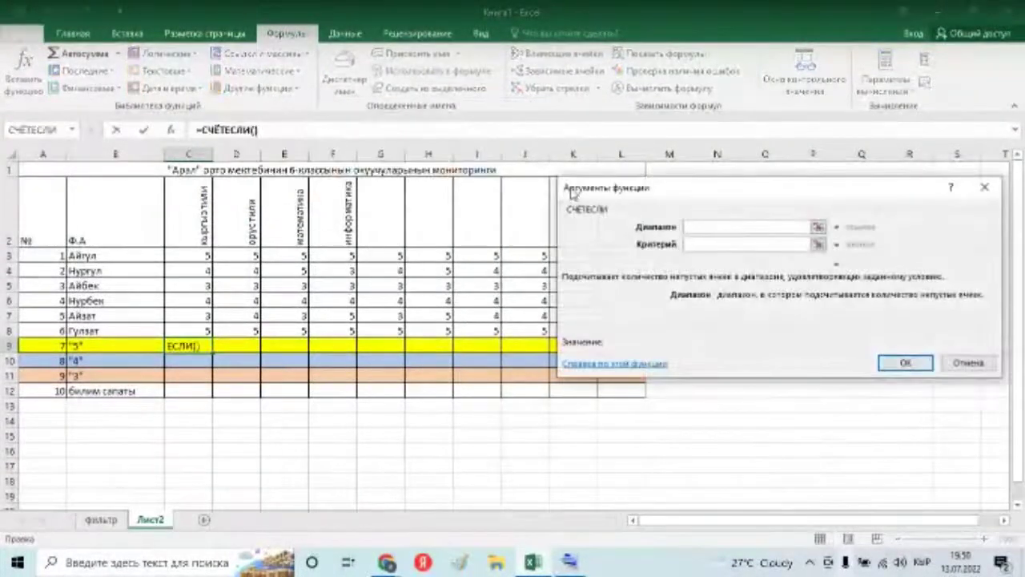
drag(730, 207, 603, 144)
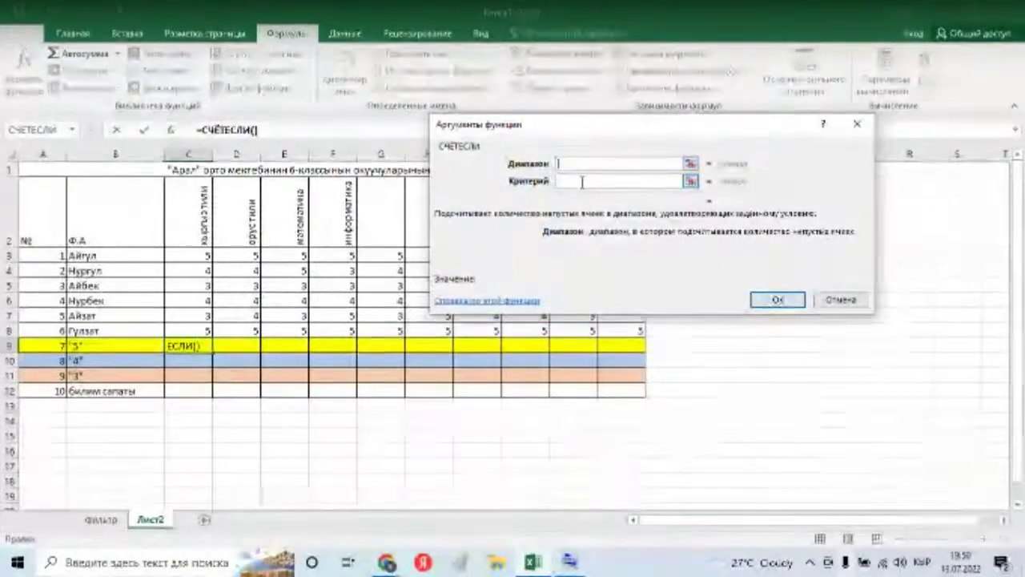
click(186, 256)
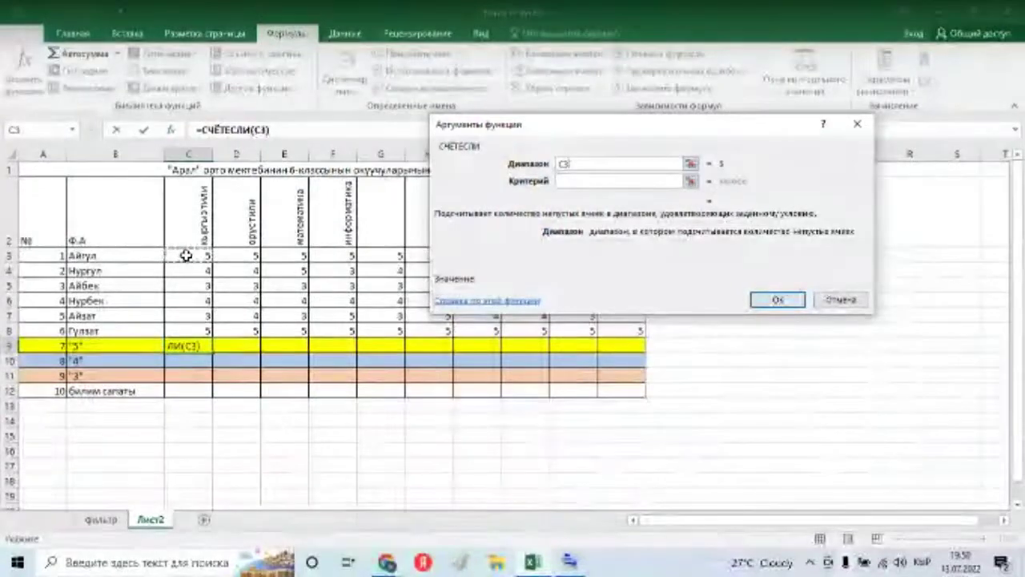
drag(186, 256, 185, 329)
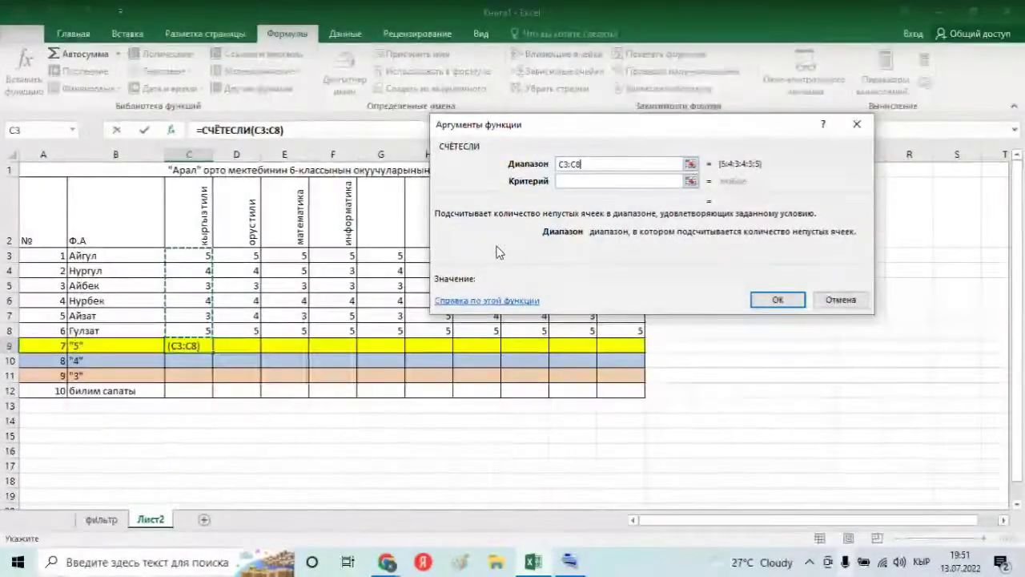
click(562, 183)
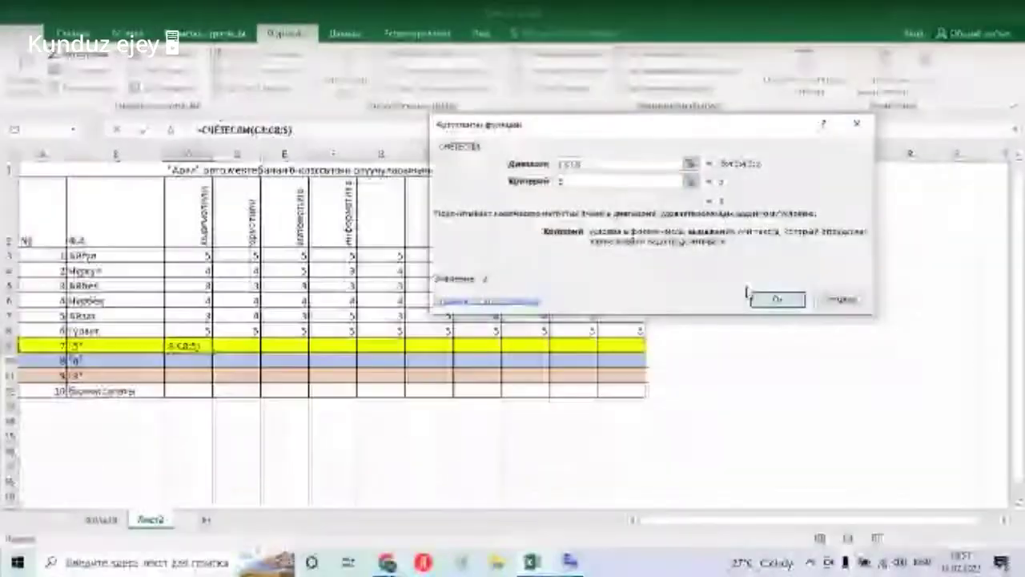
click(774, 300)
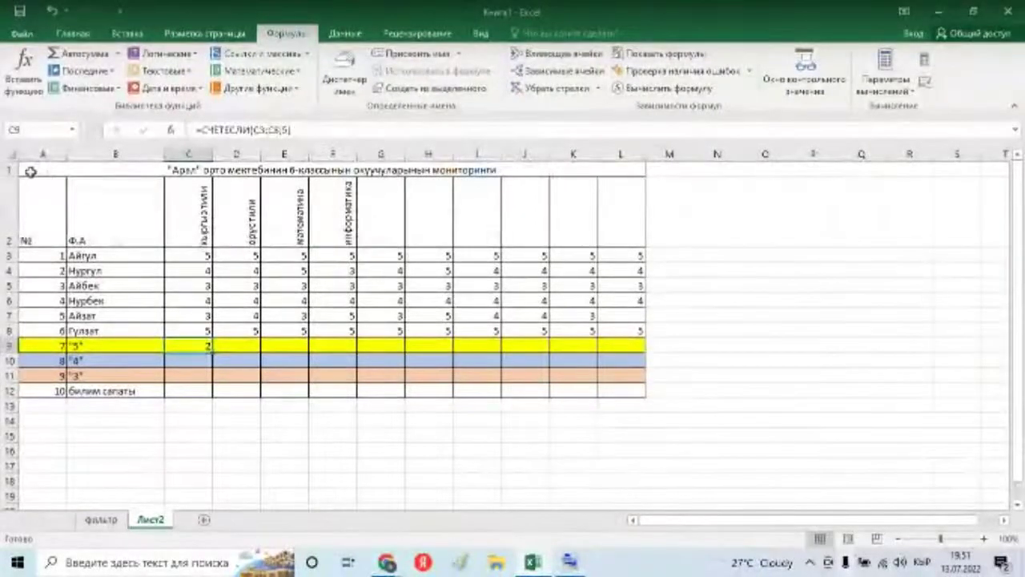
Step: Set the font size of the whole table, from the title row down to the билим сапаты row, to 16
click(30, 170)
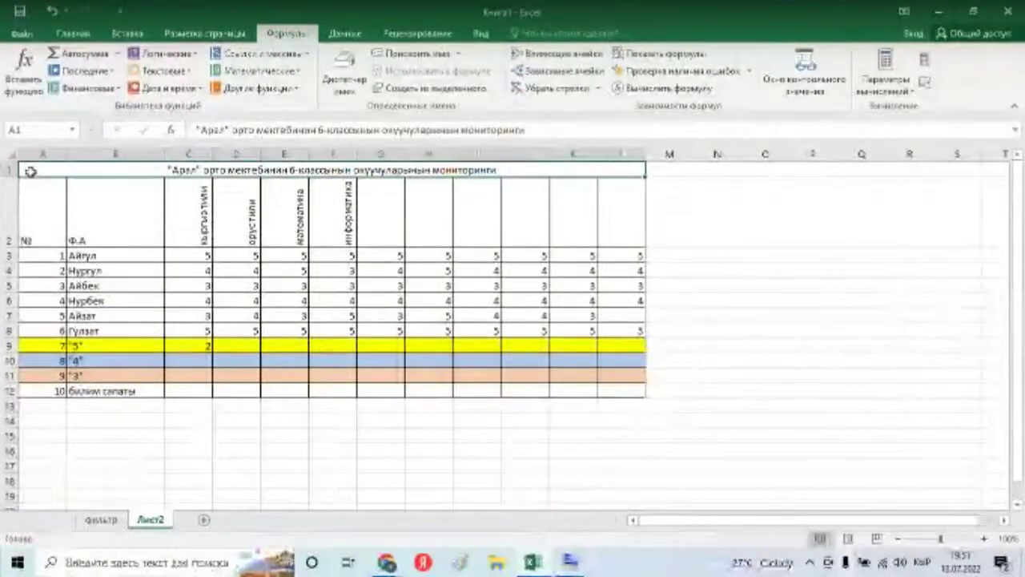
key(shift+Down)
key(shift+Down)
key(shift+Down)
key(shift+Down)
key(shift+Down)
key(shift+Down)
key(shift+Down)
key(shift+Down)
key(shift+Down)
key(shift+Down)
key(shift+Down)
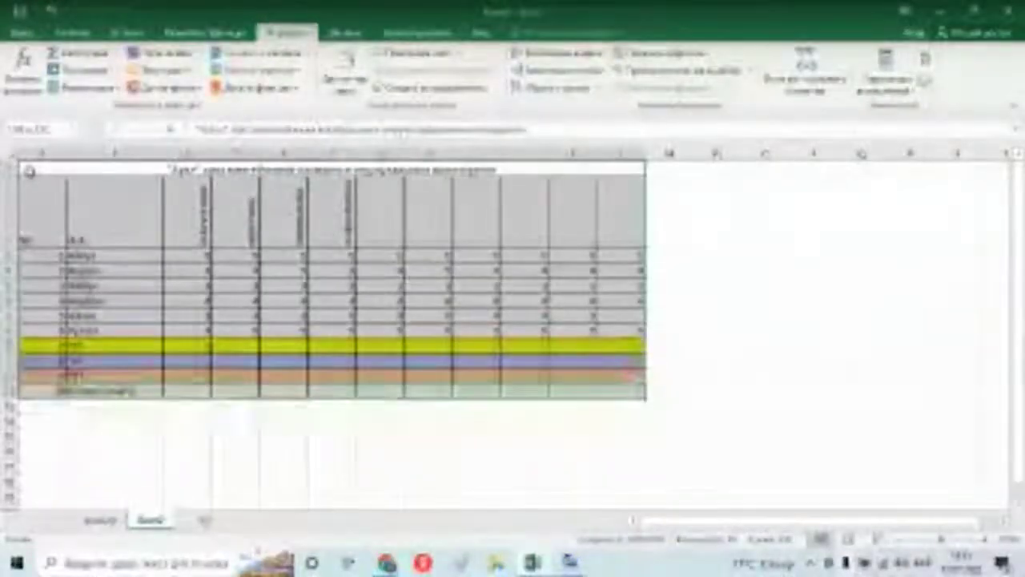
click(73, 35)
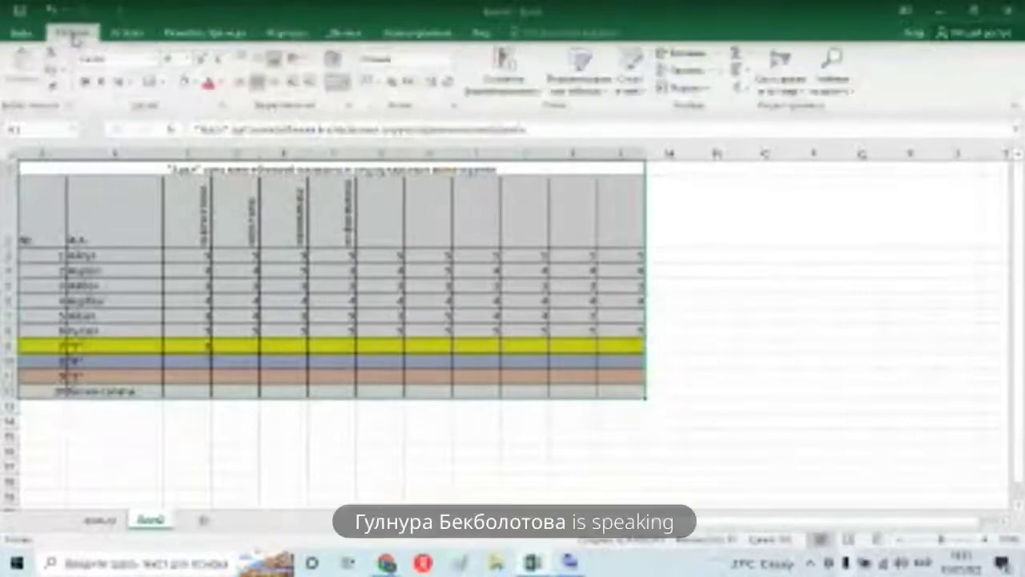
click(170, 58)
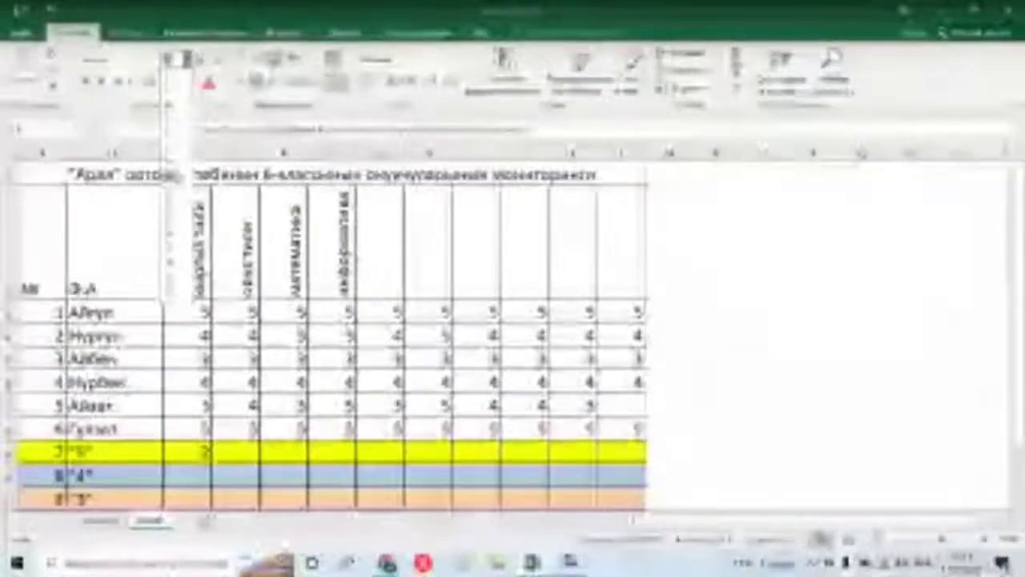
click(177, 160)
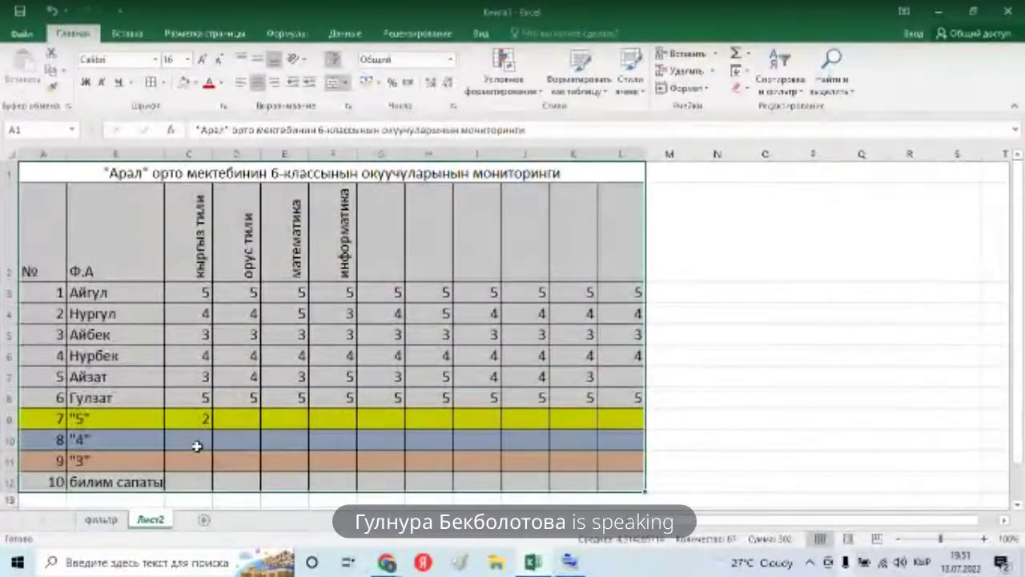
Step: Count the grades of 4 in cell C10 with the statistical function СЧЁТЕСЛИ, using range C3:C8 and criterion 4
click(195, 445)
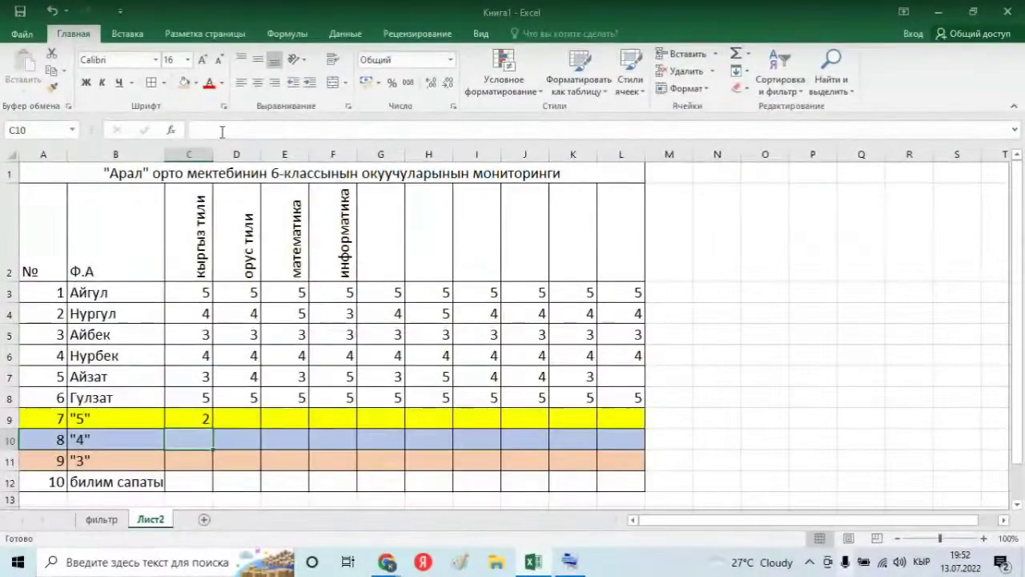
click(210, 33)
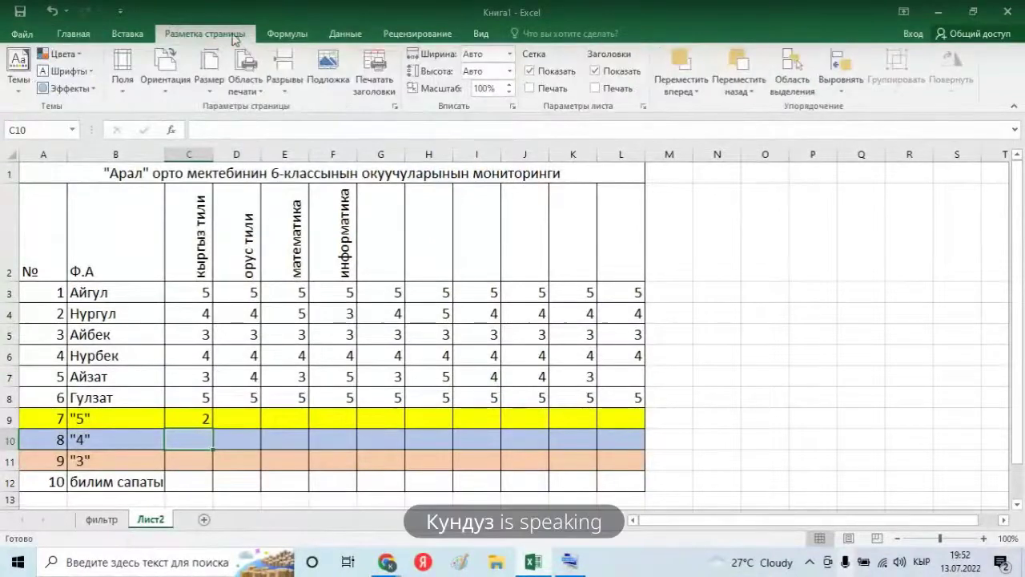
click(287, 36)
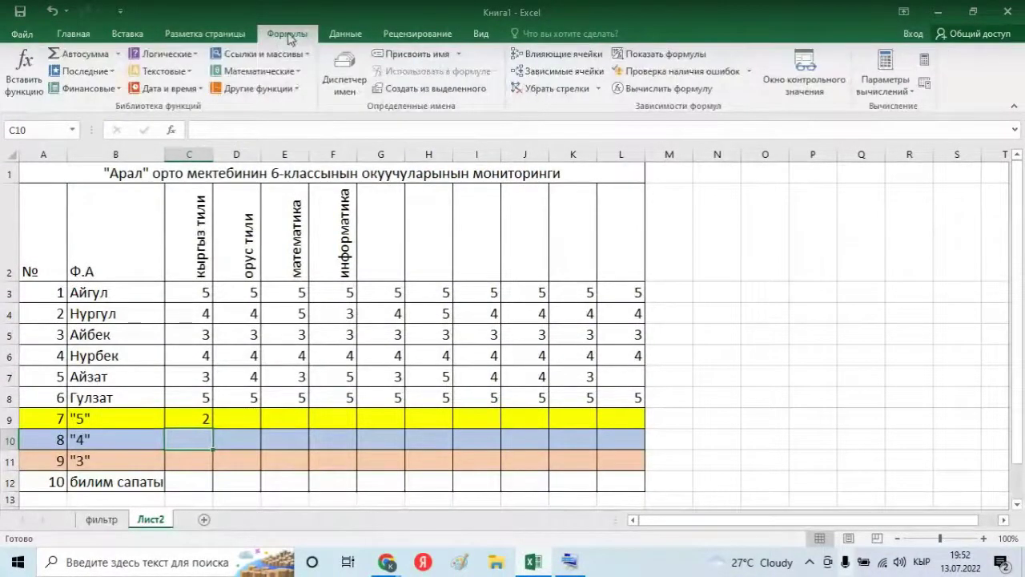
click(255, 88)
mouse_move(266, 106)
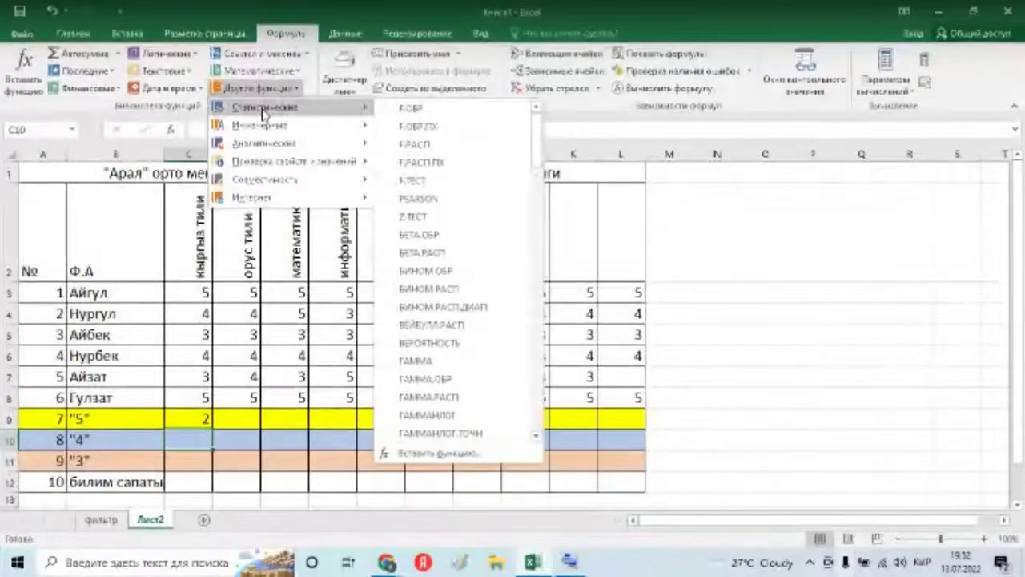
drag(539, 151, 539, 375)
click(464, 374)
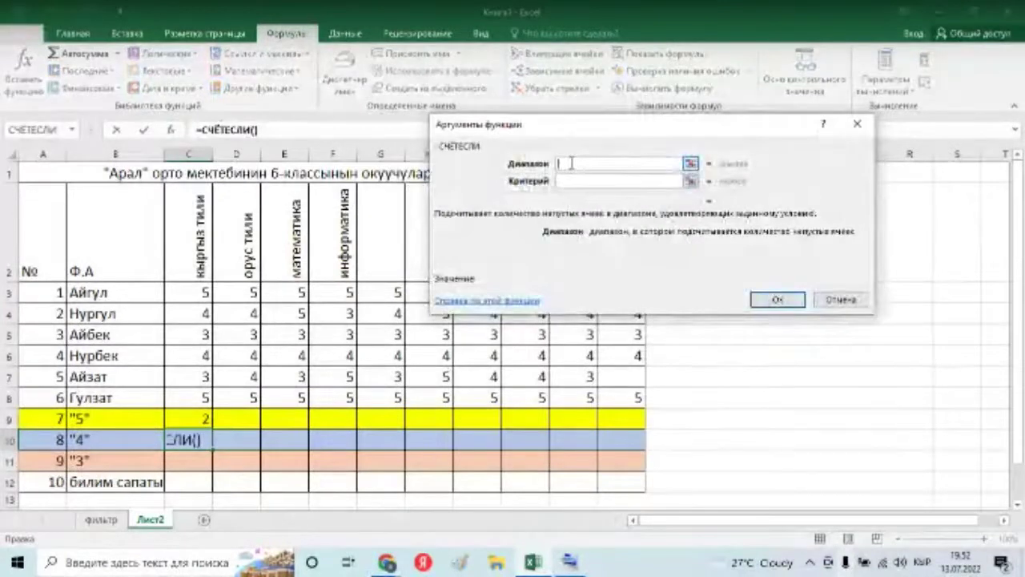
drag(195, 293, 187, 388)
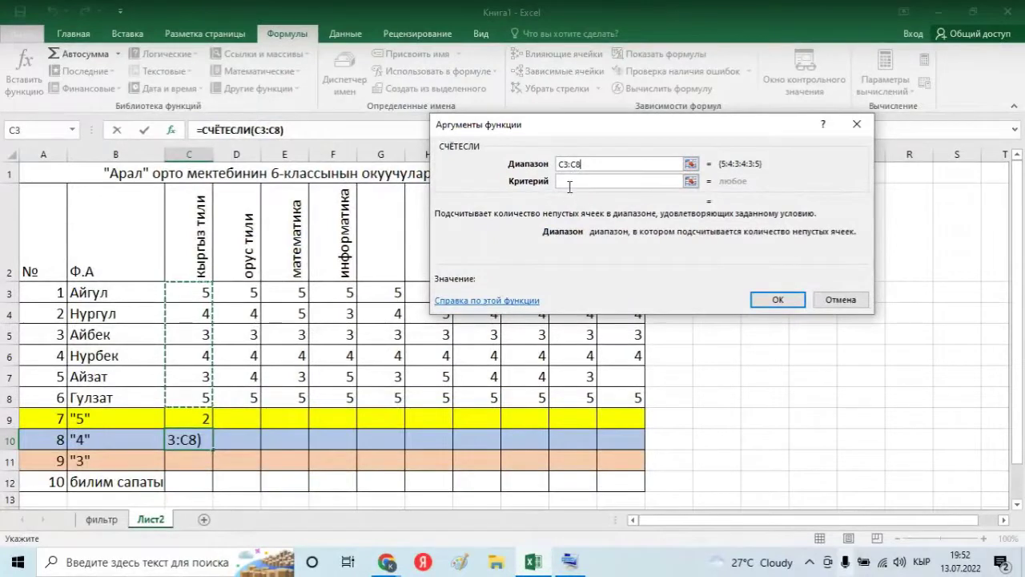
click(569, 182)
text(4)
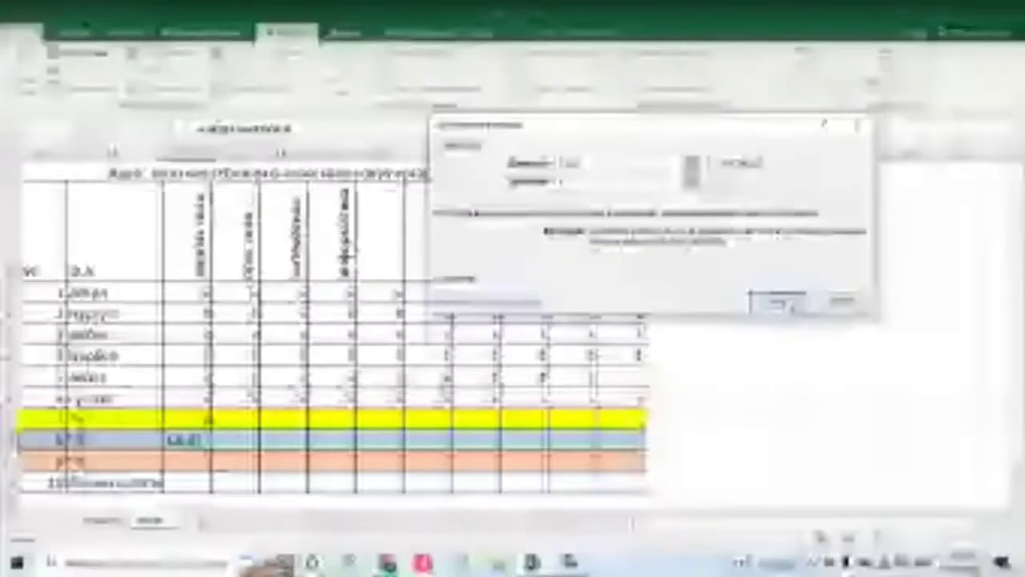
click(766, 301)
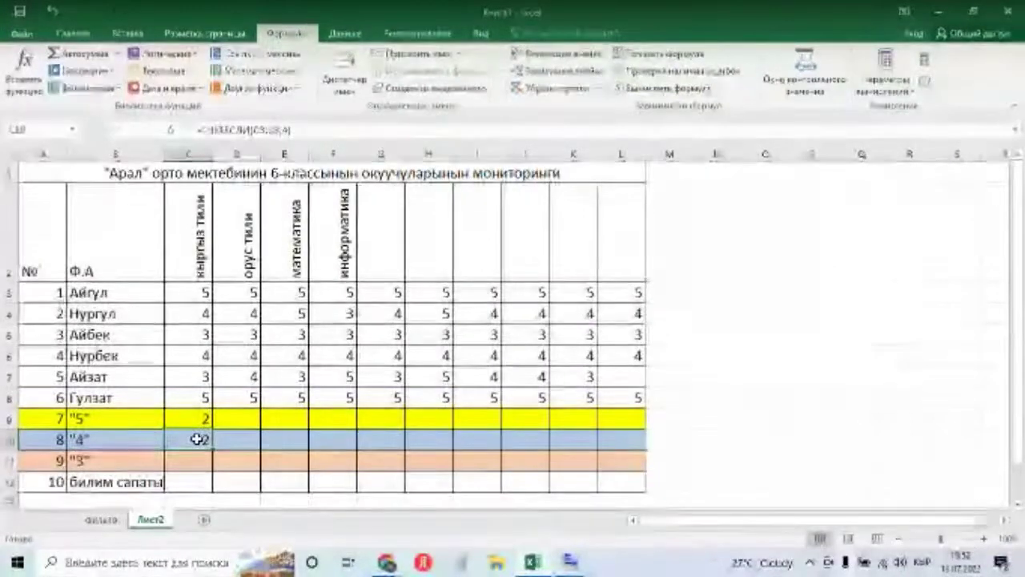
Step: Count the grades of 3 in cell C11 with СЧЁТЕСЛИ, using range C3:C8 and criterion 3
click(194, 460)
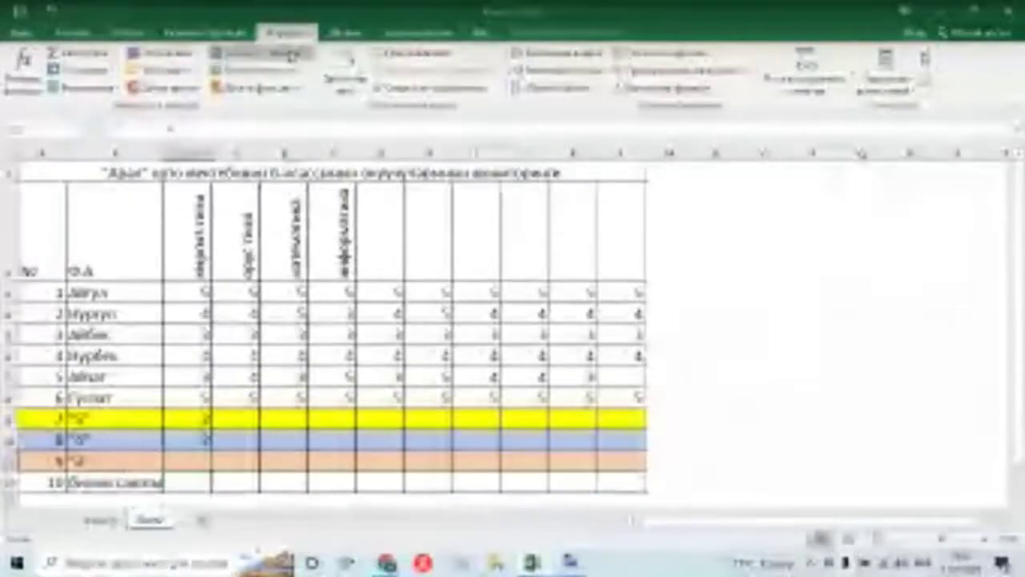
click(285, 87)
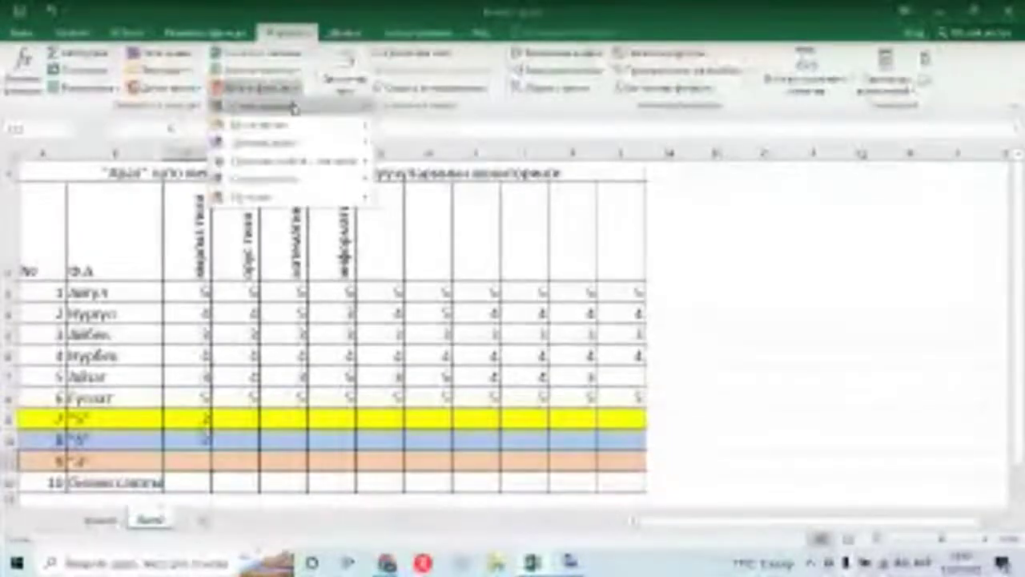
mouse_move(293, 107)
drag(536, 128, 543, 353)
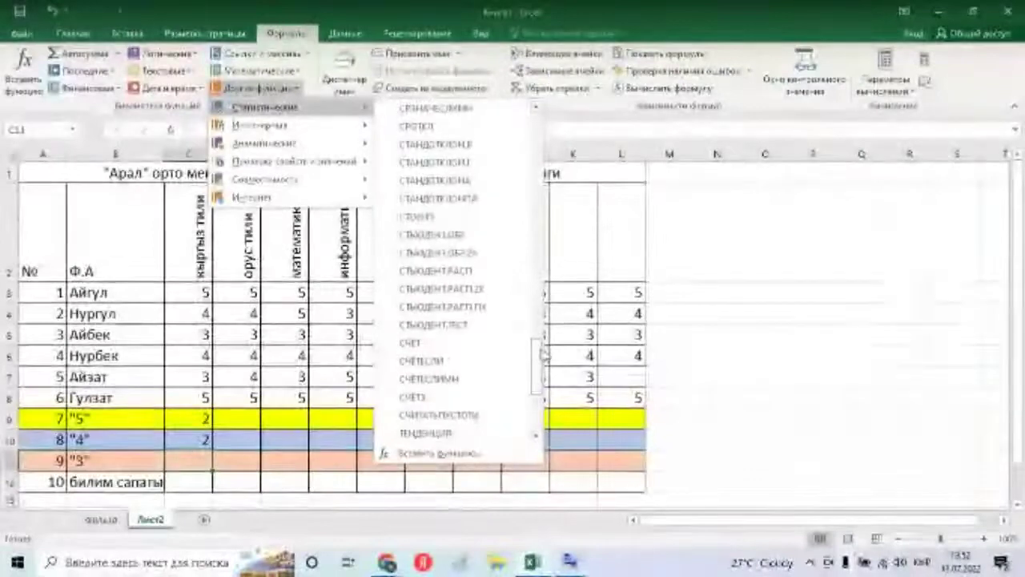
click(476, 359)
drag(204, 286, 201, 392)
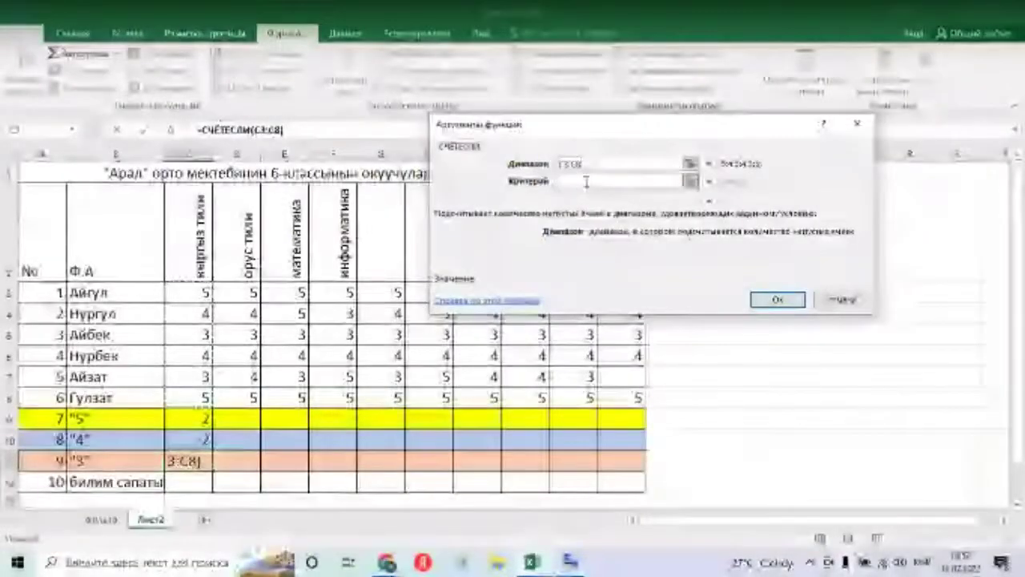
text(3)
key(Return)
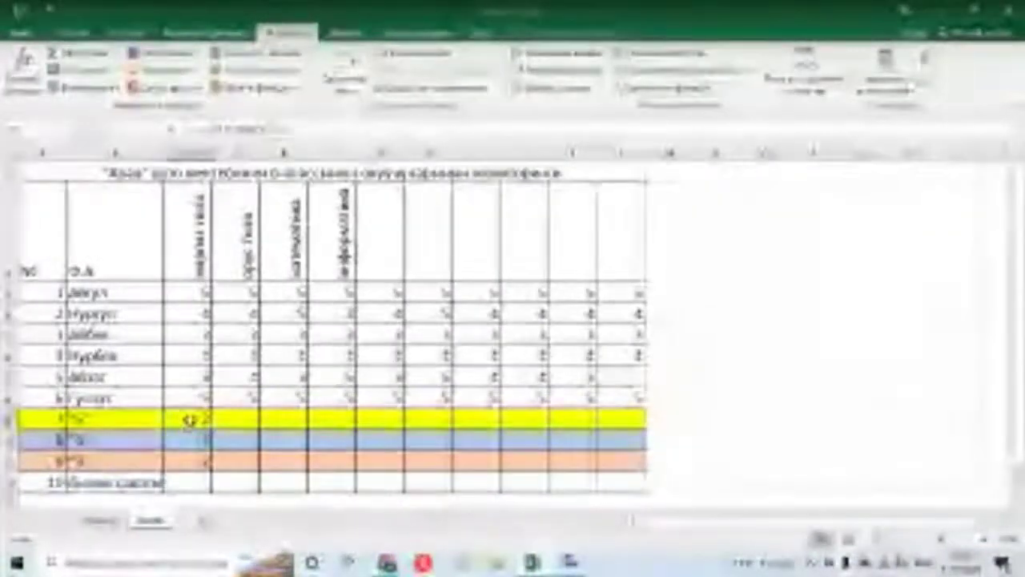
Step: Write the note 5+4 in cell N2 beside the table
click(186, 482)
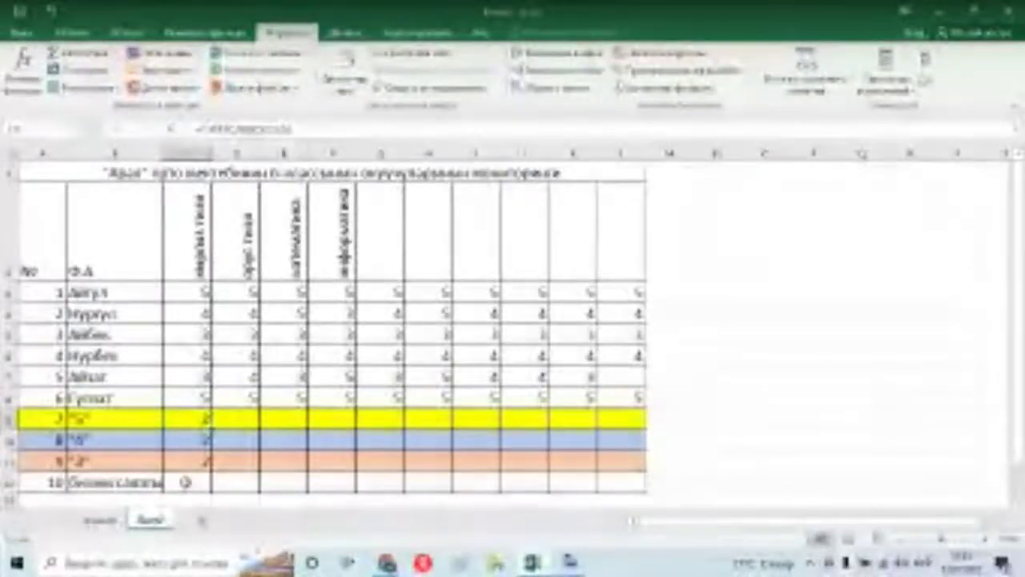
key(Return)
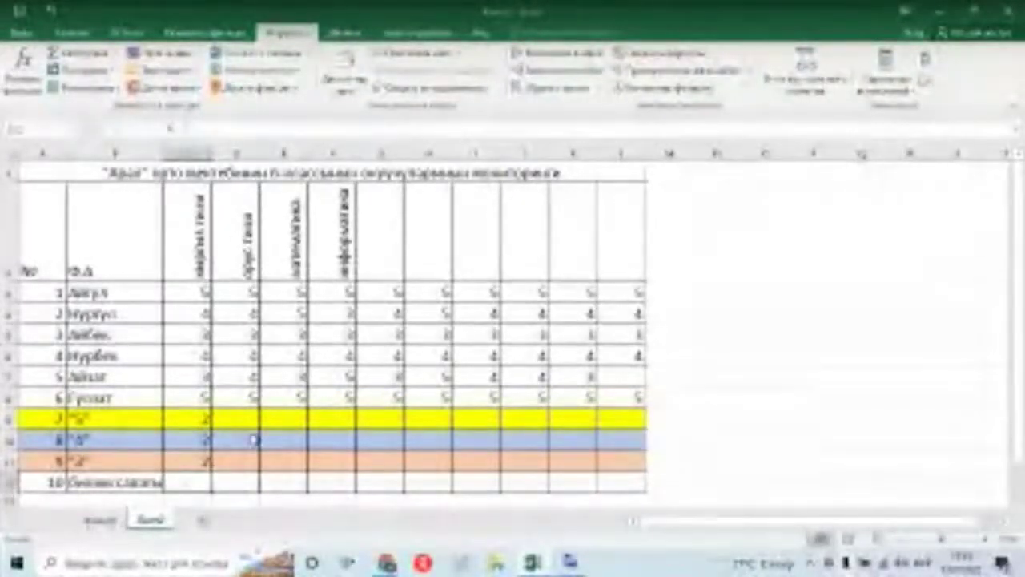
mouse_move(736, 257)
mouse_down()
mouse_move(761, 255)
mouse_move(725, 254)
mouse_up()
text(5)
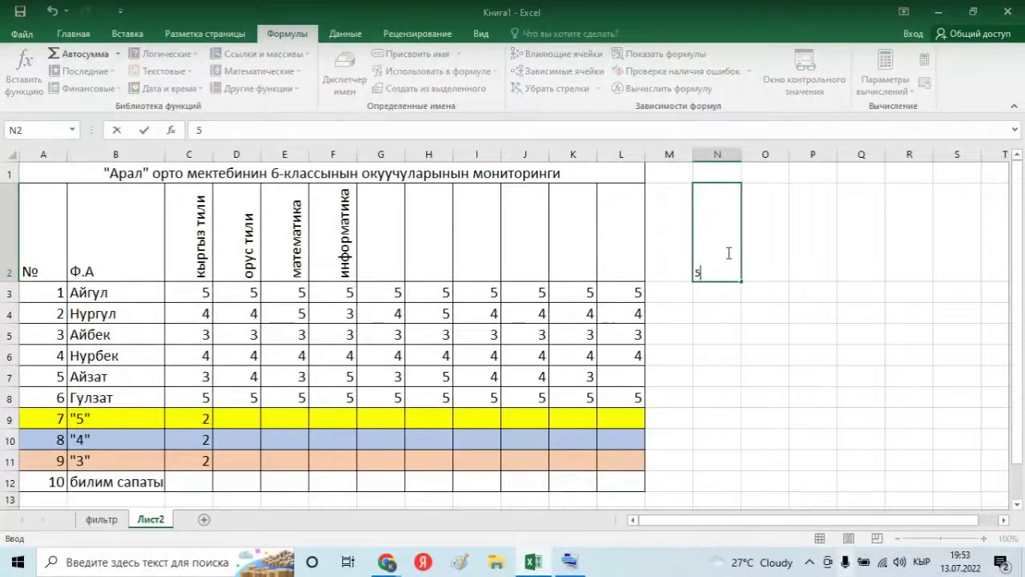
text(+4)
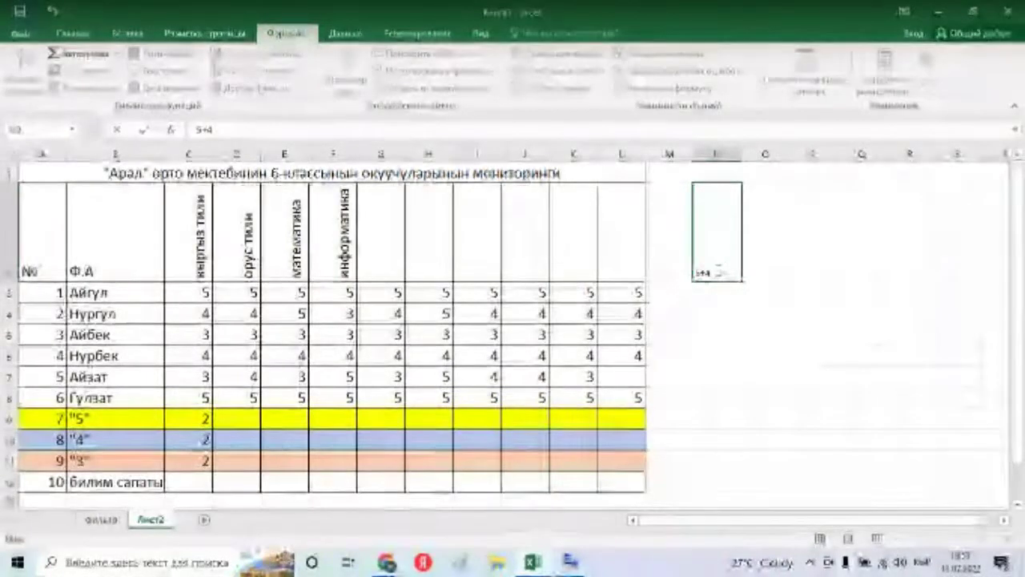
Step: Try the automatic sum of C3:C11 in the билим сапаты cell C12, and clear the cell again
click(181, 483)
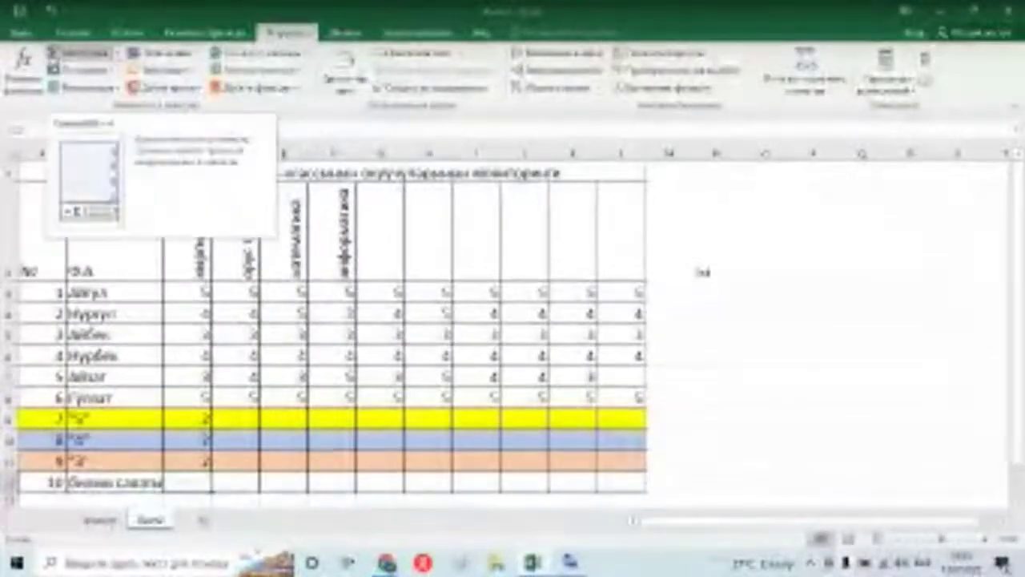
click(117, 50)
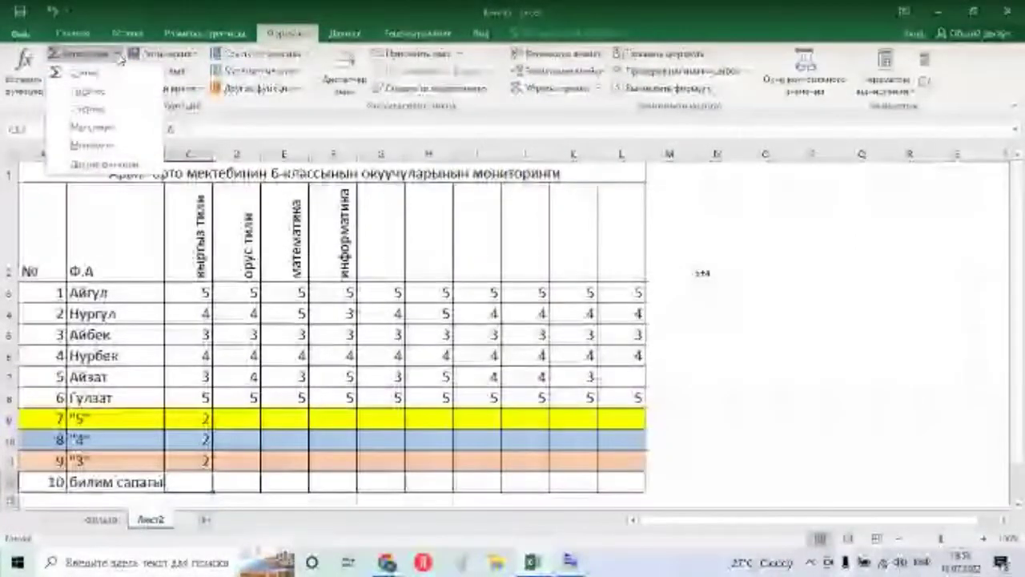
click(68, 55)
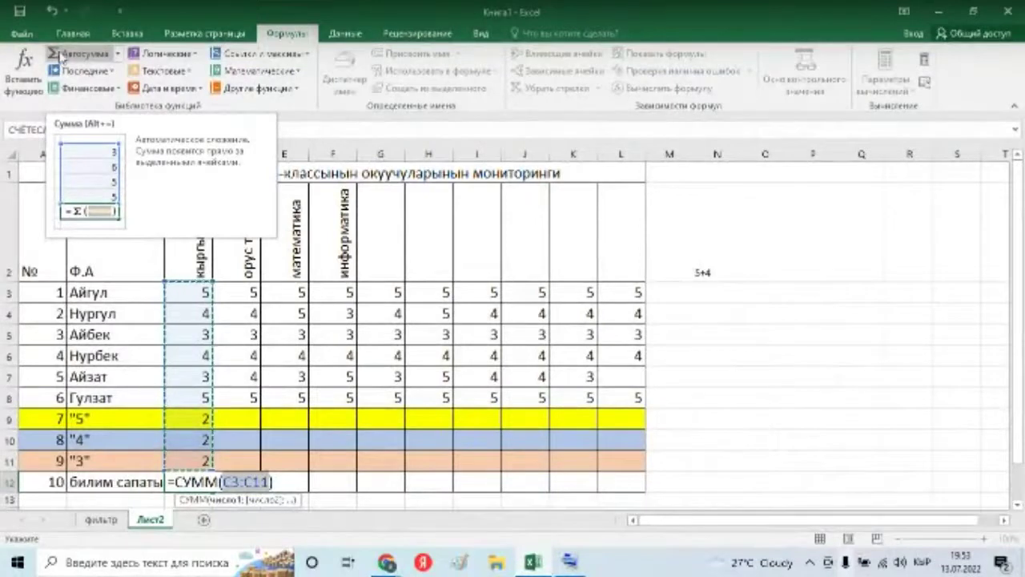
click(61, 52)
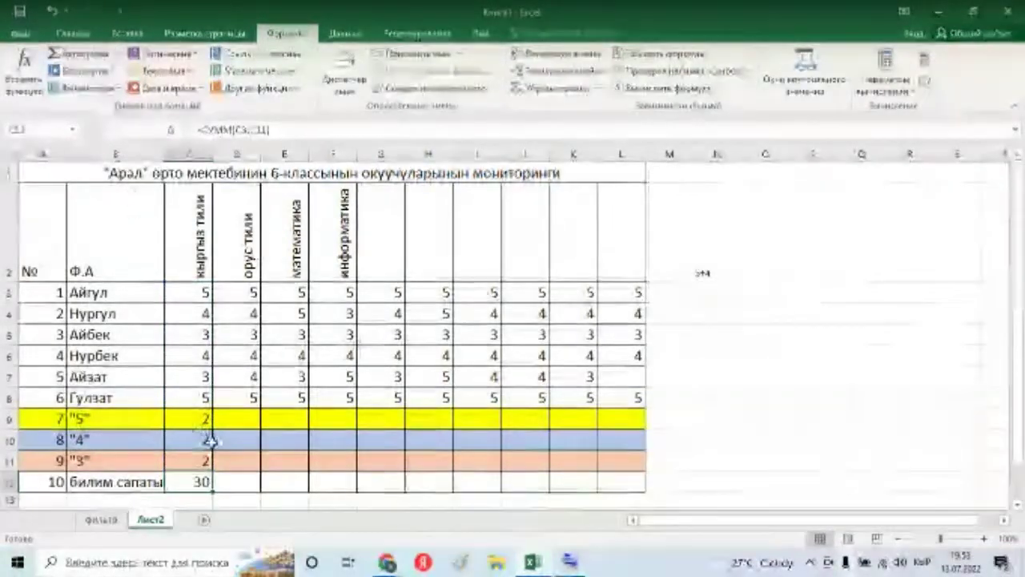
key(BackSpace)
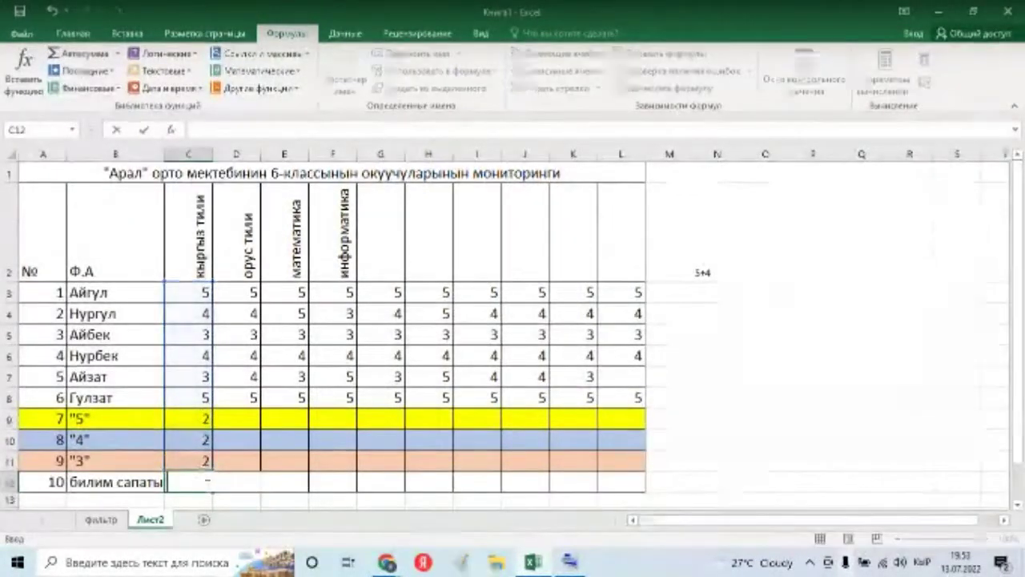
click(748, 308)
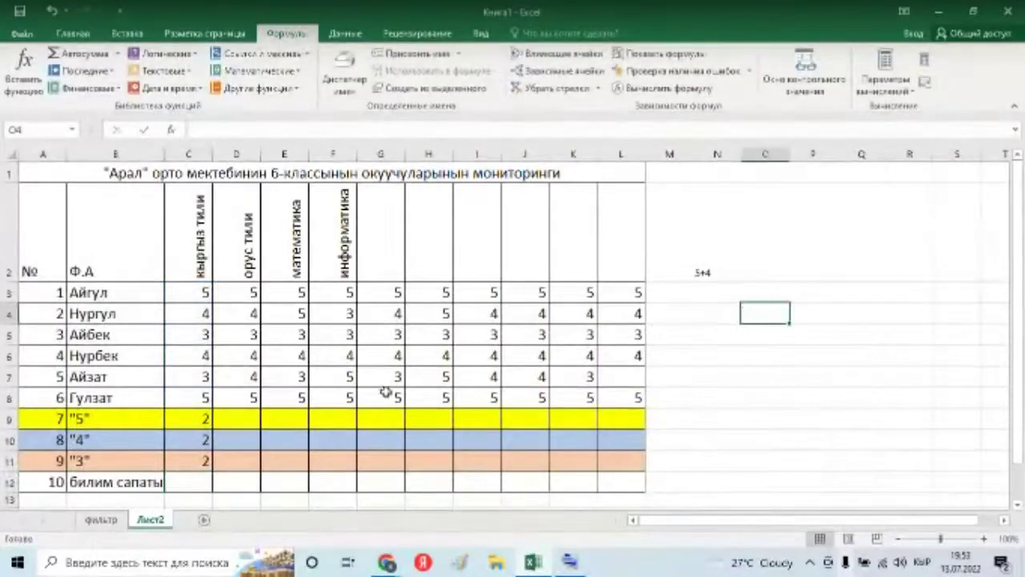
Step: Begin the билим сапаты formula in C12 as =СУММ(C9+C10) followed by a division sign
click(204, 481)
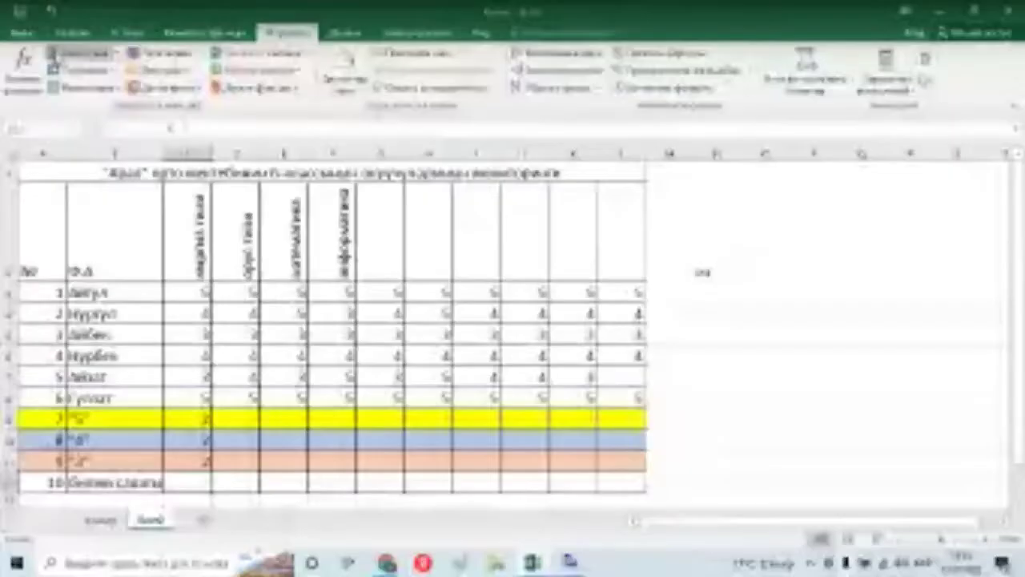
click(52, 53)
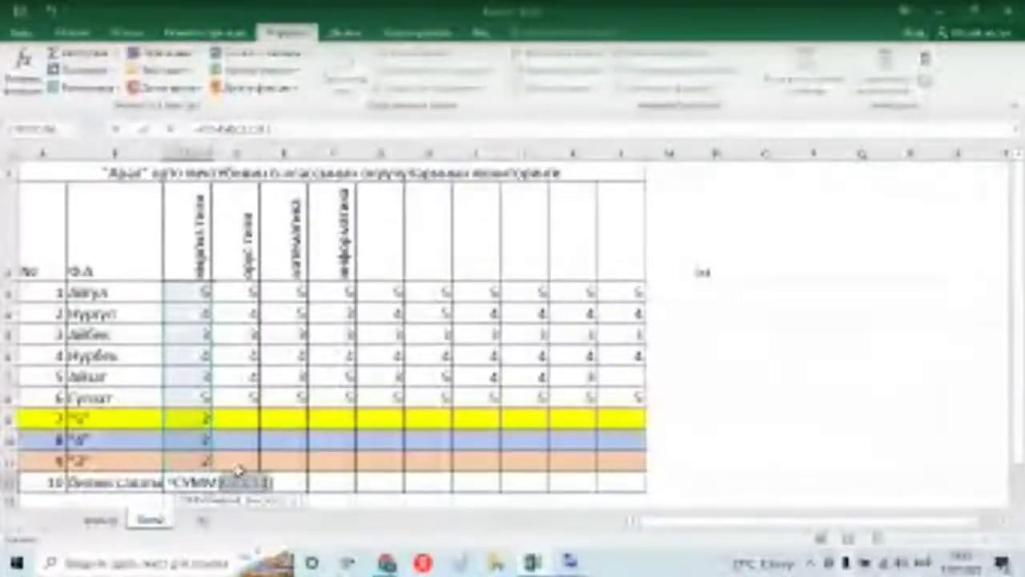
click(202, 419)
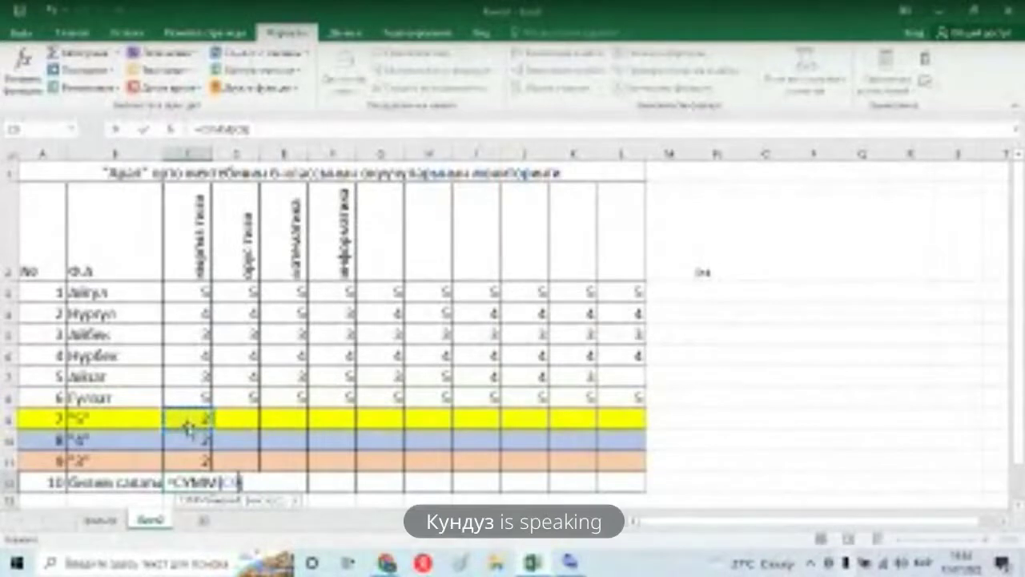
mouse_move(188, 427)
mouse_down()
mouse_move(198, 440)
mouse_move(176, 443)
mouse_up()
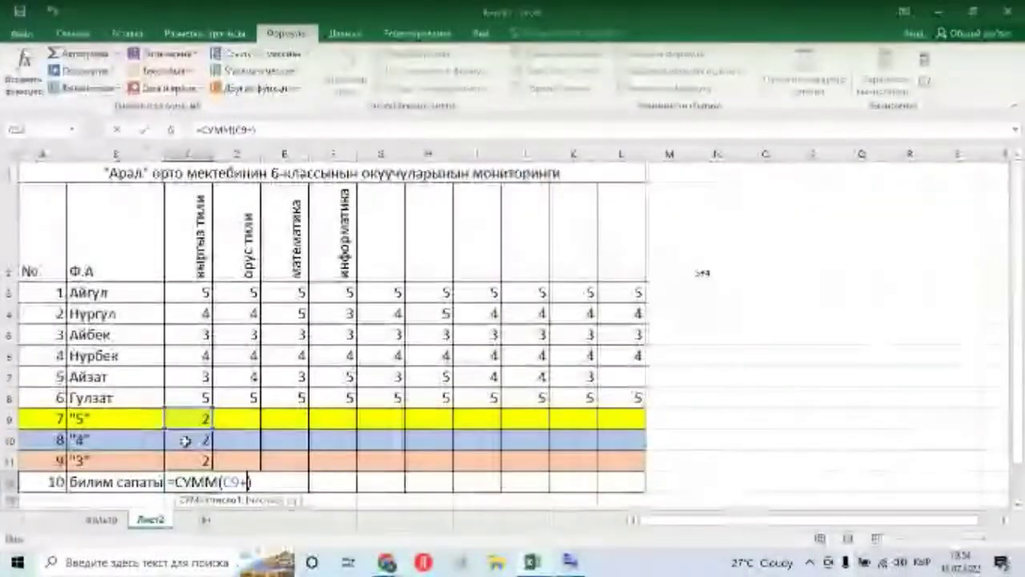
click(185, 442)
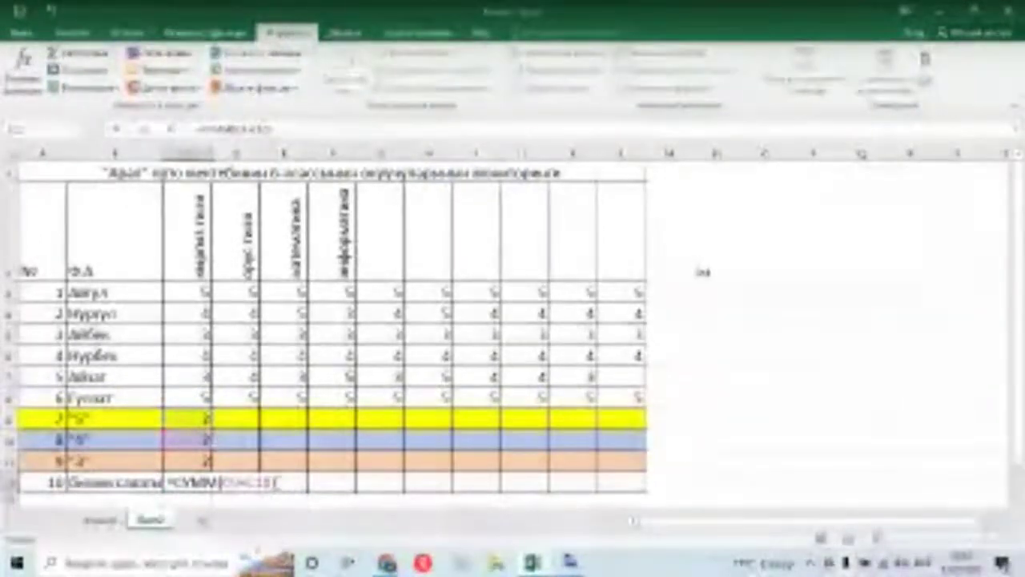
text())
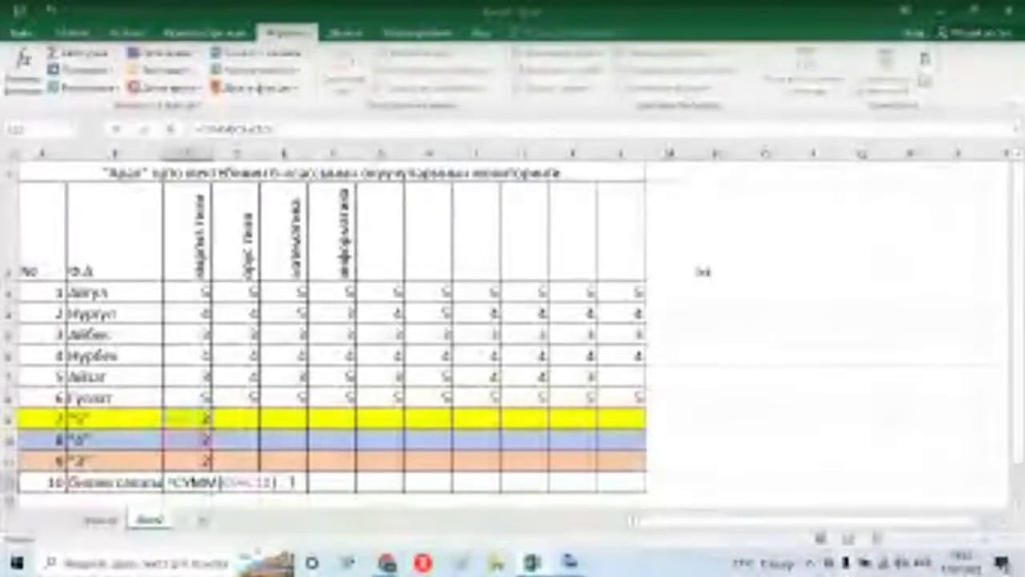
key(BackSpace)
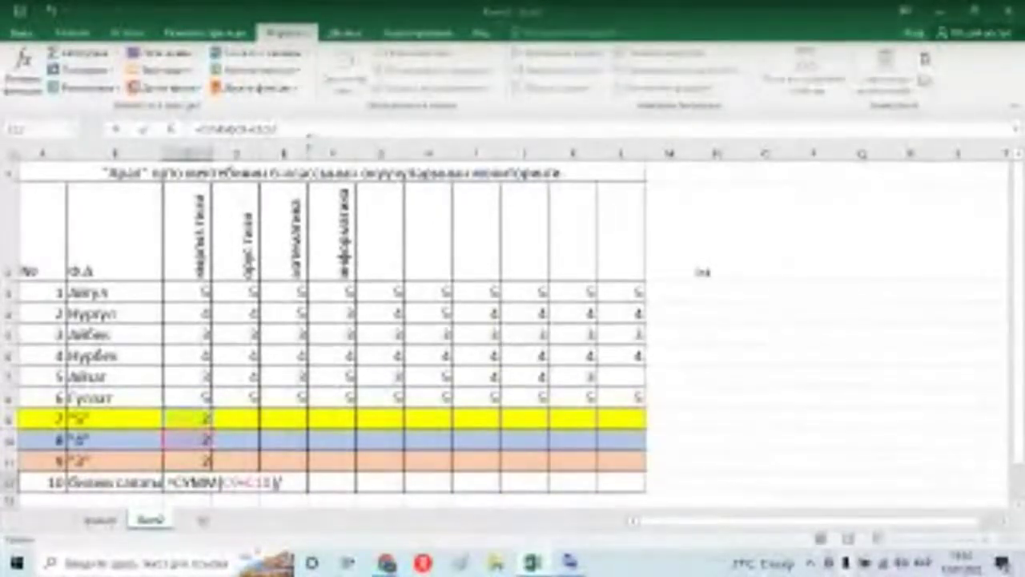
Step: Complete the билим сапаты formula in C12 by dividing by the statistical function СЧЁТ over C3:C11
click(278, 92)
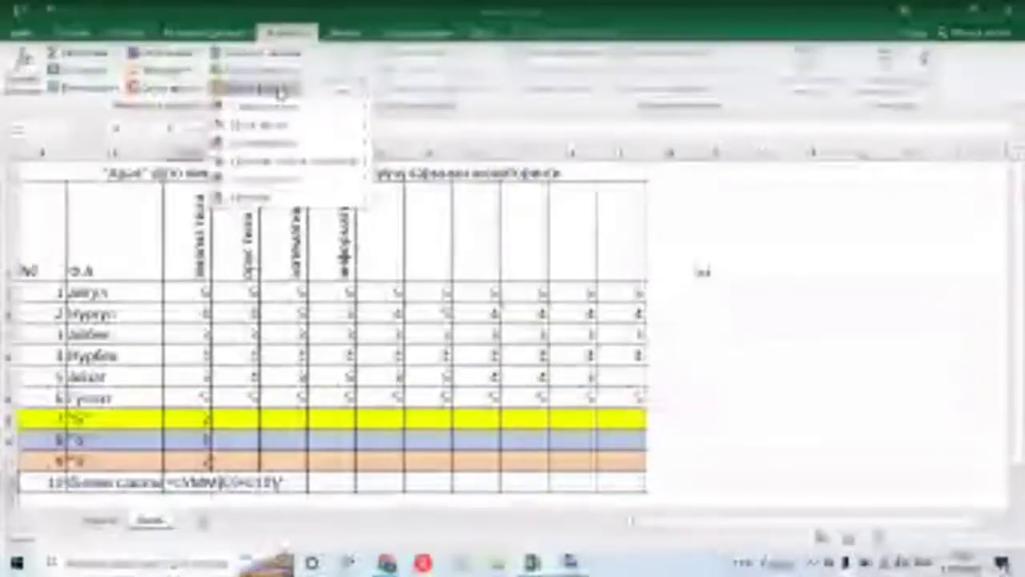
mouse_move(264, 107)
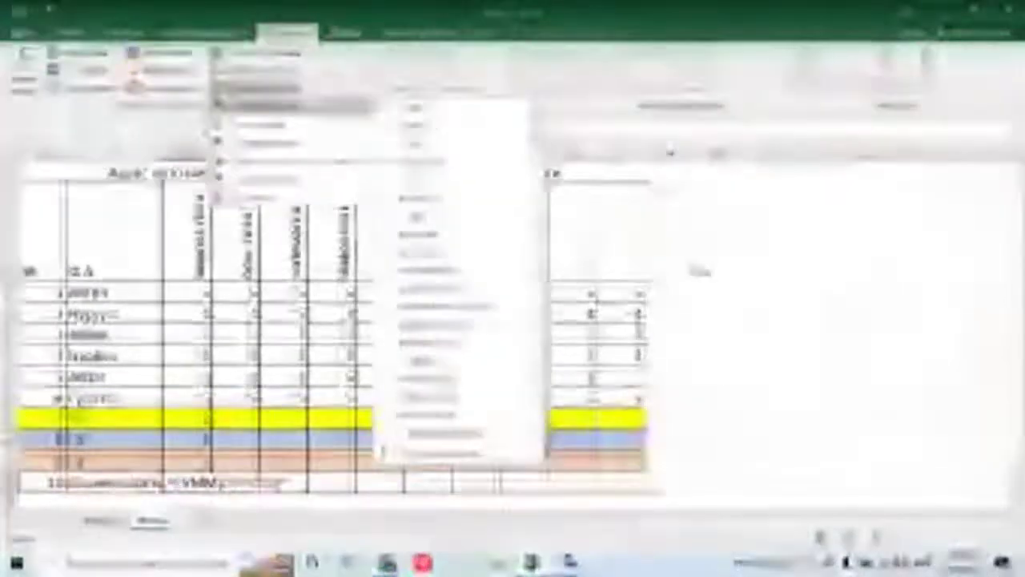
scroll(538, 232, down, 3)
scroll(383, 452, down, 10)
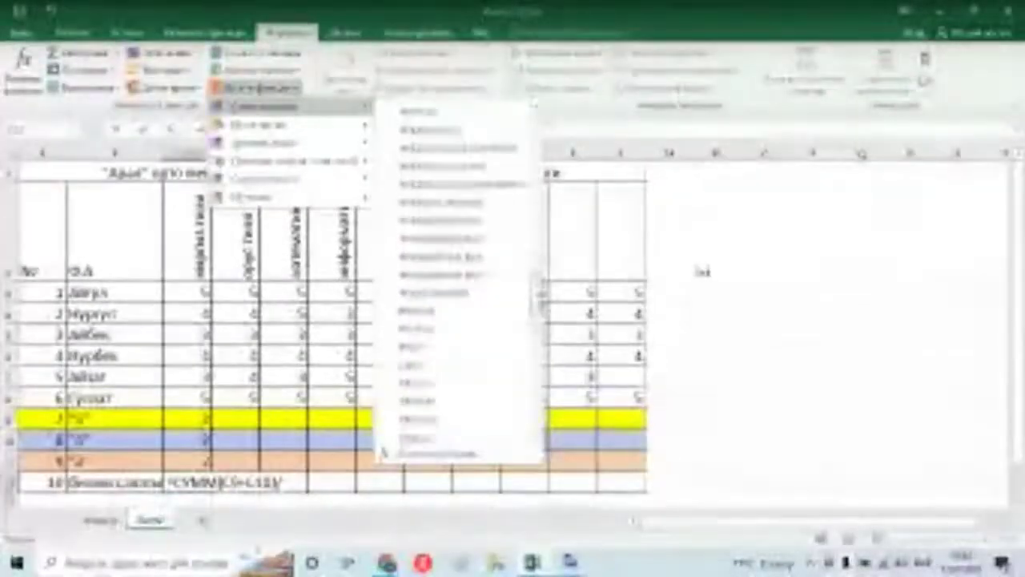
scroll(383, 453, down, 3)
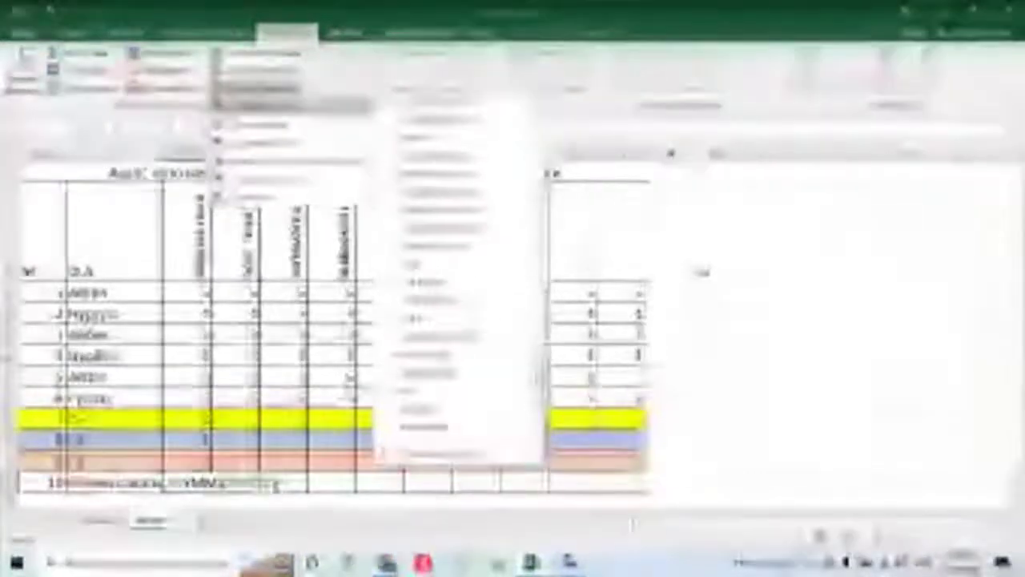
click(440, 265)
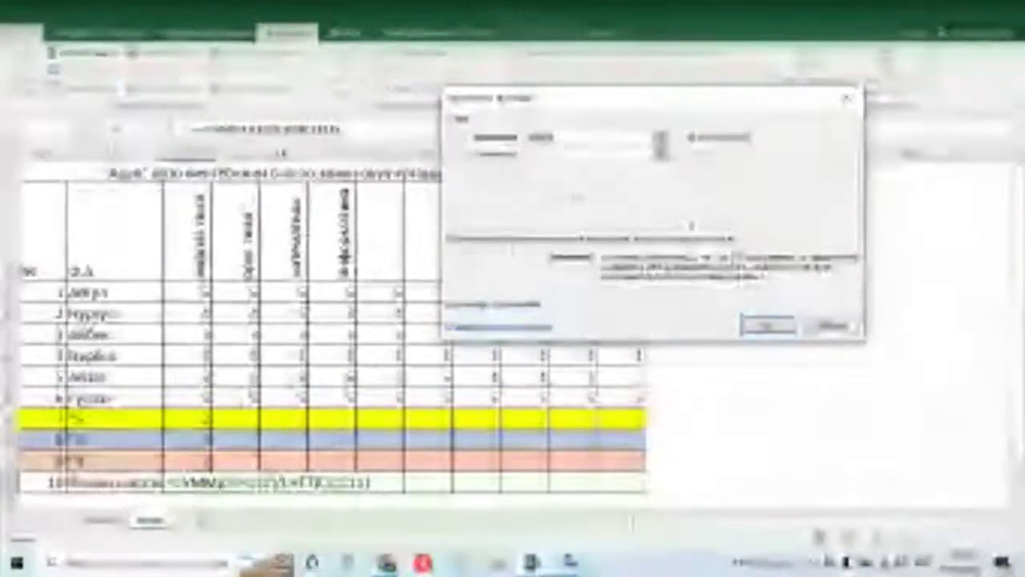
click(757, 323)
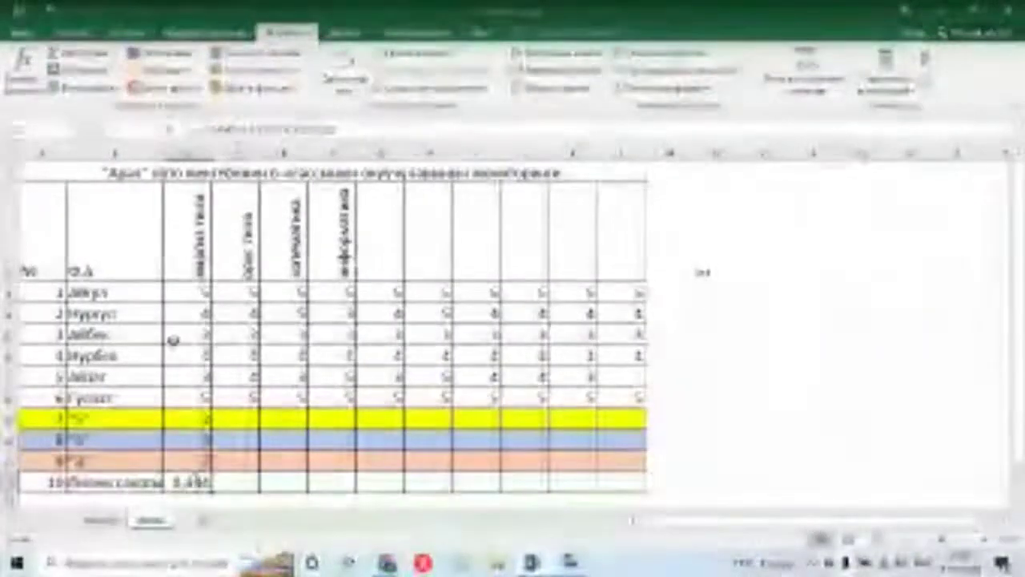
Step: Format C12 as a percentage, and fill the formulas in C9:C12 across to column O
click(73, 34)
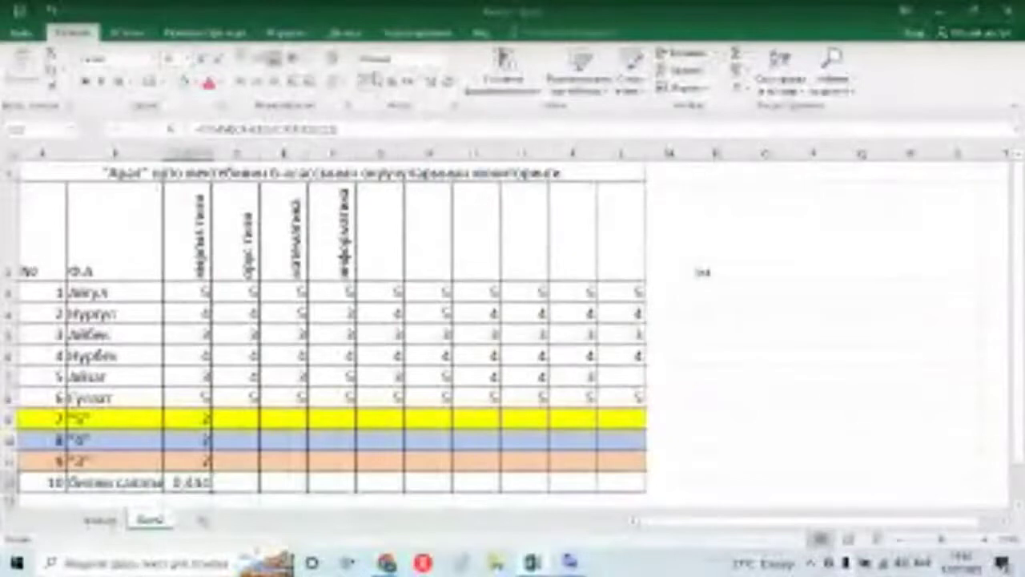
click(392, 83)
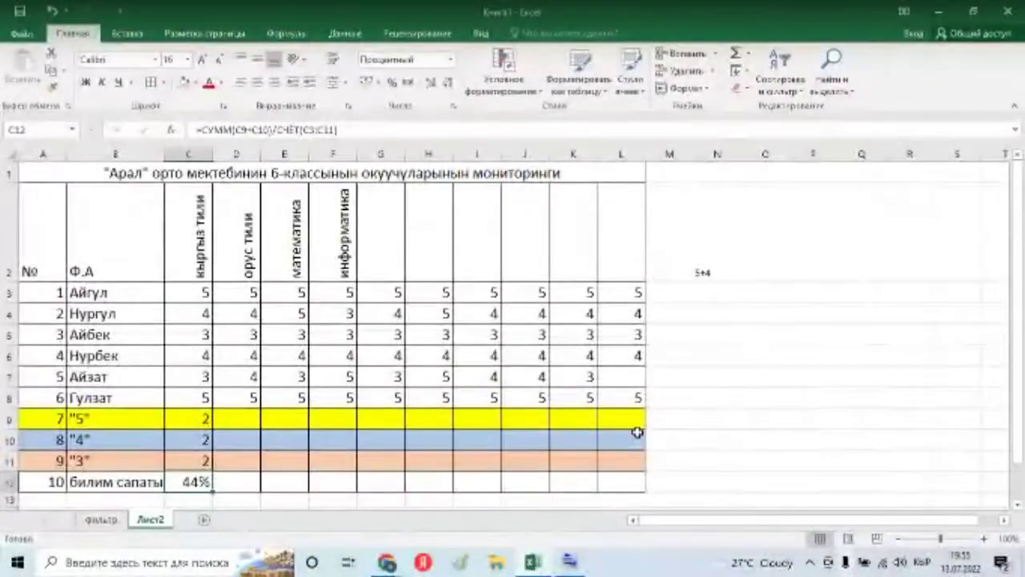
click(195, 418)
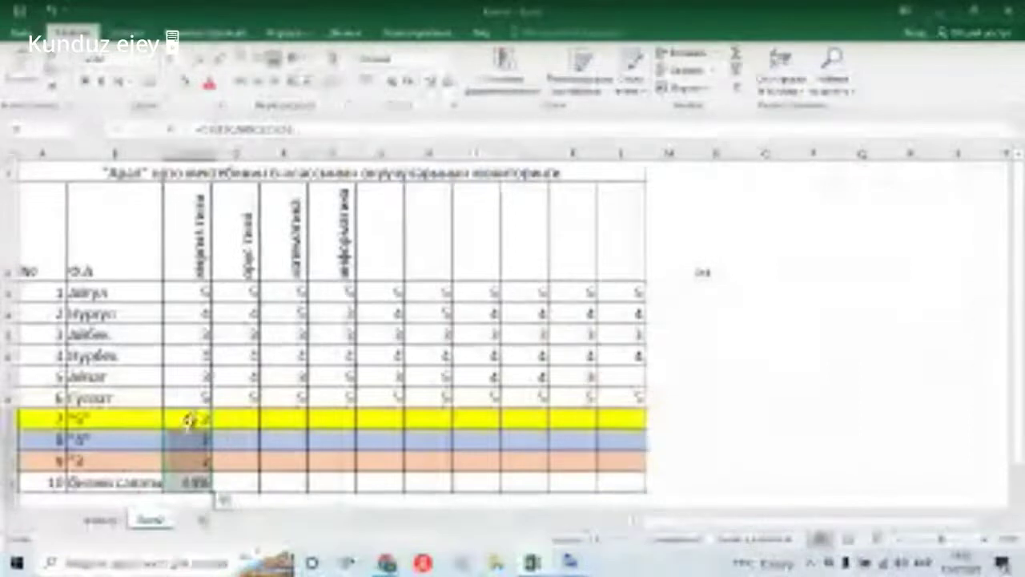
click(189, 440)
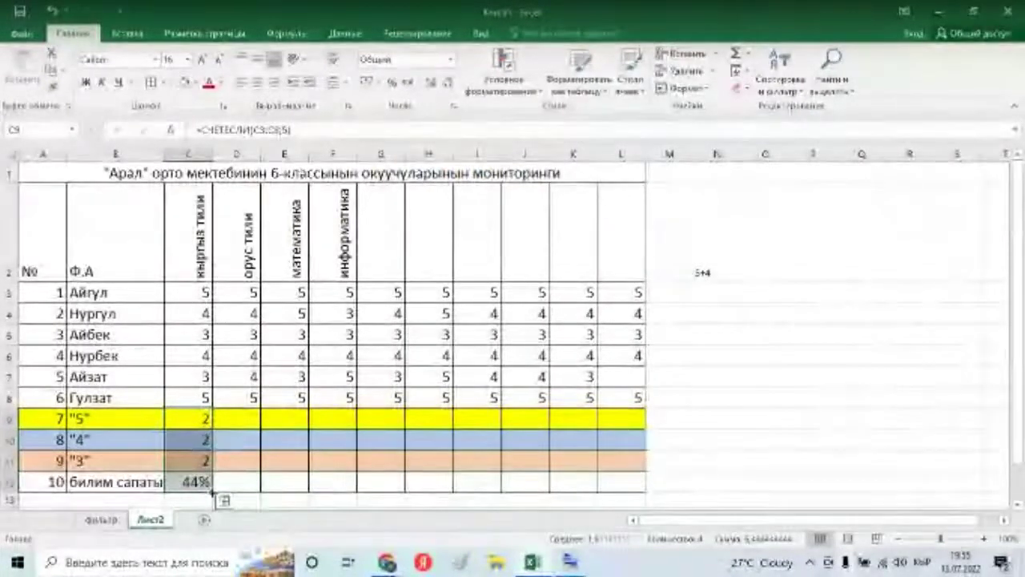
drag(213, 498, 350, 490)
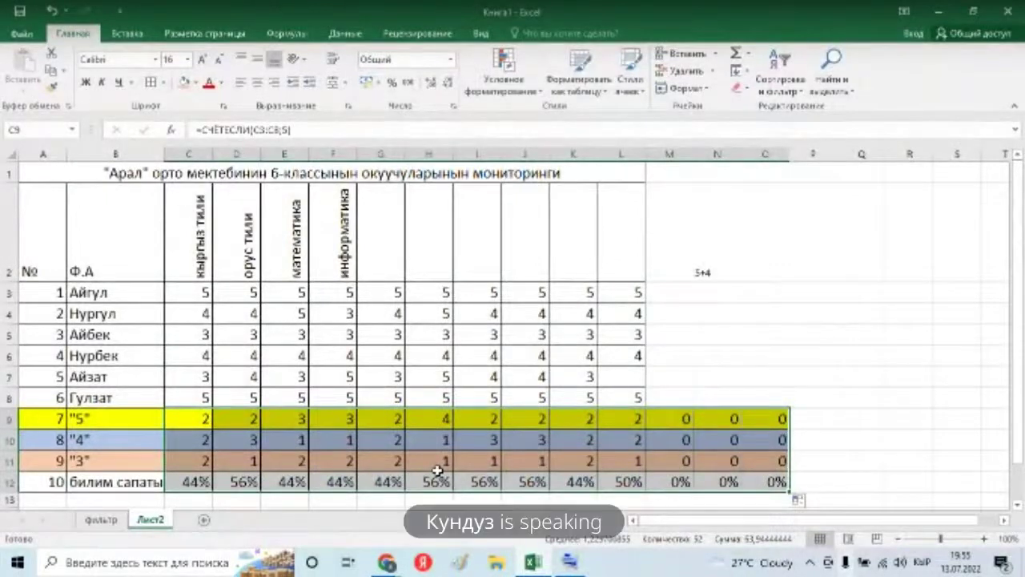
Step: Change the grade in C7 to 4, and enter the grades 5 in M8 and 4 in M7
click(200, 377)
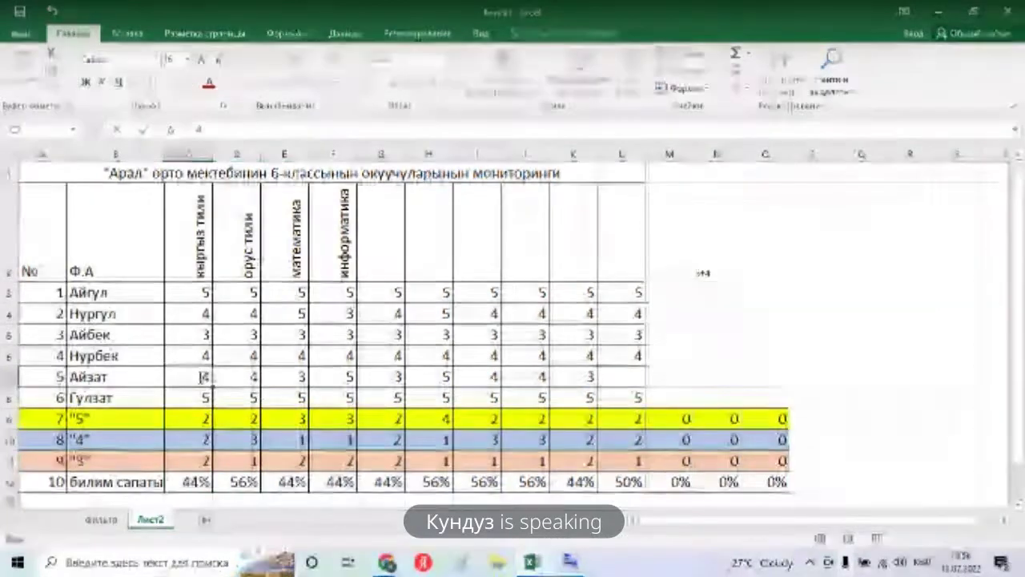
click(204, 503)
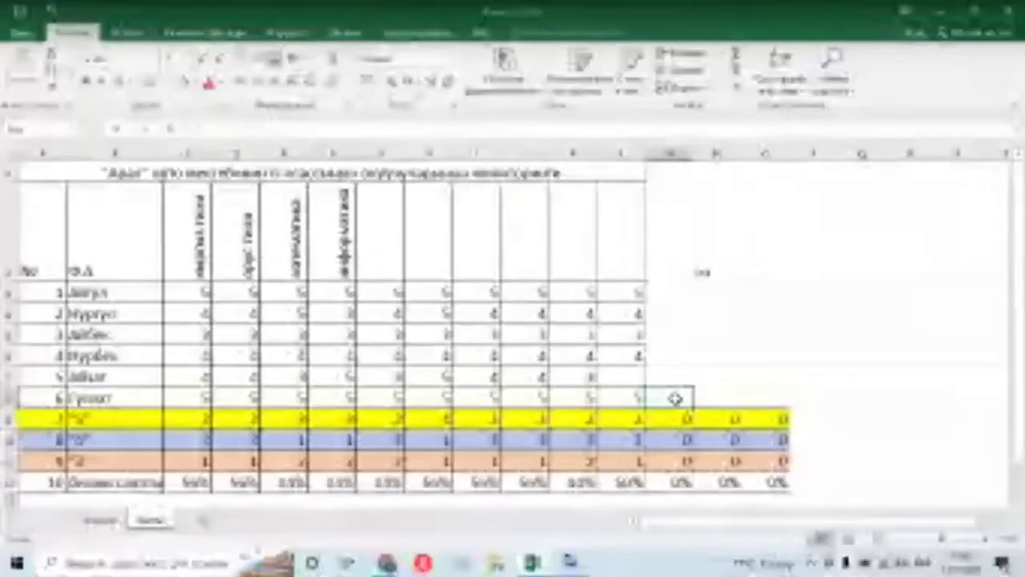
click(672, 397)
click(665, 379)
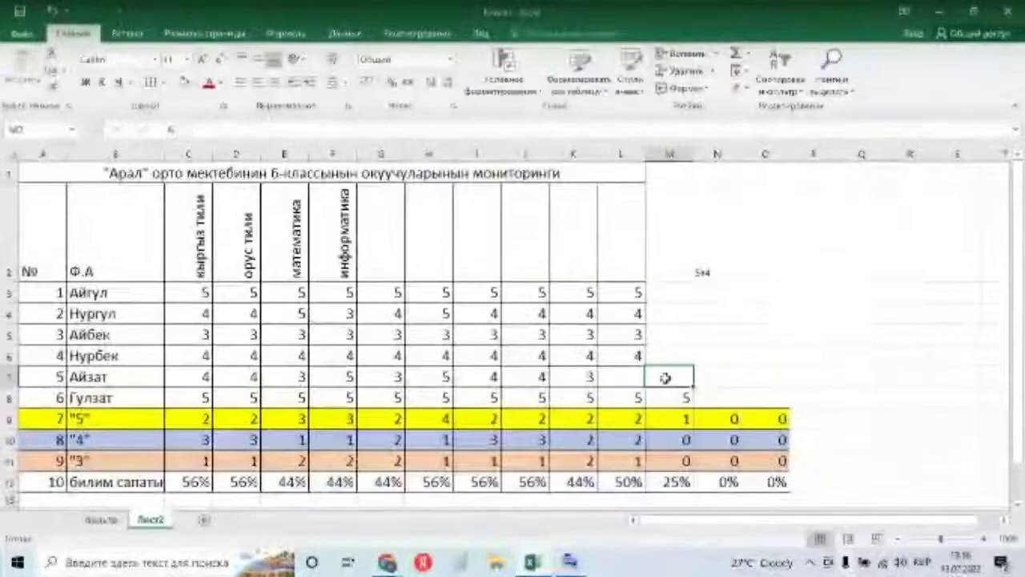
text(4)
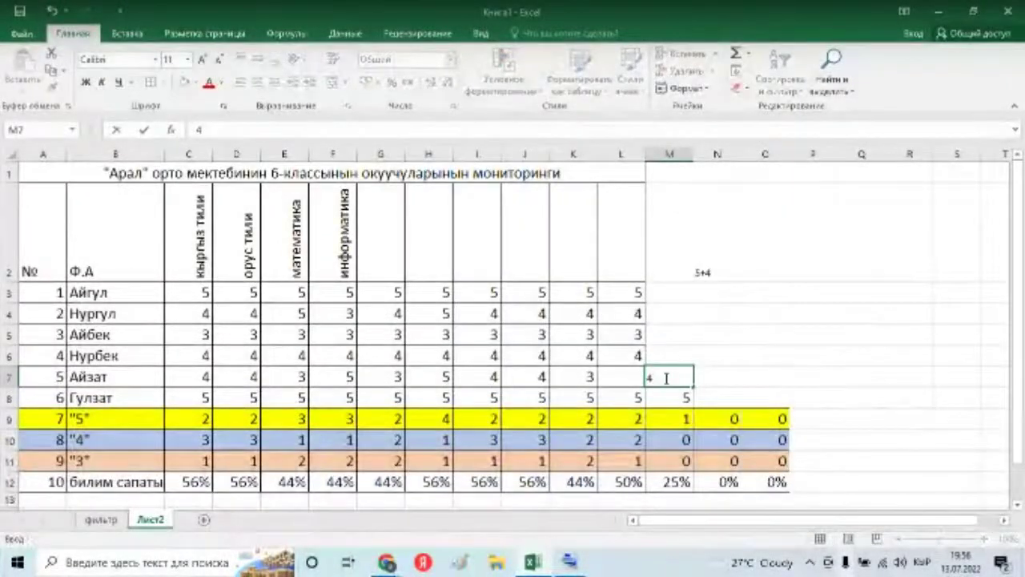
click(665, 354)
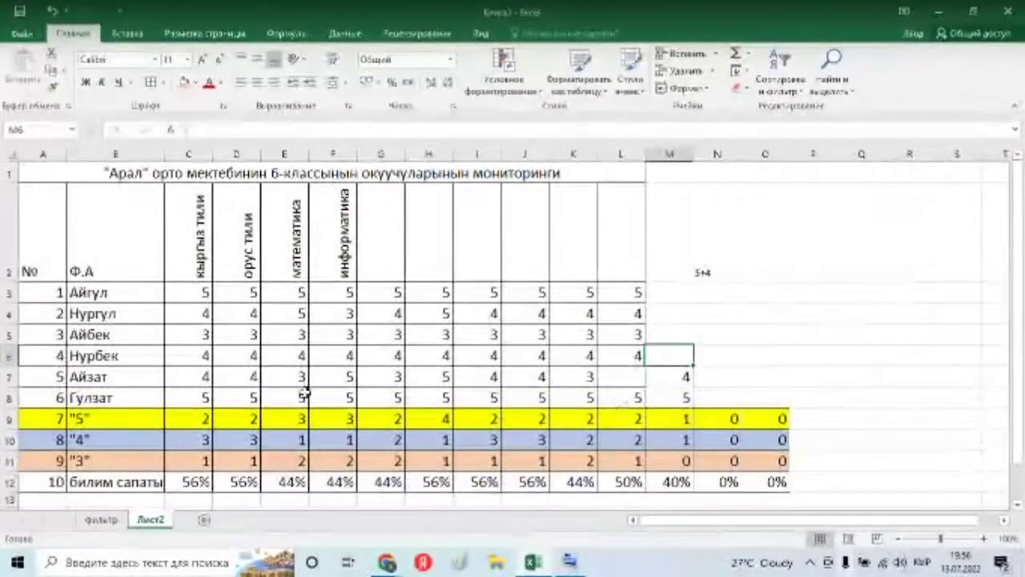
Step: Insert a whole new row above the last student's row 8
click(143, 398)
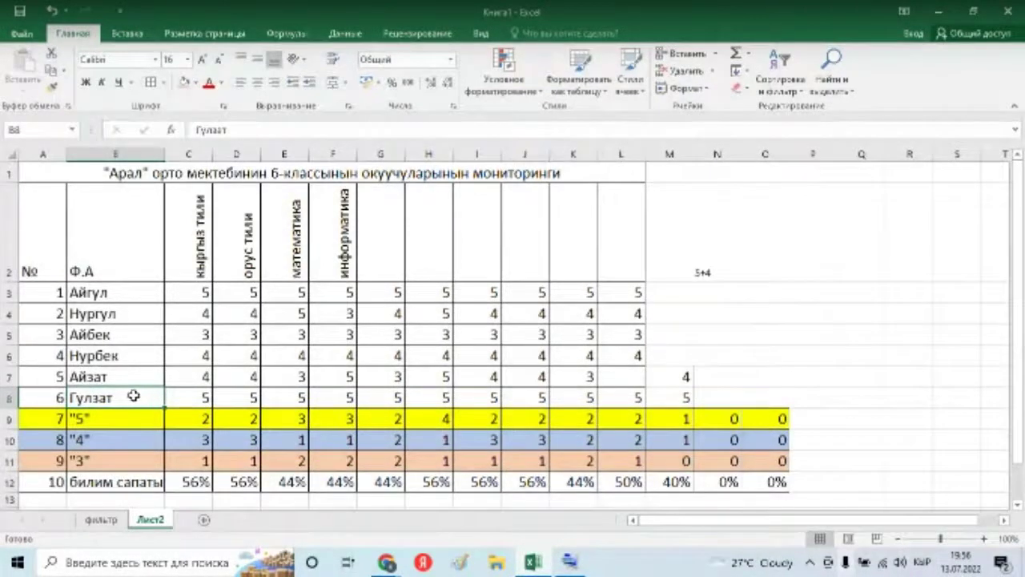
click(185, 398)
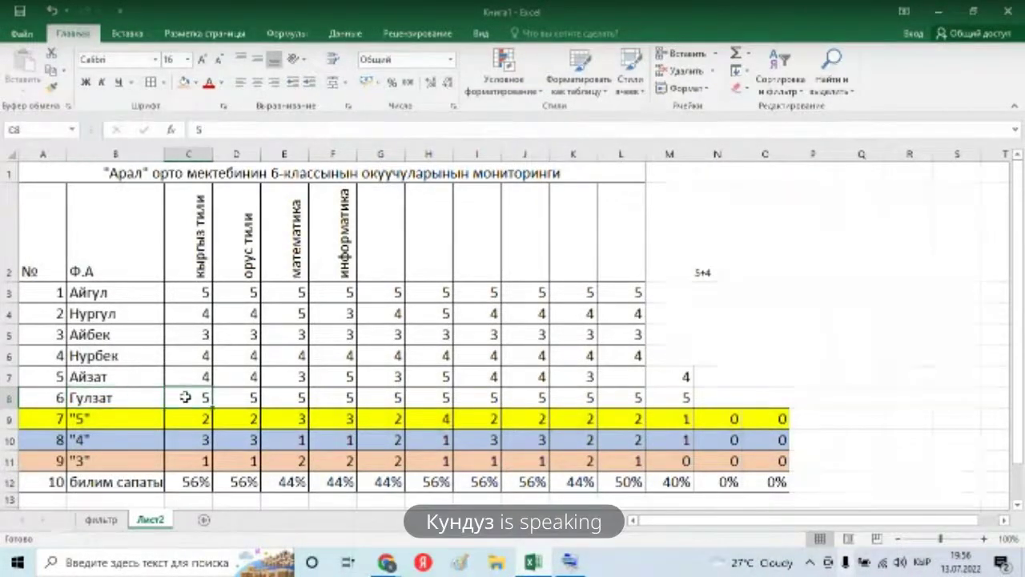
click(231, 398)
click(276, 400)
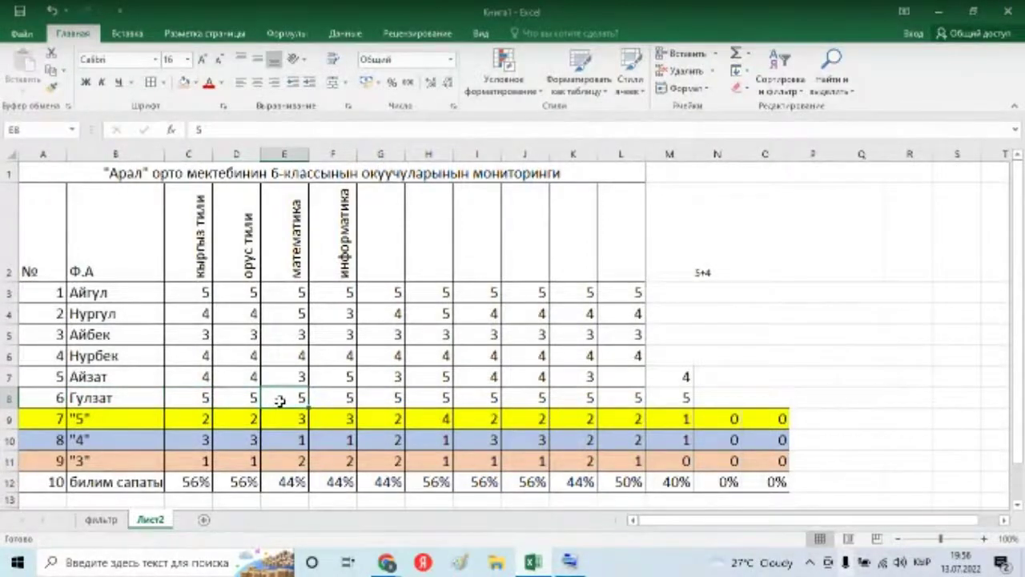
click(155, 397)
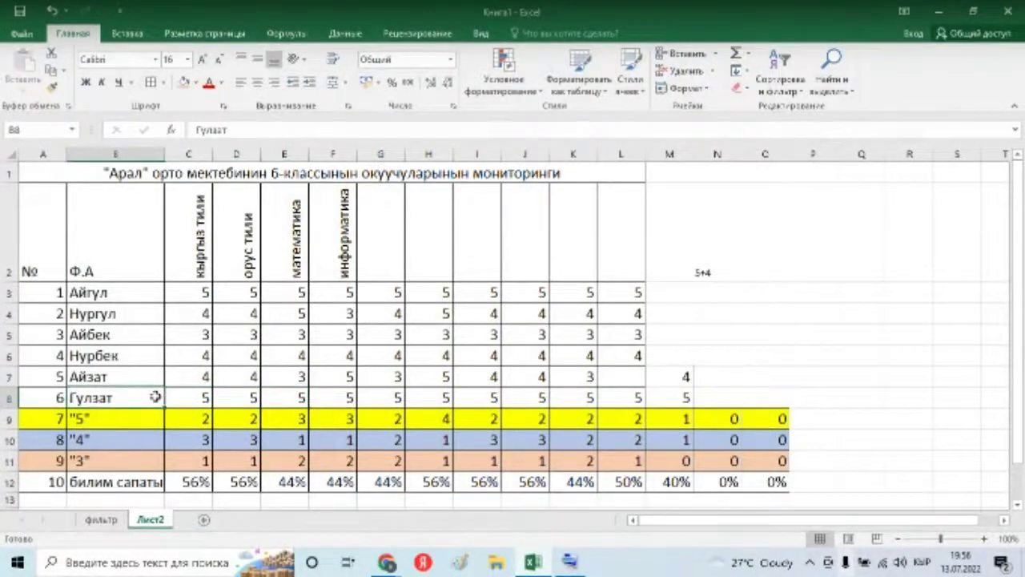
right_click(157, 398)
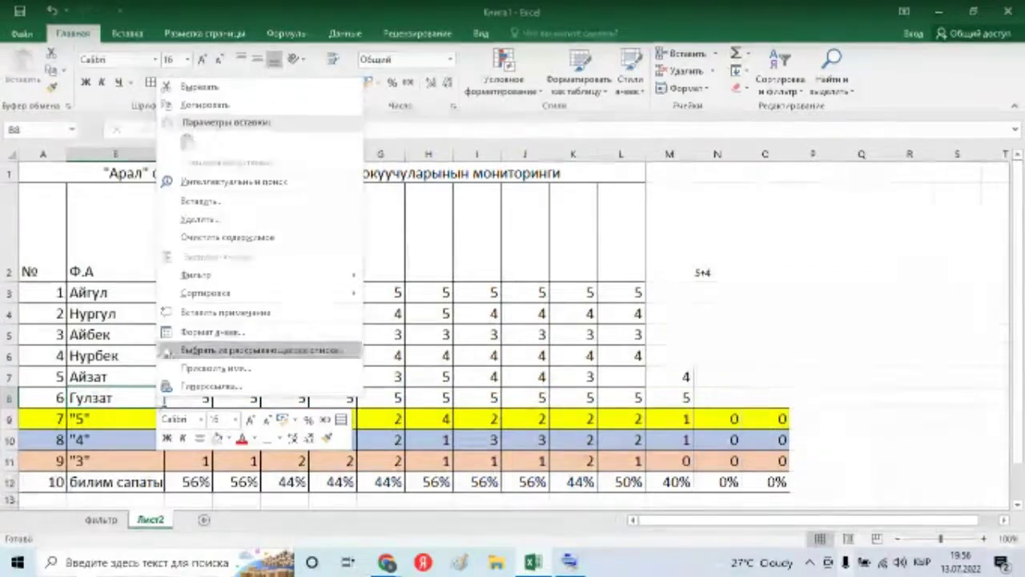
click(200, 208)
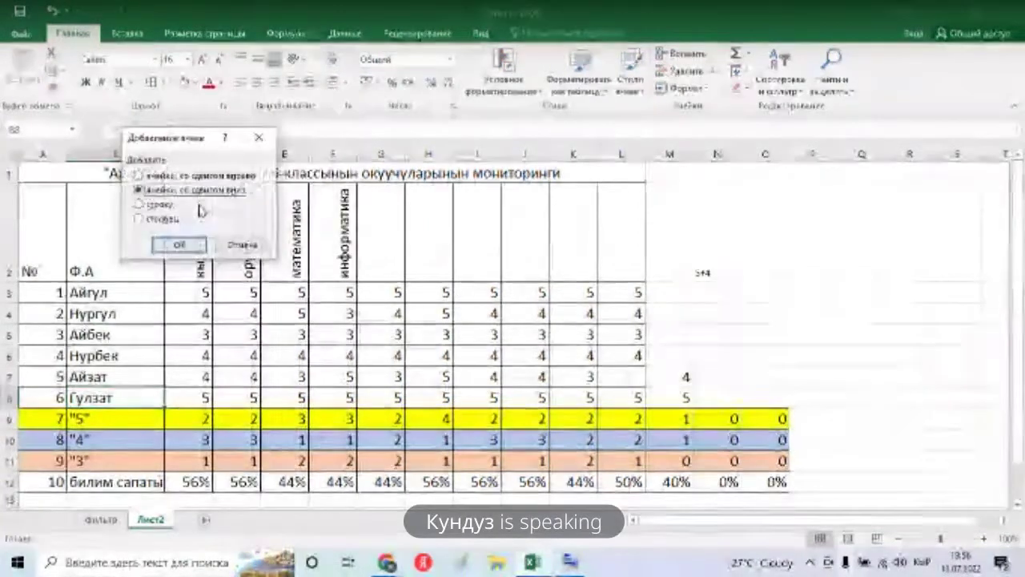
click(139, 206)
click(178, 246)
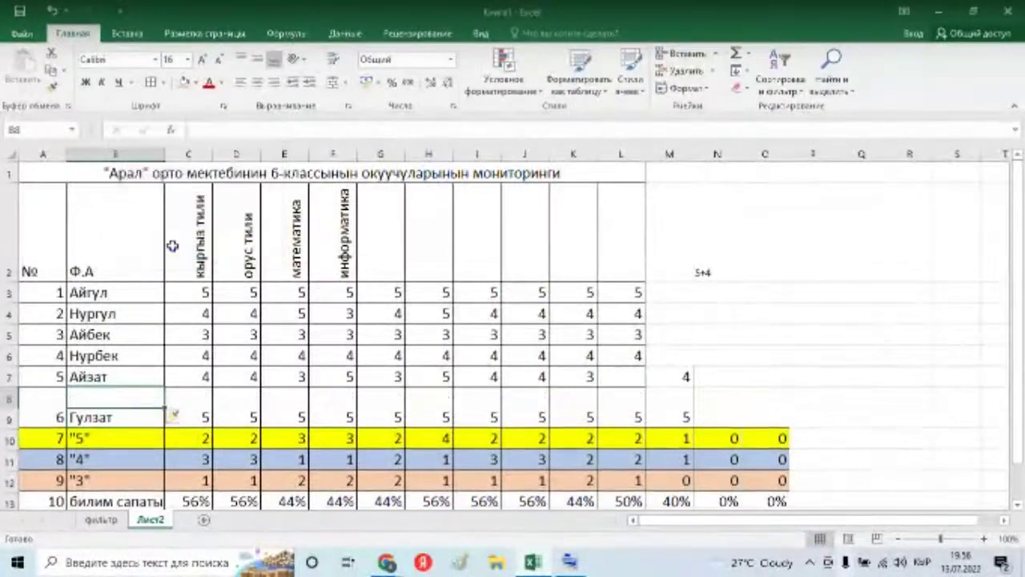
Step: Fill the new row 8 with number 6, the student's name and the grade 4 in columns C through M
click(52, 398)
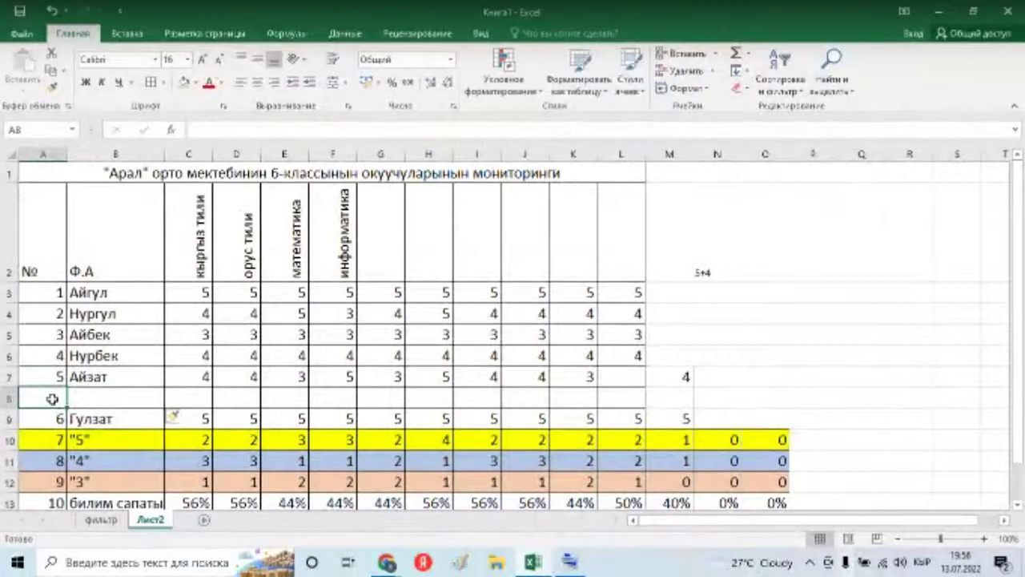
text(6)
key(Tab)
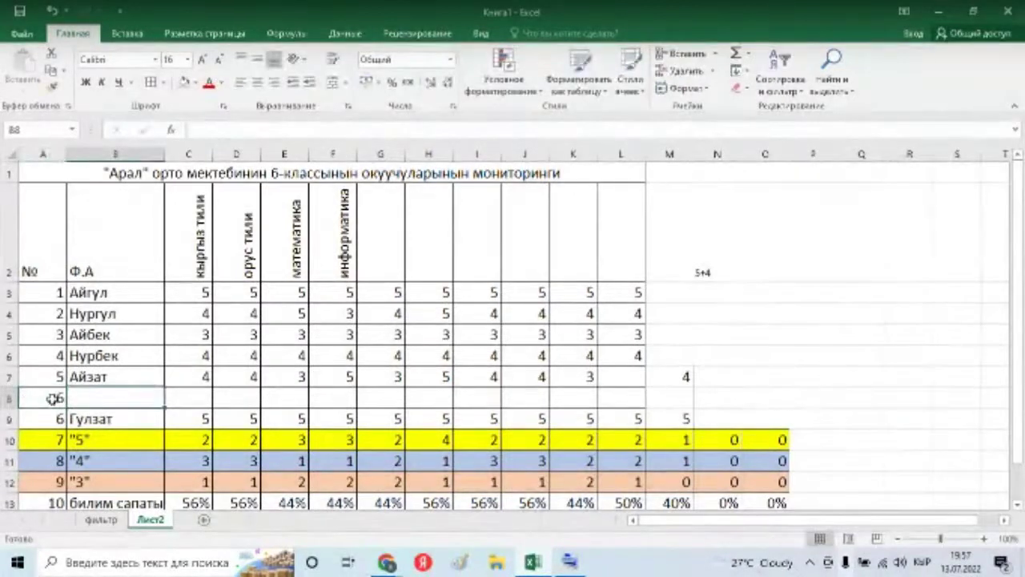
text(Бекб)
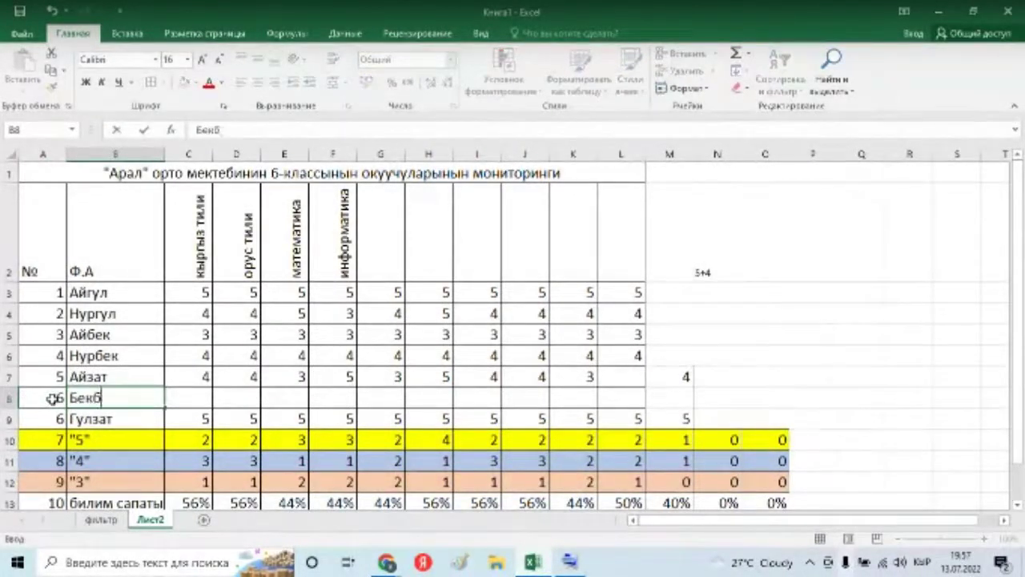
text(олот)
key(Tab)
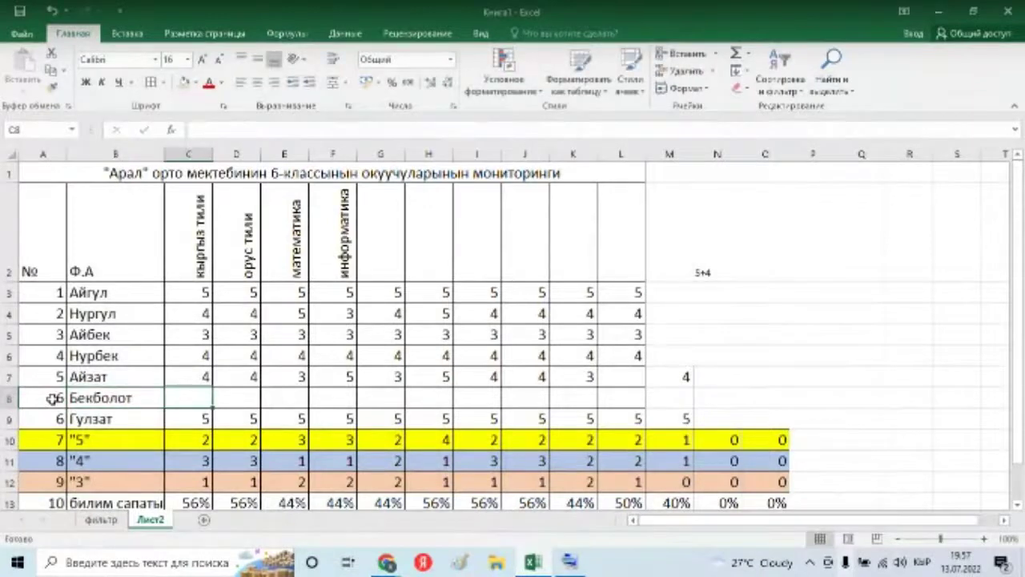
text(4)
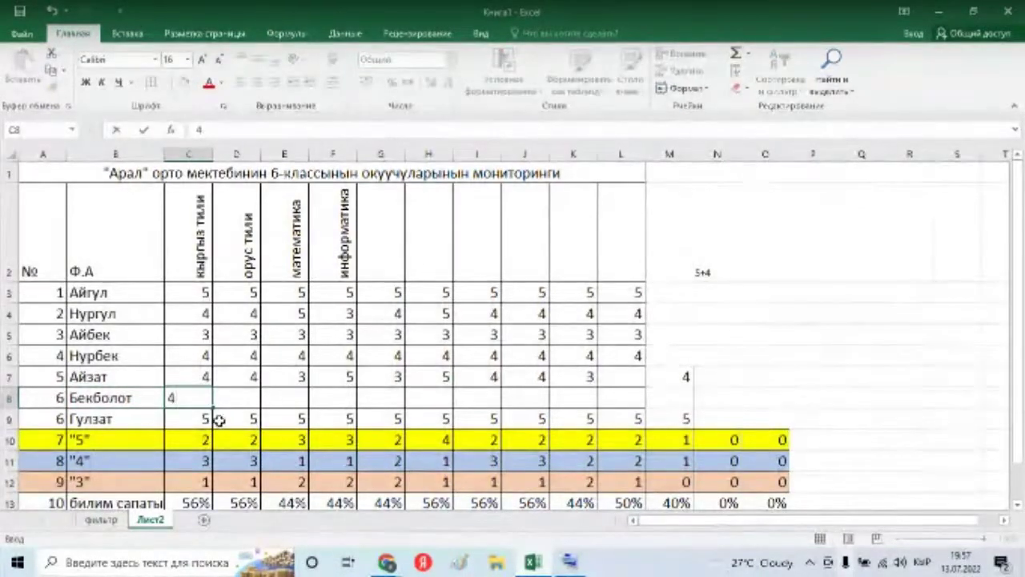
drag(213, 411, 705, 401)
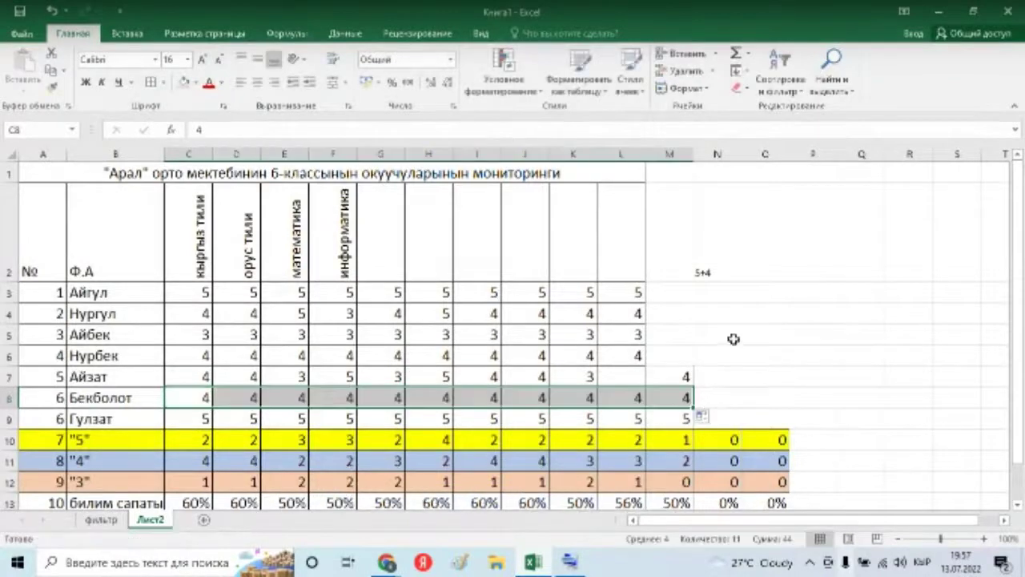
Step: Add borders to the cells M2:O9 beside the student grades
click(733, 339)
drag(1021, 346, 1022, 358)
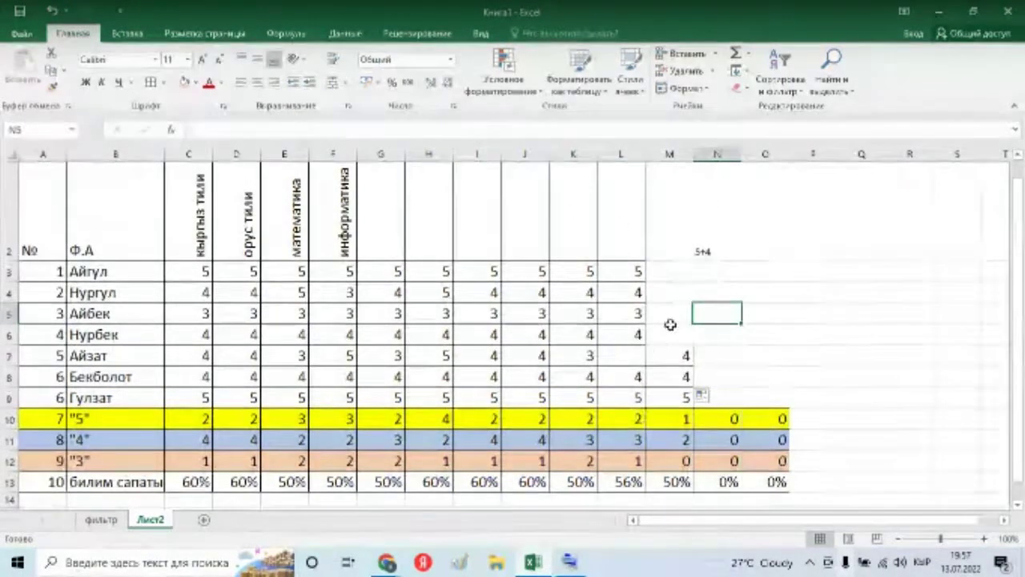
drag(668, 189, 758, 397)
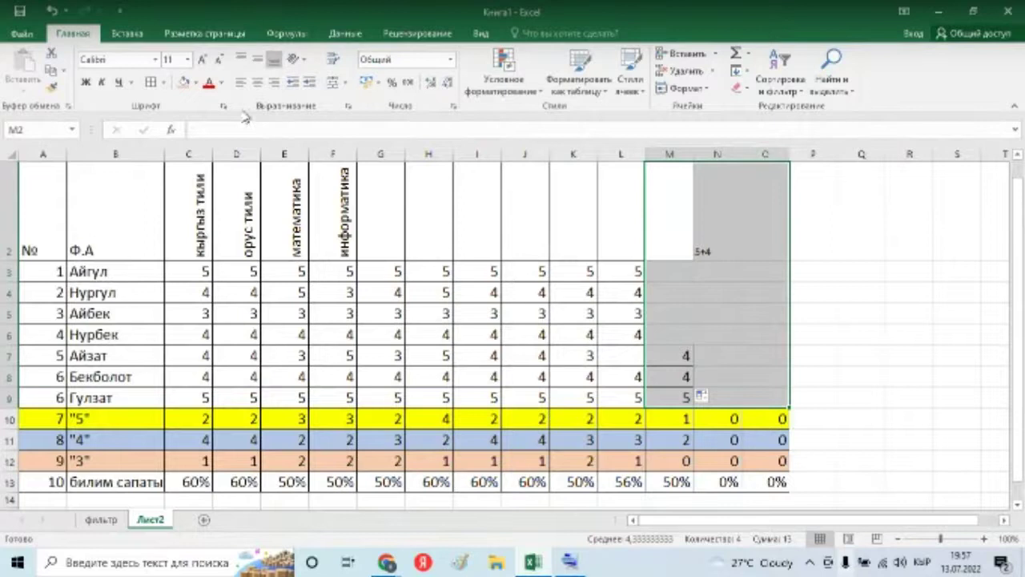
click(151, 83)
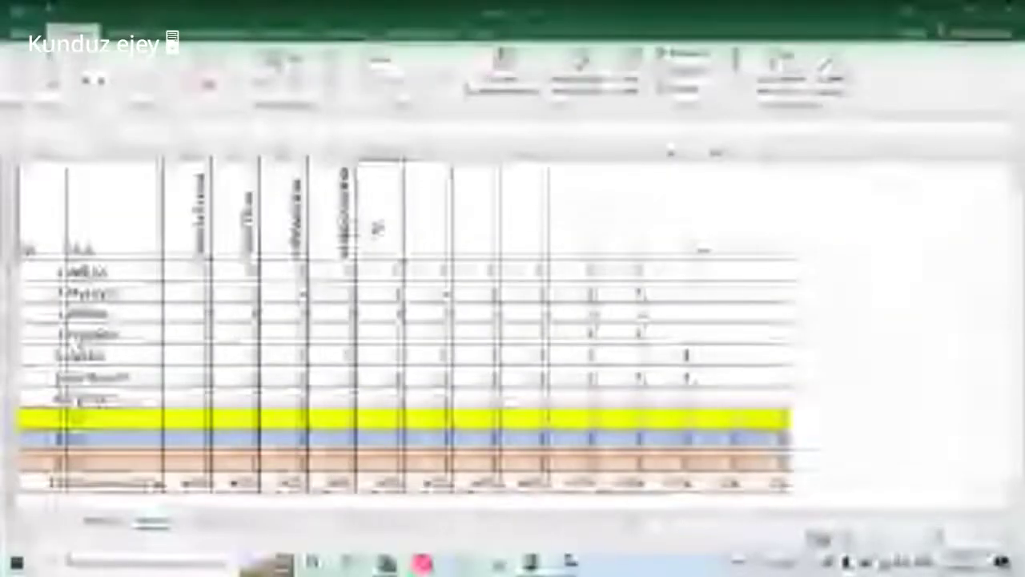
Step: Insert a whole new column before column G, right after the информатика column
right_click(397, 226)
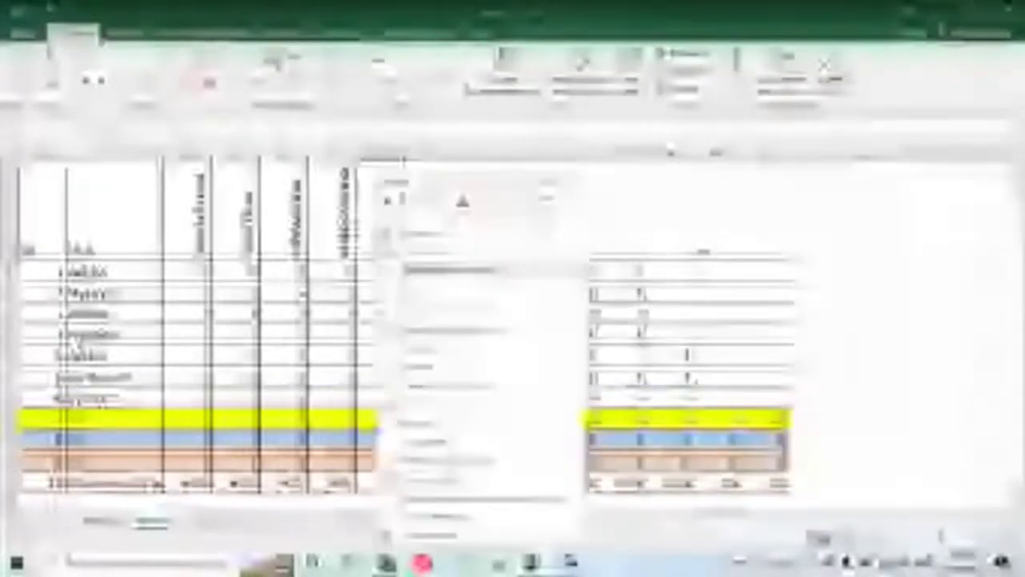
click(449, 348)
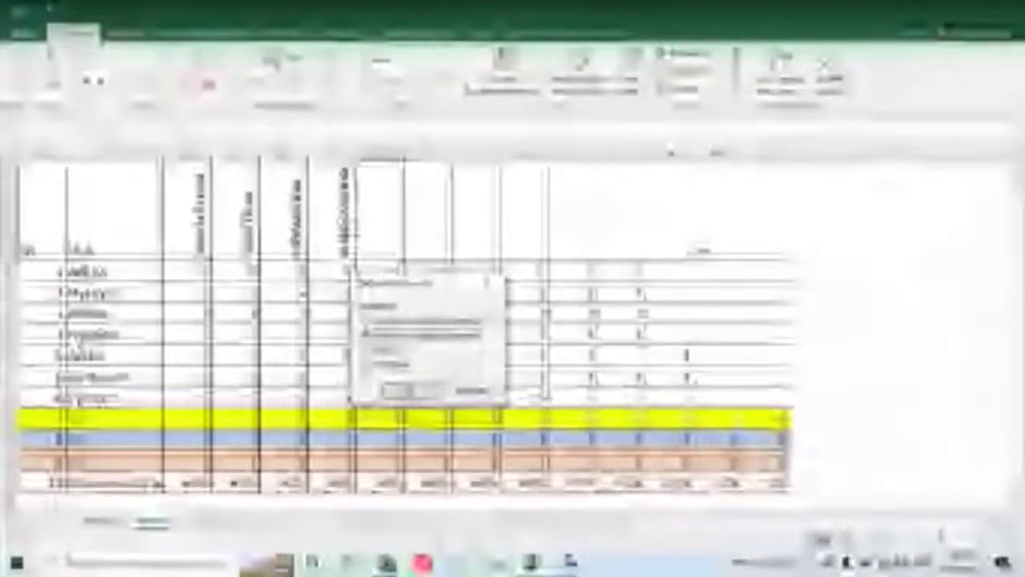
click(400, 390)
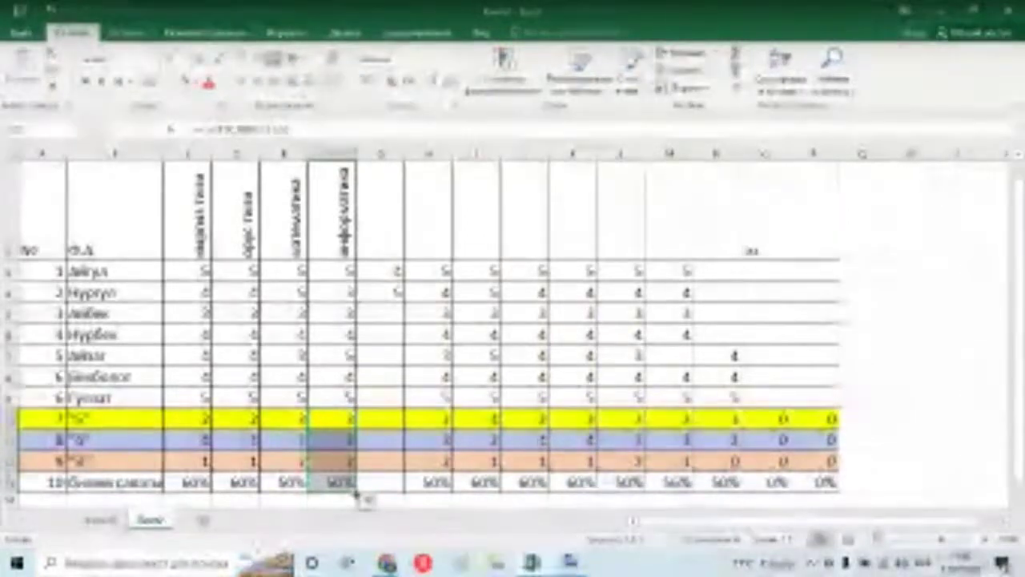
Step: Extend the grade count and билим сапаты formulas from column F into new column G, and delete the second student's whole row 4
drag(365, 500, 398, 494)
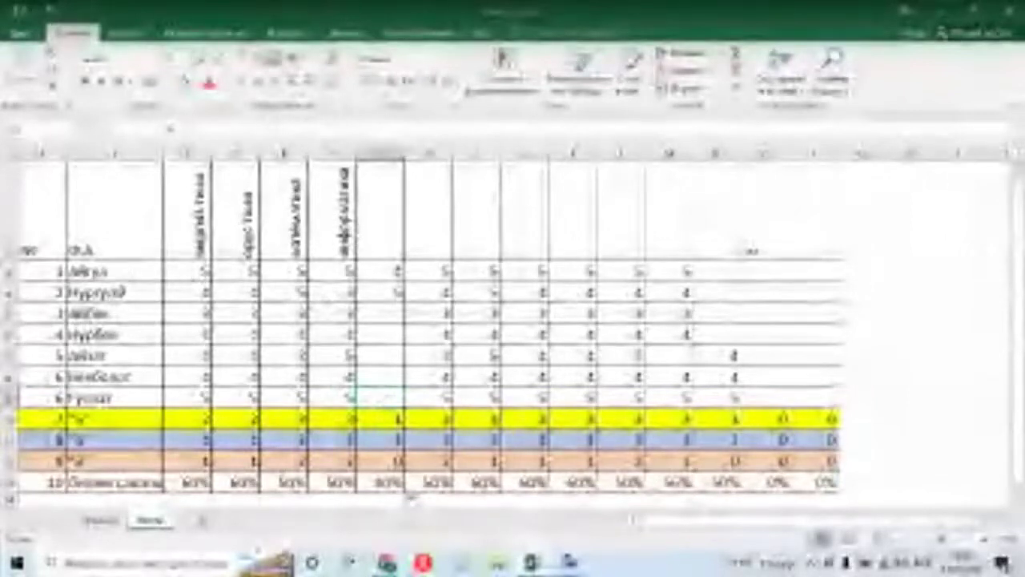
click(114, 209)
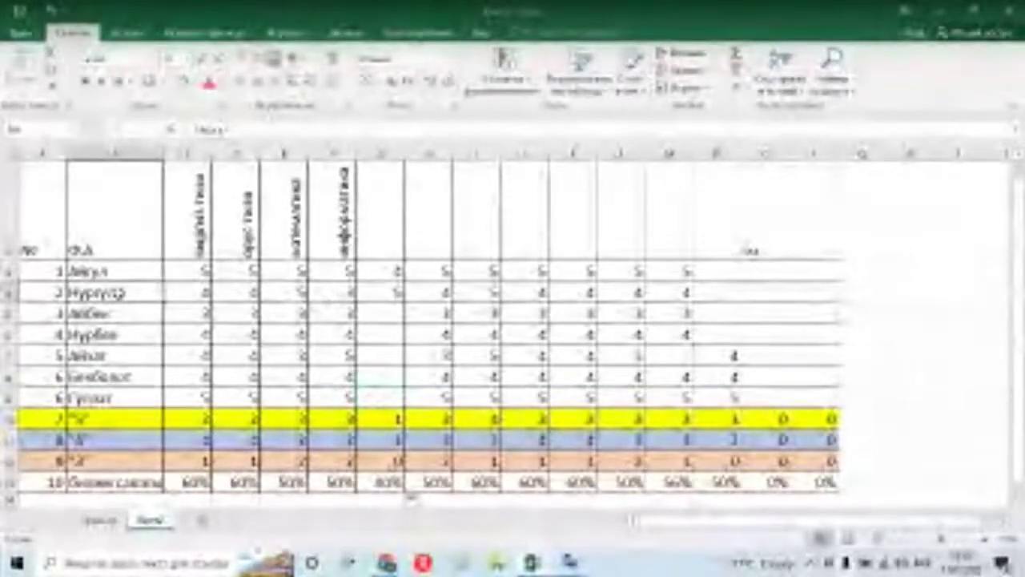
right_click(120, 229)
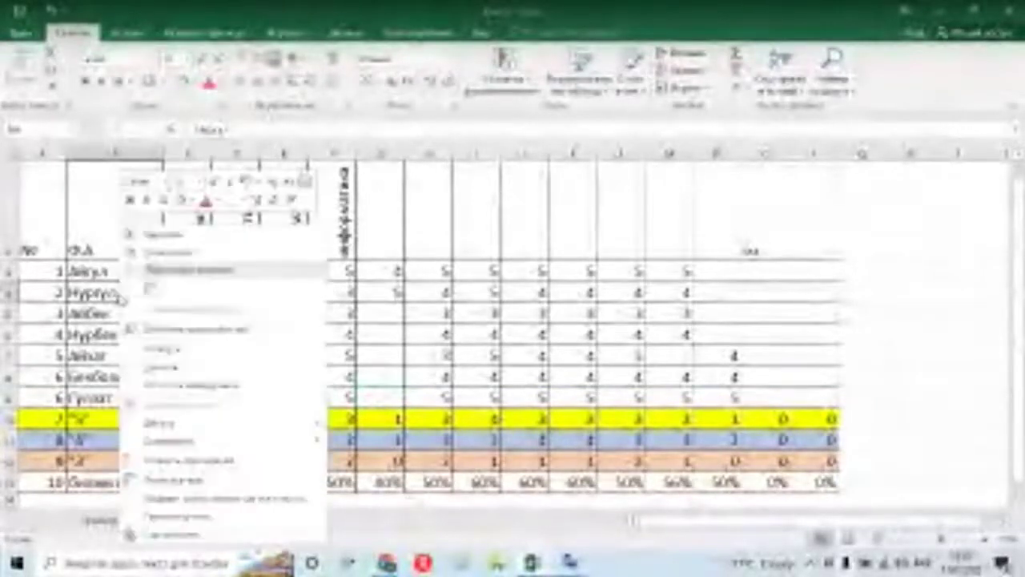
click(160, 367)
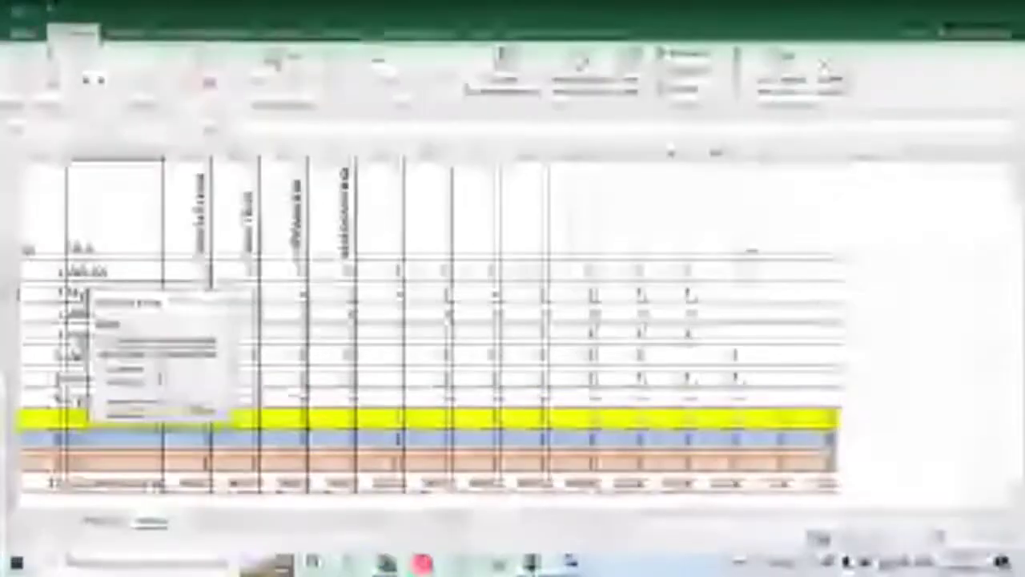
key(Return)
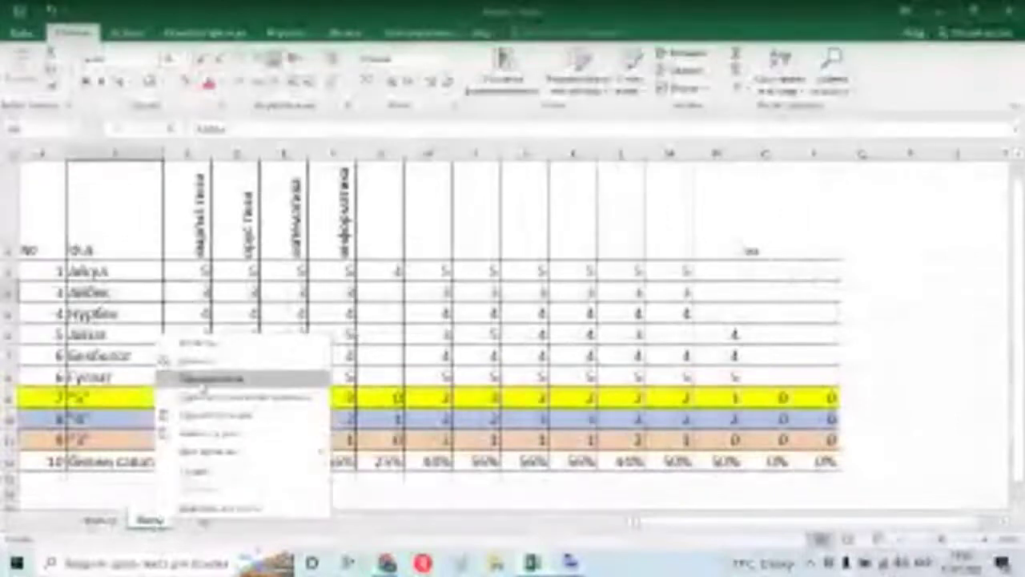
Step: Rename the current sheet as билим сапаты
click(203, 382)
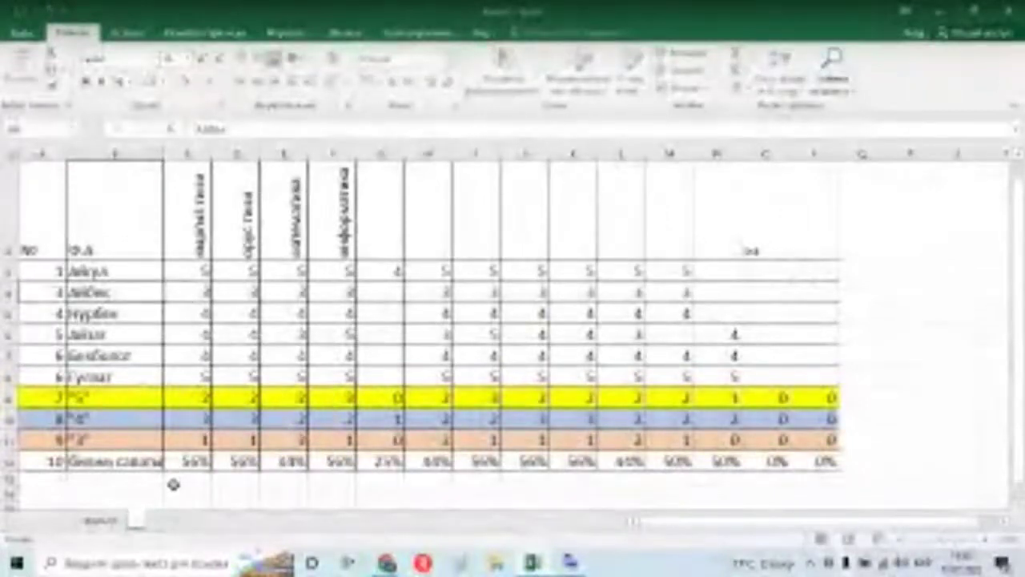
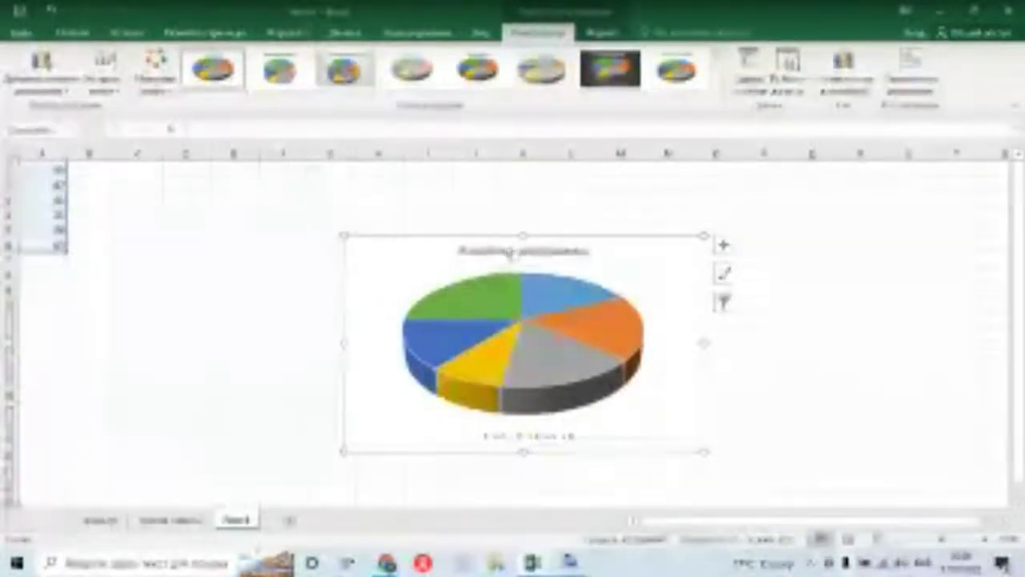
Step: Replace the 3-D pie chart's placeholder title with text beginning "Бир айлык к"
click(581, 251)
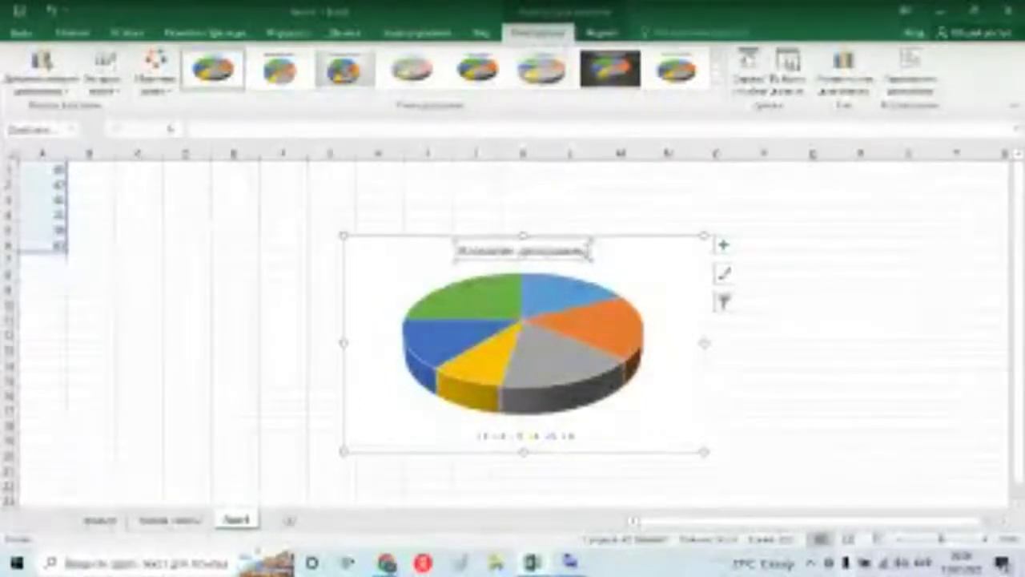
click(583, 251)
key(BackSpace)
key(BackSpace)
key(BackSpace)
key(BackSpace)
key(BackSpace)
key(BackSpace)
key(BackSpace)
key(BackSpace)
key(BackSpace)
key(BackSpace)
key(BackSpace)
key(BackSpace)
key(BackSpace)
key(BackSpace)
key(BackSpace)
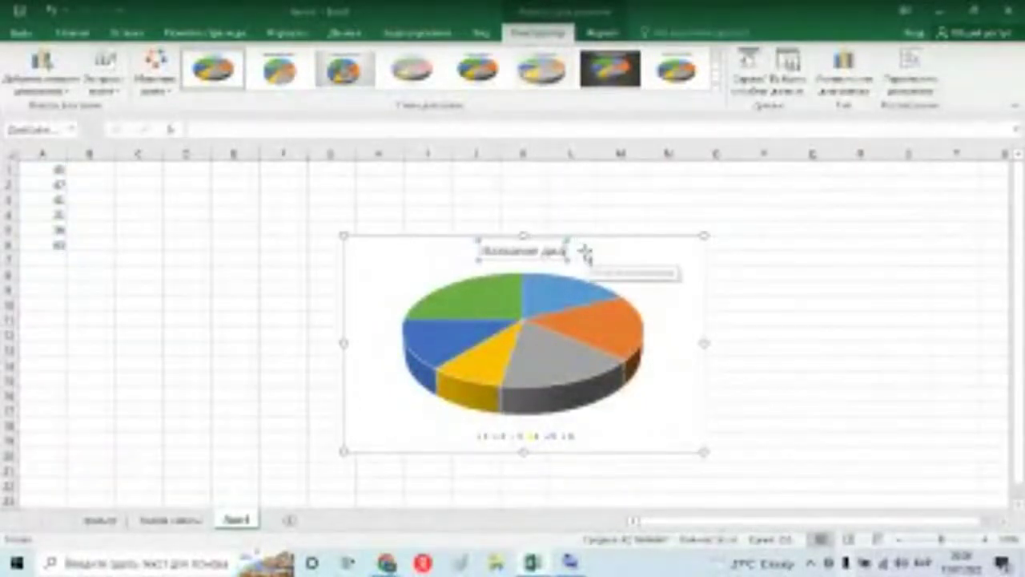
key(BackSpace)
key(BackSpace)
key(BackSpace)
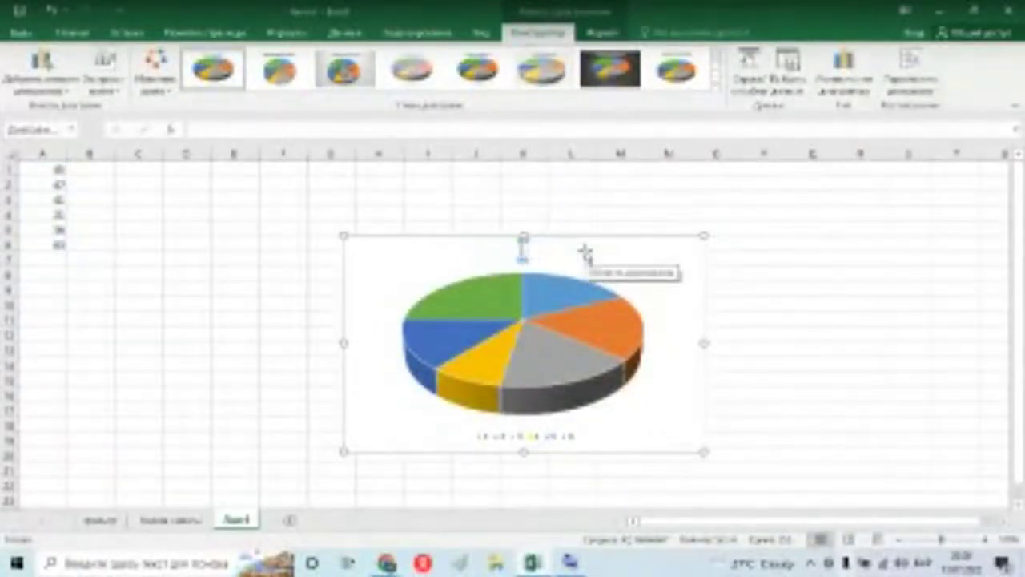
text(Види добрив)
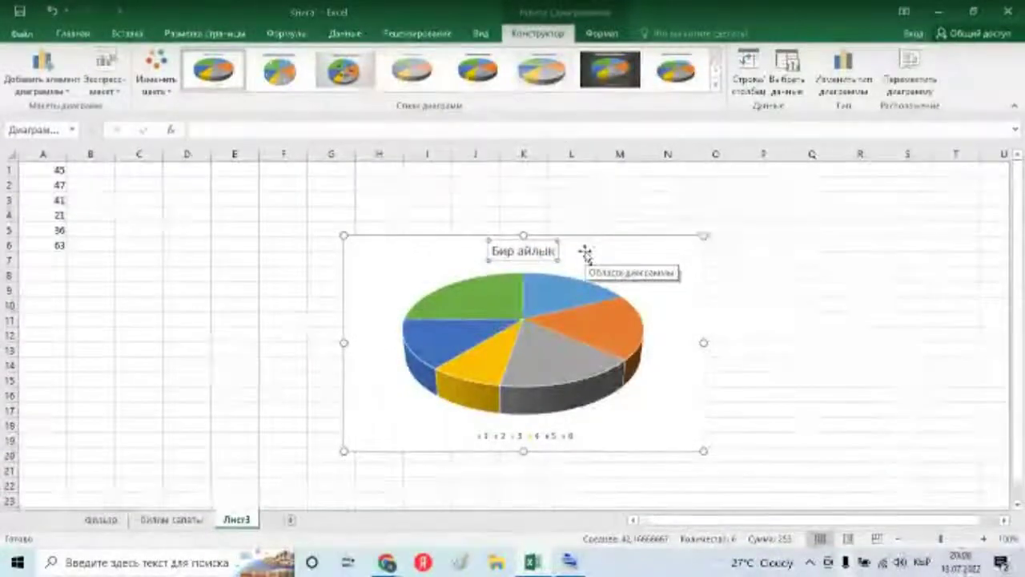
text(к)
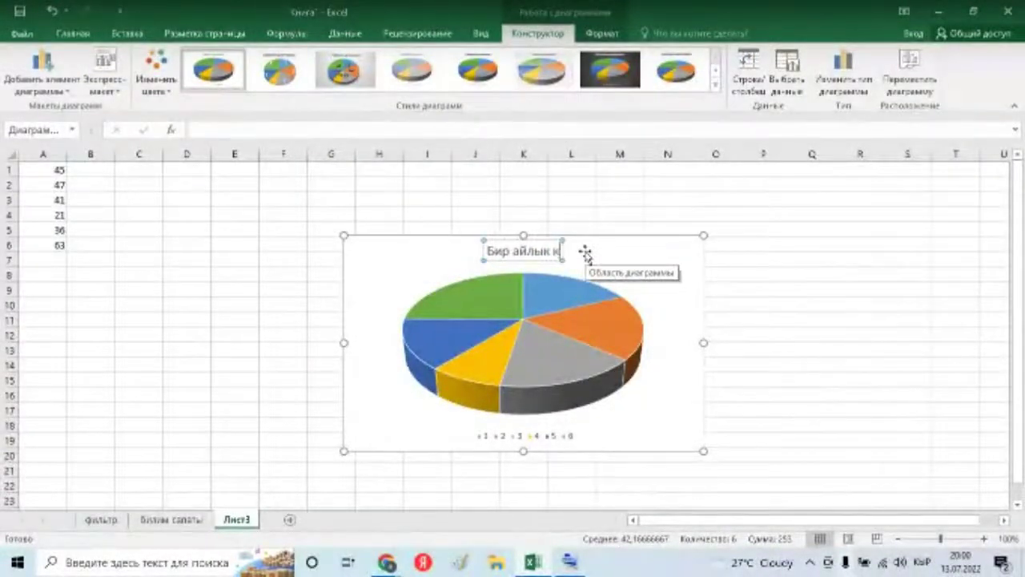
Step: Complete the pie chart's title as "Бир айлык кум шекердин баасы" and leave the chart
text(ую шеелпдин)
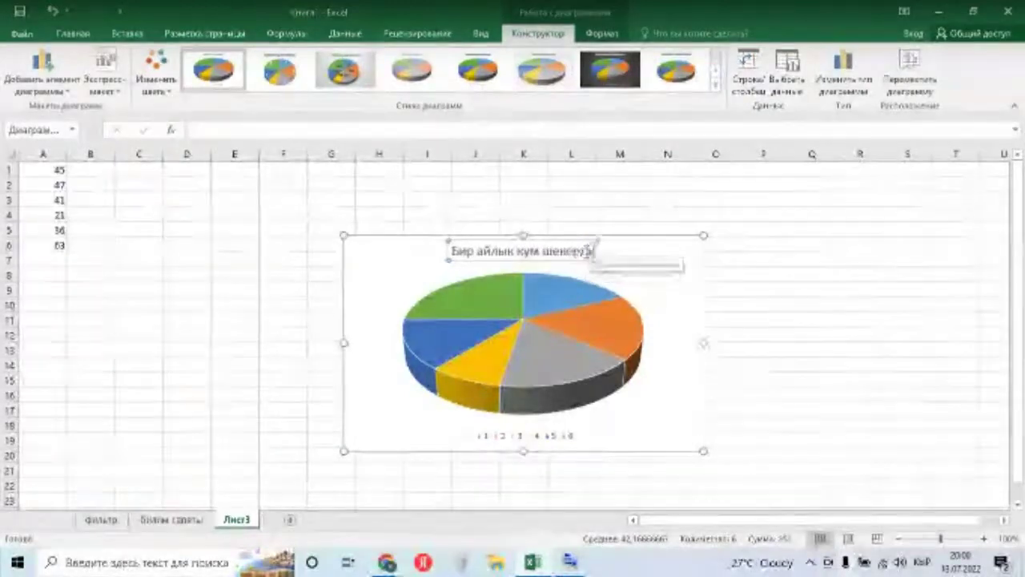
text( баасы)
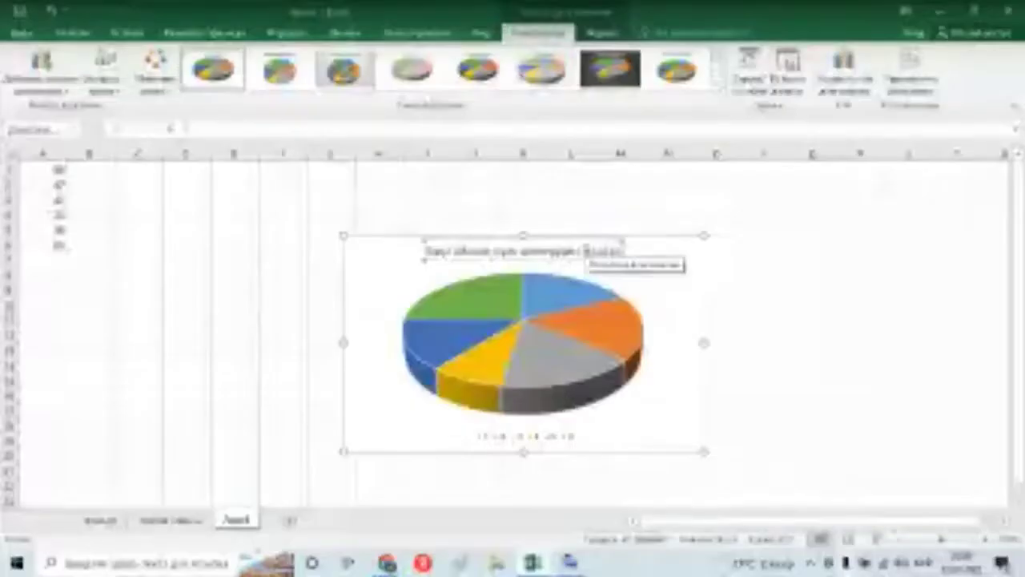
click(287, 320)
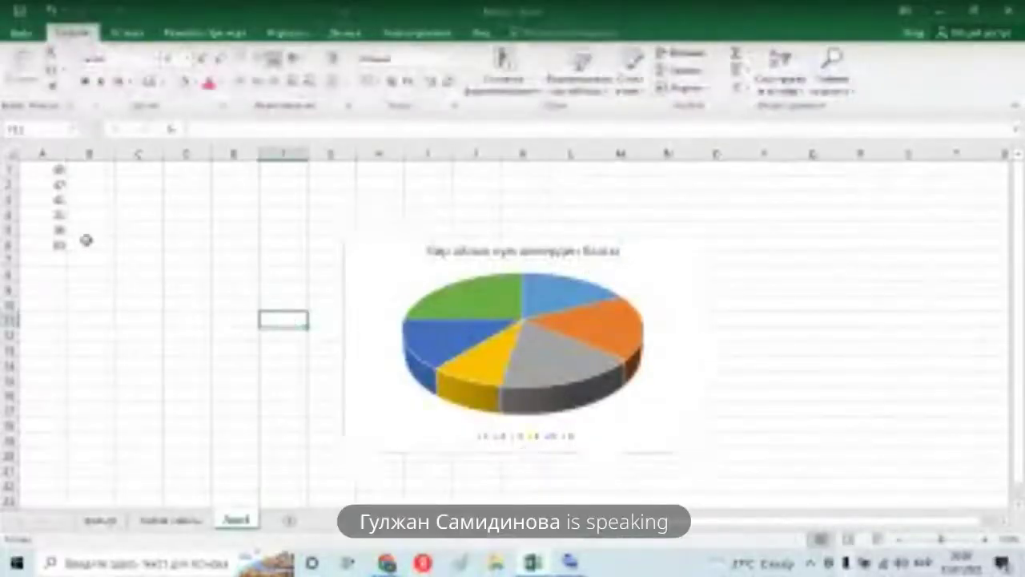
click(155, 233)
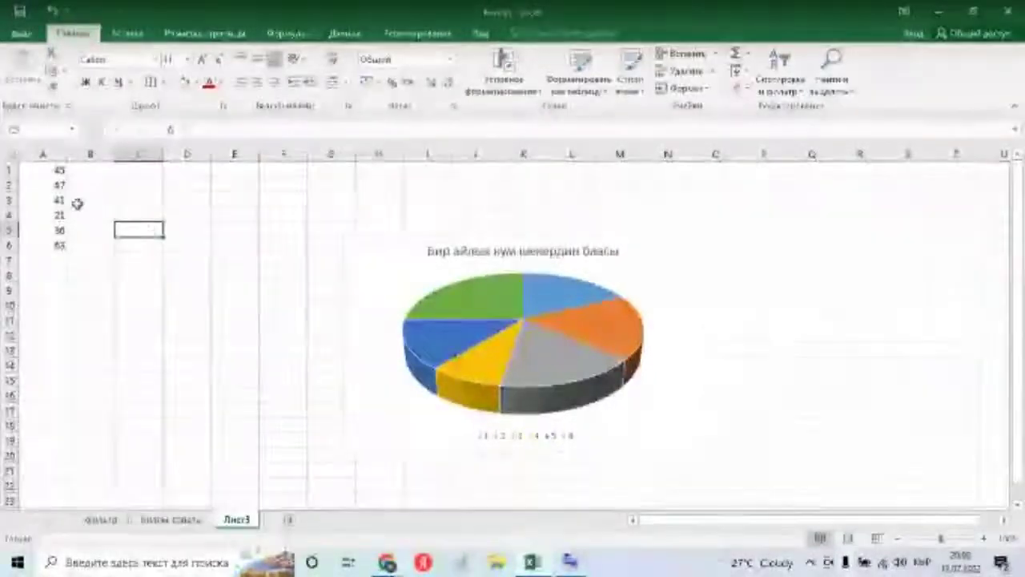
click(57, 173)
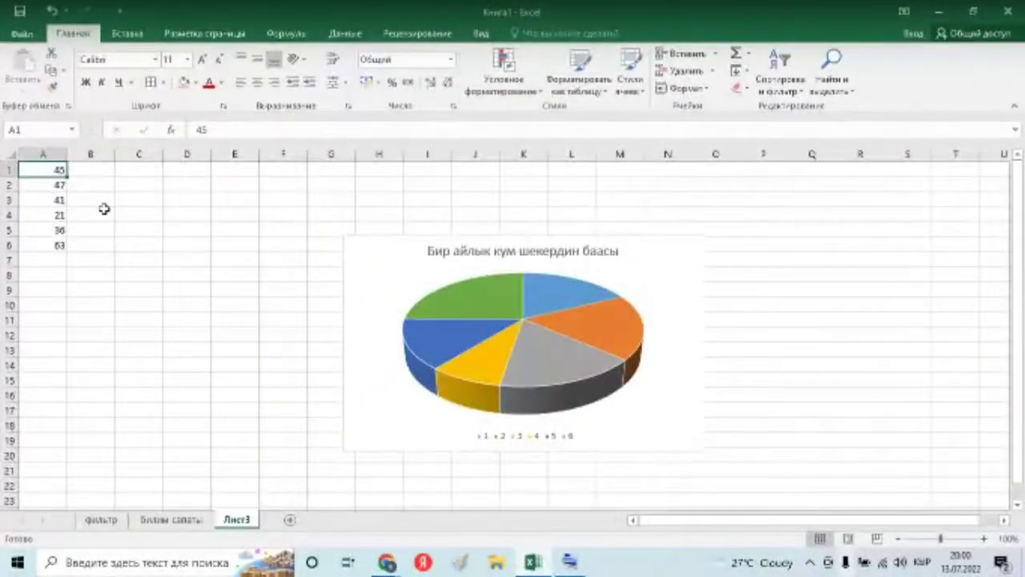
Step: Preview the printout of the selected pie chart alone, then return to the sheet
click(467, 300)
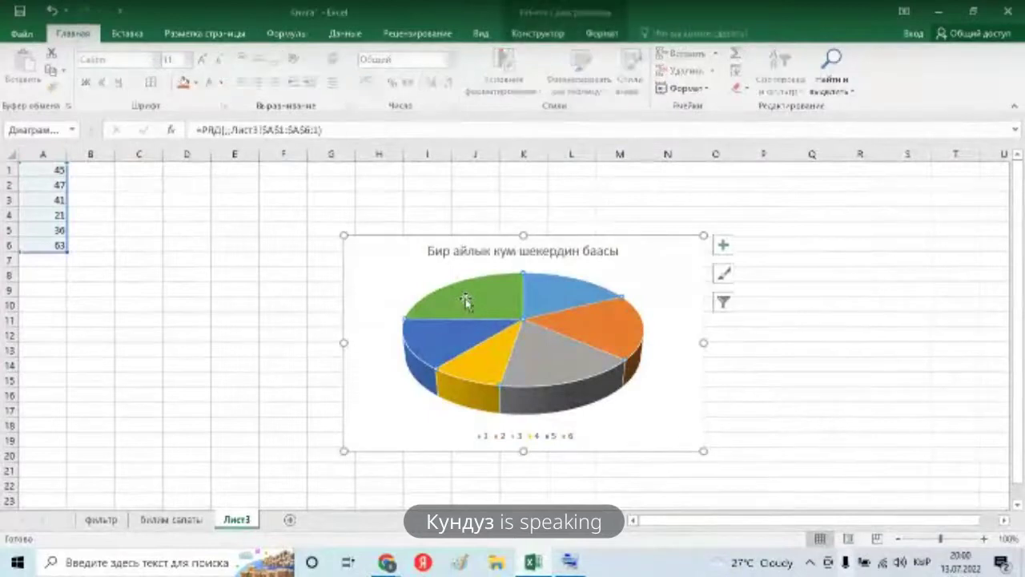
key(ctrl+p)
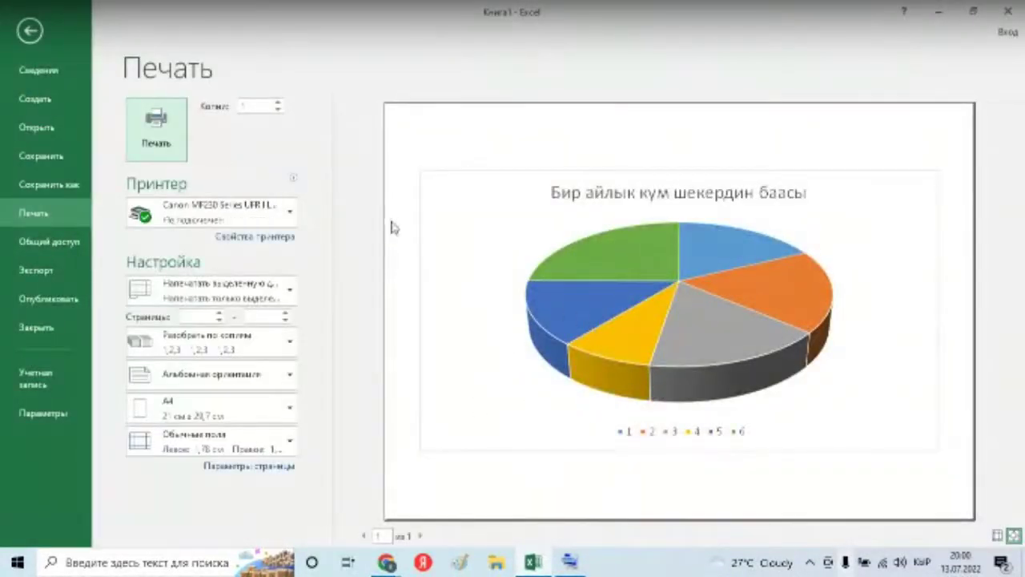
click(30, 31)
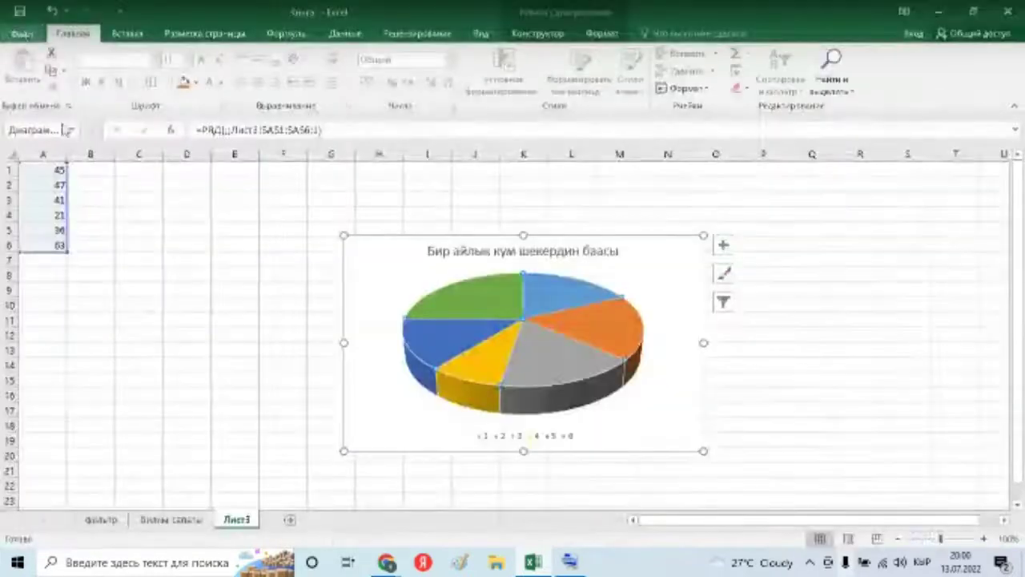
Step: Preview the printout of the whole sheet with no chart selected, then return to the sheet
click(119, 201)
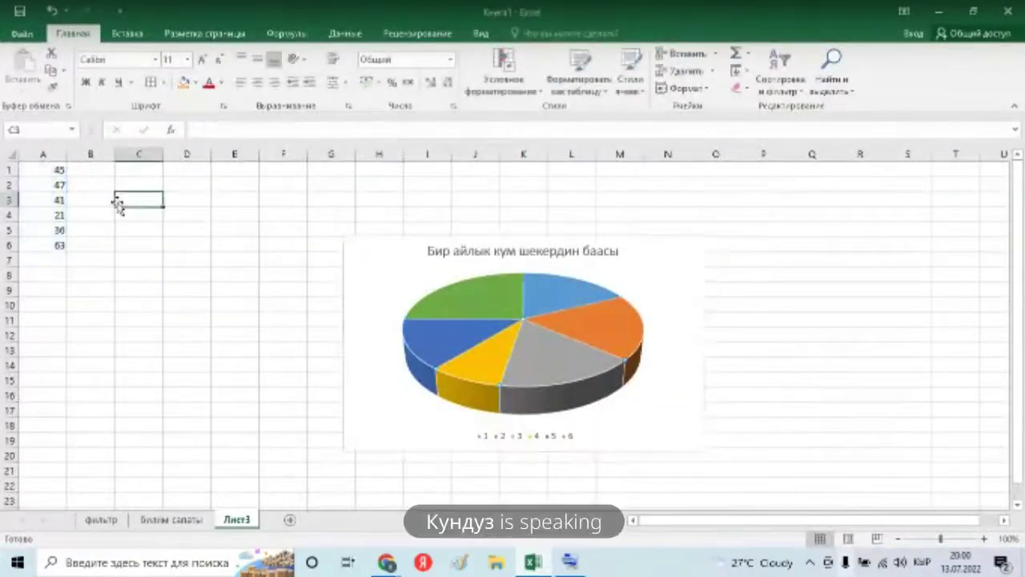
click(83, 186)
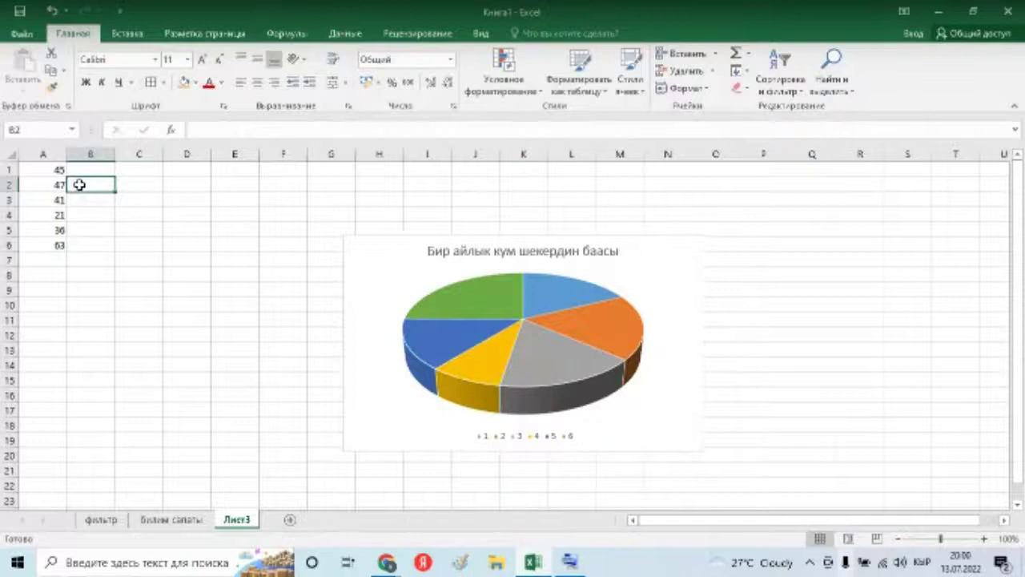
key(ctrl+p)
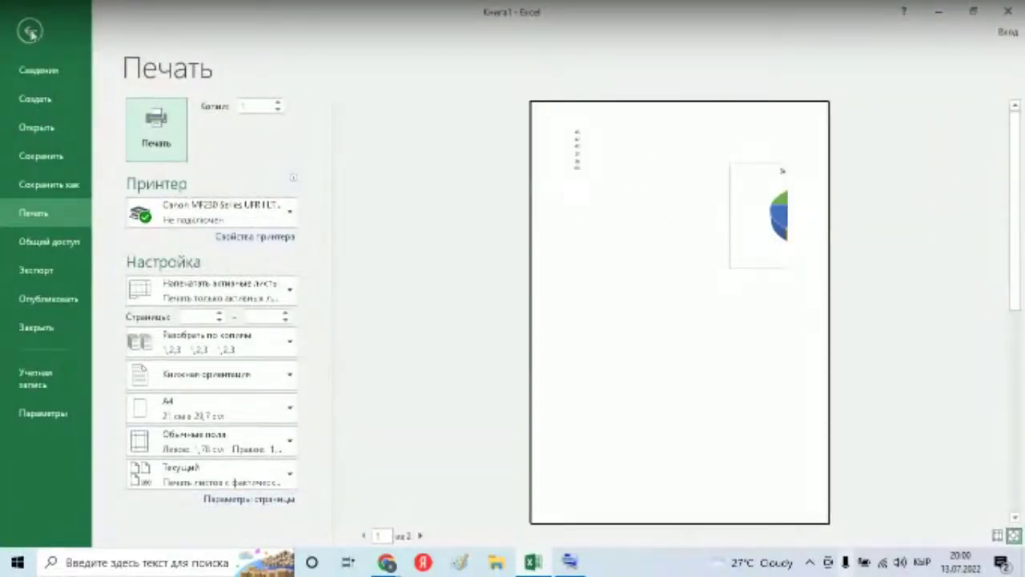
click(30, 32)
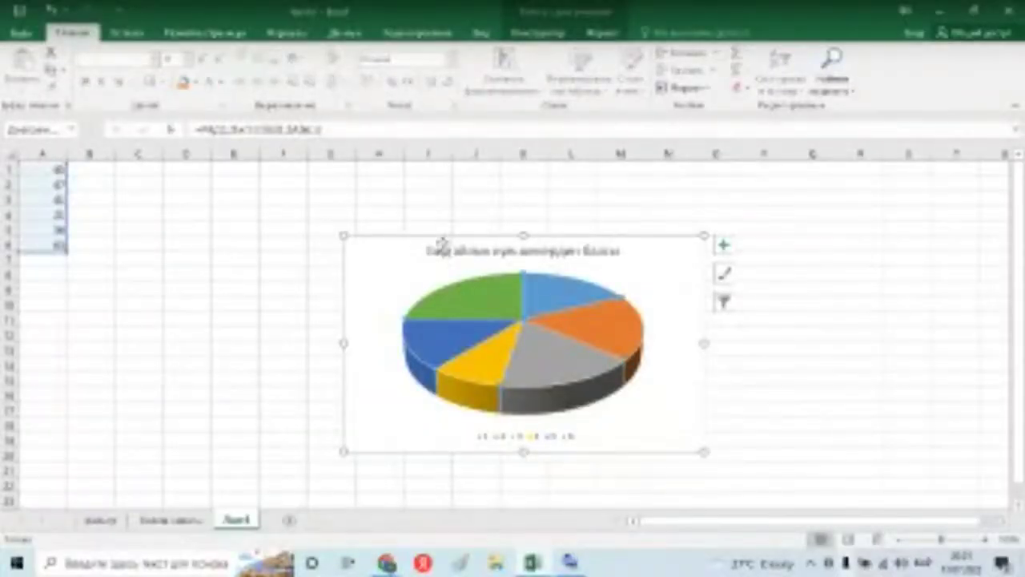
Step: Move the pie chart beside the column A data so it fits within columns B to I
drag(416, 265, 150, 205)
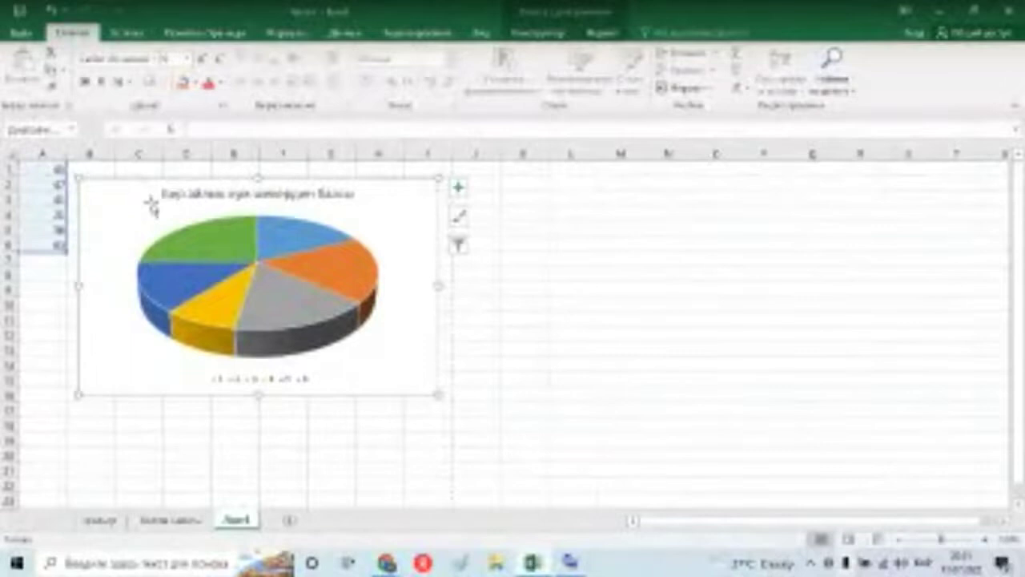
click(50, 349)
click(120, 442)
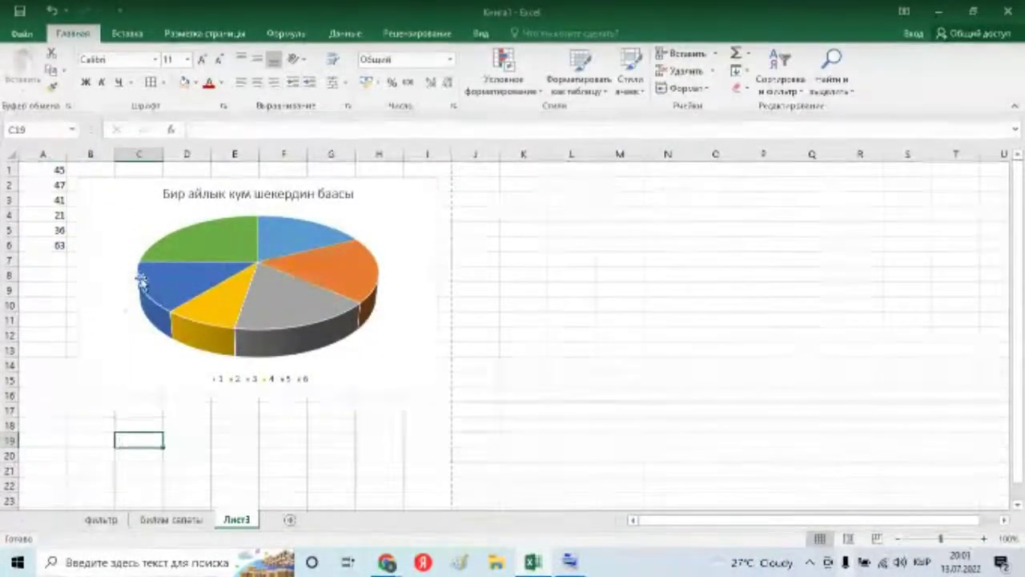
Step: Check the print preview of the sheet with the repositioned chart and close it
click(142, 274)
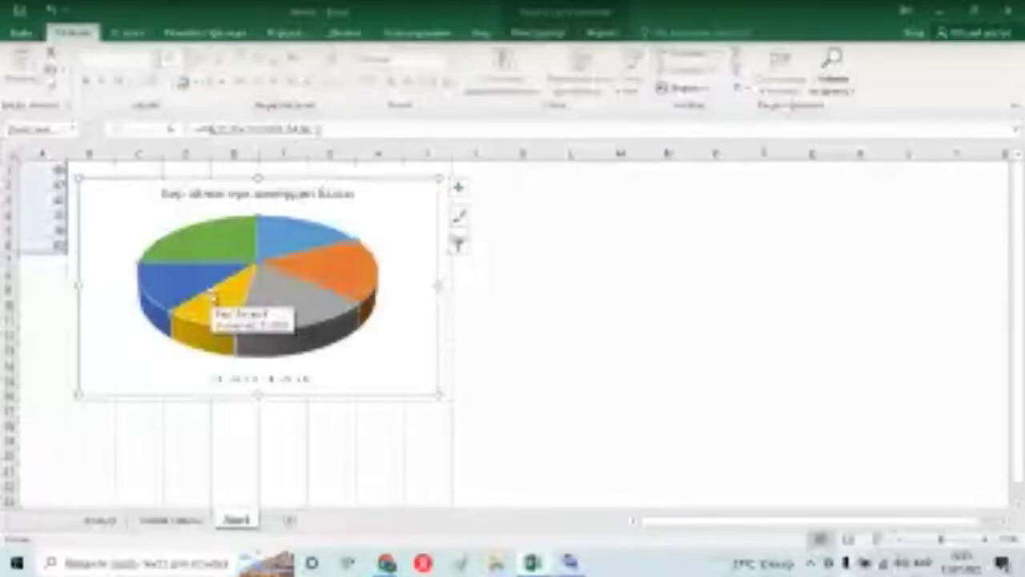
click(156, 436)
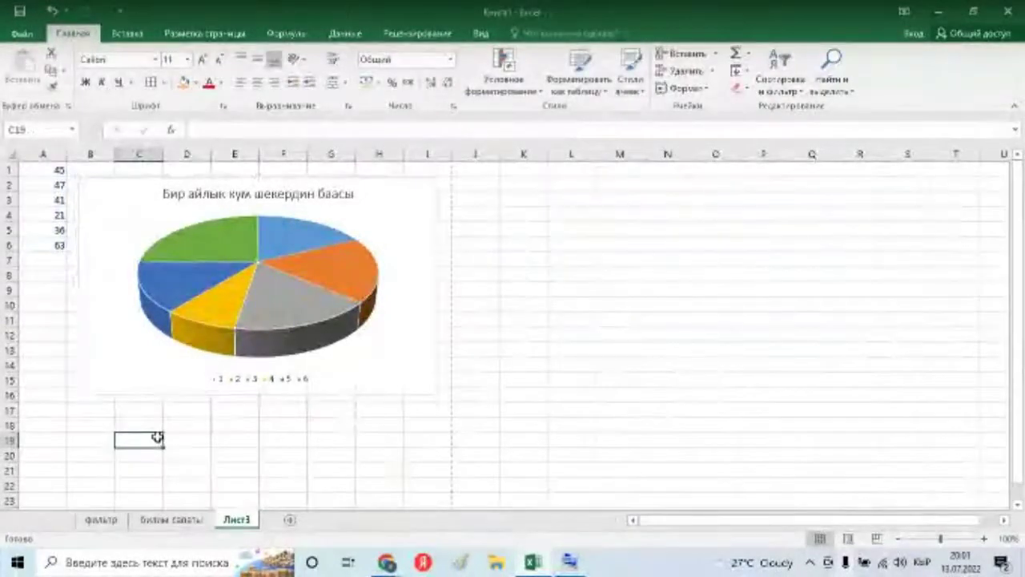
key(ctrl+p)
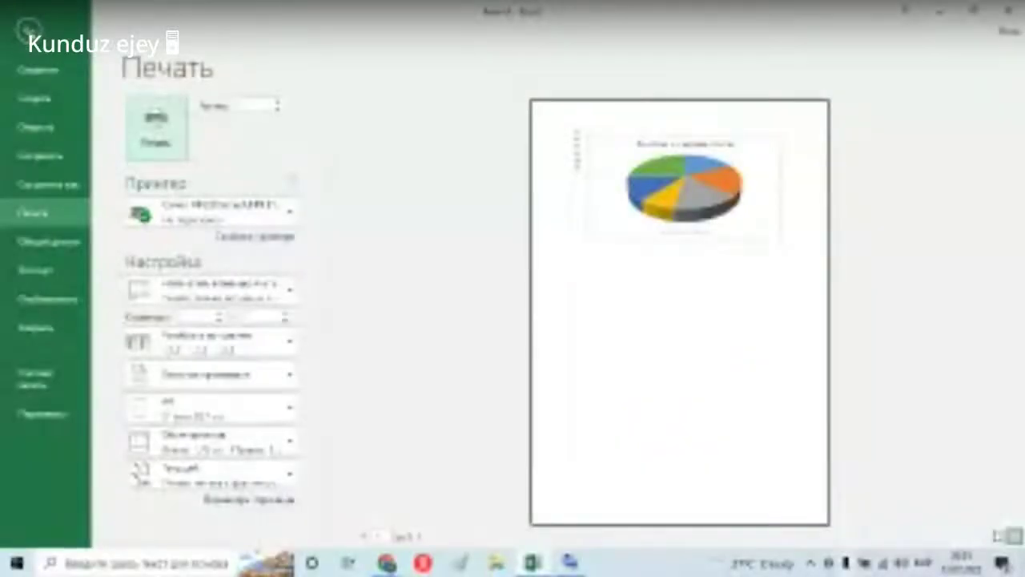
key(Escape)
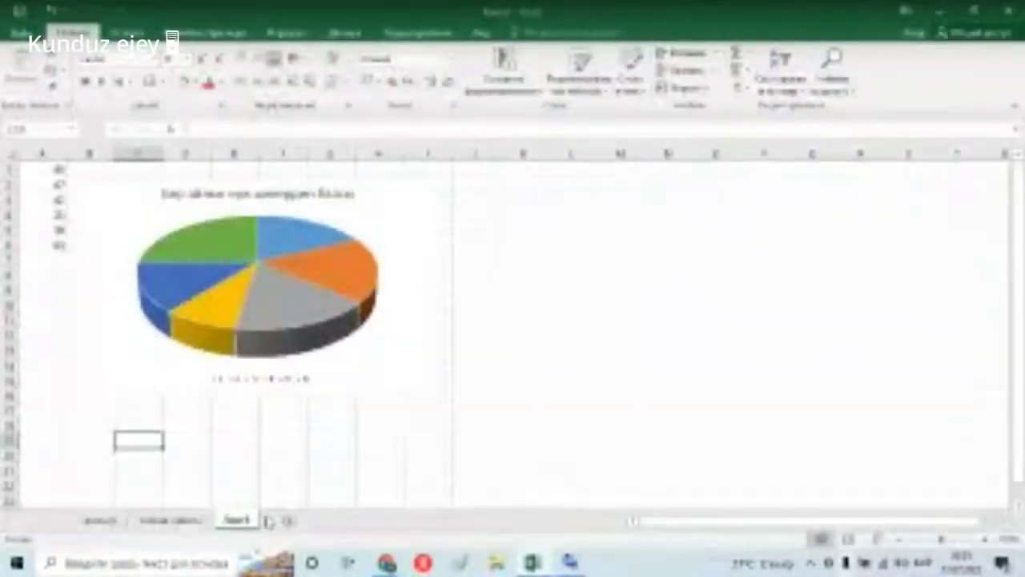
Step: Rename the chart's worksheet Лист3 as "диаграмма"
right_click(249, 523)
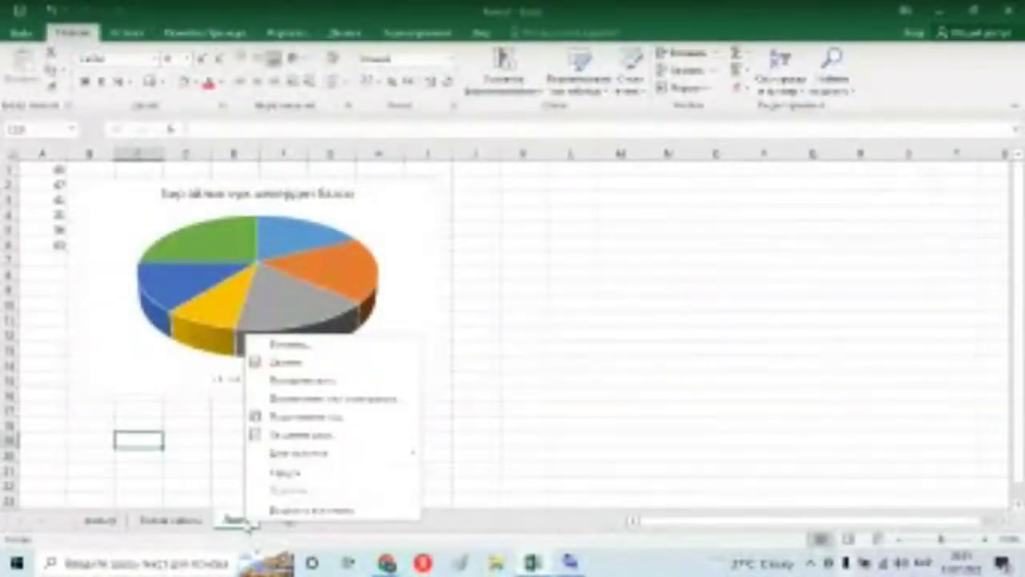
click(304, 381)
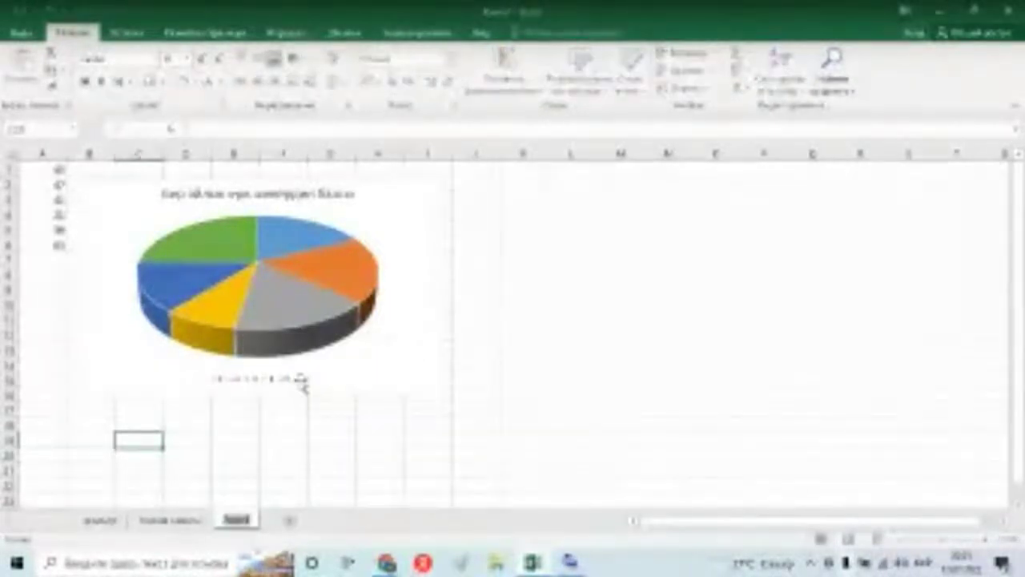
key(BackSpace)
text(Ант)
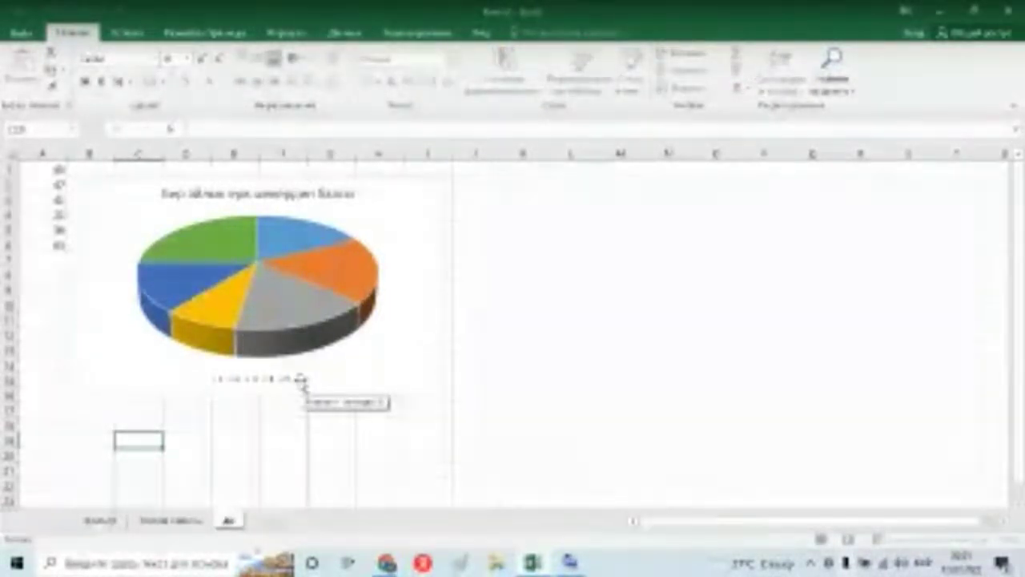
text(грамма)
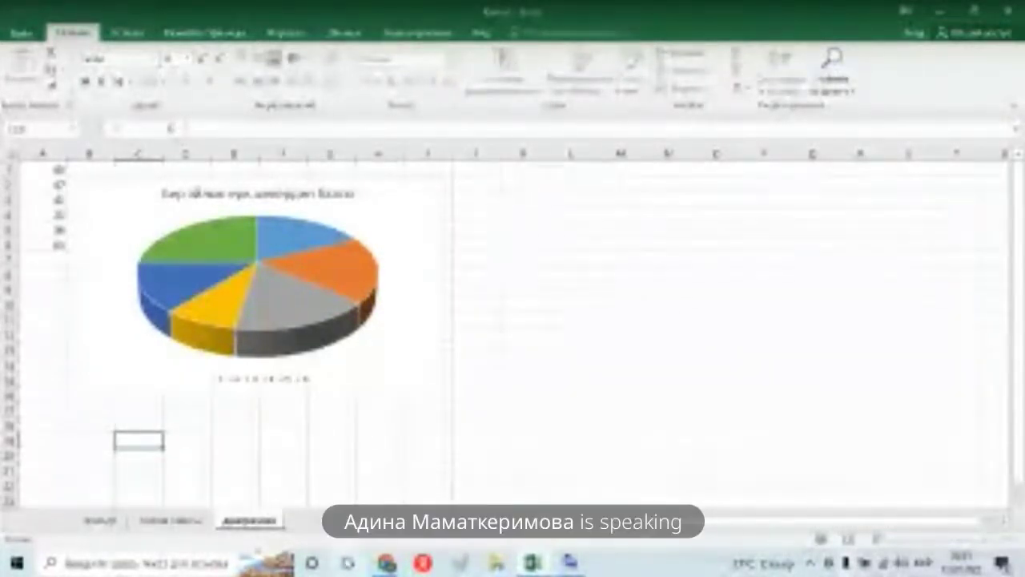
Step: Add a new blank worksheet after the диаграмма sheet
click(317, 523)
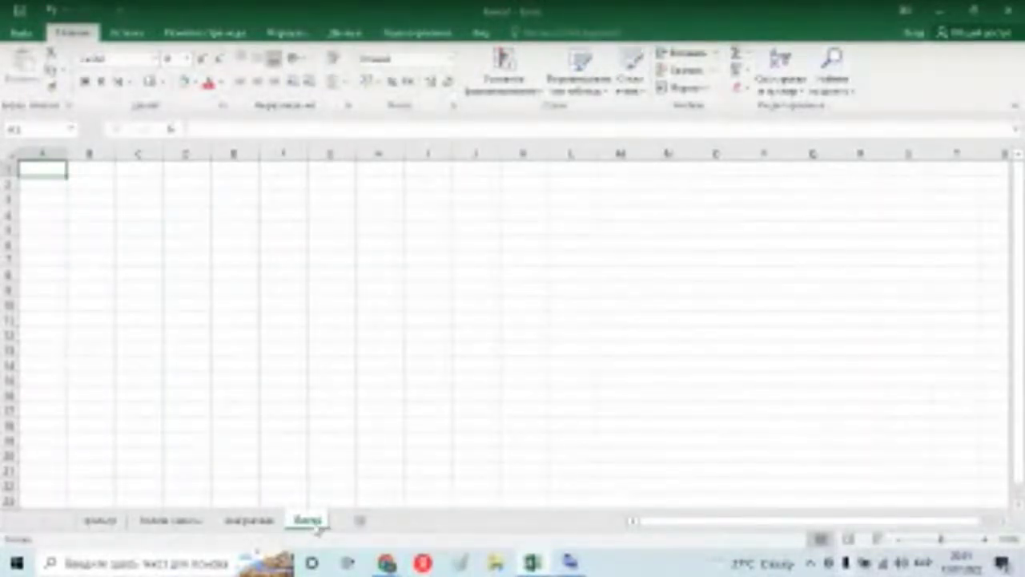
click(47, 186)
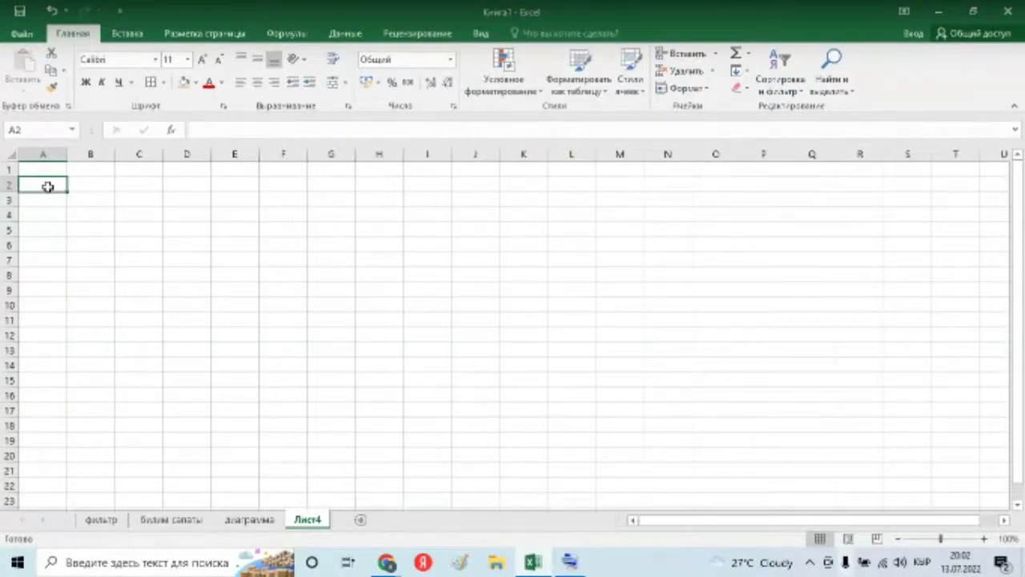
click(49, 171)
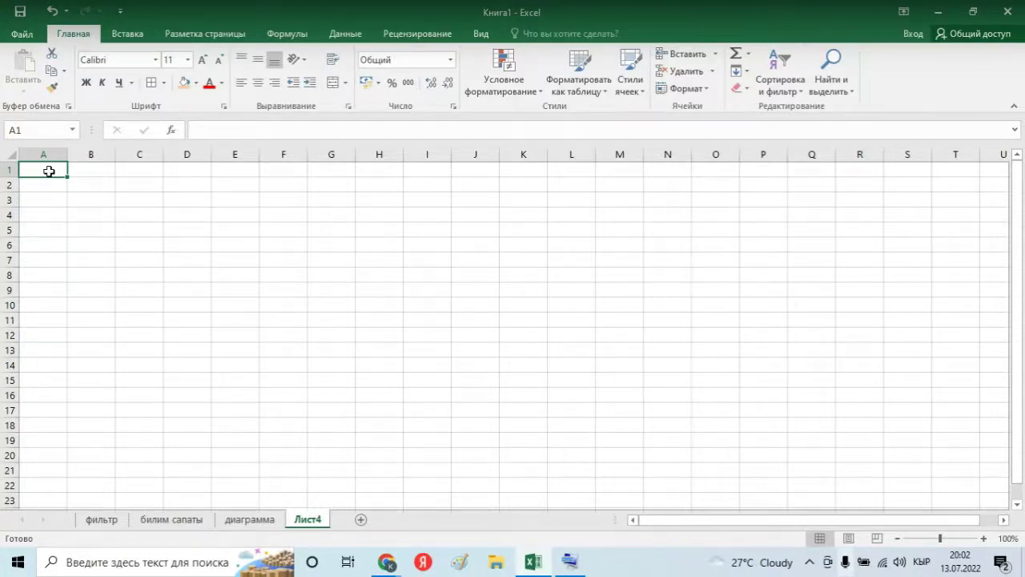
Step: Enter "нан" in cell A3 and the column header "баасы" in cell B2
key(Down)
key(Down)
key(Down)
key(Up)
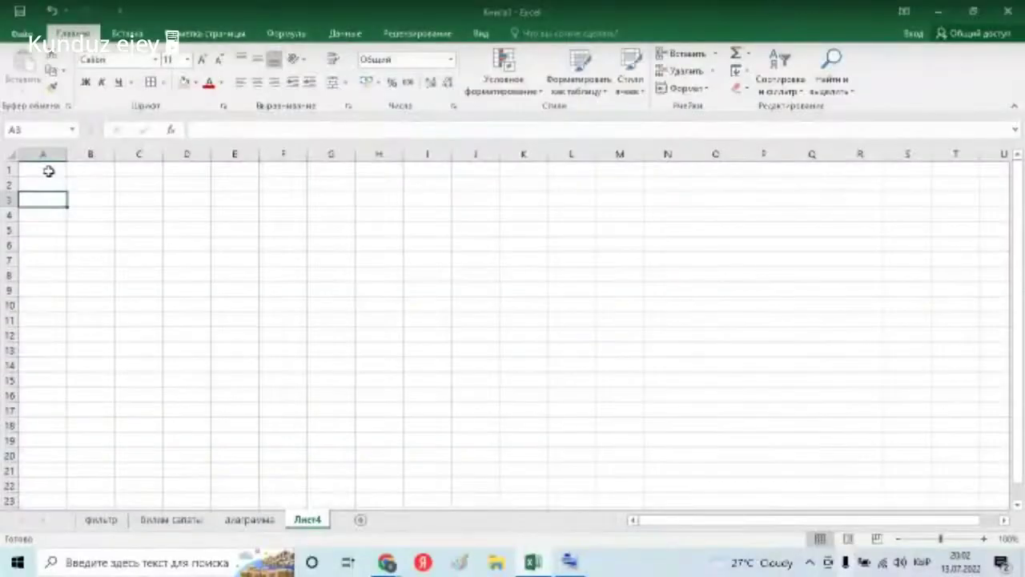
text(нан)
key(Tab)
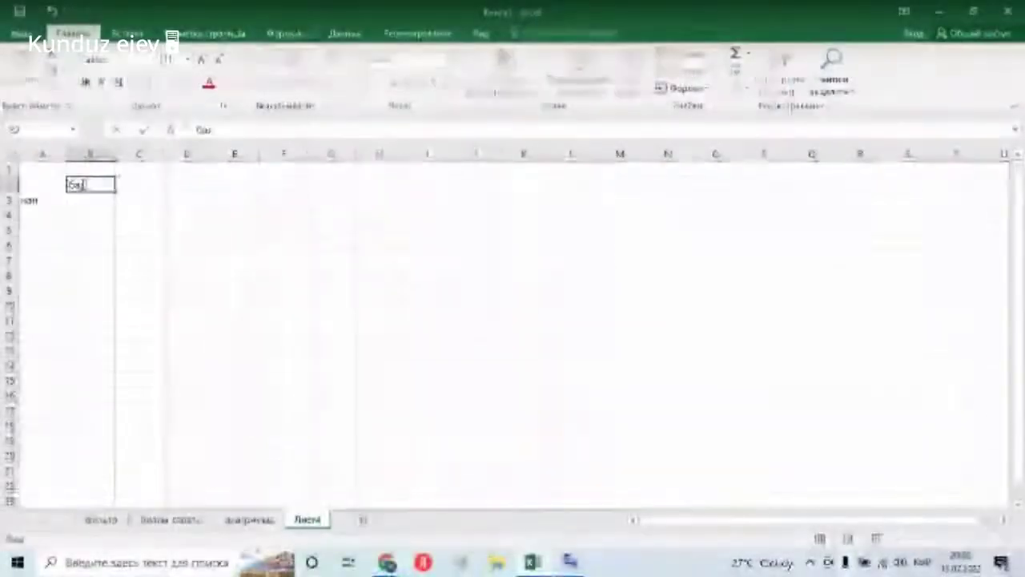
text(лы)
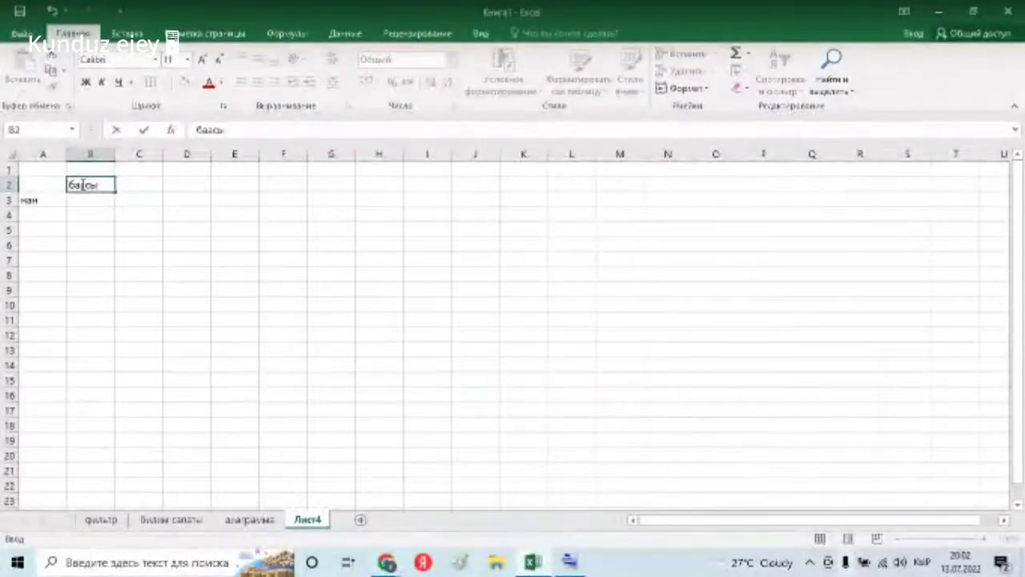
key(Tab)
Step: Enter the header "өлчөө бирдиги" in cell C2 and wrap its text
text(6)
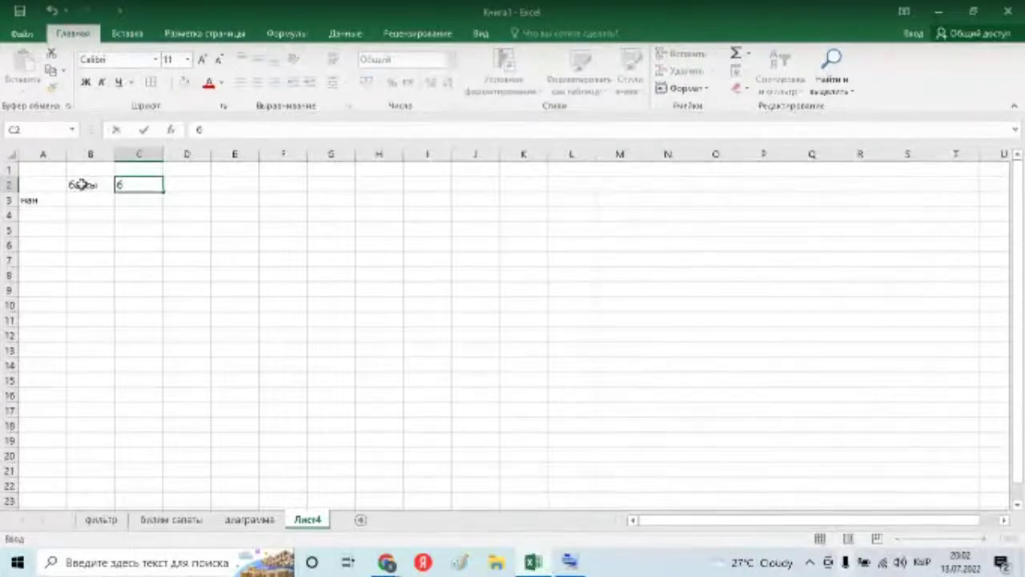
text(е)
key(BackSpace)
key(BackSpace)
text(елчаа бердиги)
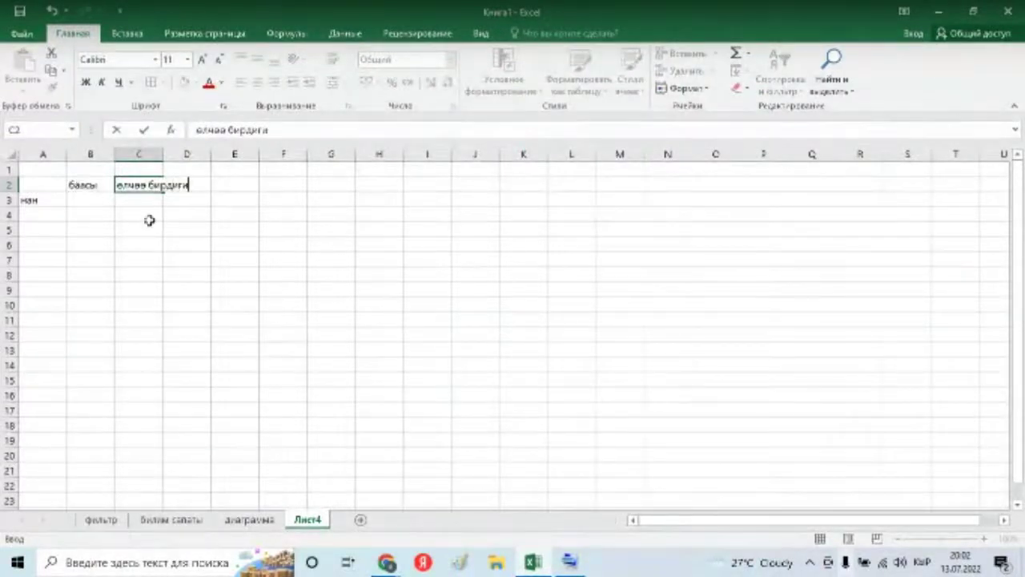
click(147, 216)
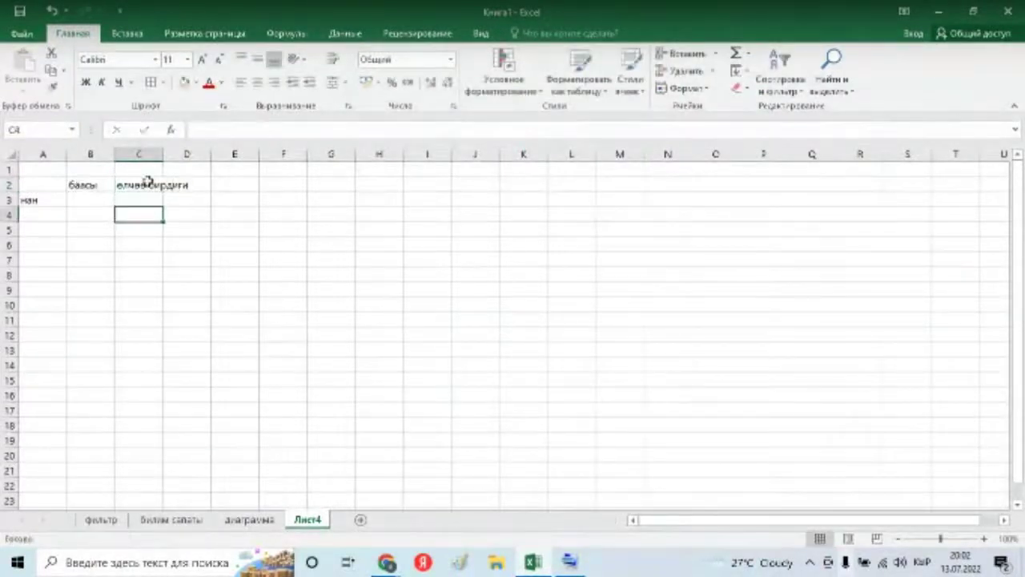
click(144, 185)
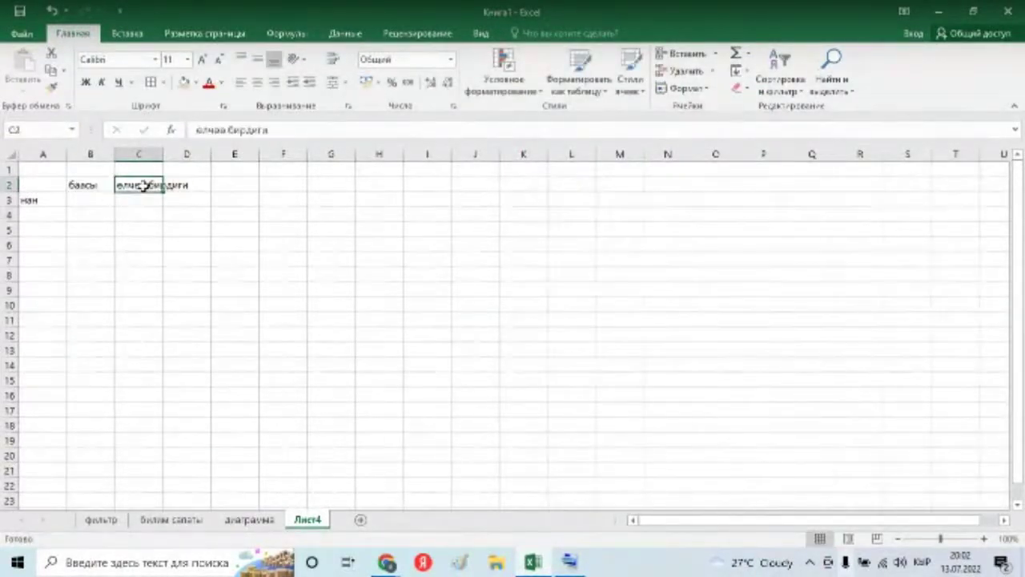
click(332, 58)
Step: Enter the header "1 окуучуга" in cell D2
click(188, 196)
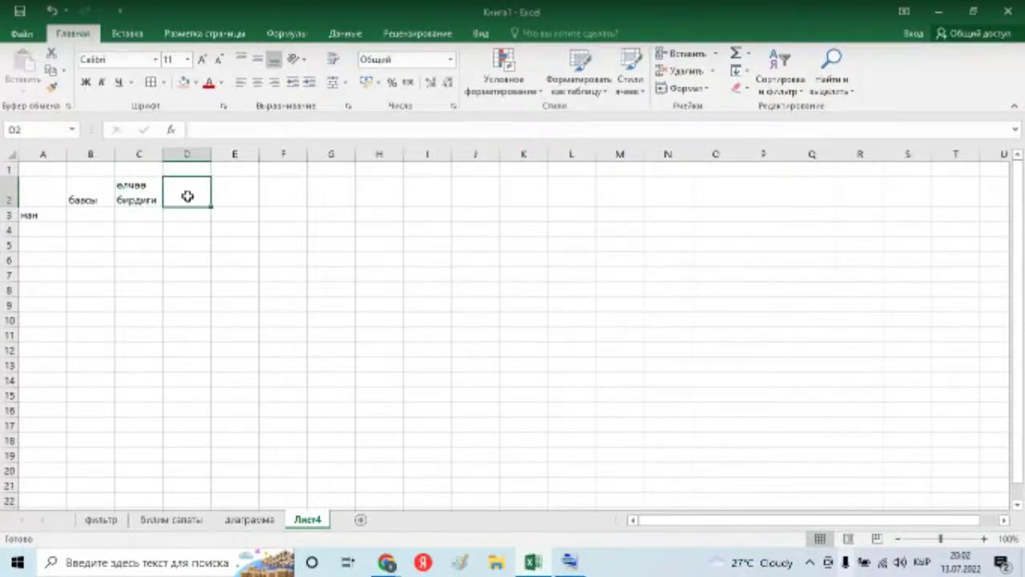
text(1 ск)
text(учуга)
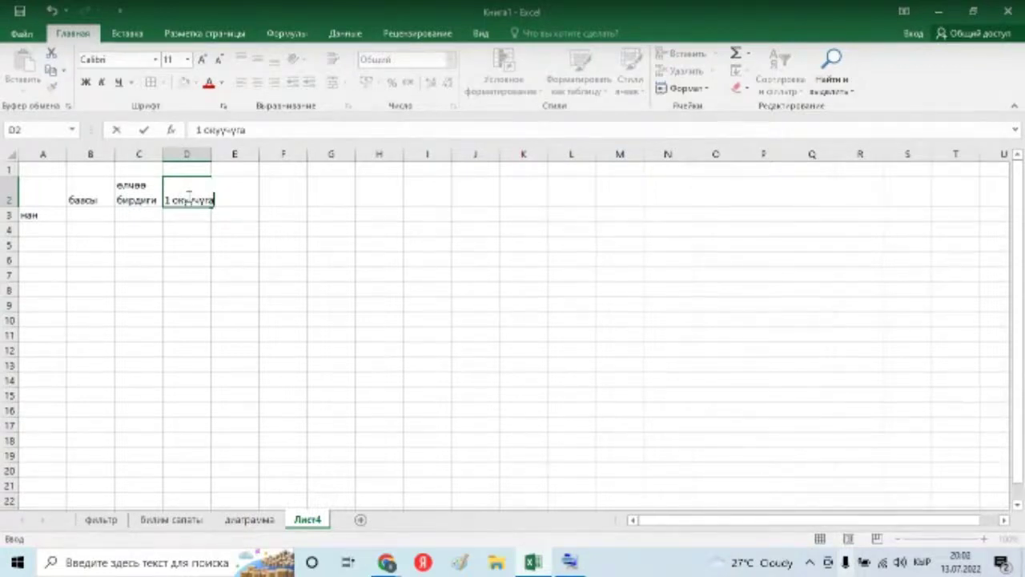
click(222, 217)
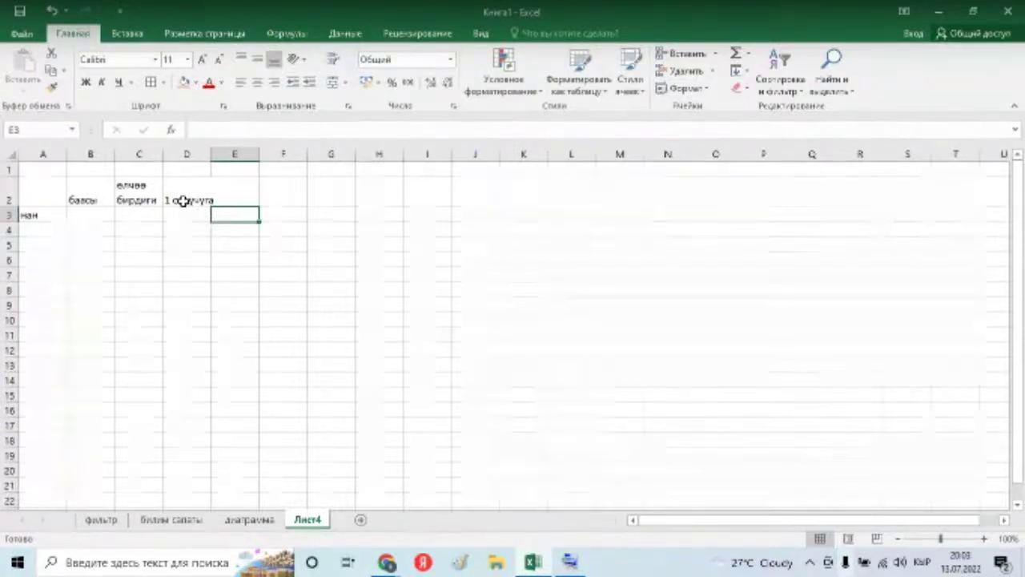
Step: Replace the header in D2 with 1 and enter 2, 3, 4 and 5 in cells E2 to H2
click(184, 202)
key(BackSpace)
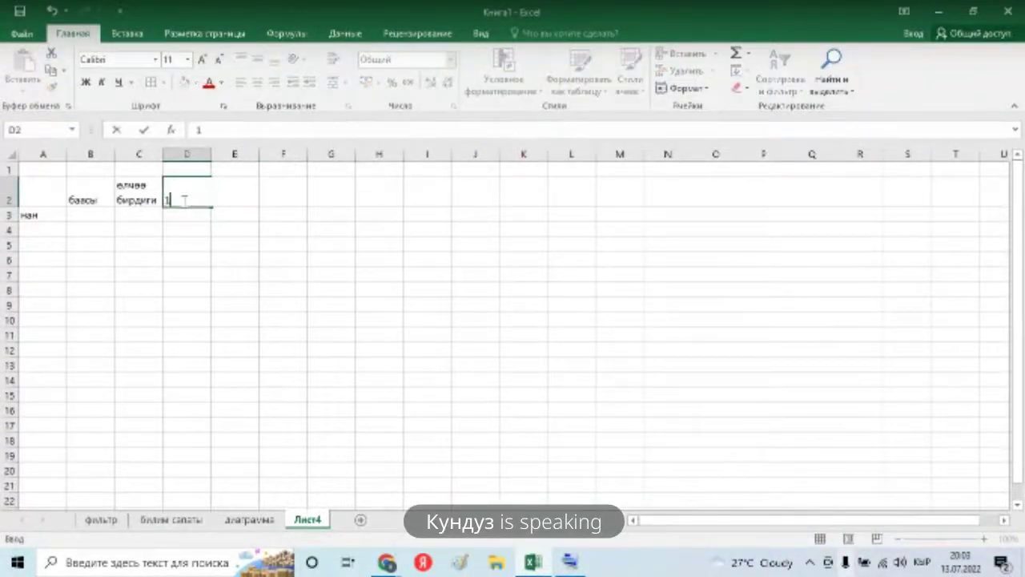
key(Tab)
text(2)
key(Tab)
text(3)
key(Tab)
text(4)
key(Tab)
text(5)
key(Return)
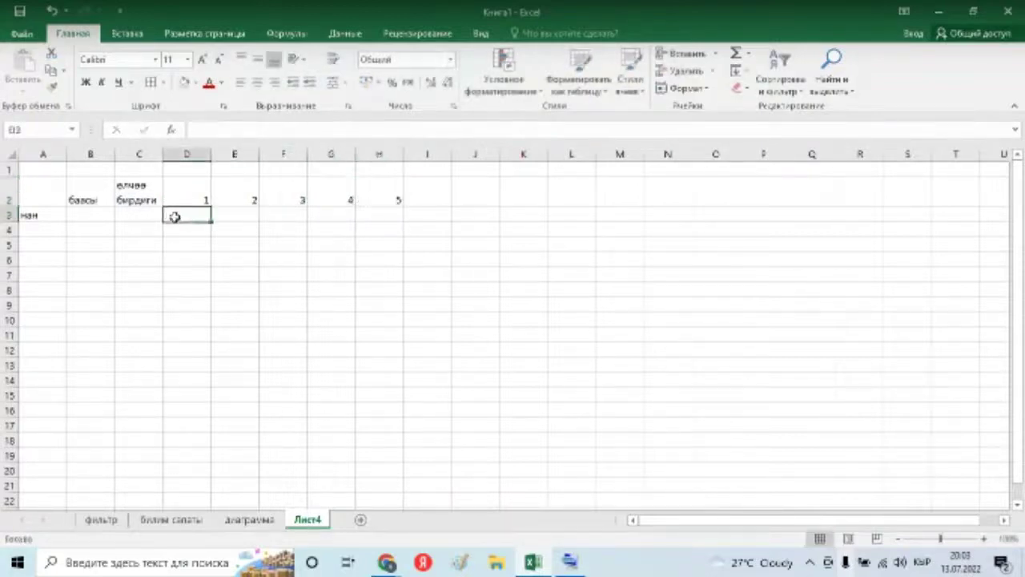
Step: Enter the price 35 in B3 and the unit "даана" in C3 for the нан row
click(93, 217)
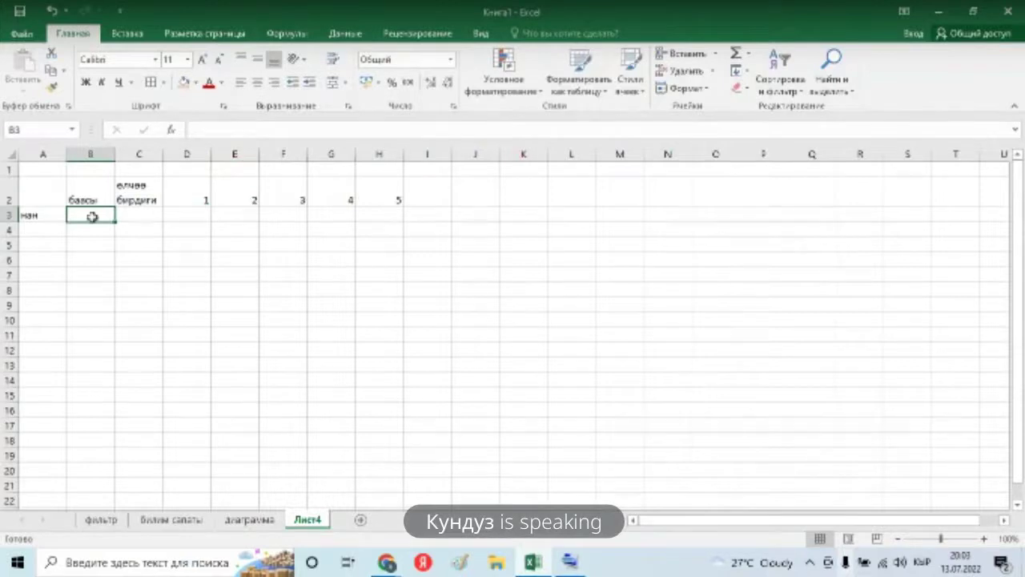
text(35)
click(133, 217)
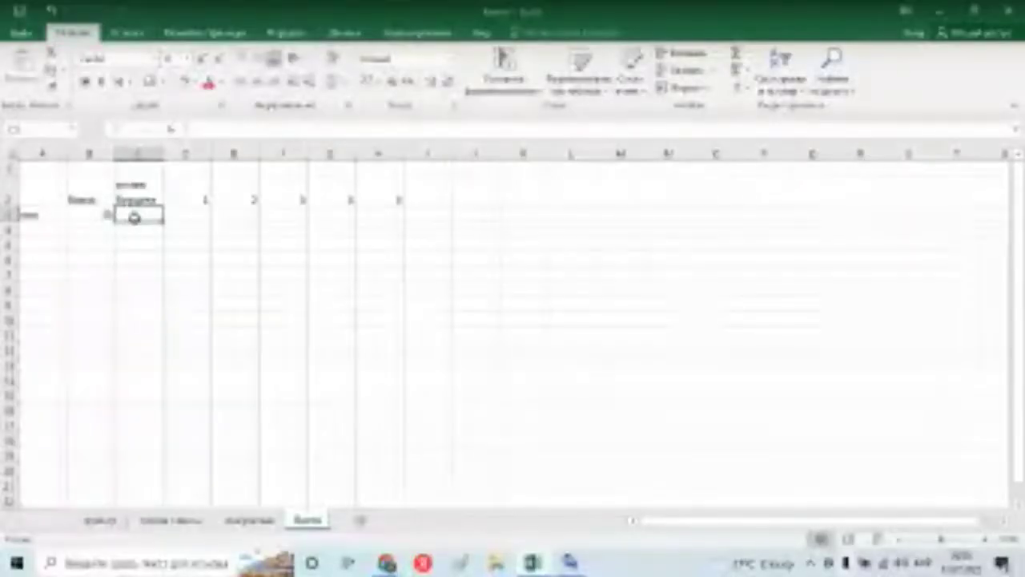
text(=B3*)
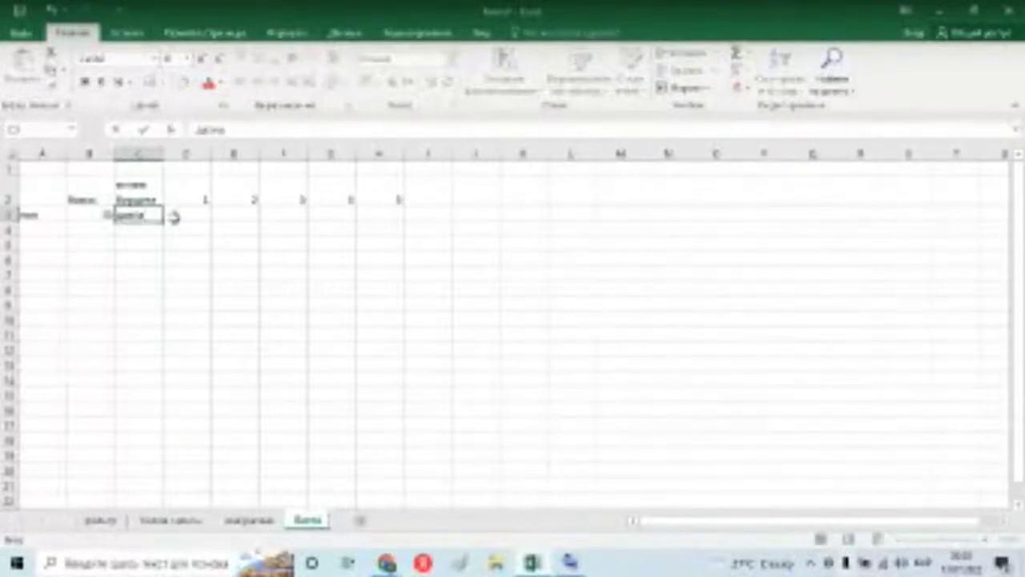
Step: Enter the quantities 4, 4, 3, 3 and 4 in cells D3 to H3 of the нан row
click(189, 216)
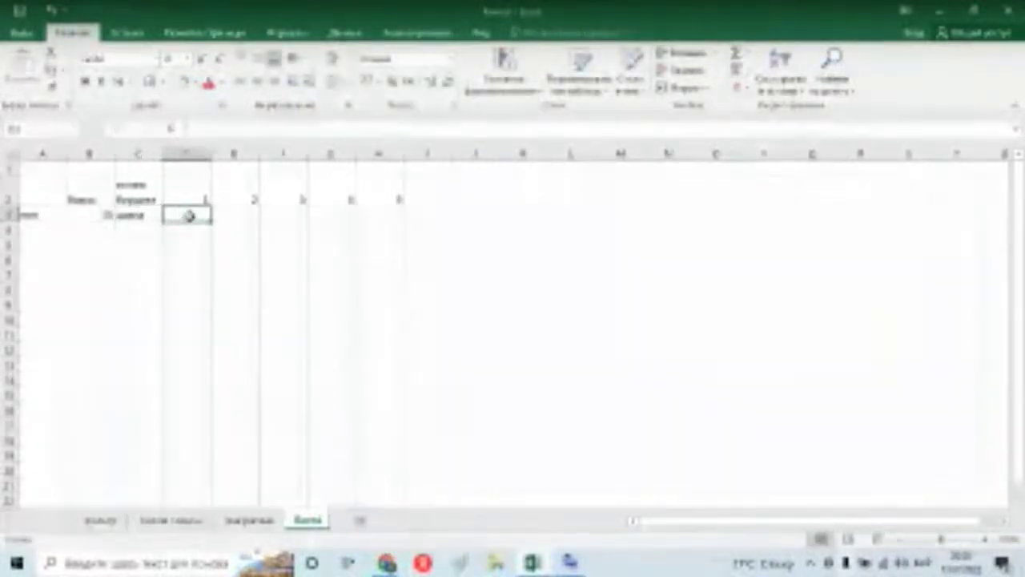
text(=)
key(Tab)
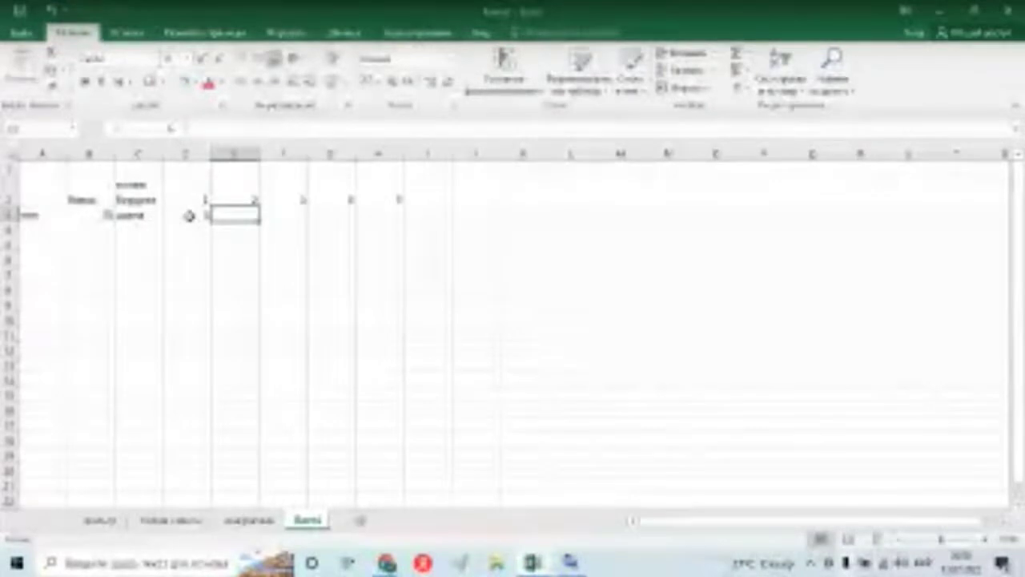
text(6)
key(Tab)
text(5)
key(Tab)
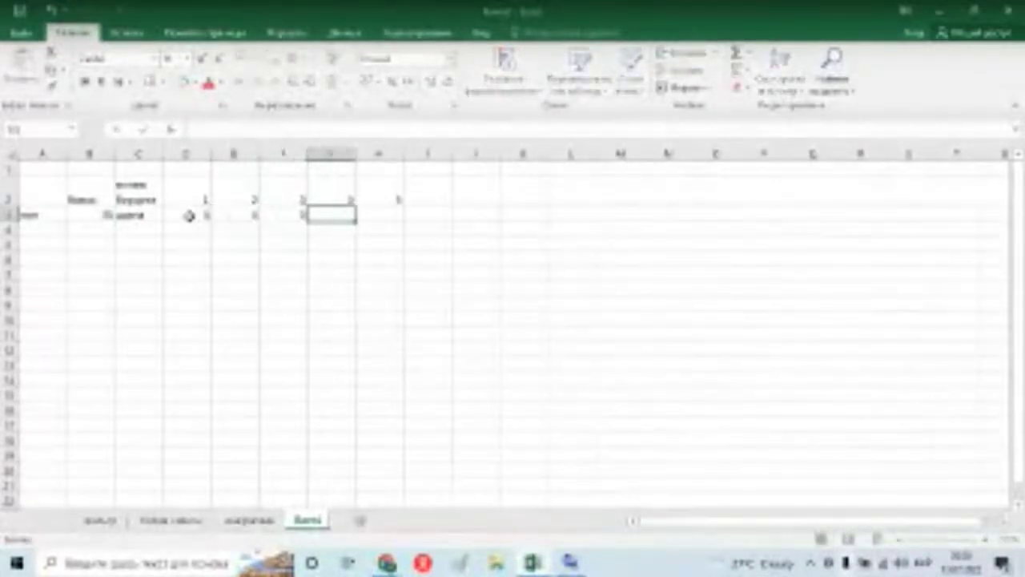
text(1)
text(6)
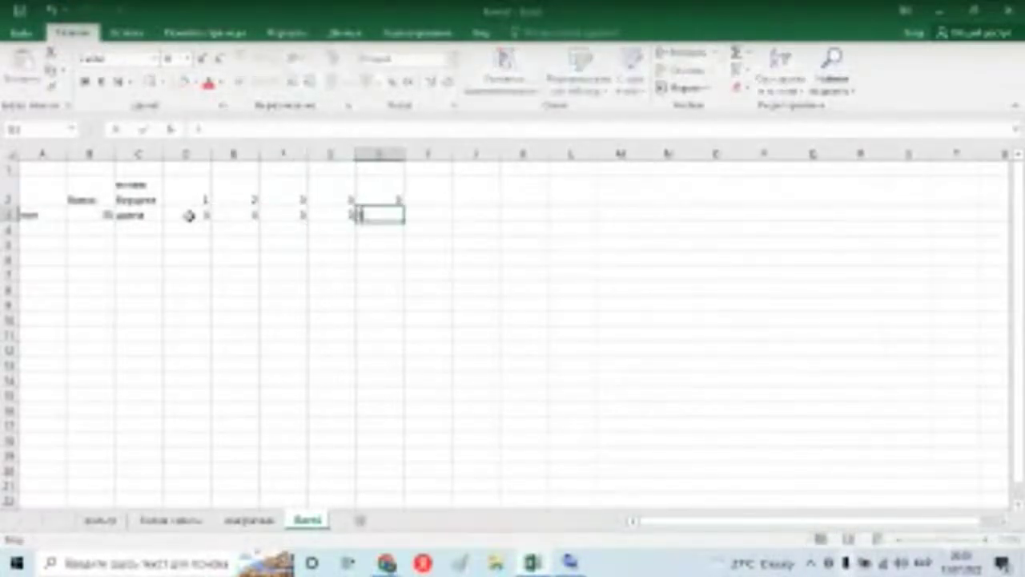
key(Tab)
Step: Enter the headers "жумалы" in cell I2 and "баасы" in cell J2
click(419, 192)
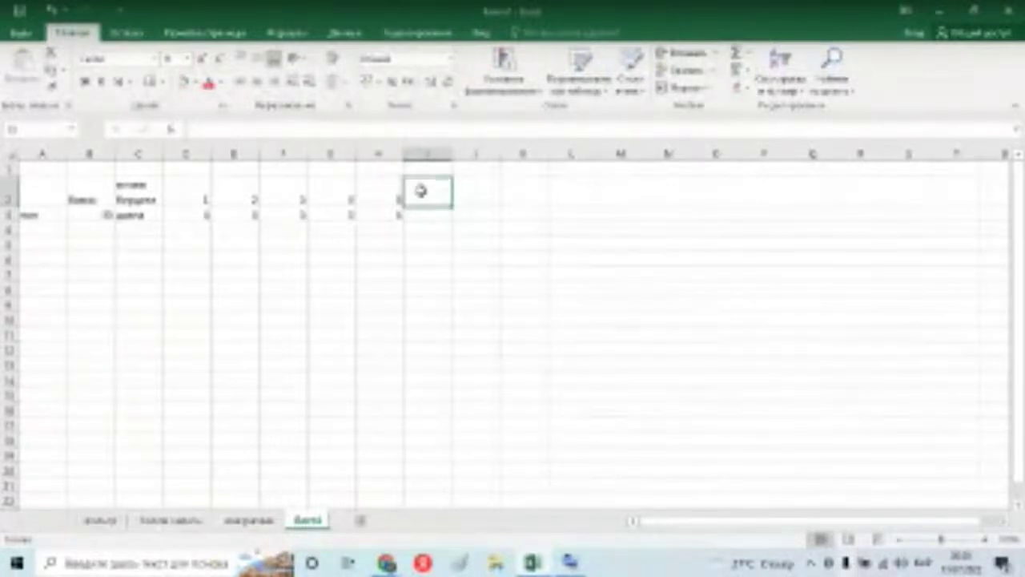
text(=сумм()
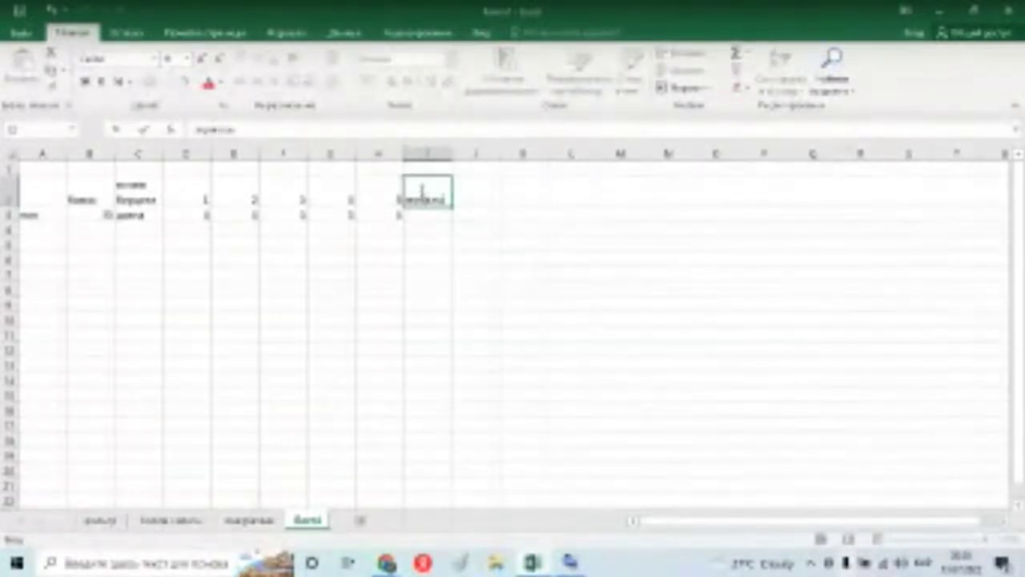
click(470, 194)
text(баз)
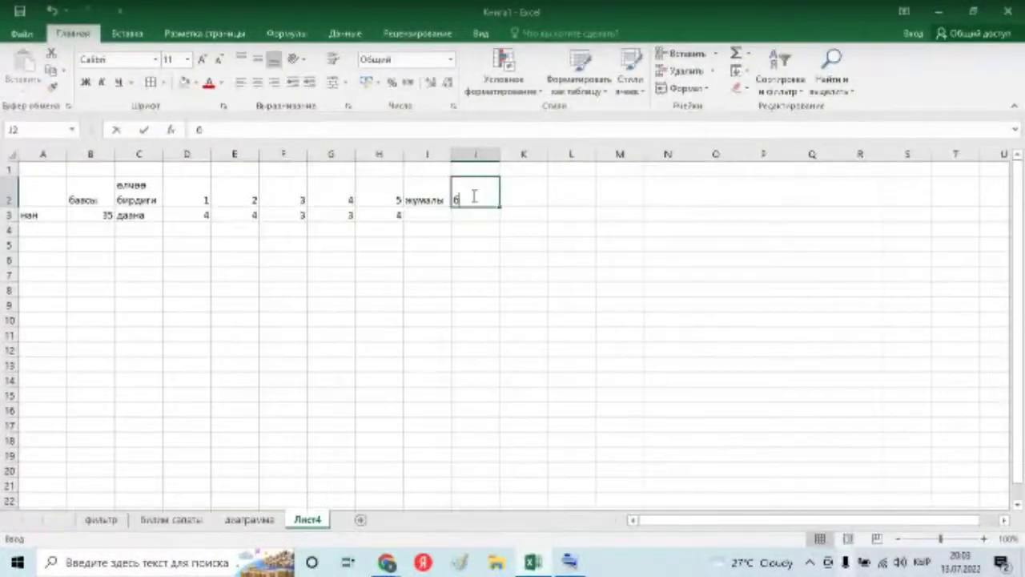
click(515, 218)
Step: Total the quantities in D3:H3 with the sum function so the result goes in cell I3
click(422, 215)
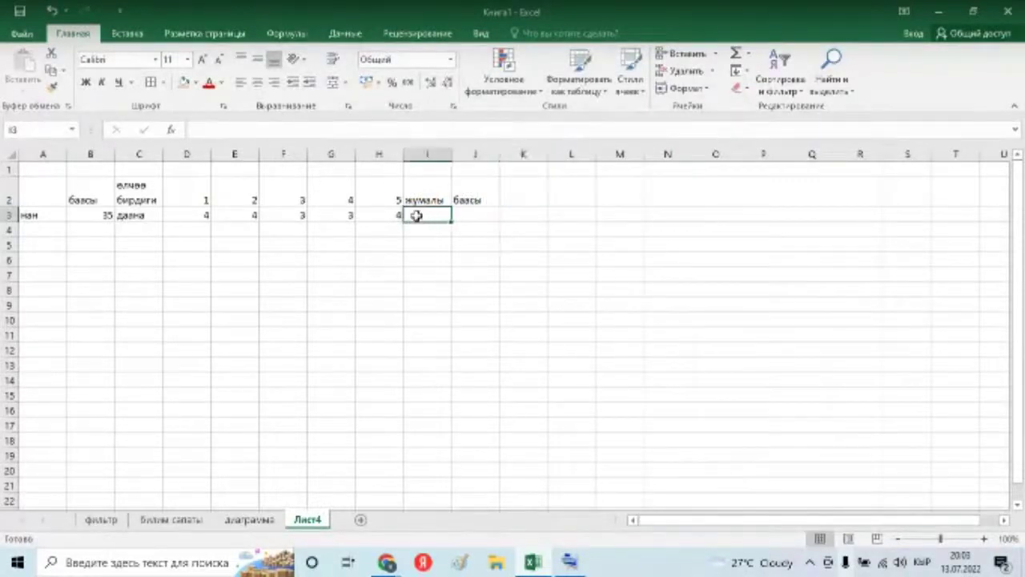
click(201, 217)
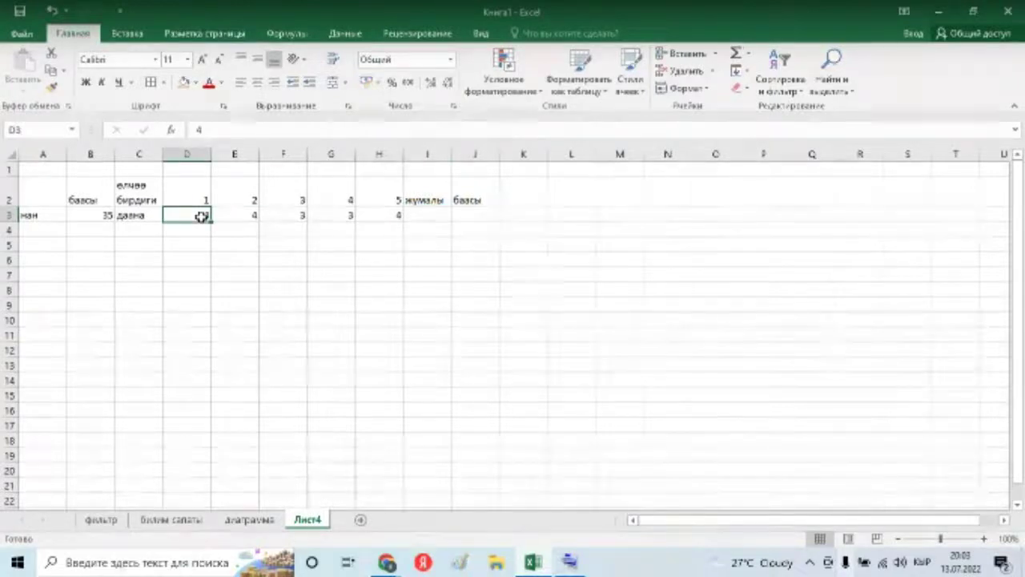
key(shift+Right)
key(shift+Right)
key(shift+Right)
key(shift+Right)
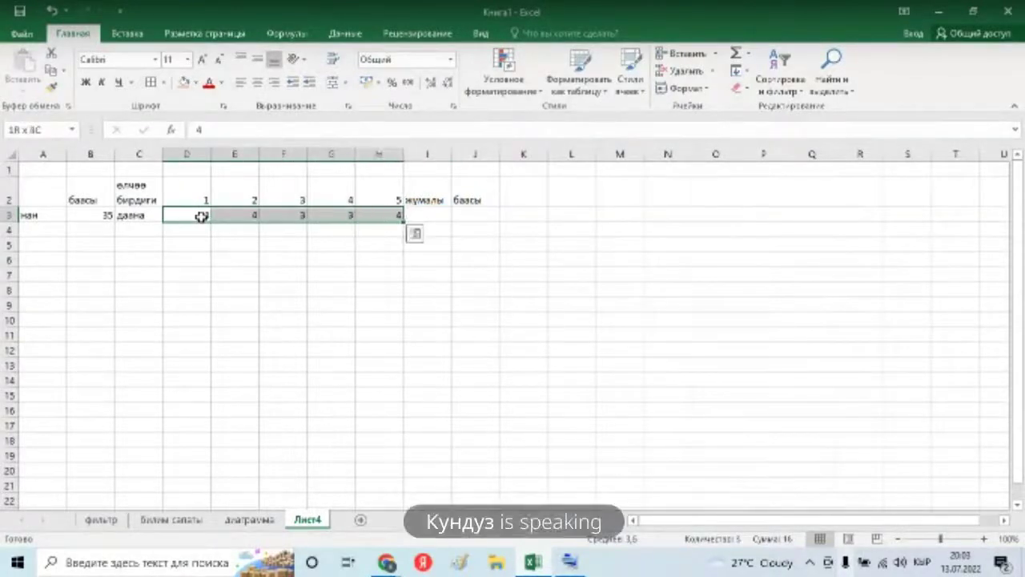
click(750, 54)
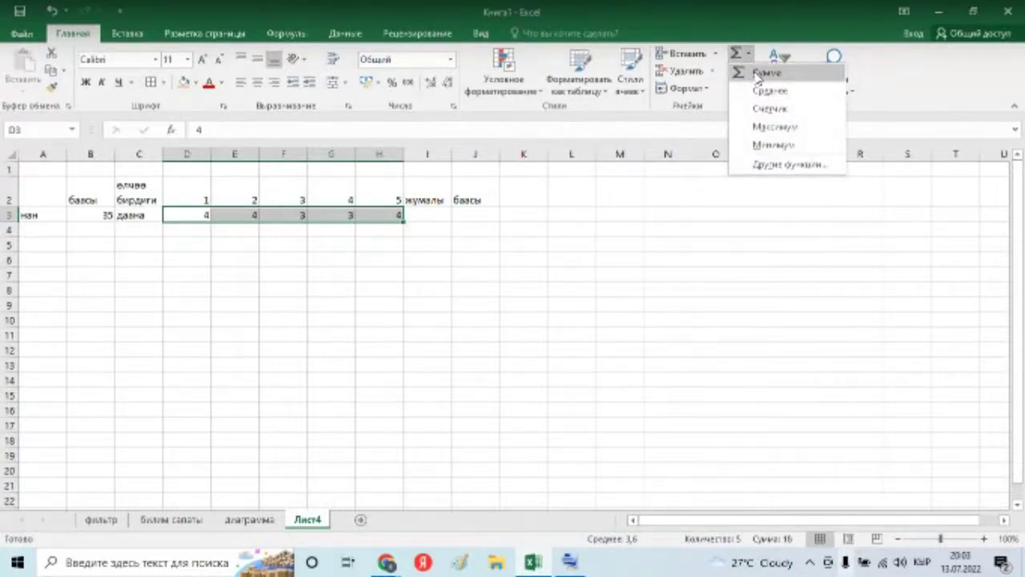
click(754, 72)
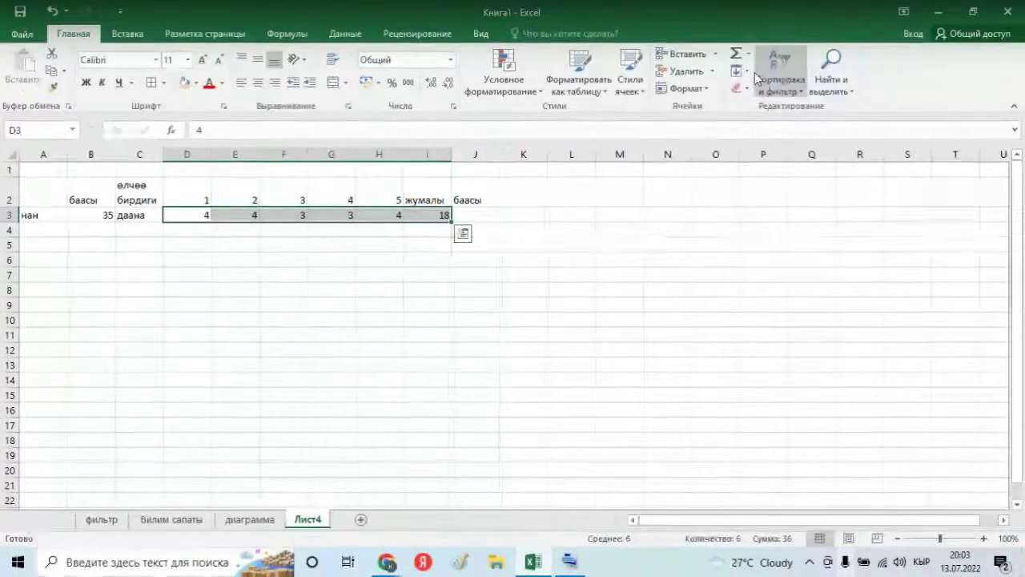
click(434, 224)
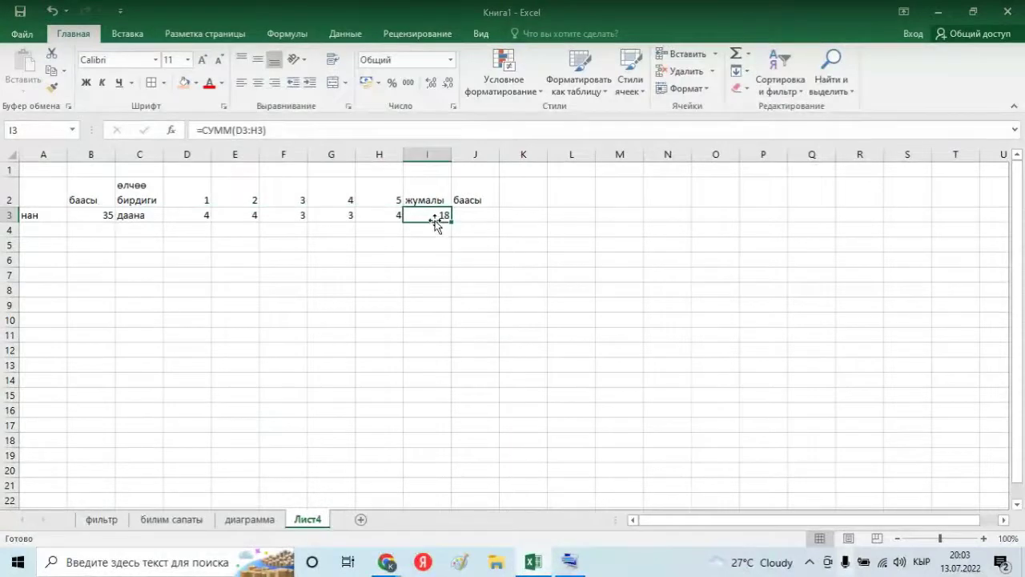
Step: Enter the formula =I3*B3 in cell J3 to multiply the total quantity by the unit price
click(97, 218)
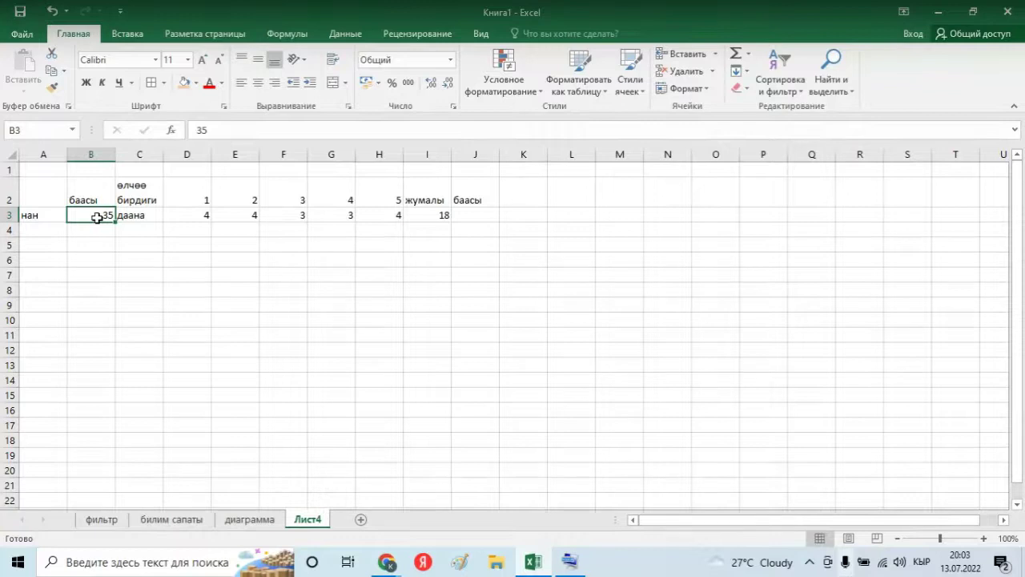
click(474, 215)
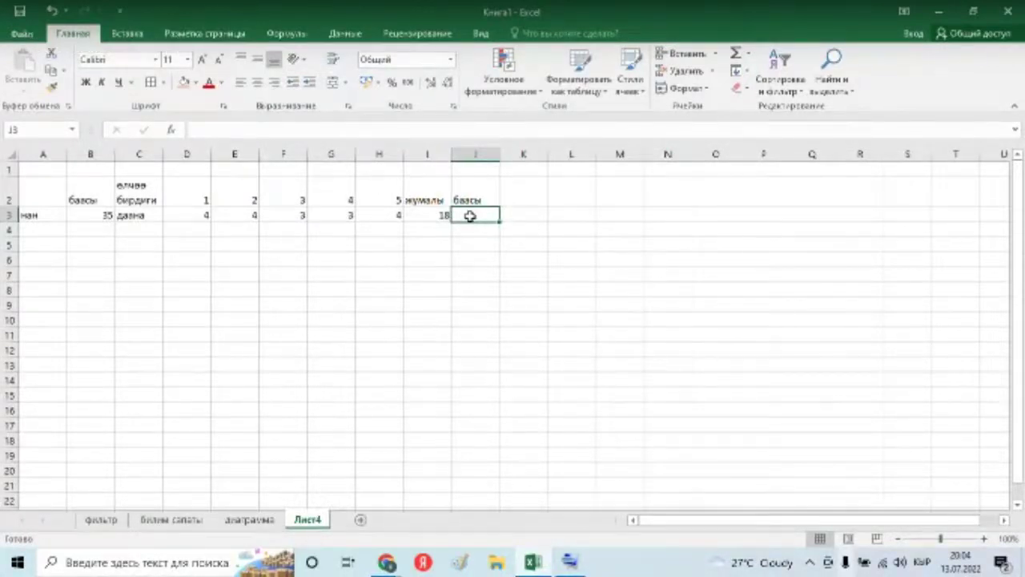
text(=)
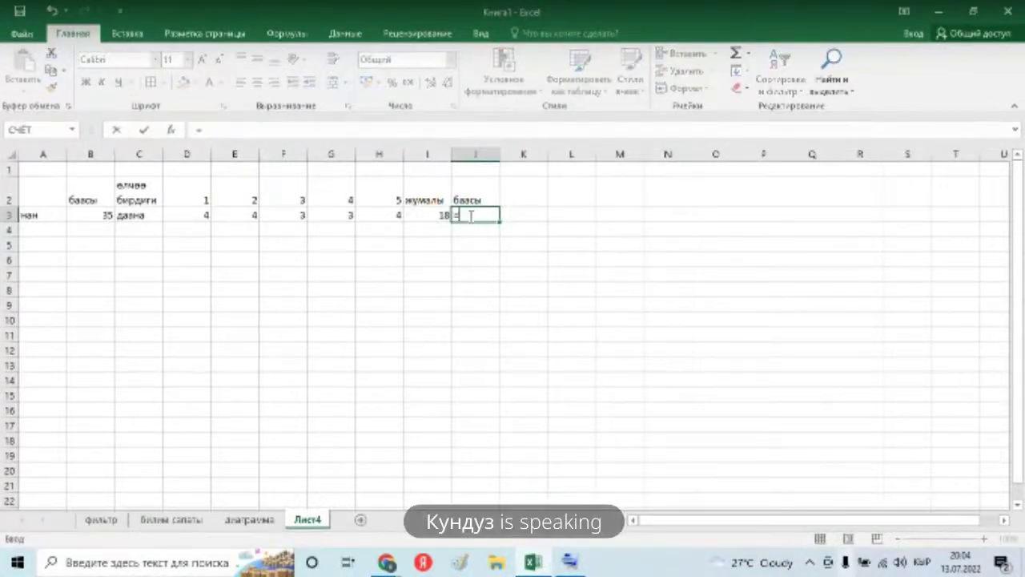
click(428, 215)
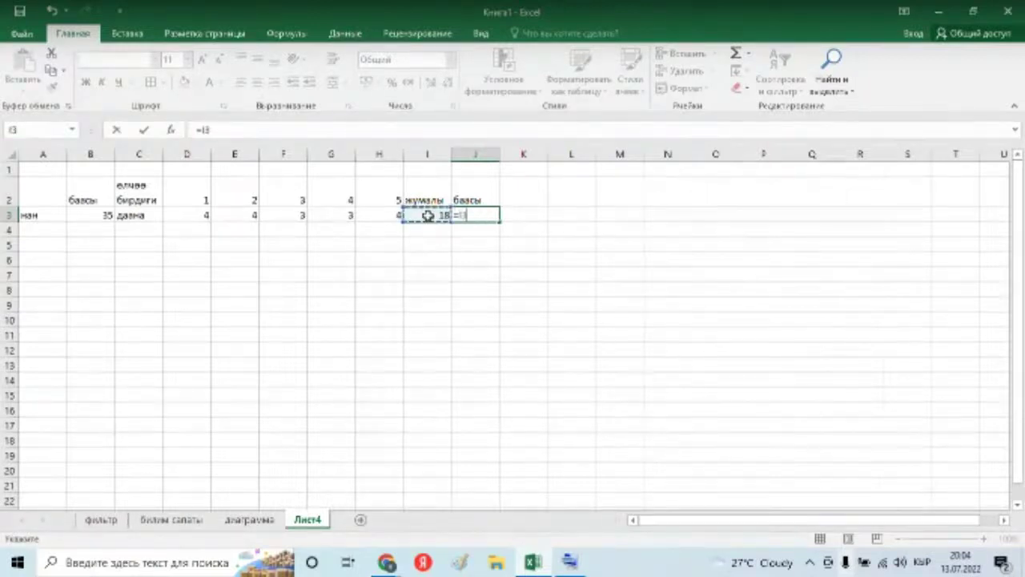
text(*)
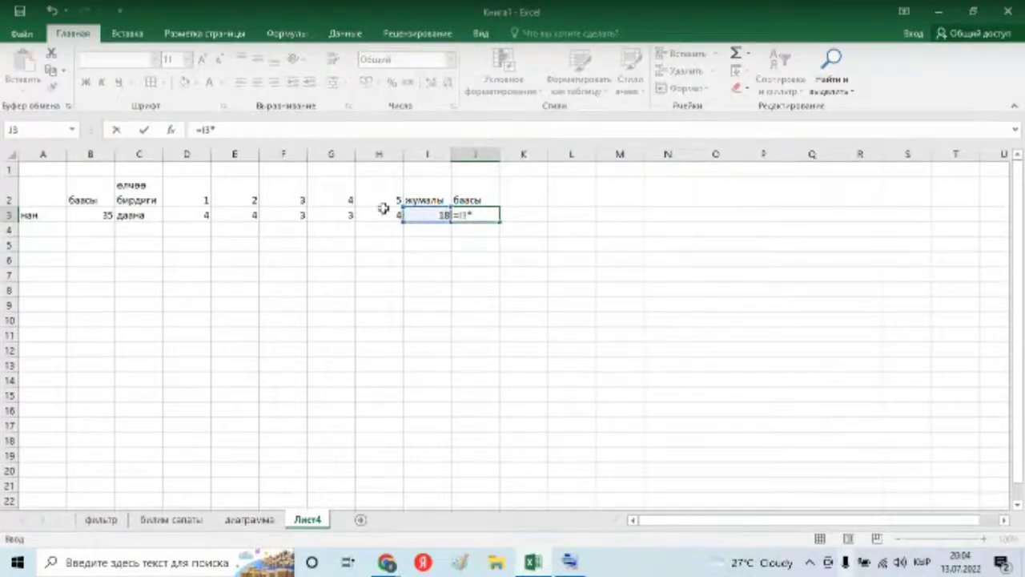
click(99, 214)
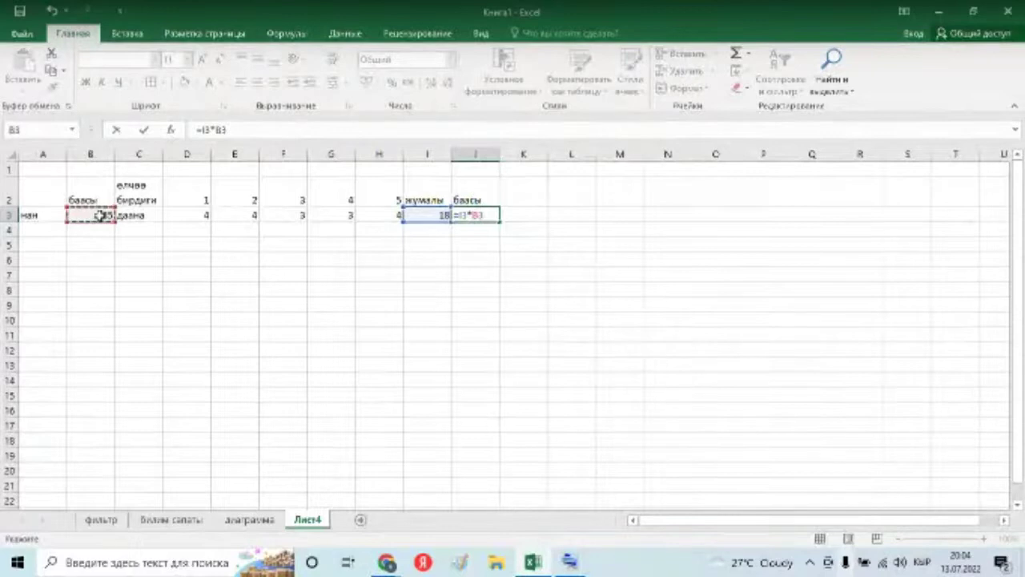
key(Return)
click(472, 213)
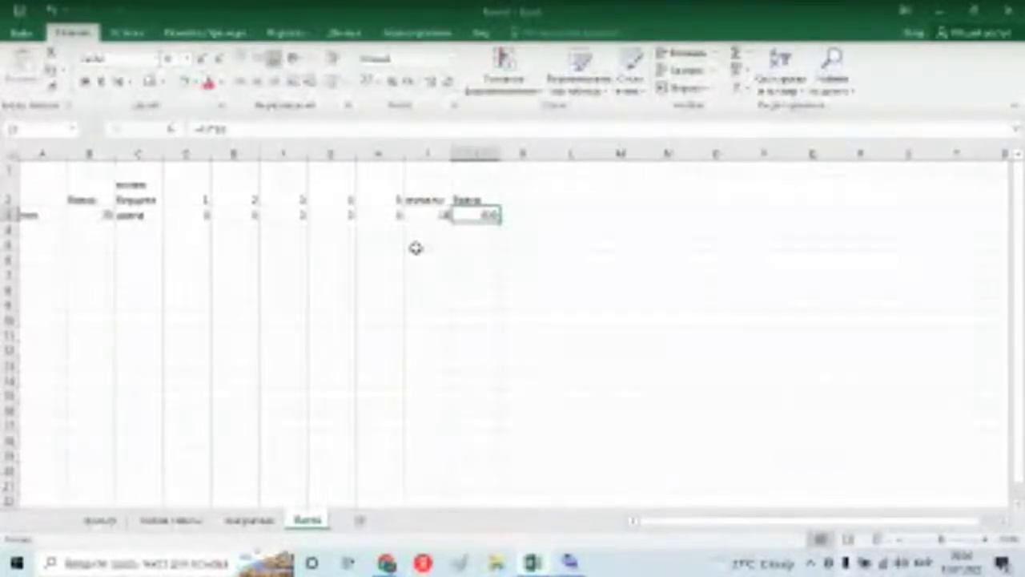
Step: Rename the Лист4 worksheet as "формула"
right_click(321, 523)
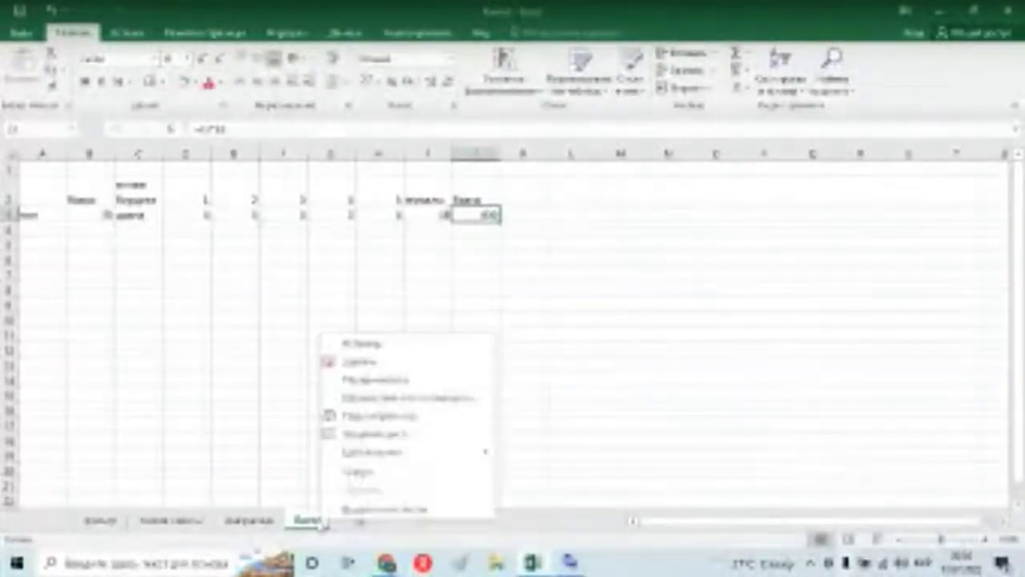
click(368, 382)
key(BackSpace)
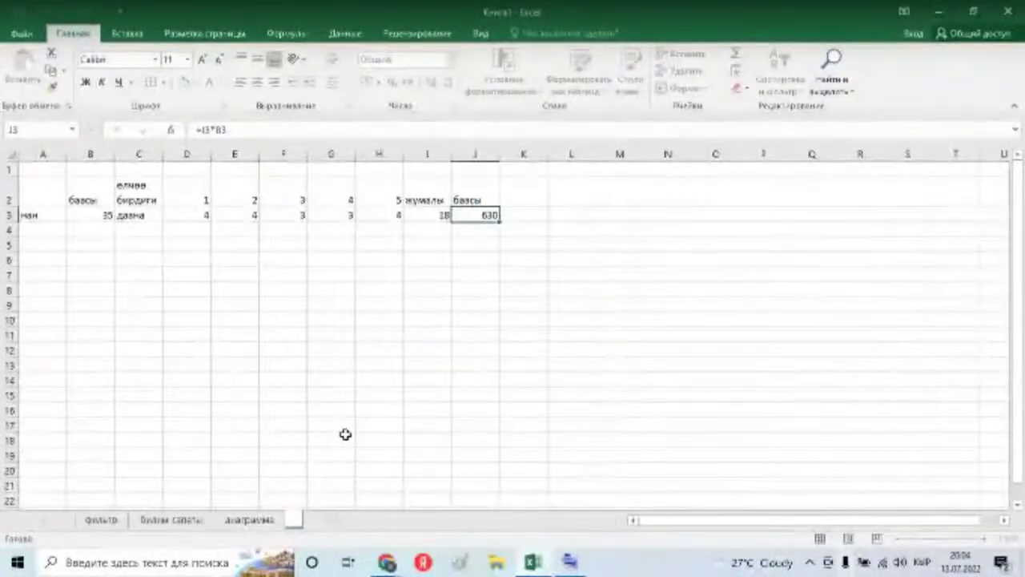
text(фв)
text(рмула)
click(345, 436)
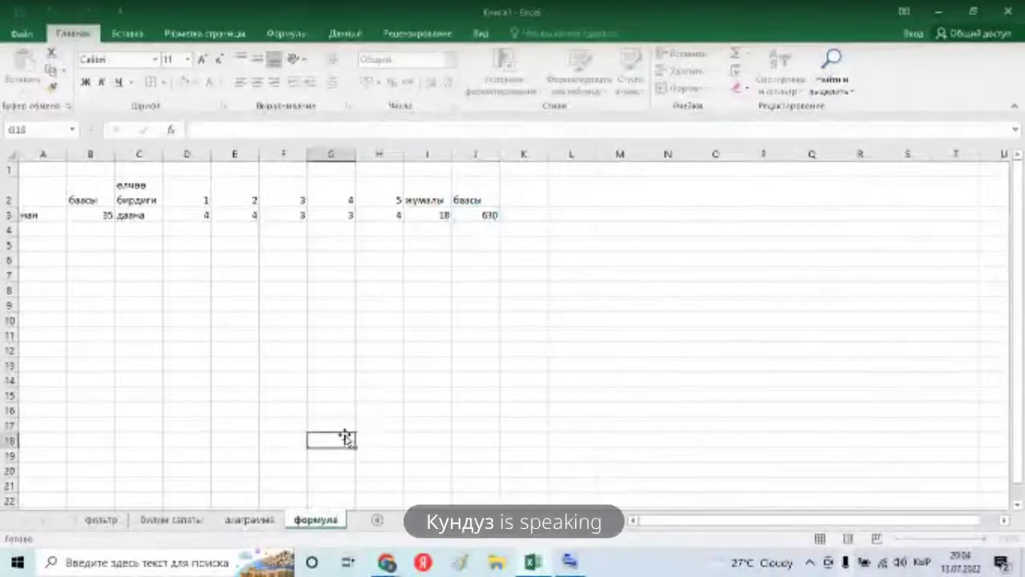
click(519, 413)
Step: Start saving the workbook under a new name and choose the local disk as the save location
click(22, 34)
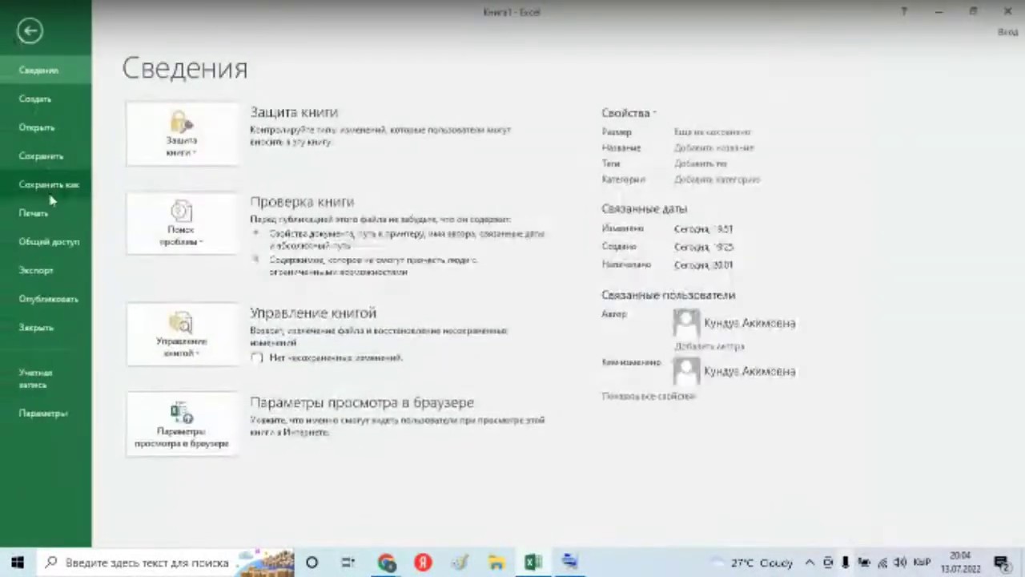
click(53, 184)
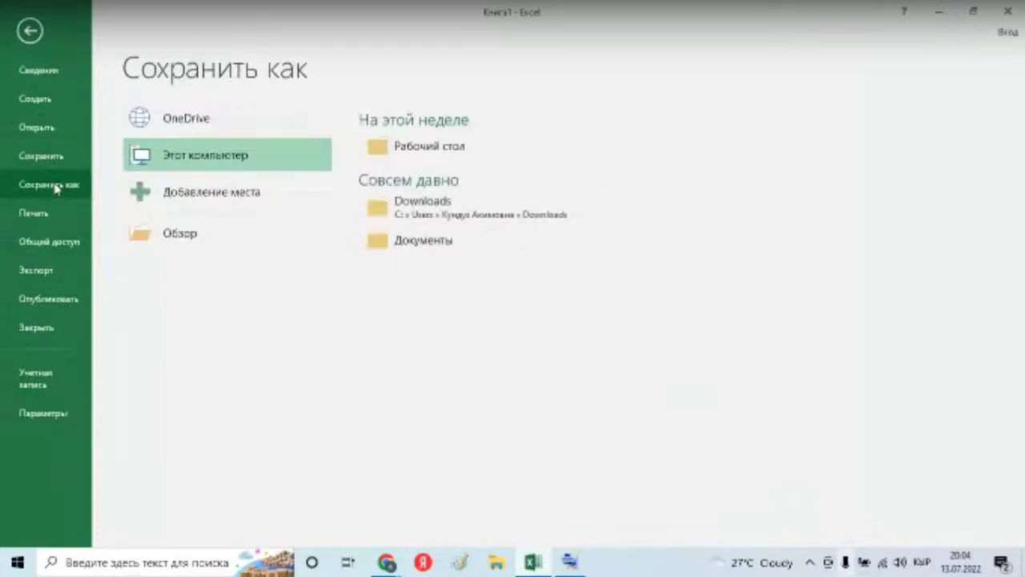
click(179, 233)
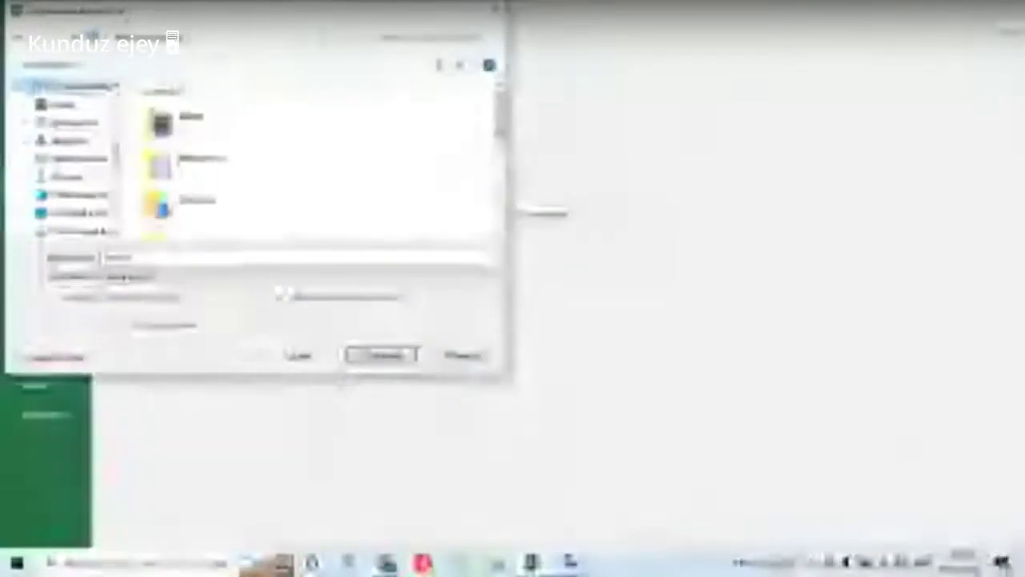
scroll(510, 162, down, 5)
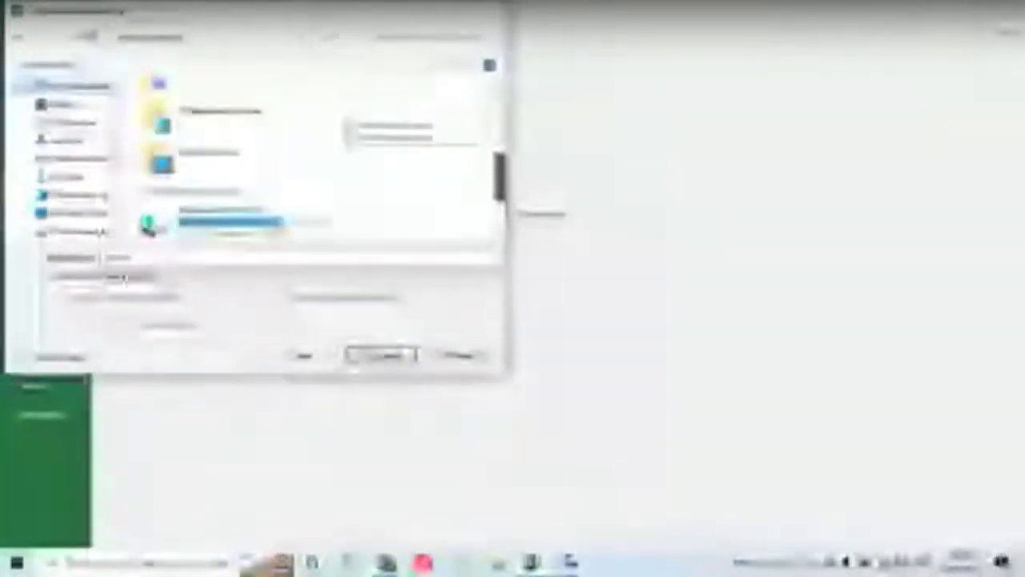
double_click(296, 212)
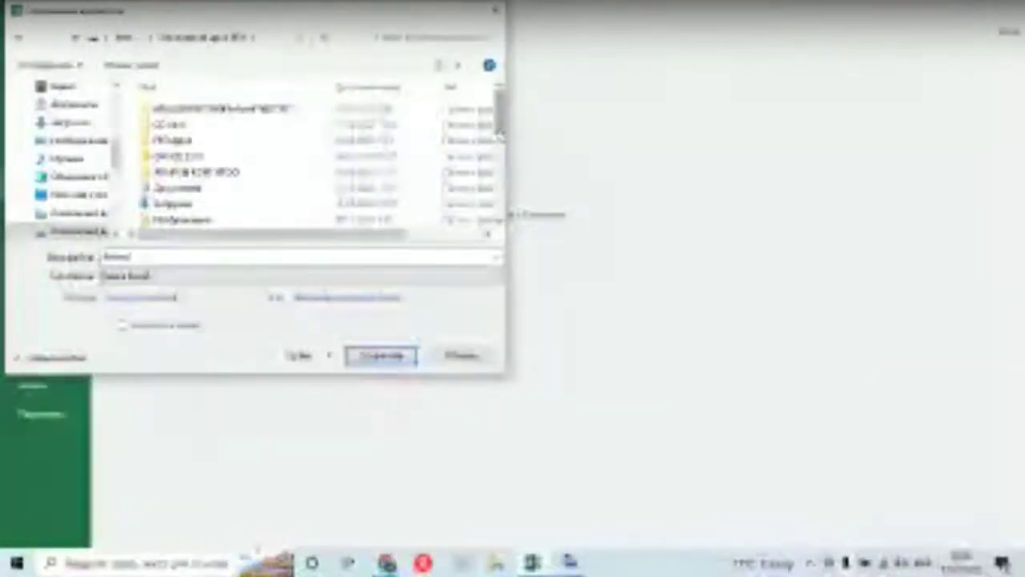
scroll(499, 128, down, 2)
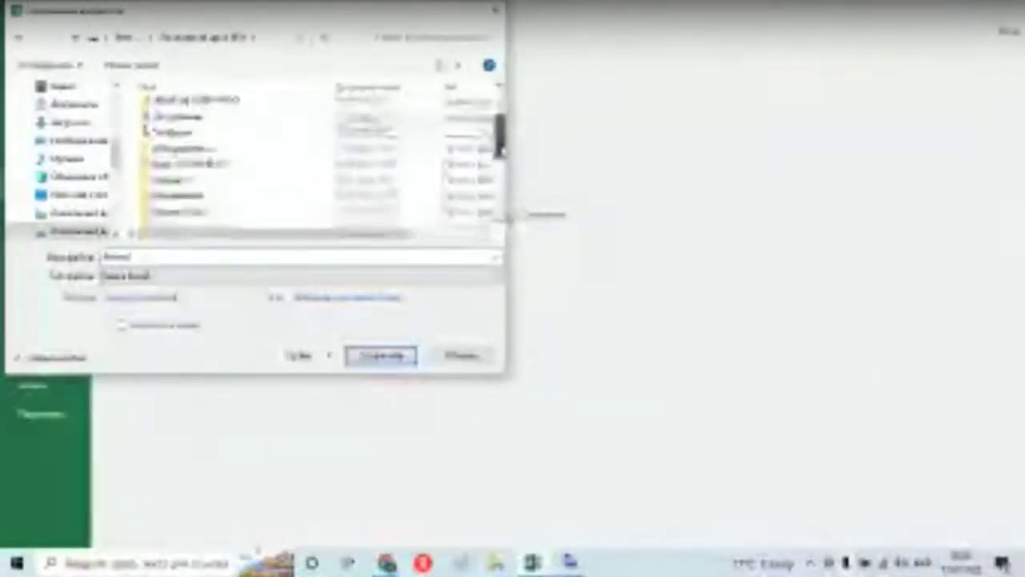
double_click(192, 162)
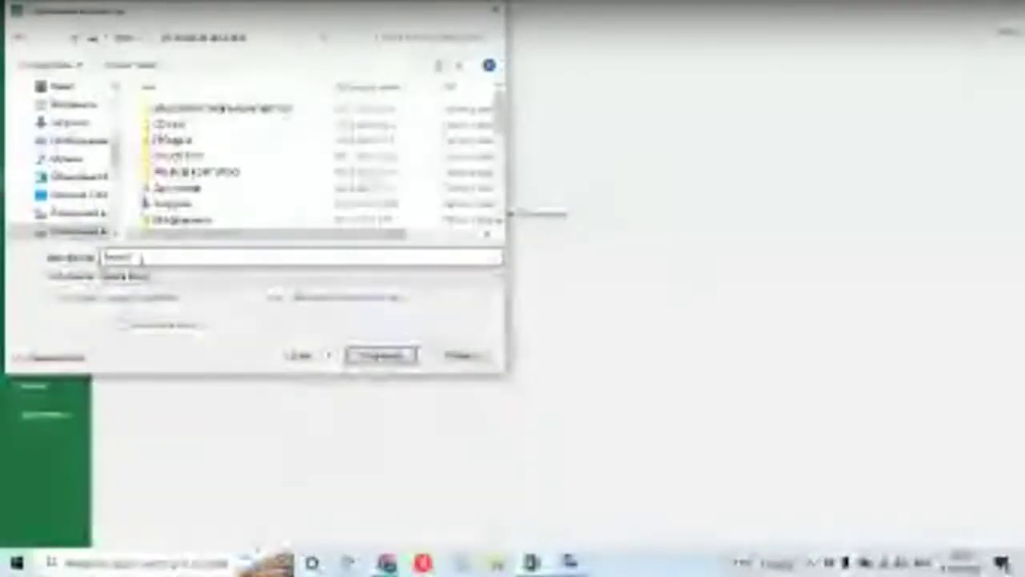
Step: Name the workbook "Экономика" and save it in the chosen location
double_click(141, 258)
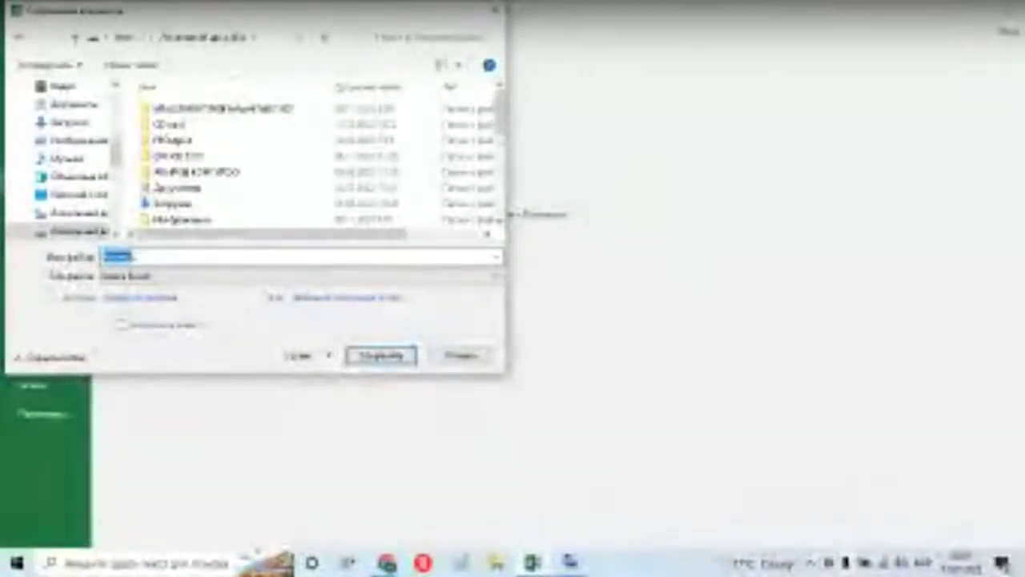
text(Э)
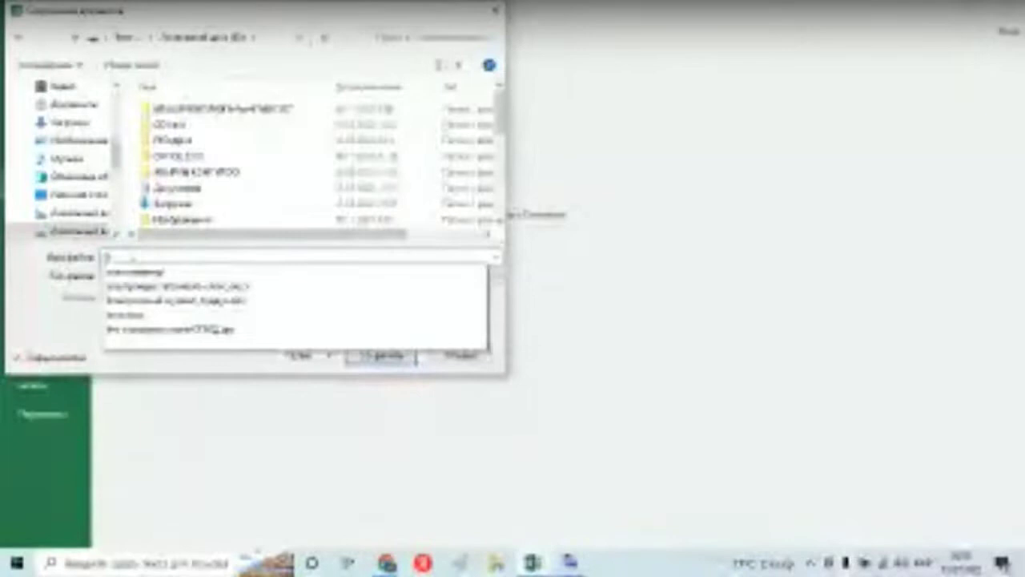
text(кономика)
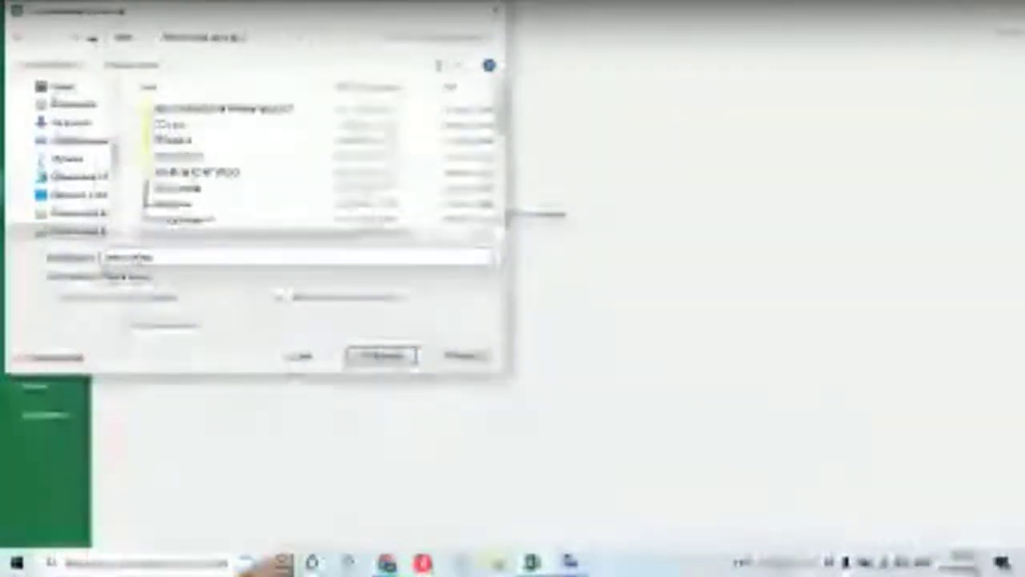
click(381, 356)
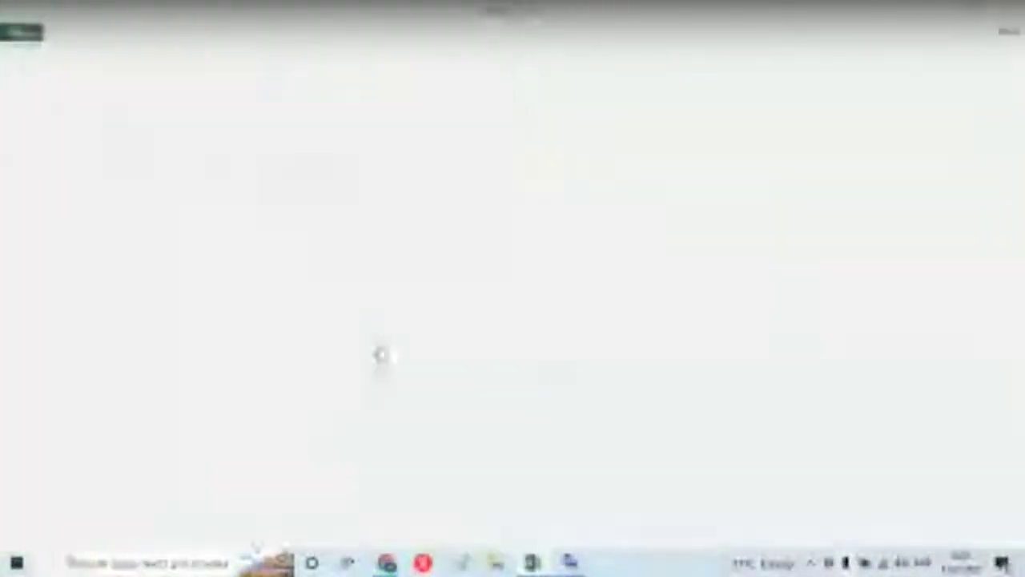
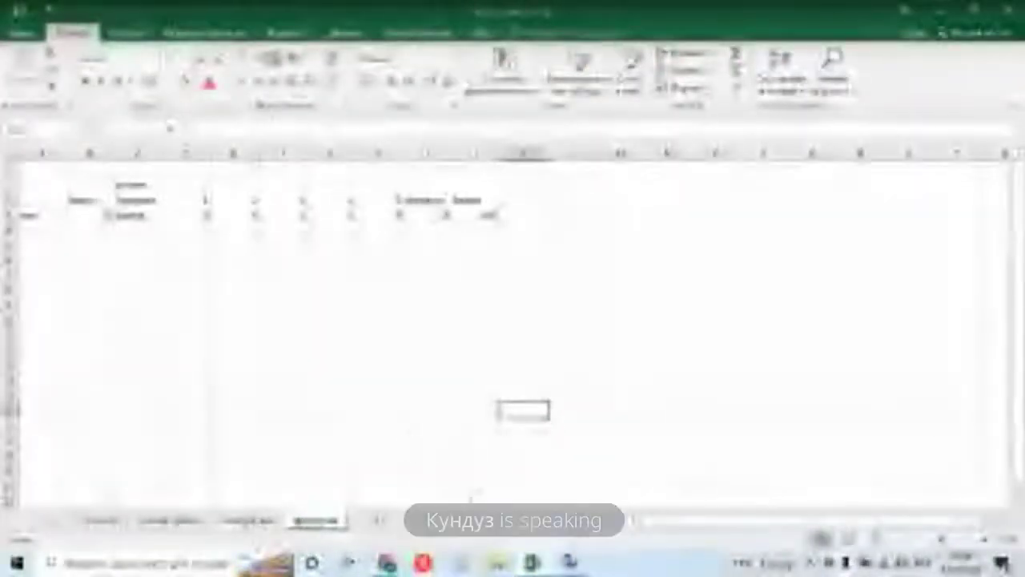
Step: Show the on-screen keyboard with its Shift characters and close it
click(278, 560)
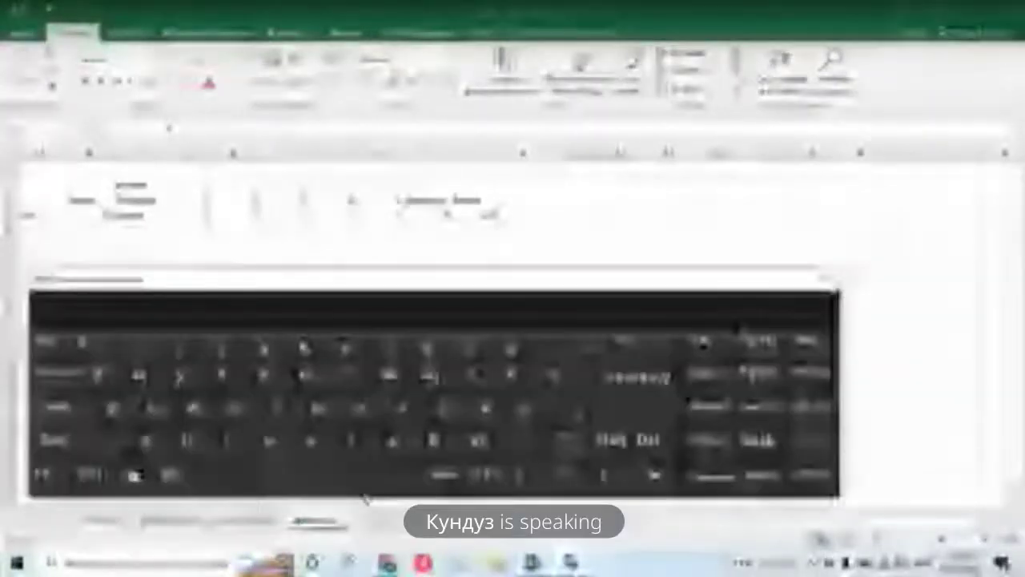
click(84, 444)
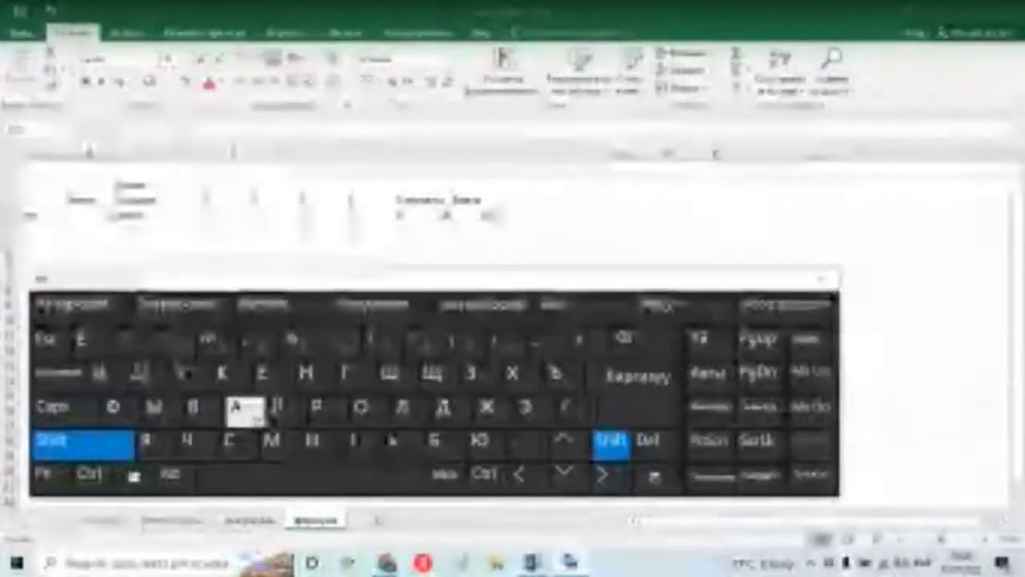
click(244, 410)
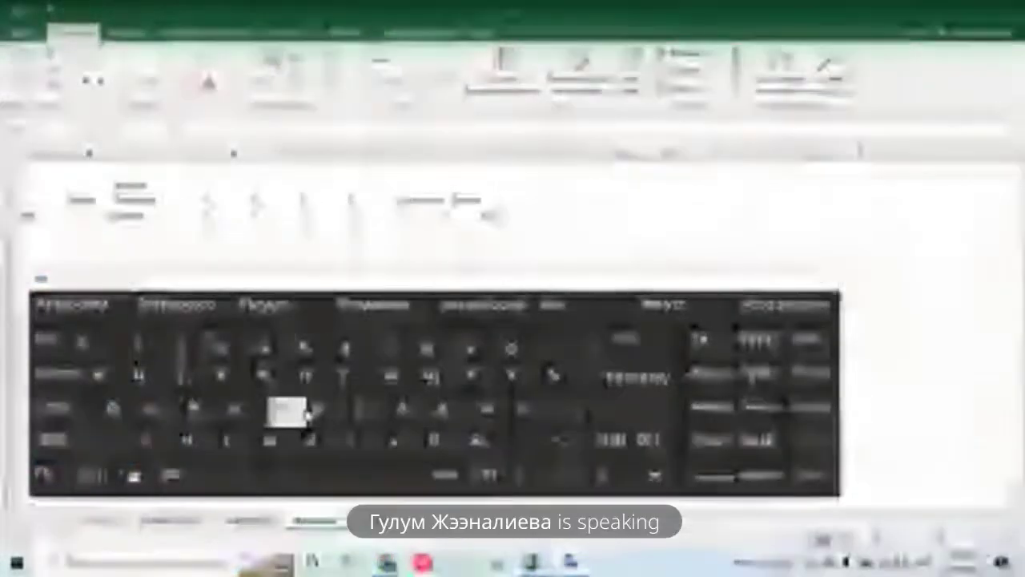
click(306, 412)
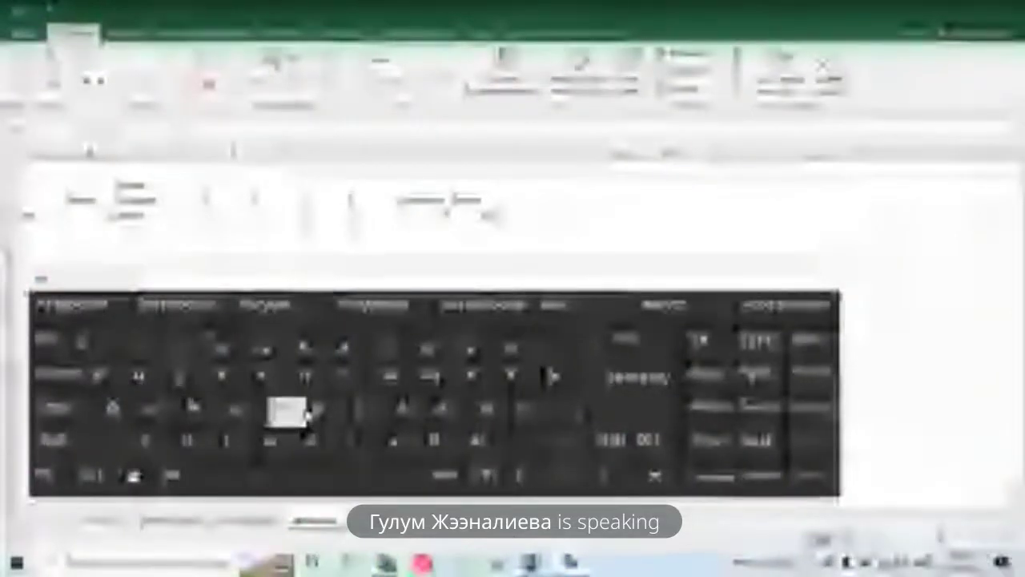
click(306, 413)
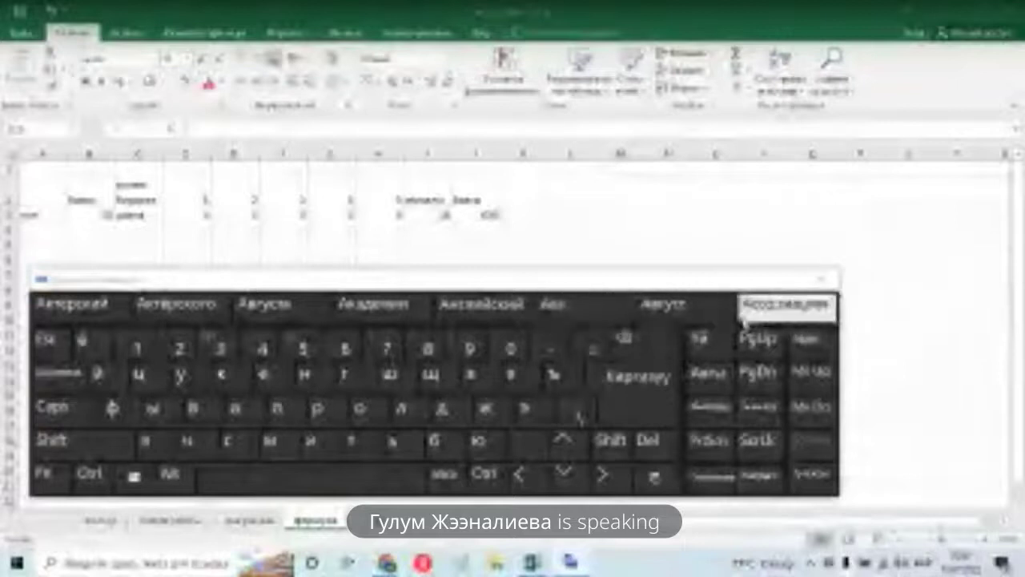
click(761, 280)
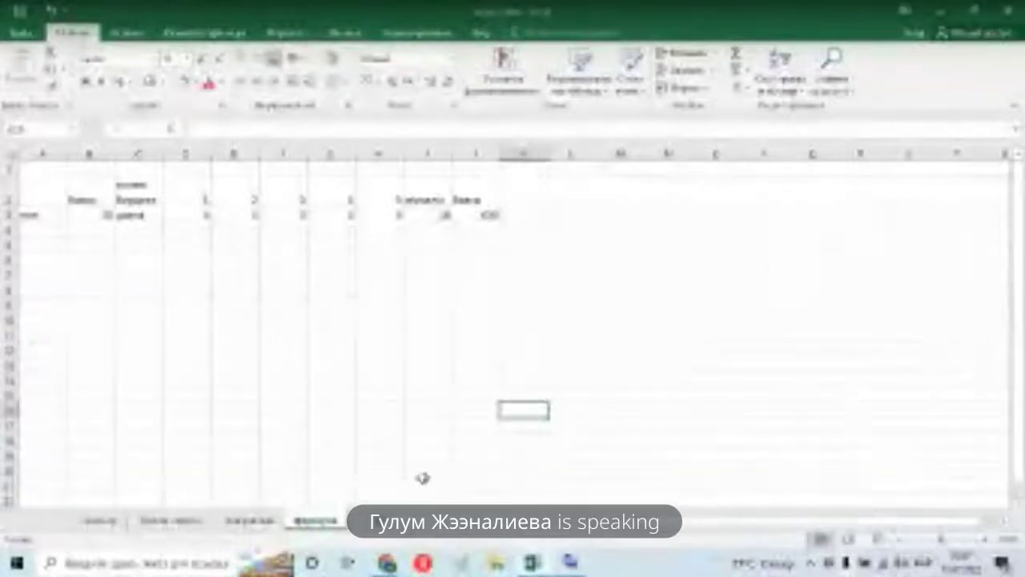
Step: Select and copy the grades table on the билим сапаты sheet down to its percentage row, excluding the last column, and go to the диаграмма sheet
click(170, 521)
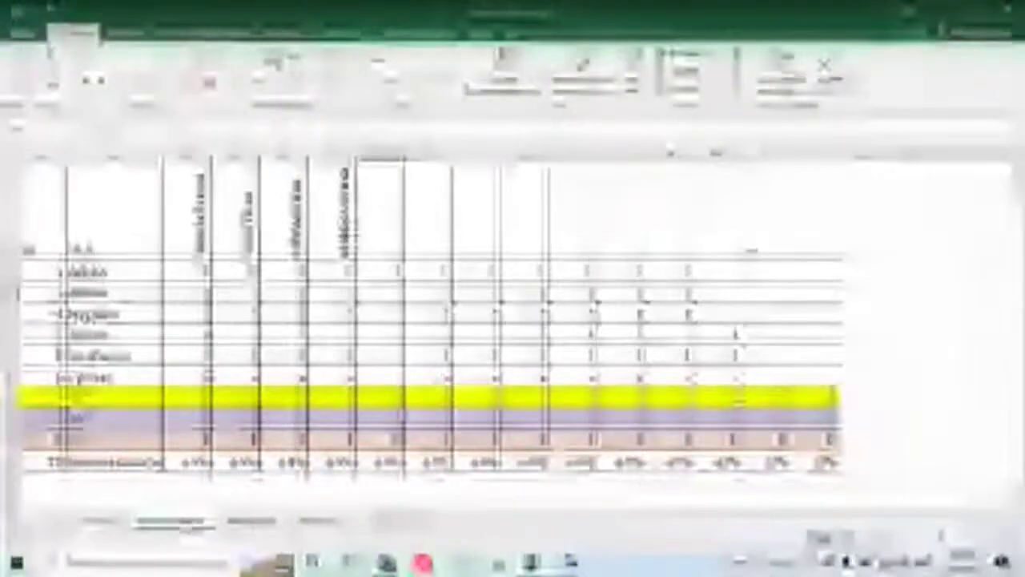
drag(112, 212, 837, 337)
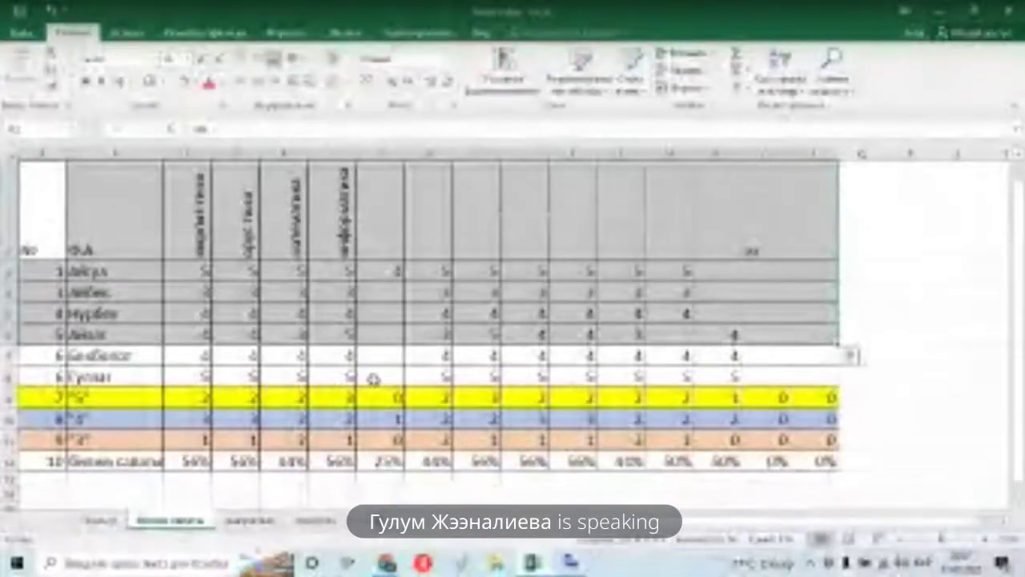
key(shift+Left)
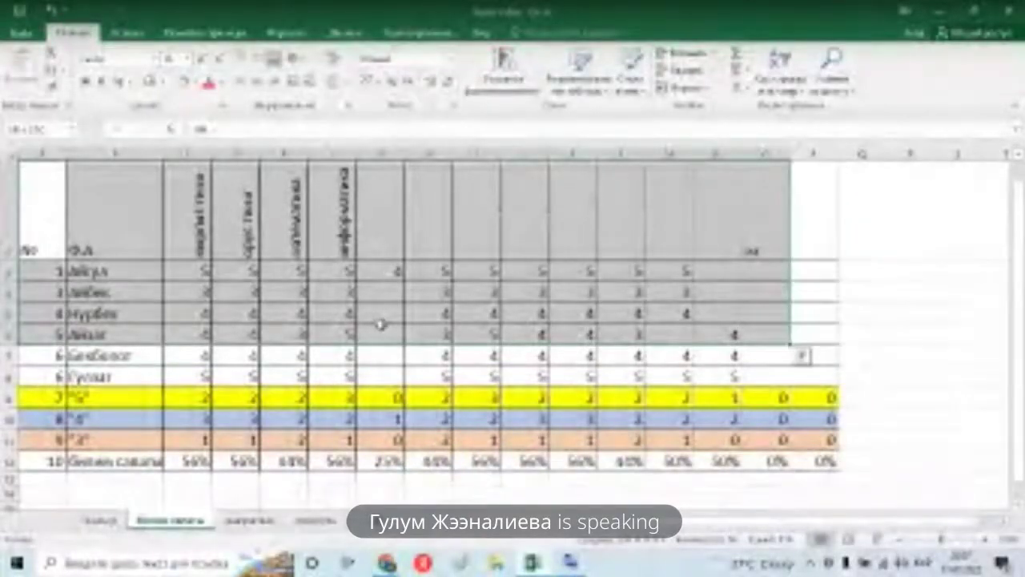
key(shift+Down)
key(shift+Down)
key(shift+Down)
key(shift+Down)
key(shift+Down)
key(shift+Down)
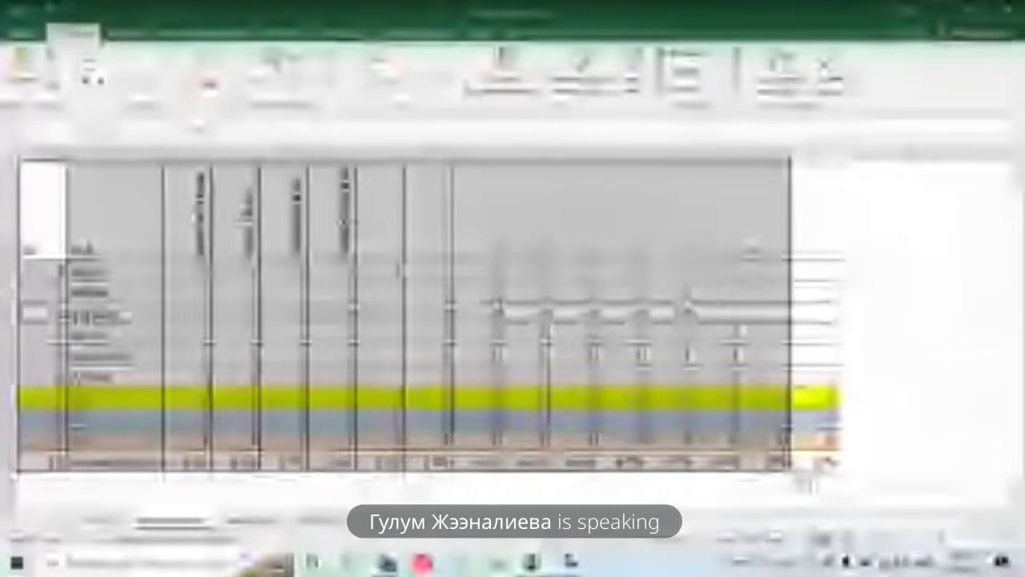
click(245, 520)
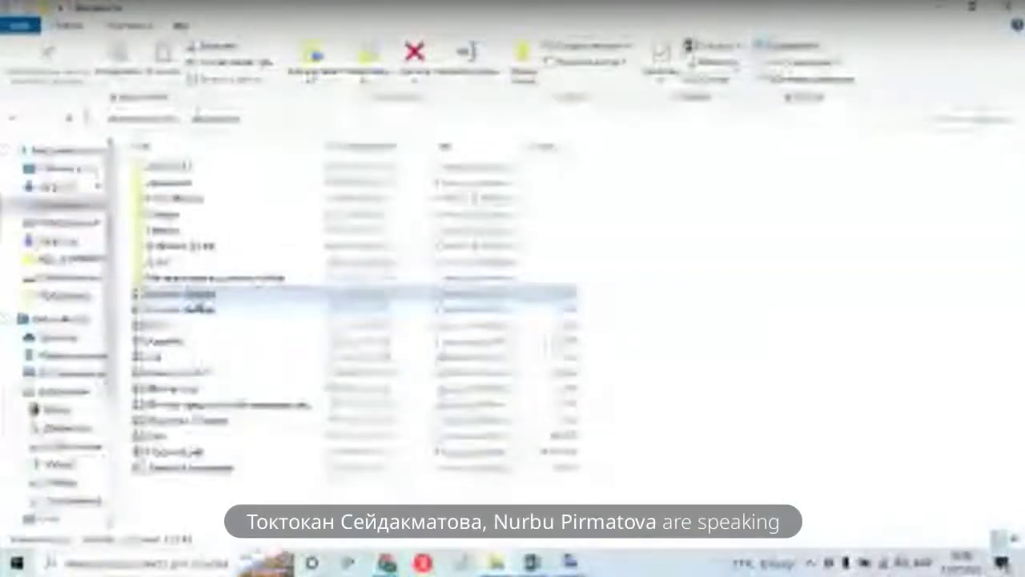
Step: Open a Word document from the file list to view its questions, close it, and switch back to Excel
double_click(198, 303)
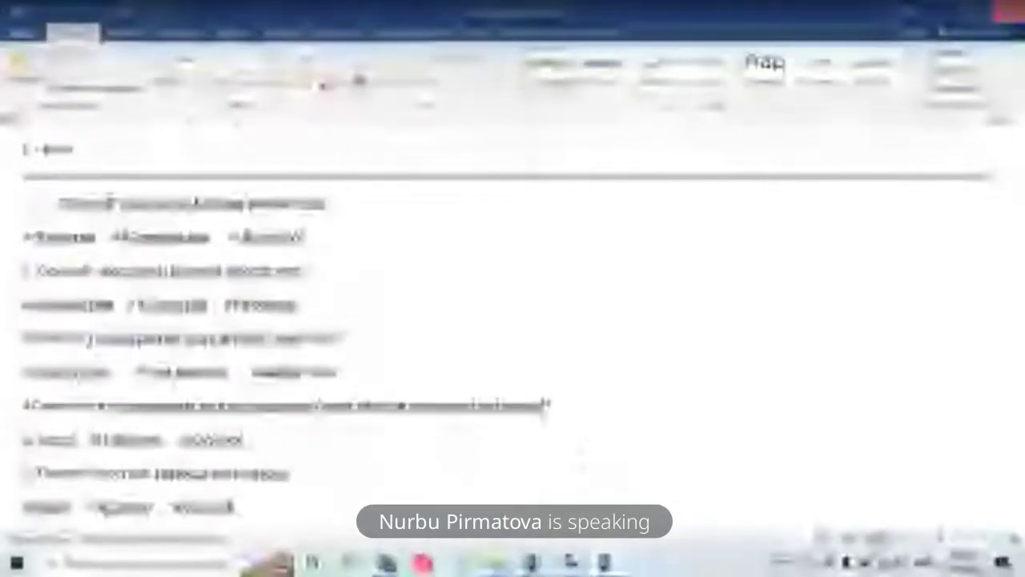
click(1007, 9)
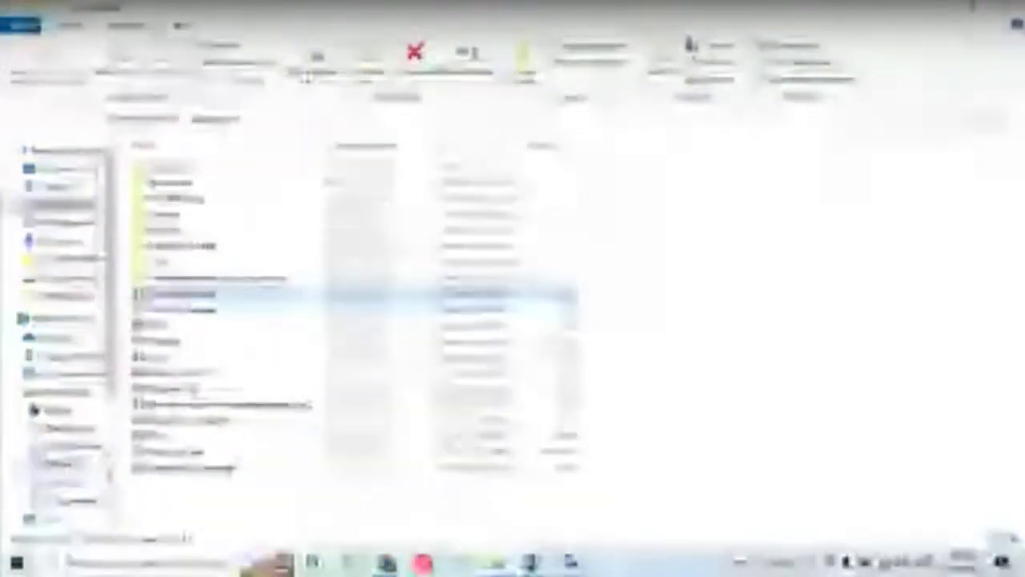
scroll(60, 320, down, 5)
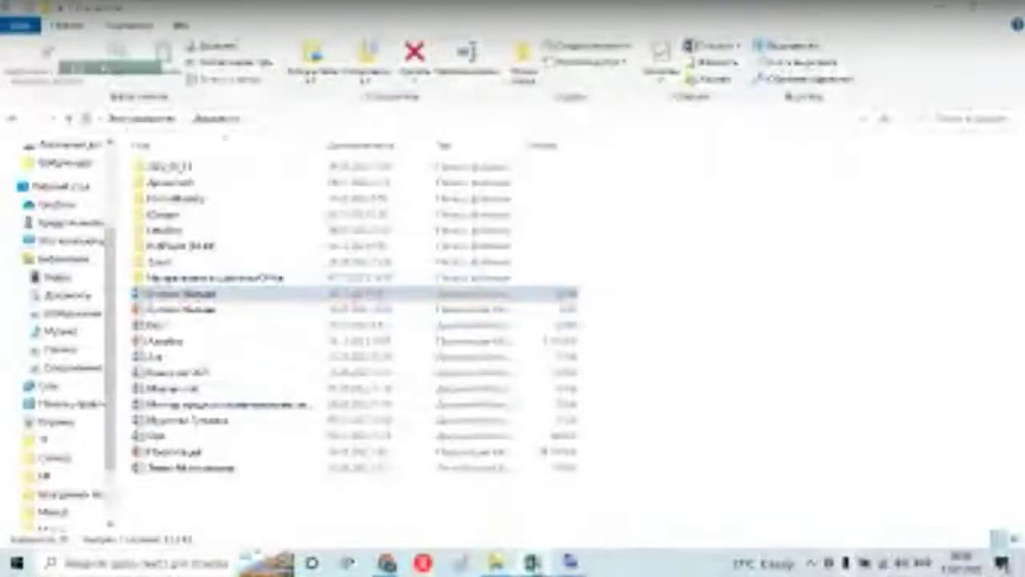
key(alt+Tab)
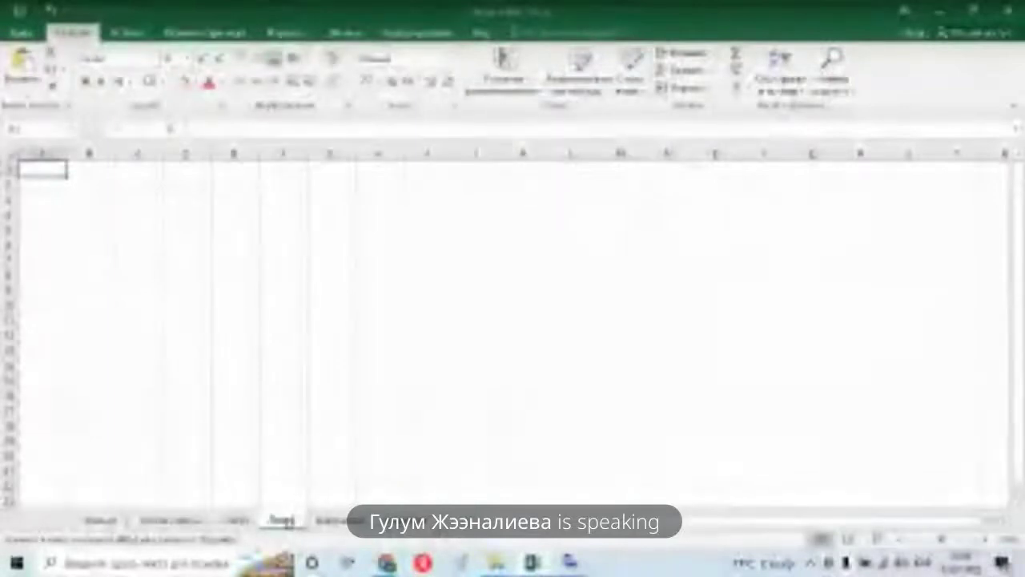
Step: Open the sheet holding the grades table copy and enlarge the height of rows 2–11 evenly
click(237, 521)
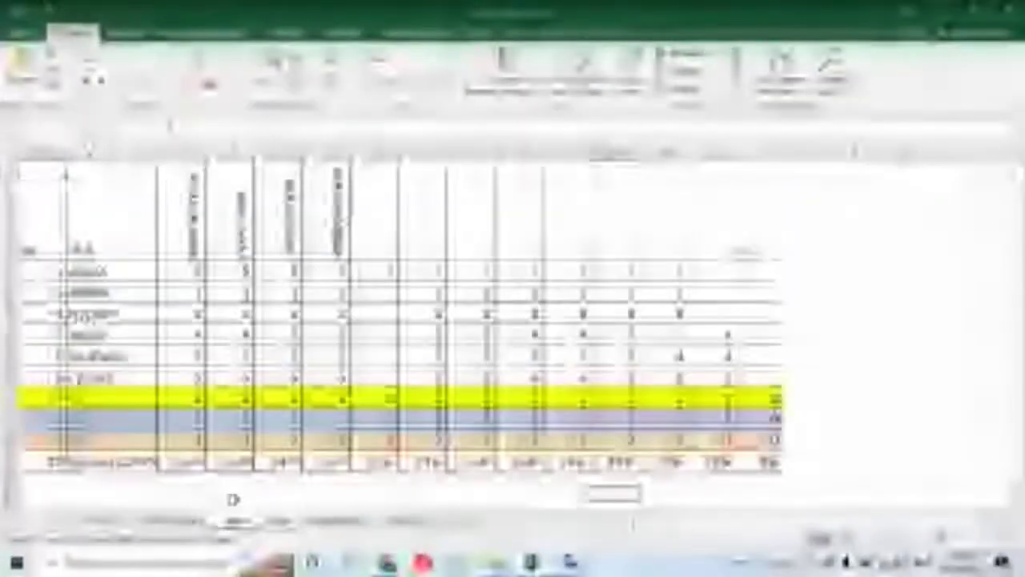
drag(14, 271, 16, 463)
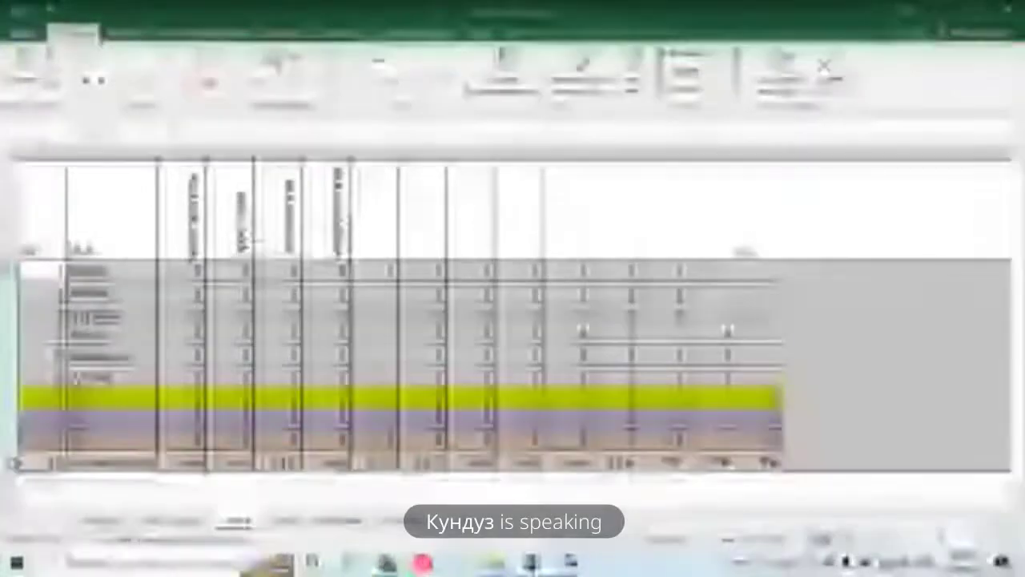
drag(10, 282, 9, 316)
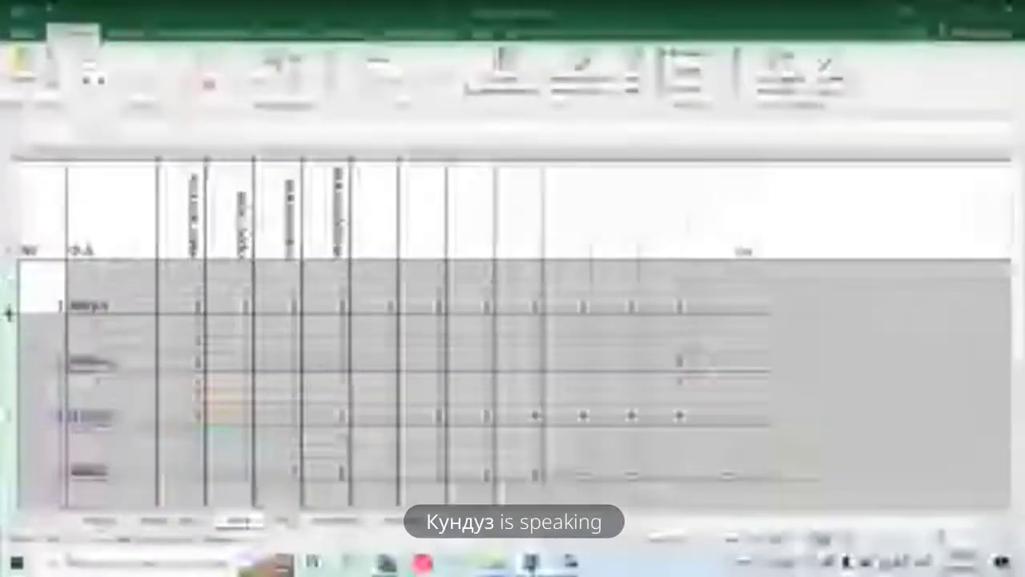
click(858, 294)
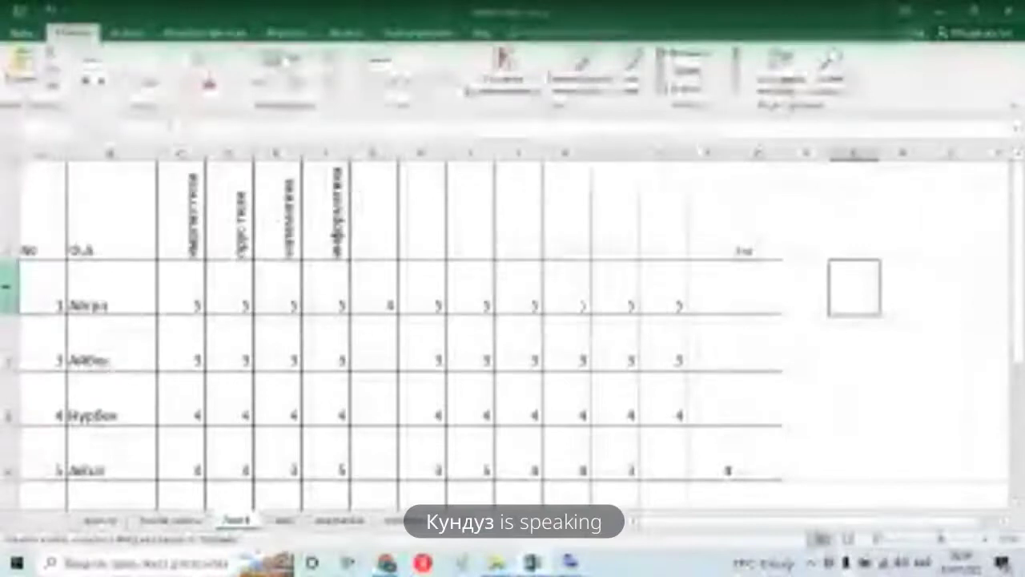
Step: Reduce rows 2–11 of the grades table copy to an even, compact height and go to the empty sheet after it
drag(10, 287, 16, 215)
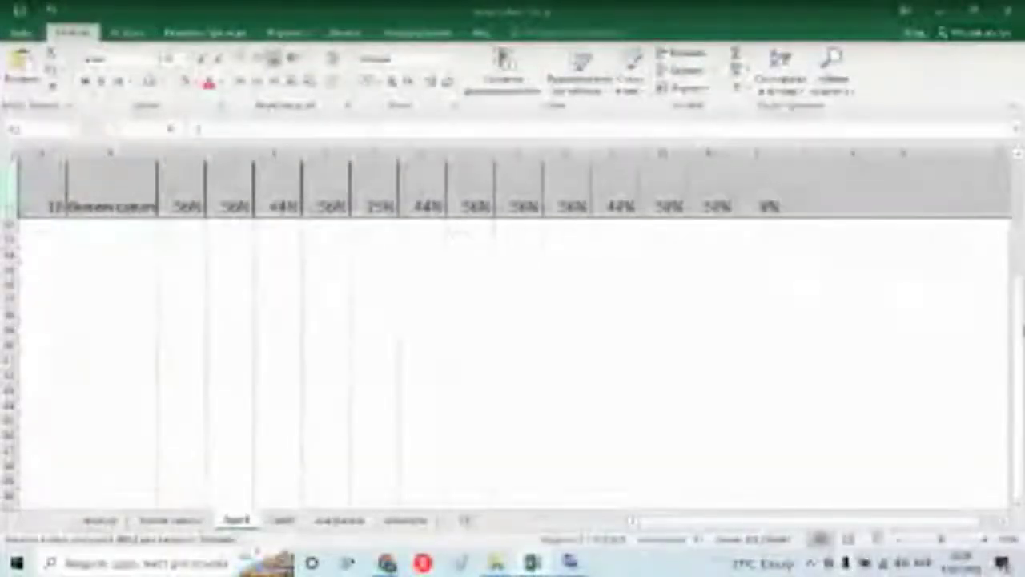
drag(16, 215, 7, 248)
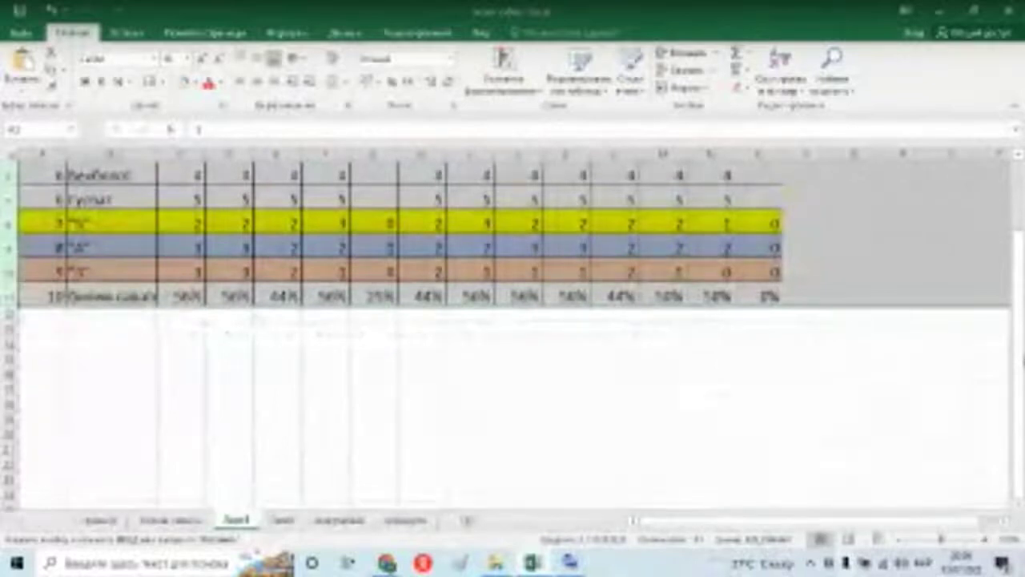
drag(1021, 360, 1021, 282)
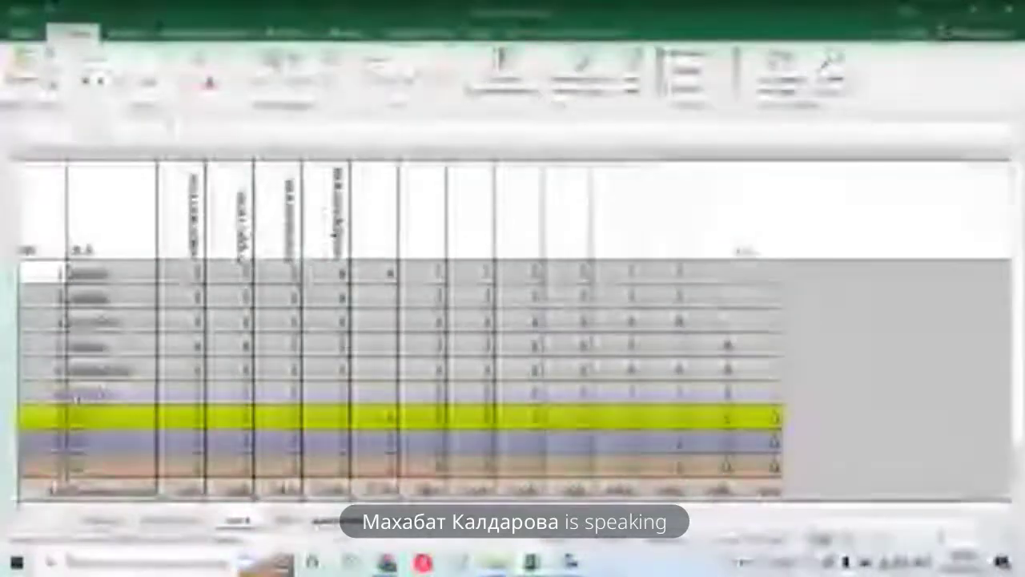
key(ctrl+Page_Down)
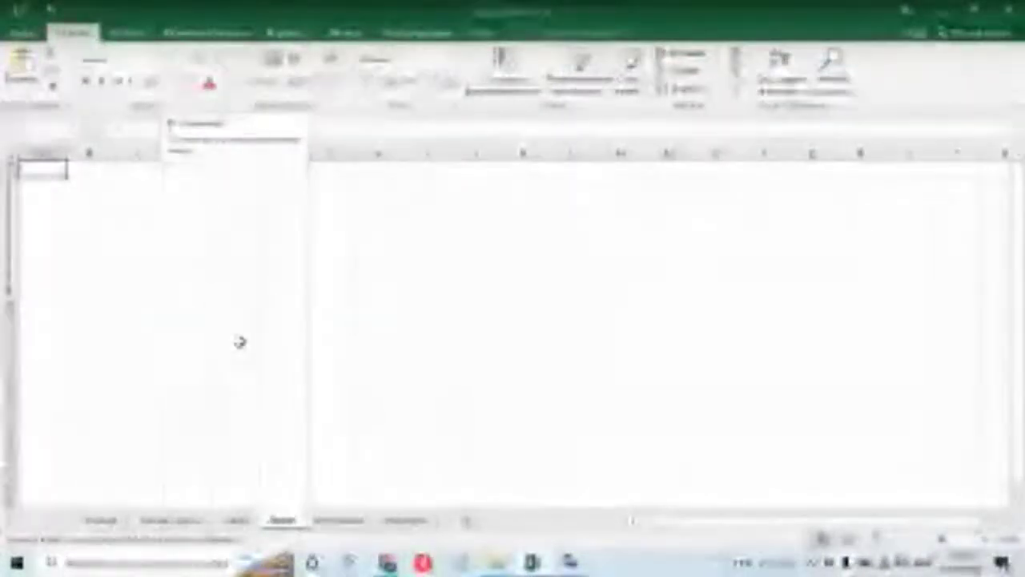
Step: Preview the printout of the фильтр sheet, set the last page to print to 3, and return to the sheet
click(100, 520)
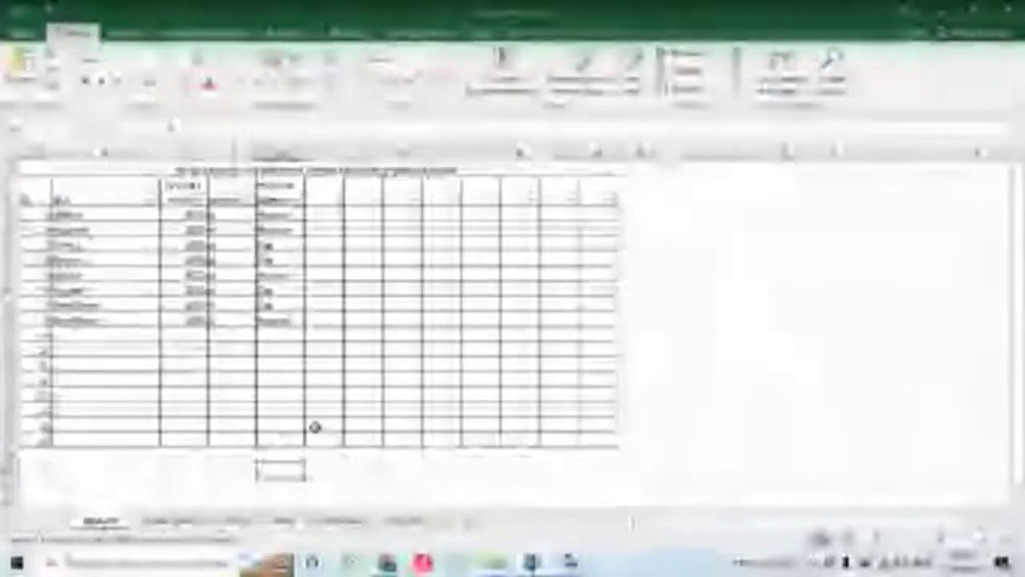
key(ctrl+p)
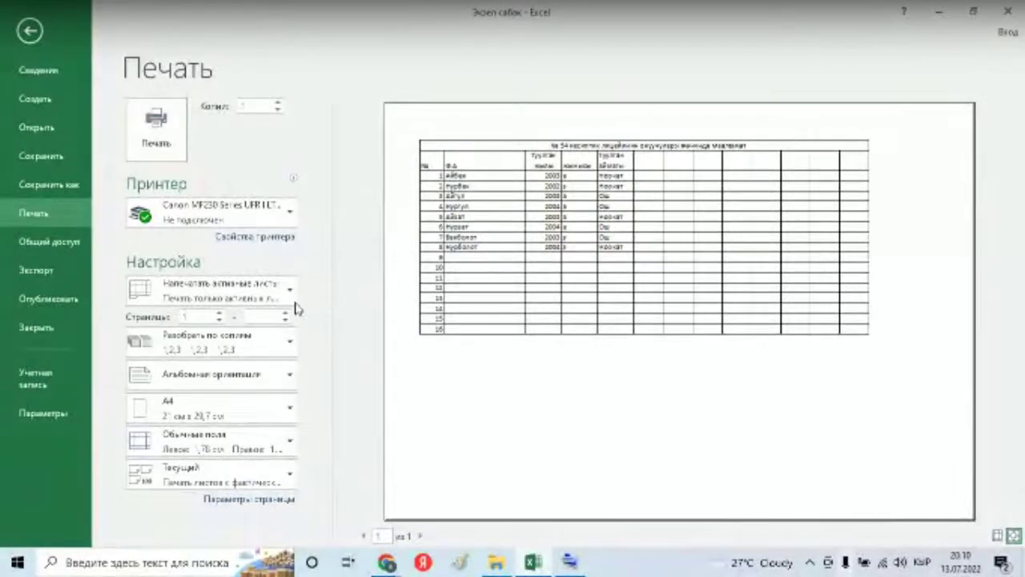
click(275, 316)
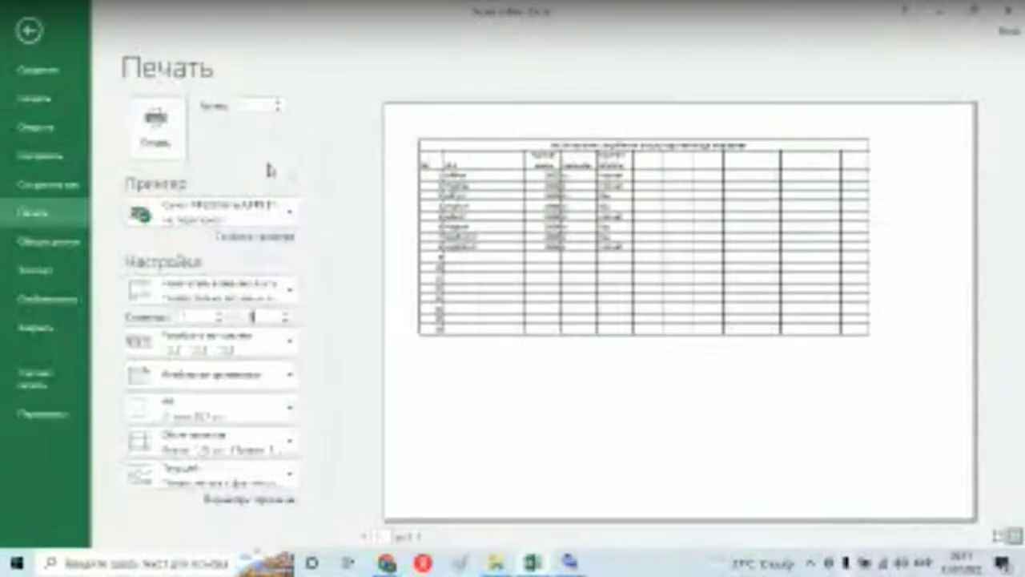
click(28, 30)
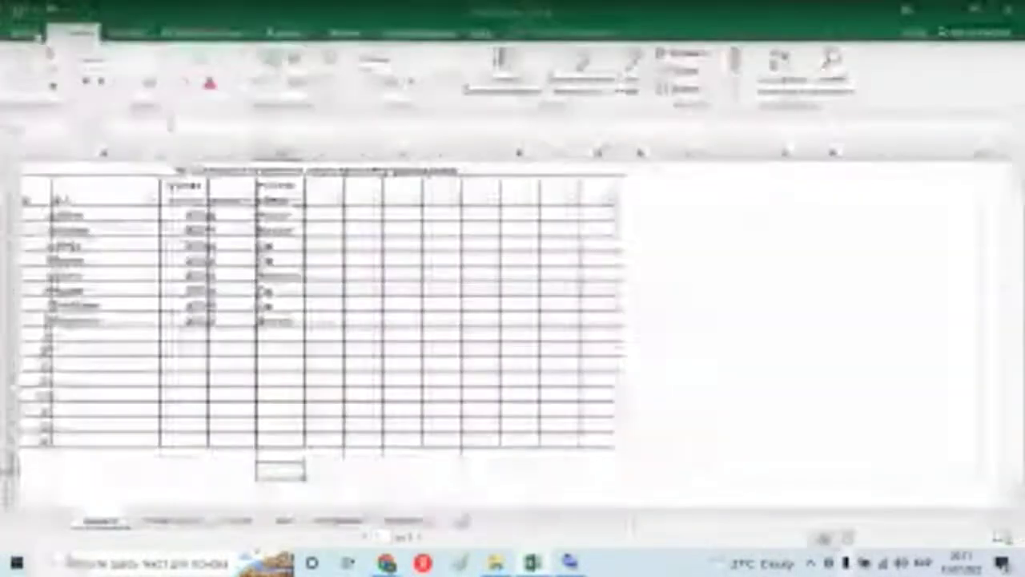
Step: Preview the printout of the билим сапаты sheet, return to the table and deselect it by selecting a blank header cell
click(171, 521)
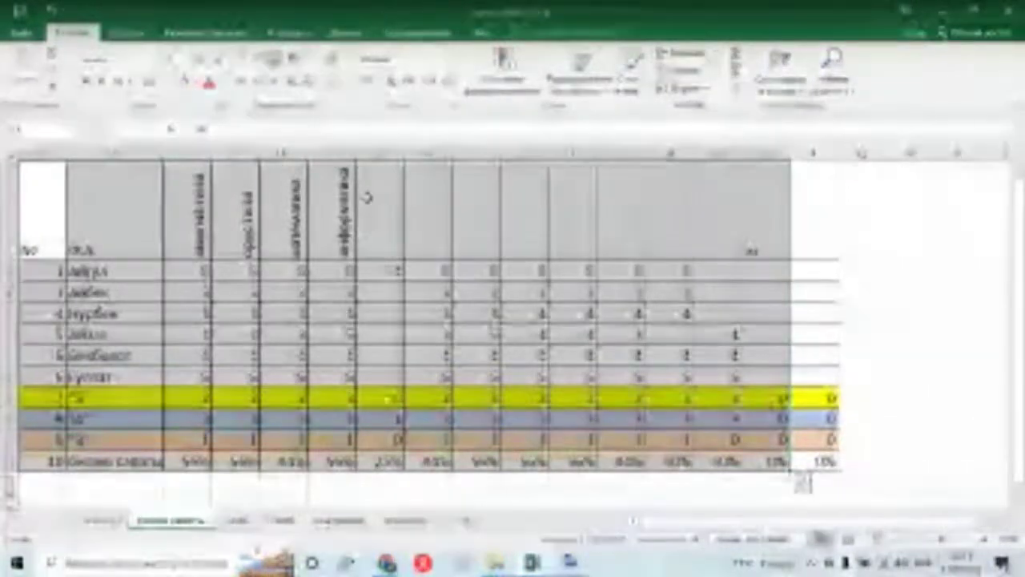
key(ctrl+p)
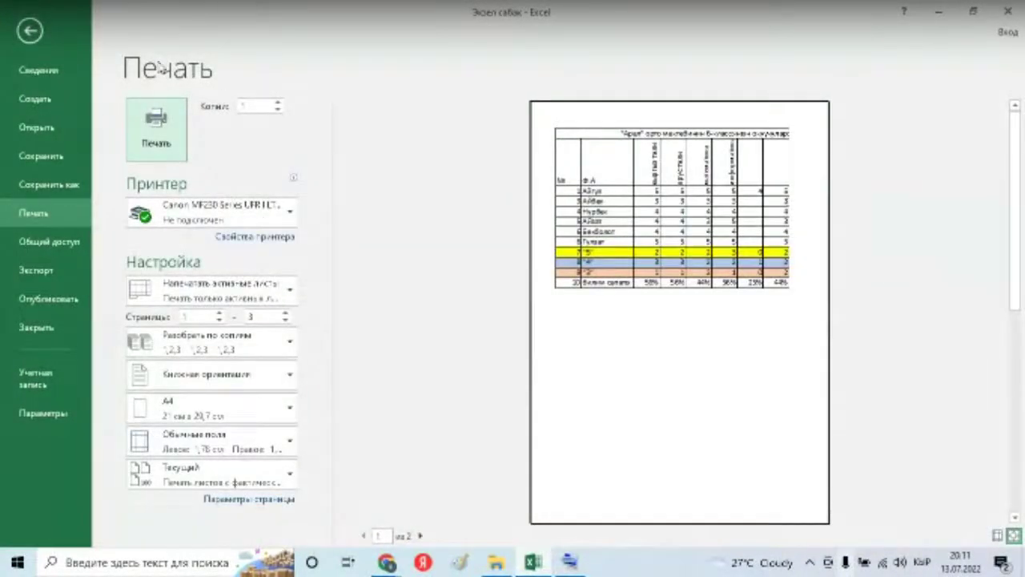
click(29, 32)
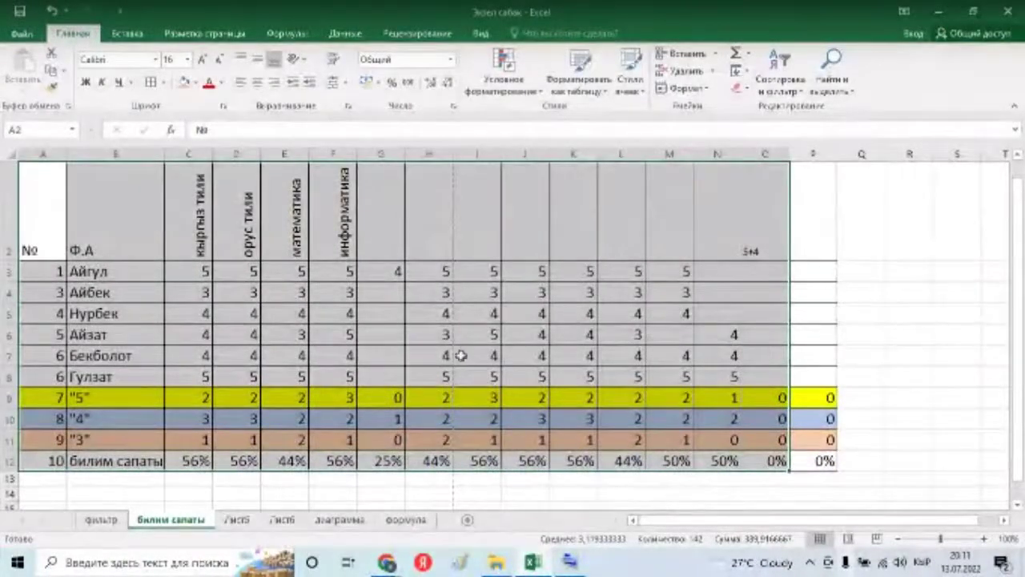
click(425, 221)
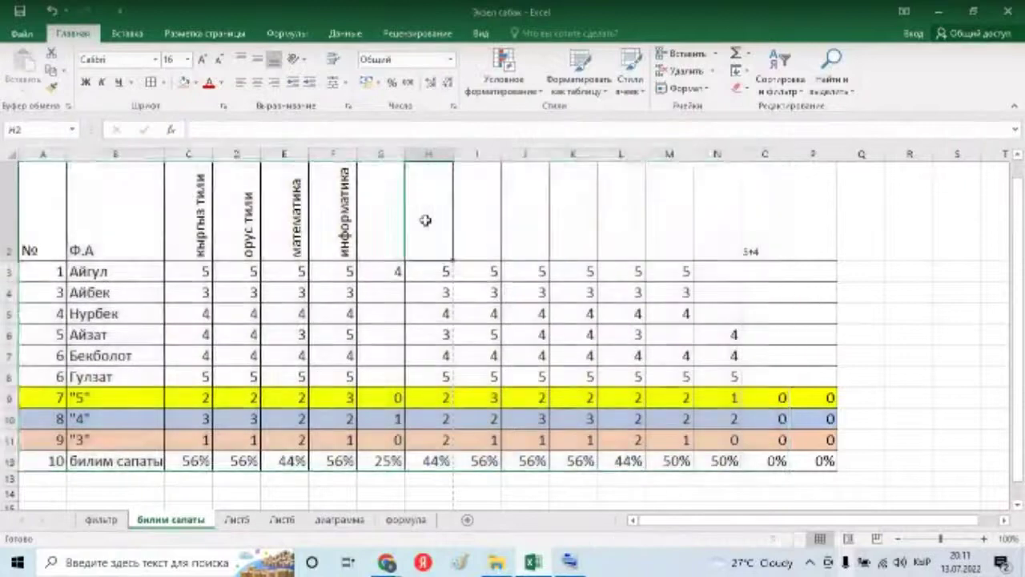
click(536, 231)
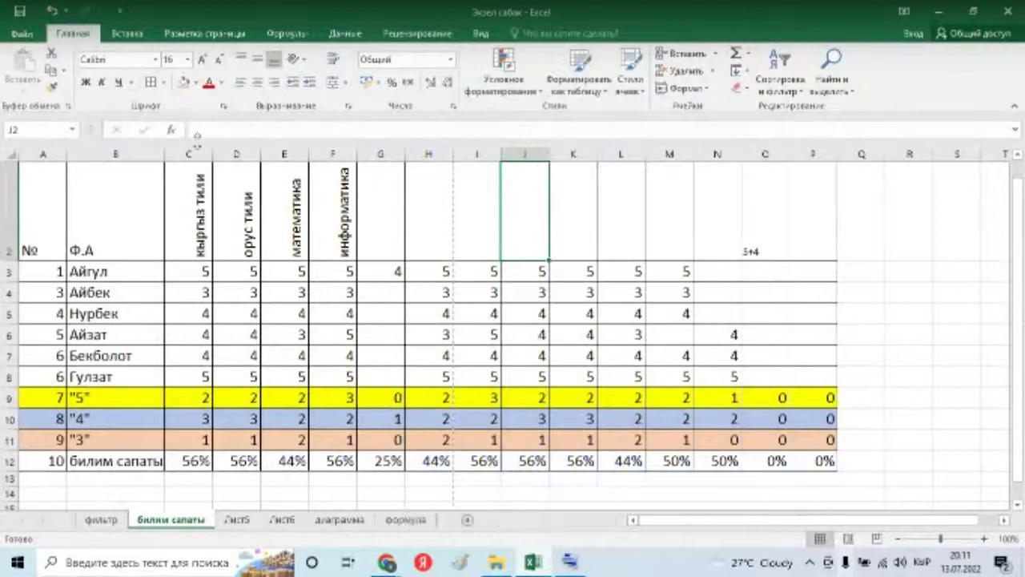
Step: Narrow columns C–P of the grades table evenly, then deselect them
drag(193, 153, 829, 159)
drag(455, 145, 385, 155)
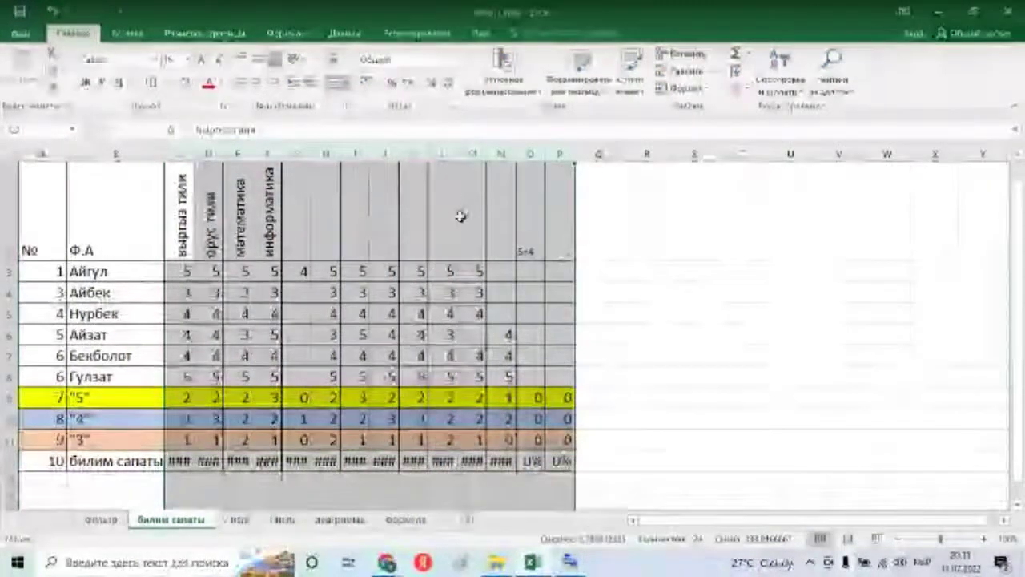
click(662, 214)
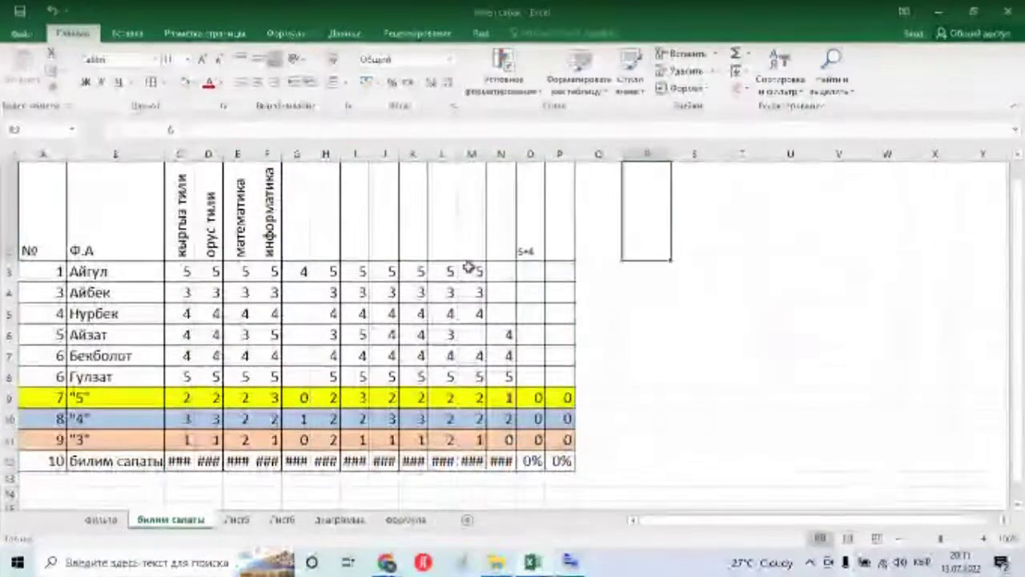
Step: Set the page orientation of the билим сапаты sheet to landscape (Альбомная)
click(201, 36)
click(166, 80)
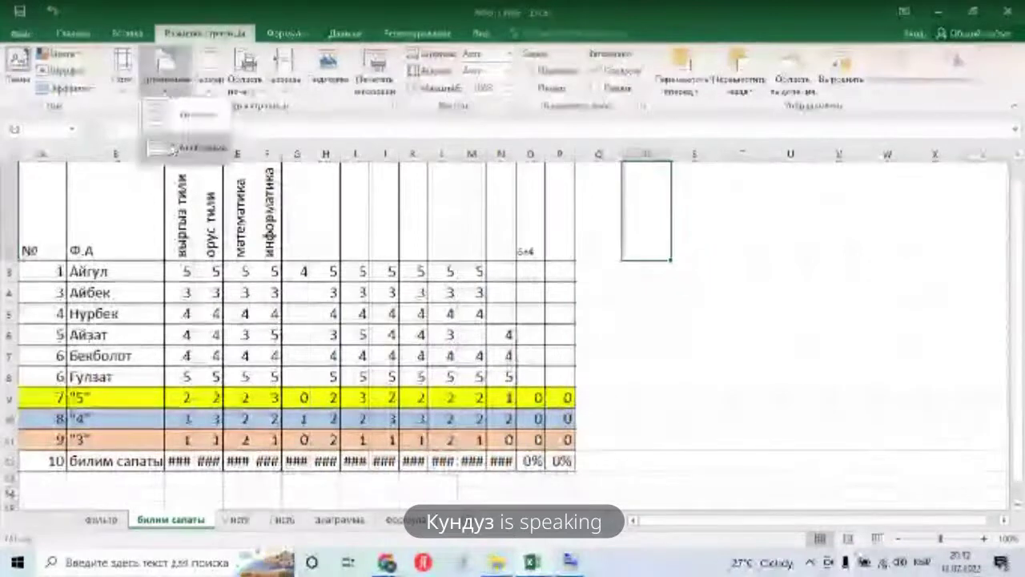
click(173, 148)
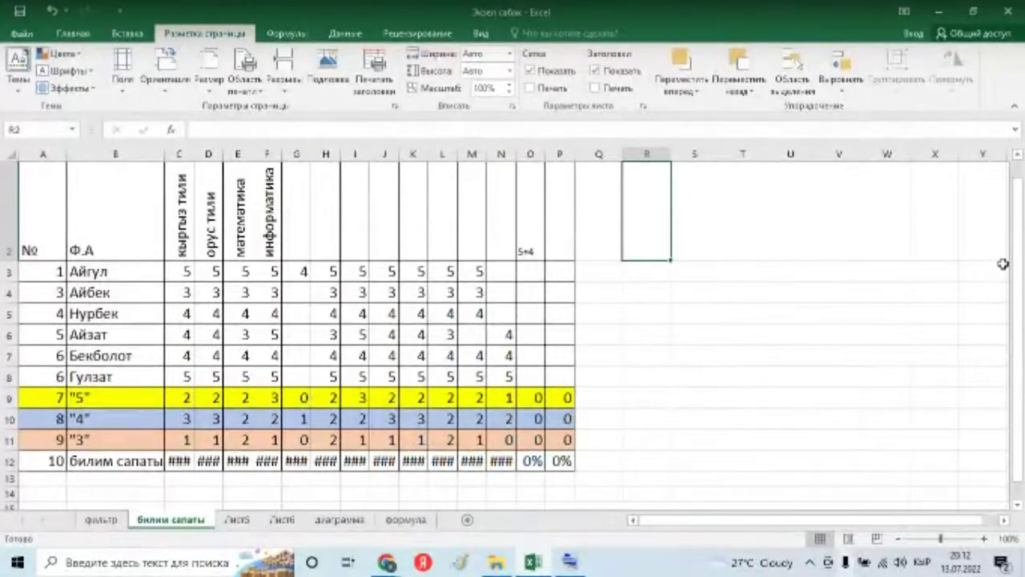
Step: Check the percentage cells C12–F12 and resize columns C–P to one even width that fits the percentages in row 12
drag(1021, 417, 1021, 428)
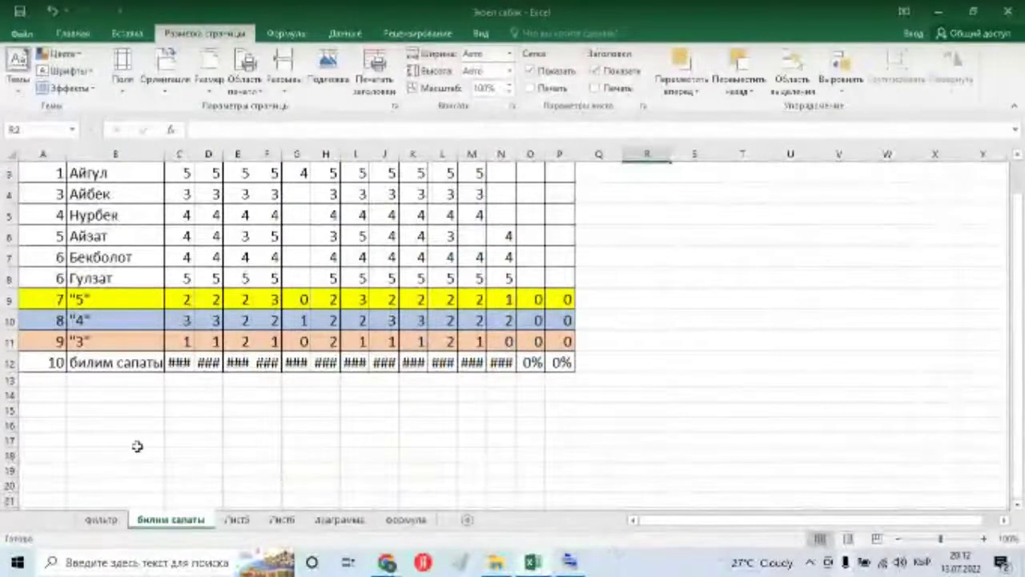
click(184, 362)
click(208, 362)
click(237, 362)
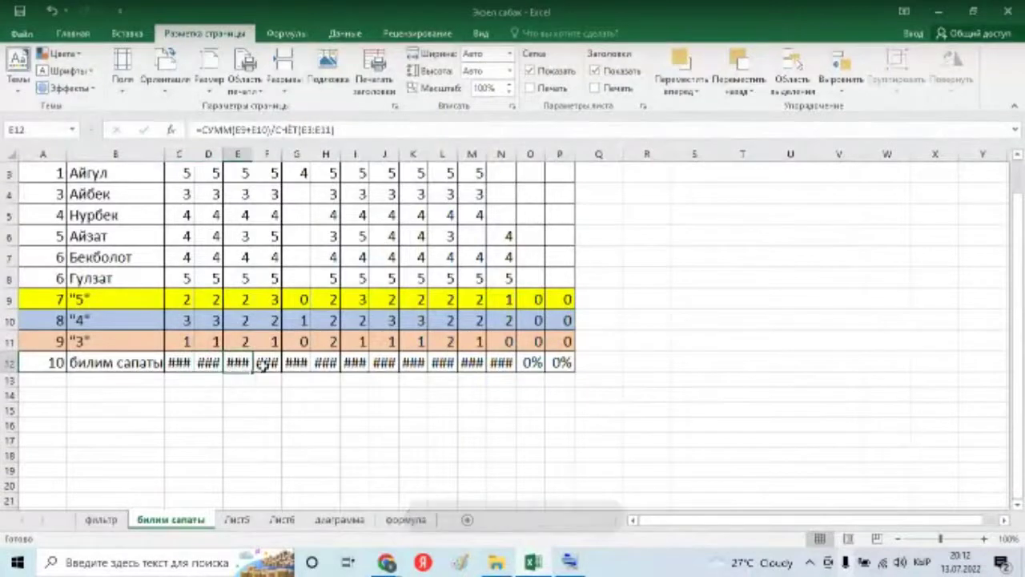
click(266, 363)
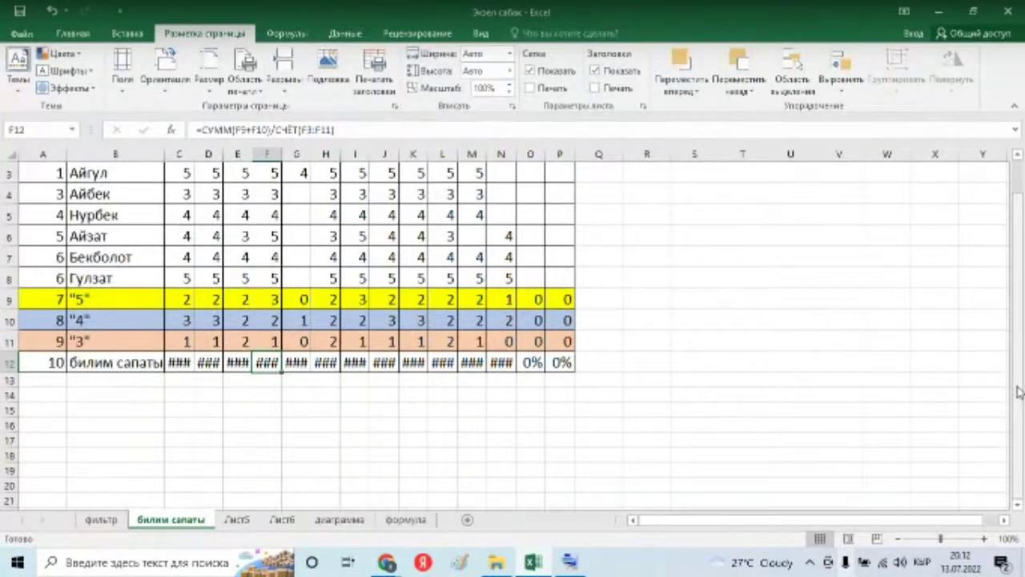
scroll(1017, 372, up, 2)
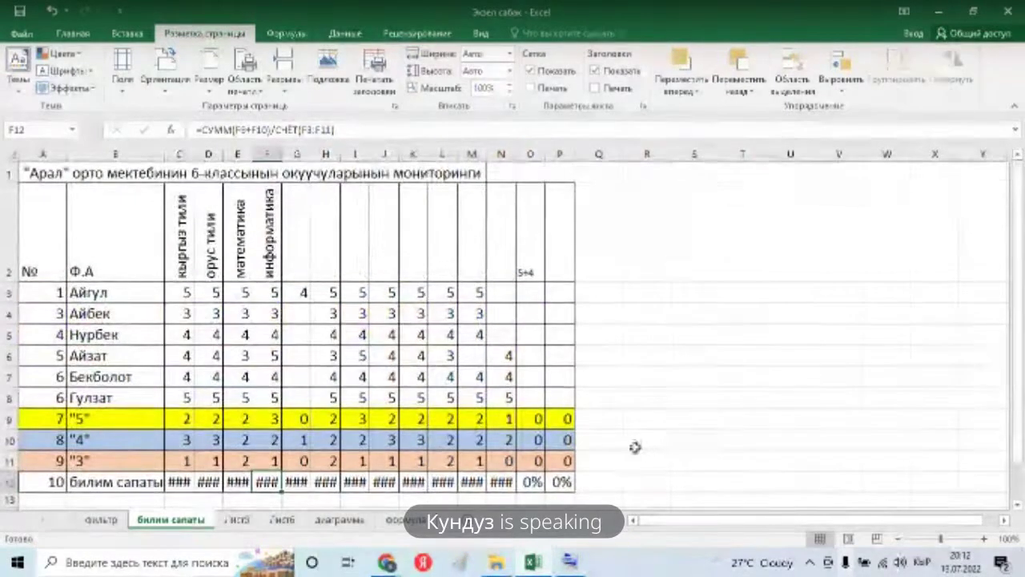
drag(179, 151, 553, 158)
drag(370, 152, 374, 152)
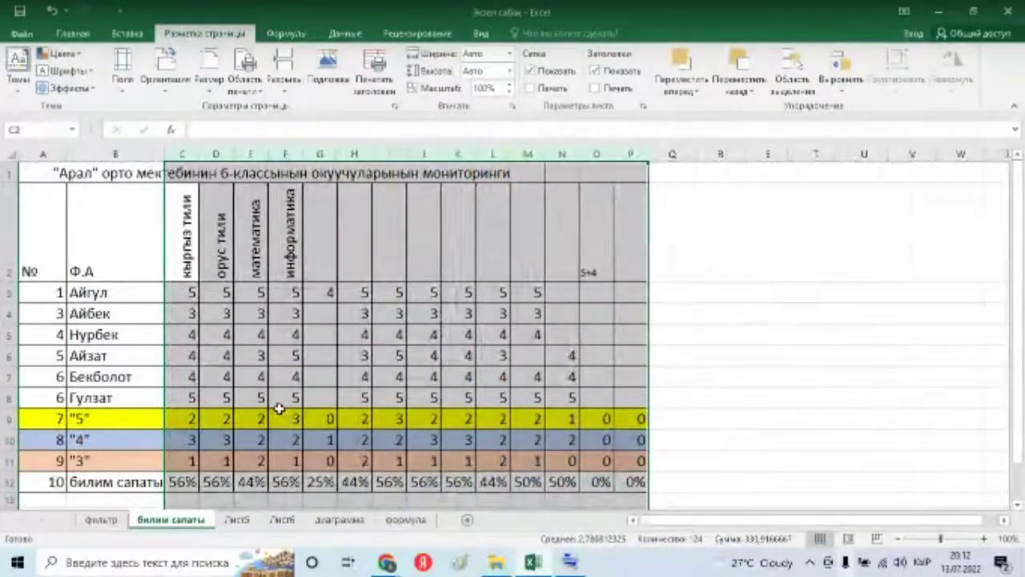
click(676, 402)
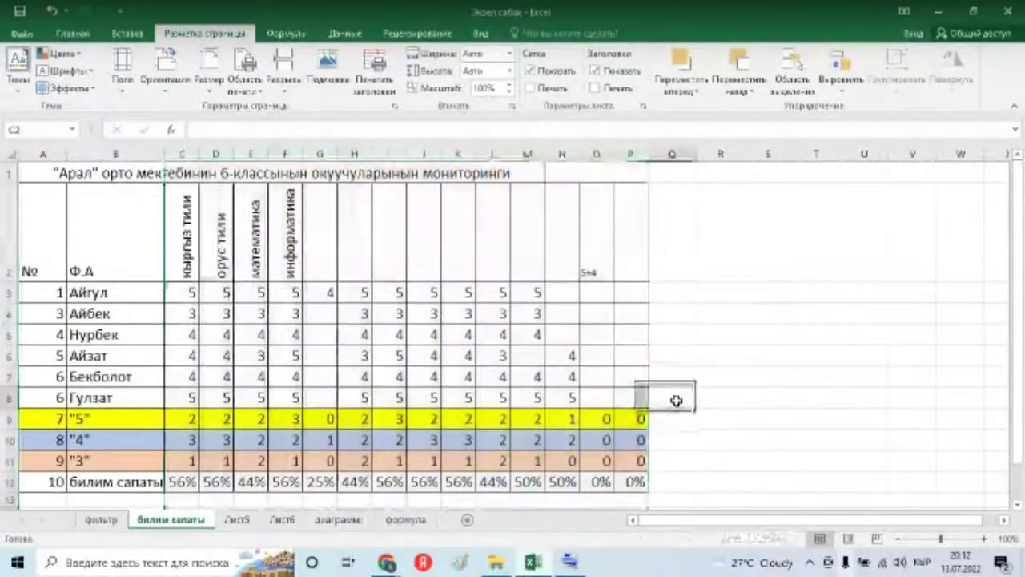
Step: Enter a long string of sample text in cell R2 beside the grades table
click(320, 314)
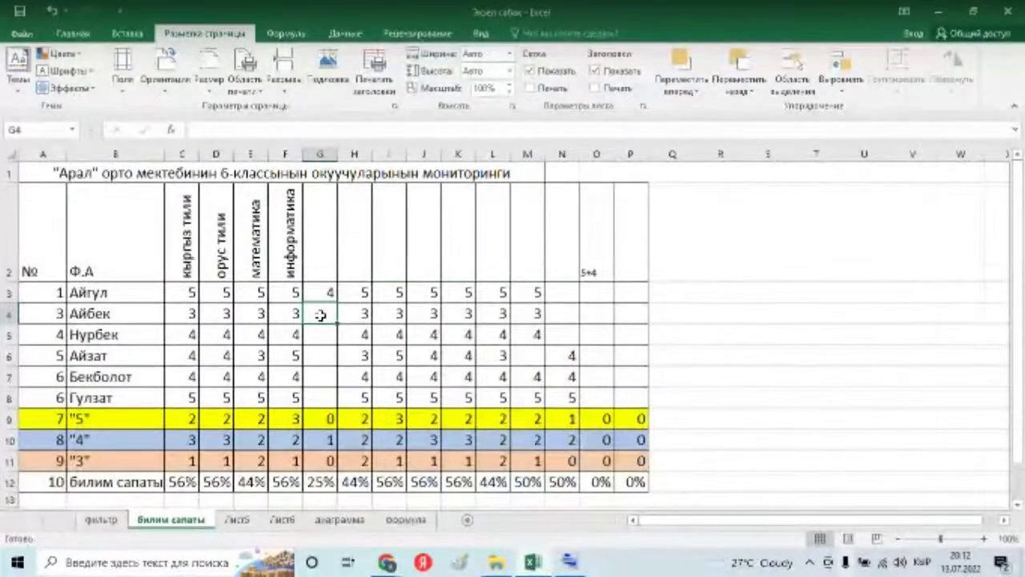
click(73, 35)
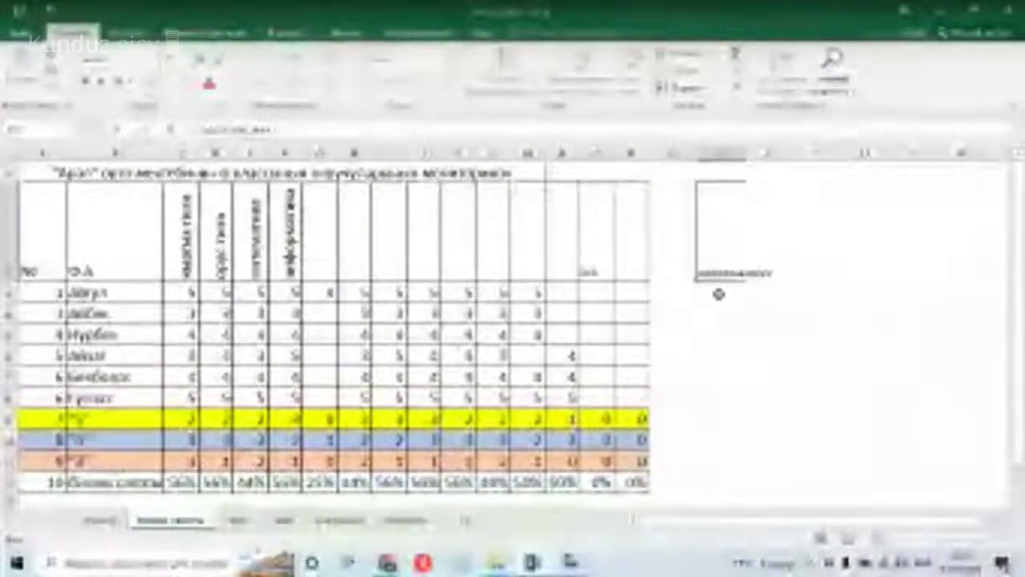
click(717, 293)
click(721, 271)
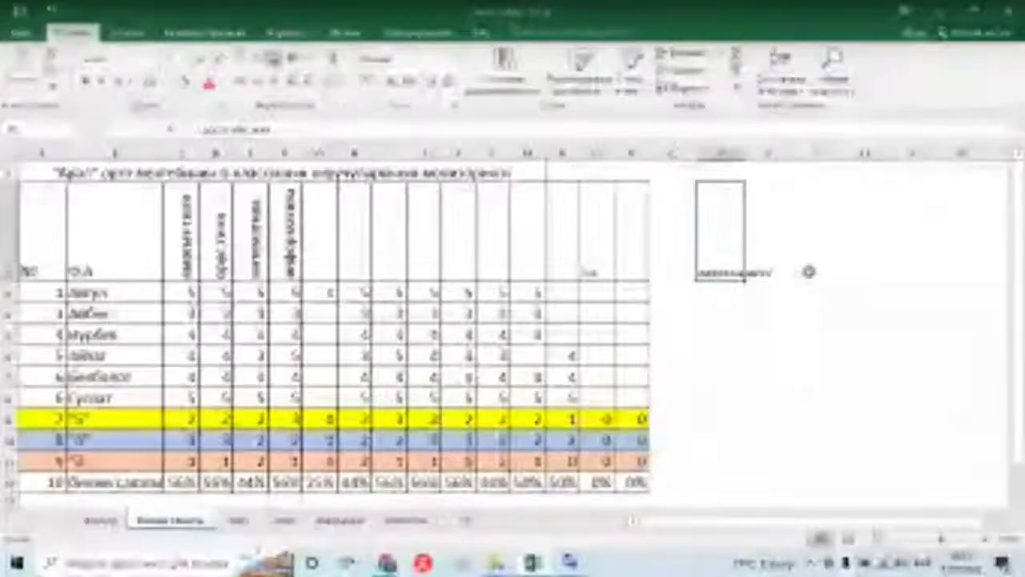
click(811, 293)
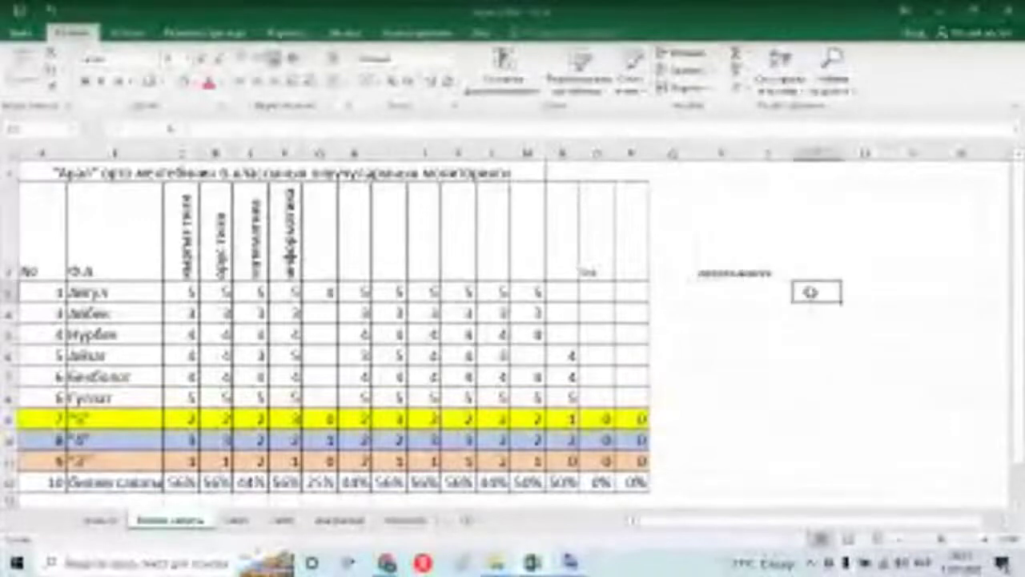
Step: Wrap the sample text in cell R2 onto two lines and undo the wrapping
click(724, 273)
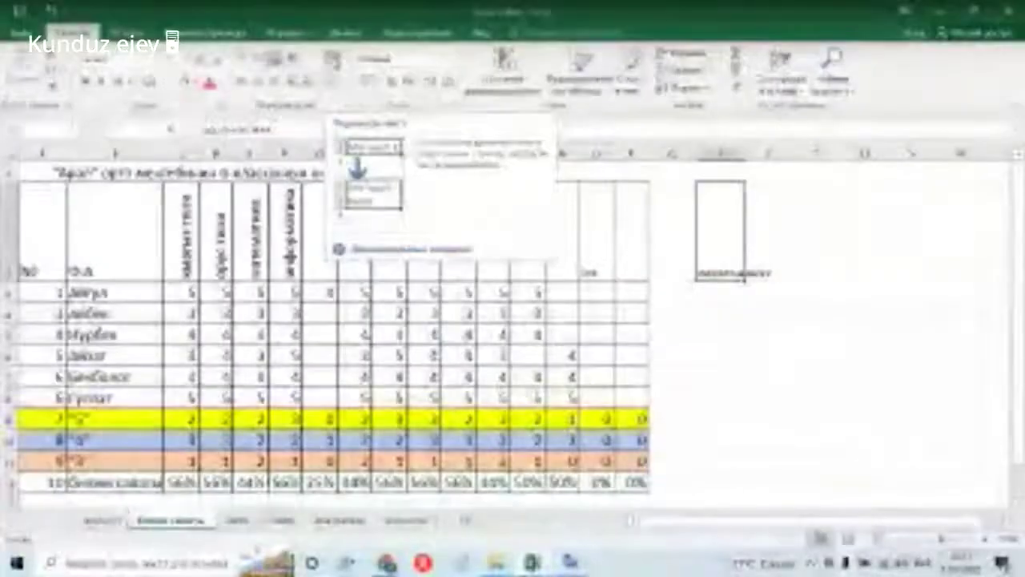
click(333, 59)
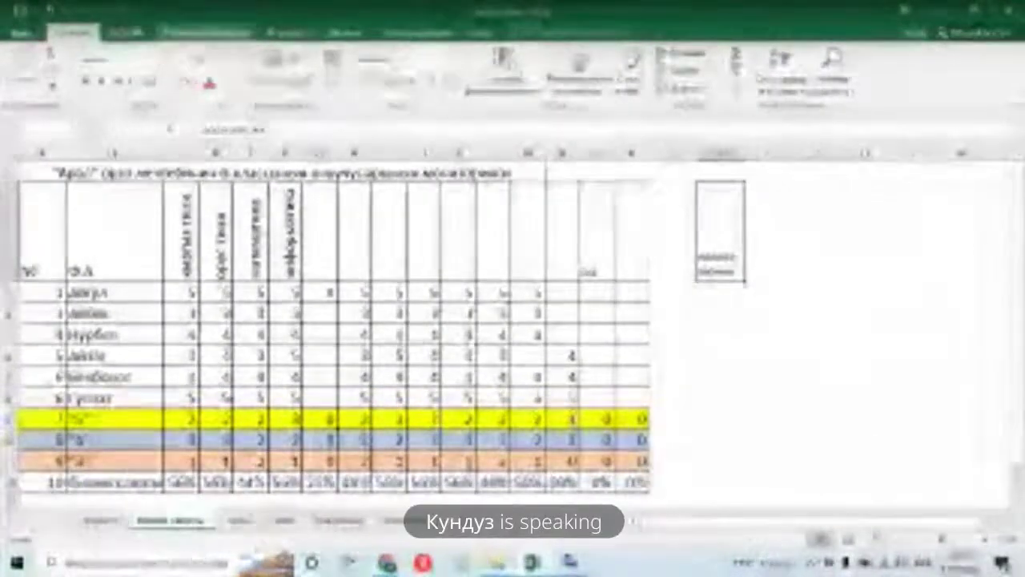
click(52, 10)
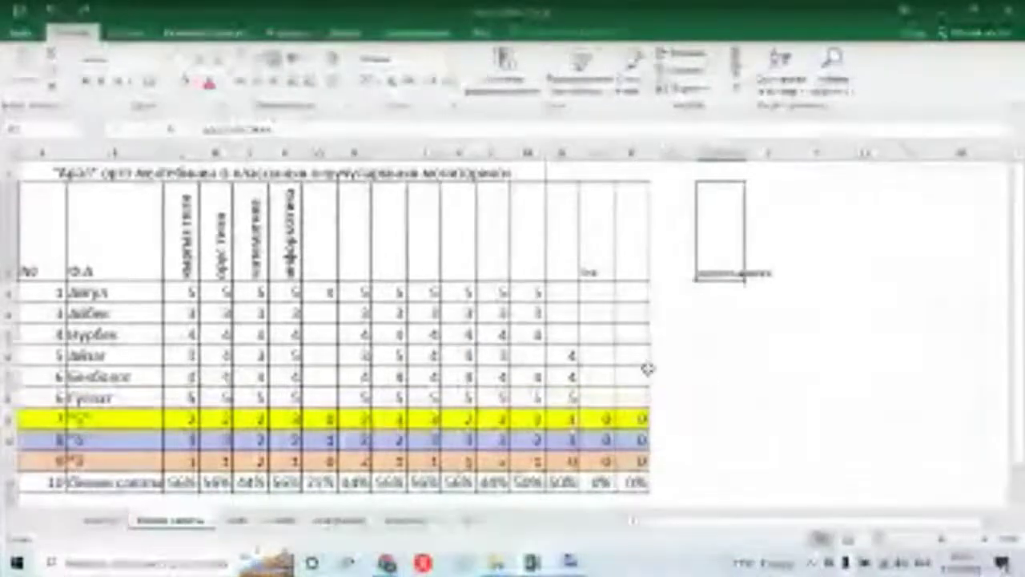
Step: Replace the contents of cell R2 with another long string of sample text and reselect the cell
click(757, 360)
click(758, 374)
click(718, 275)
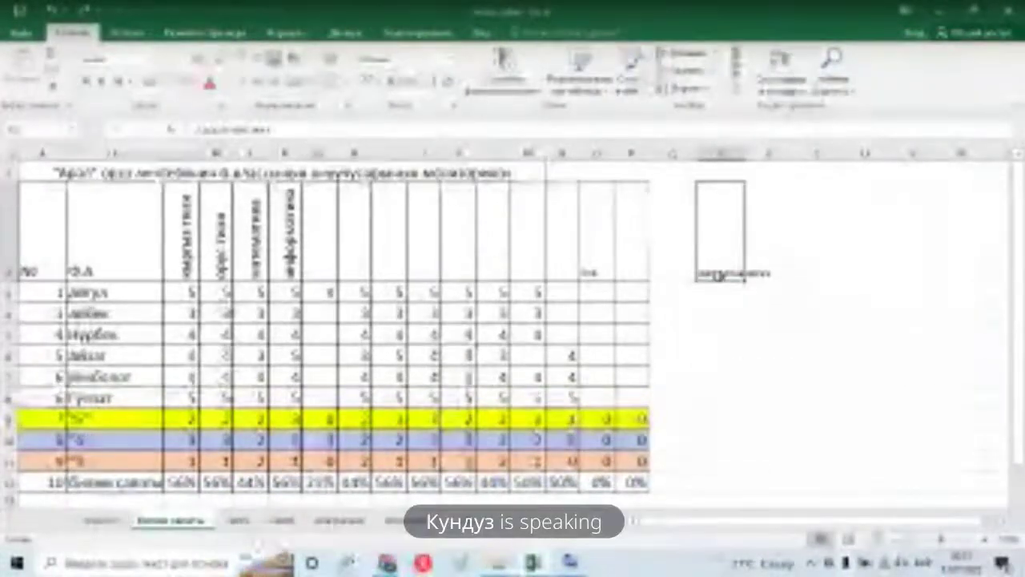
double_click(719, 274)
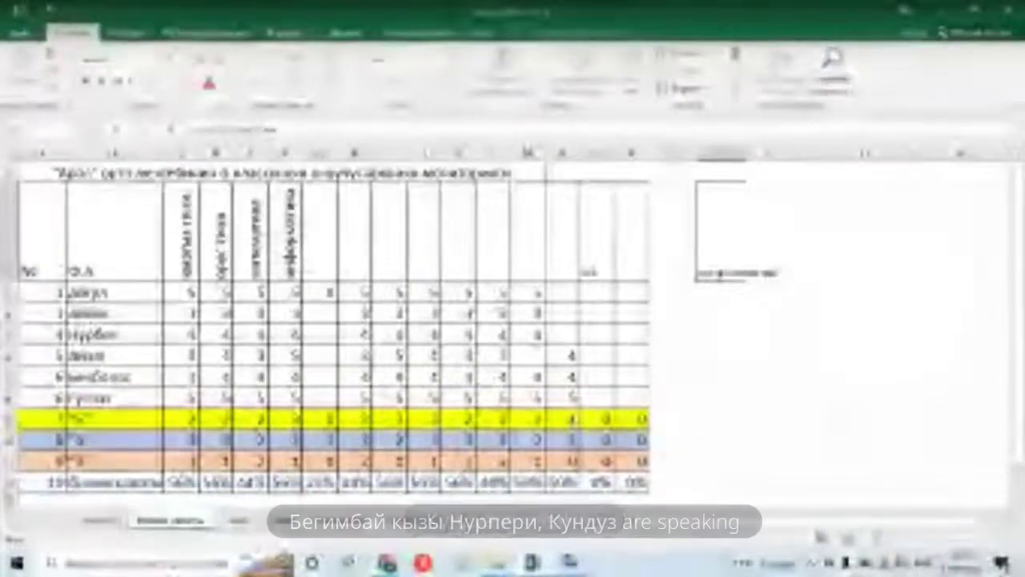
key(Escape)
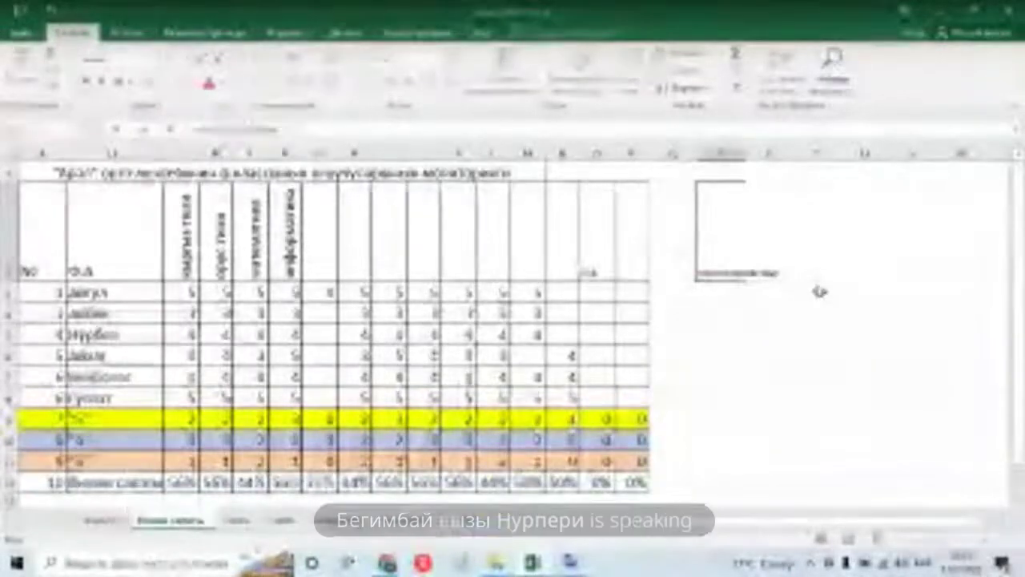
click(819, 291)
click(721, 273)
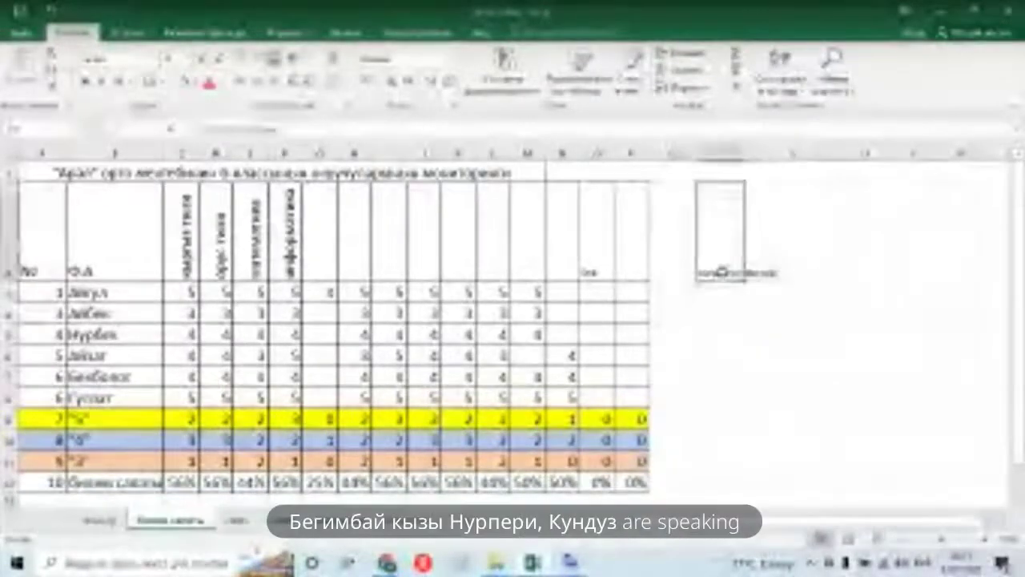
Step: Centre the text in cell R2 horizontally and vertically and turn on text wrapping for it
right_click(721, 273)
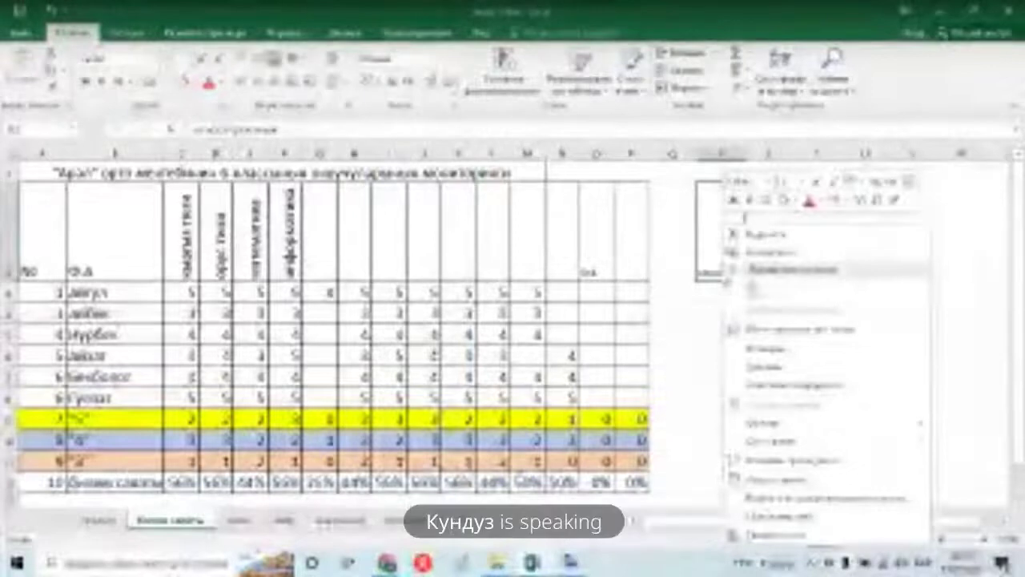
click(781, 481)
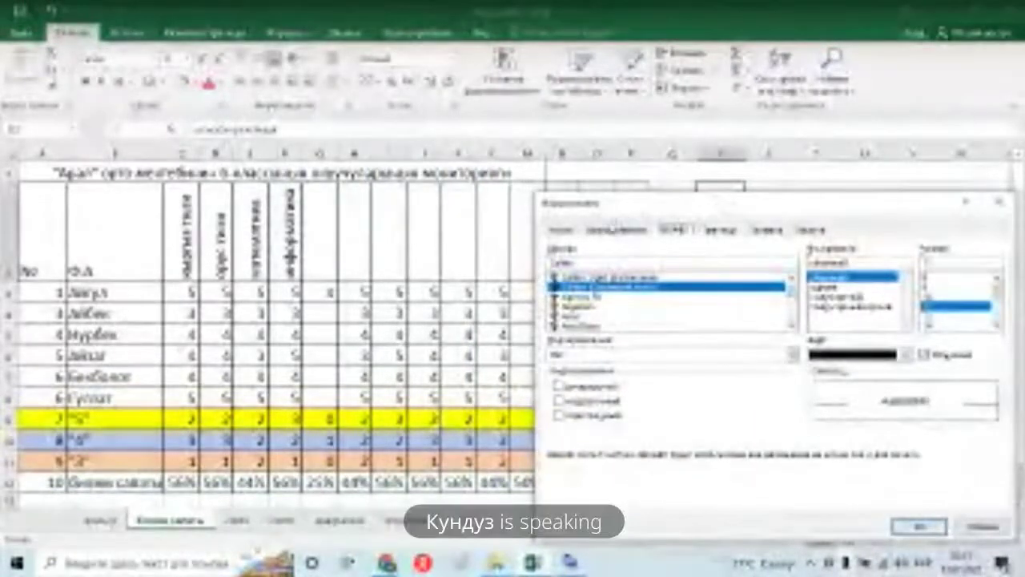
click(609, 231)
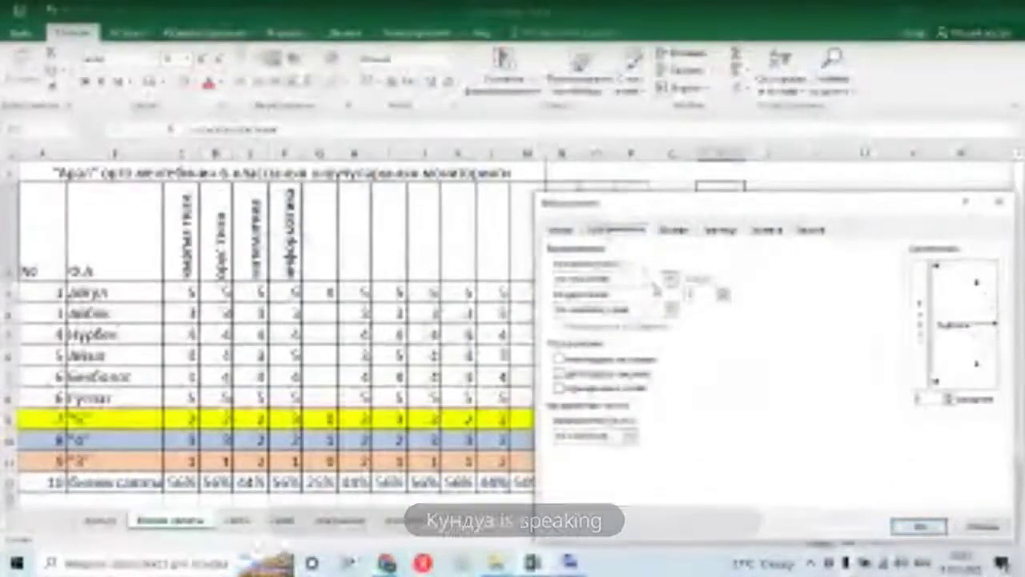
click(671, 279)
click(627, 315)
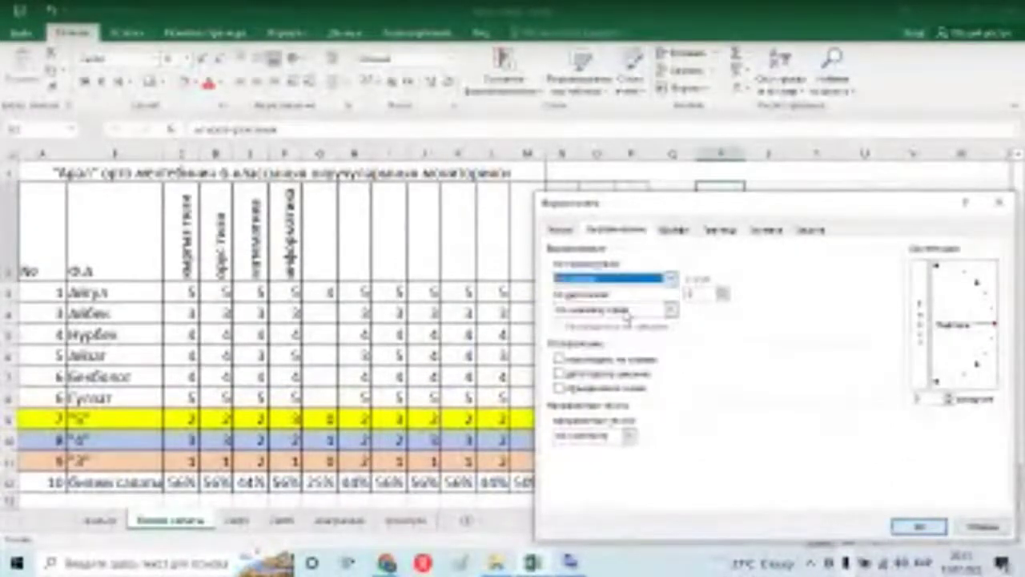
click(670, 309)
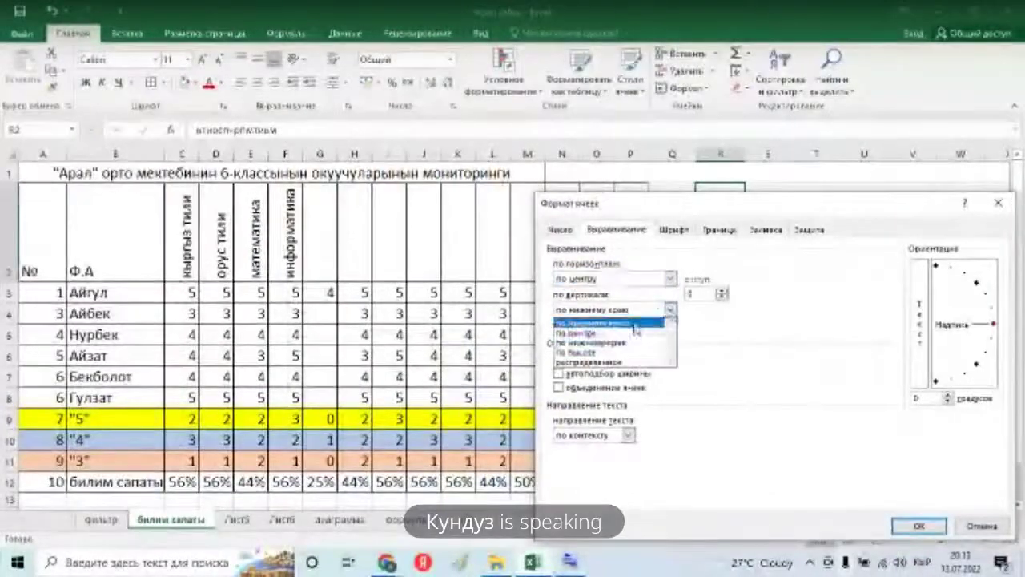
click(606, 333)
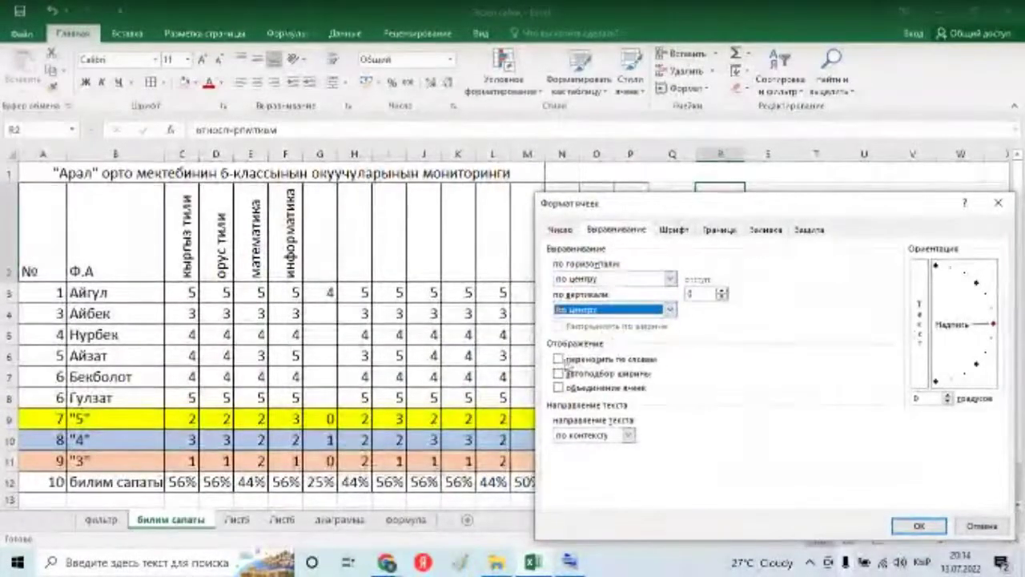
click(559, 360)
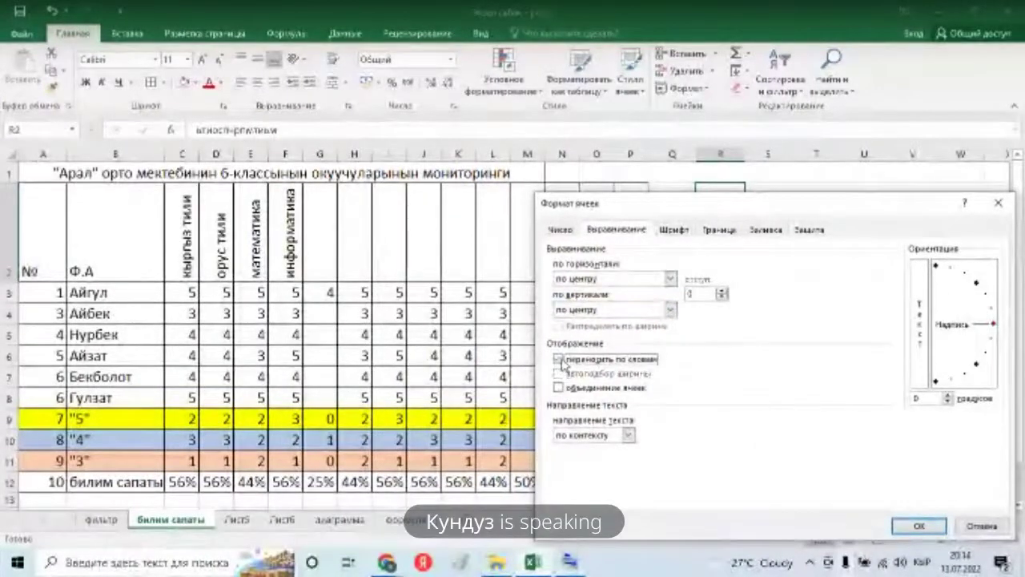
click(917, 527)
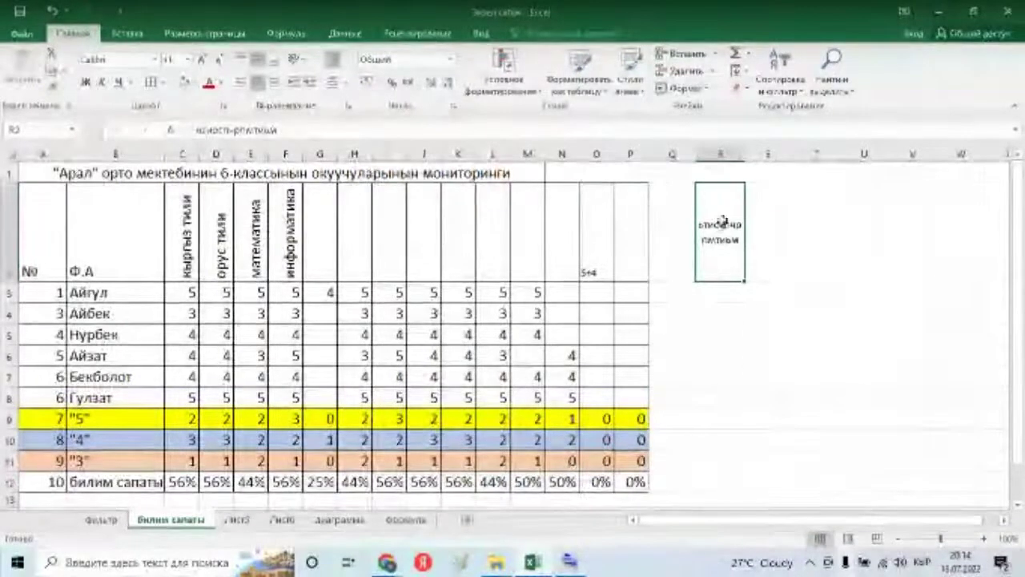
Step: Clear the sample text from cell R2 and the 5+4 heading from cell O2
click(764, 245)
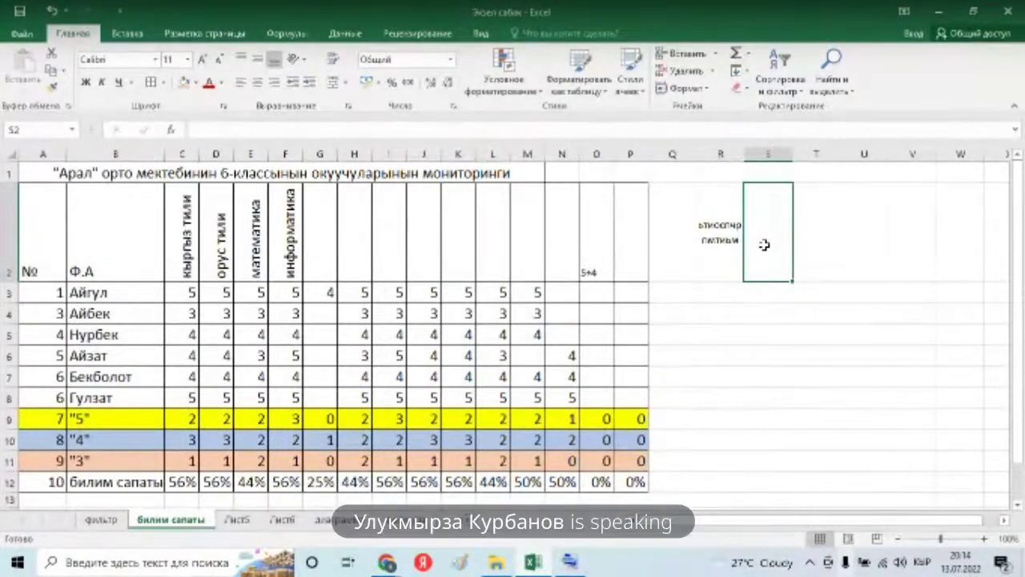
click(724, 240)
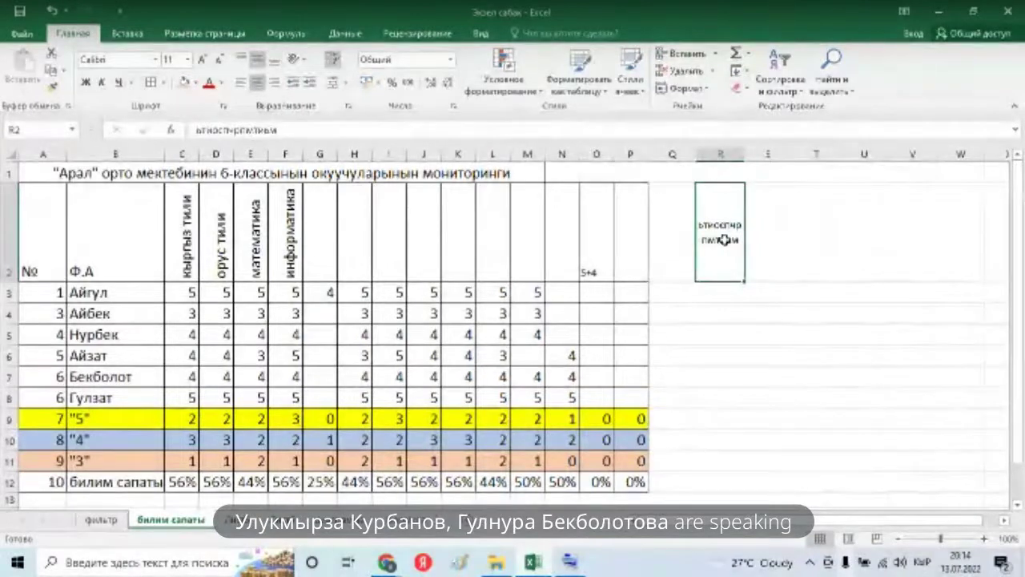
key(BackSpace)
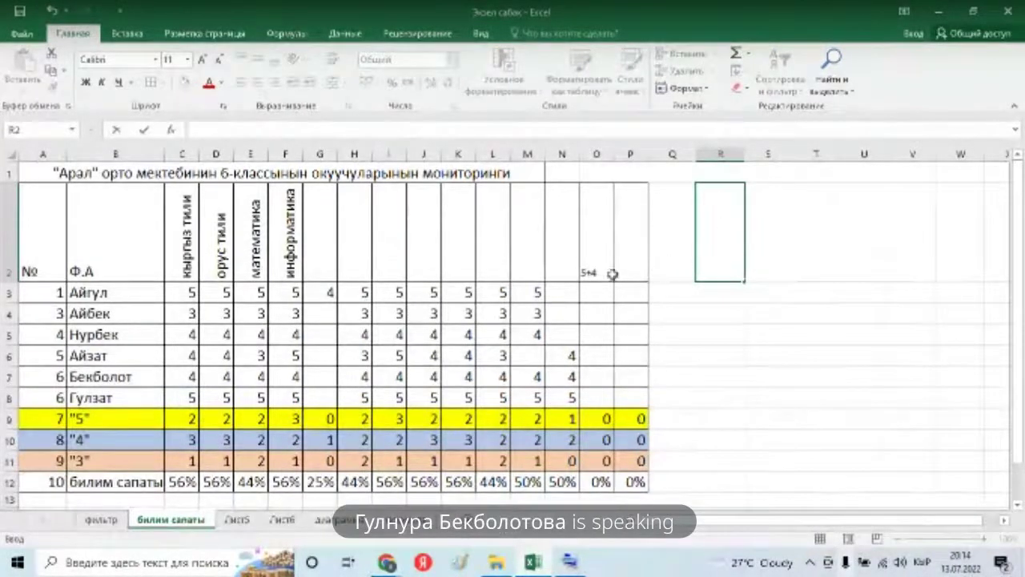
click(591, 271)
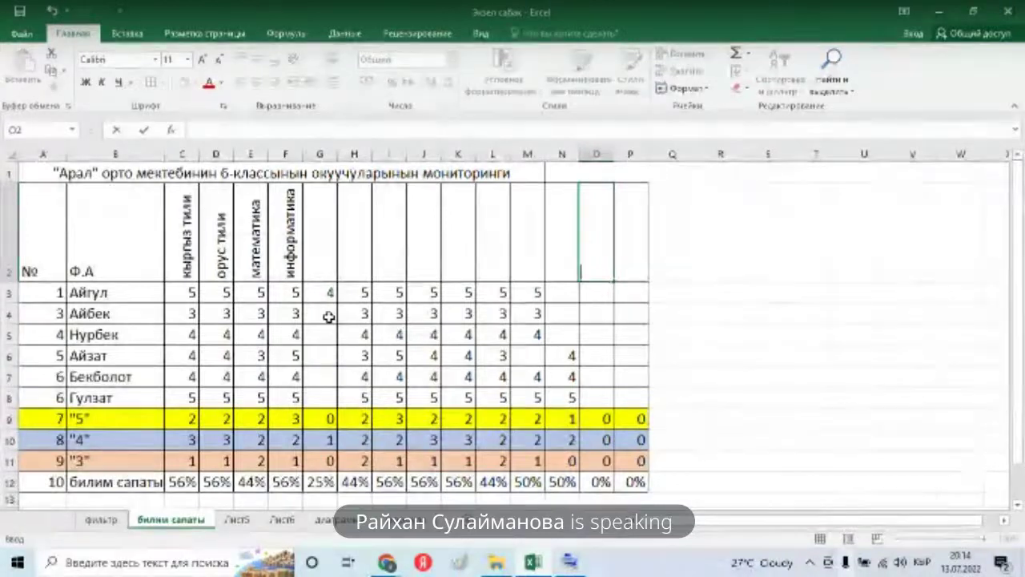
Step: Check the quality formula in C12 and begin the formula =СУММ(R9+R10)/ in cell R12
click(184, 479)
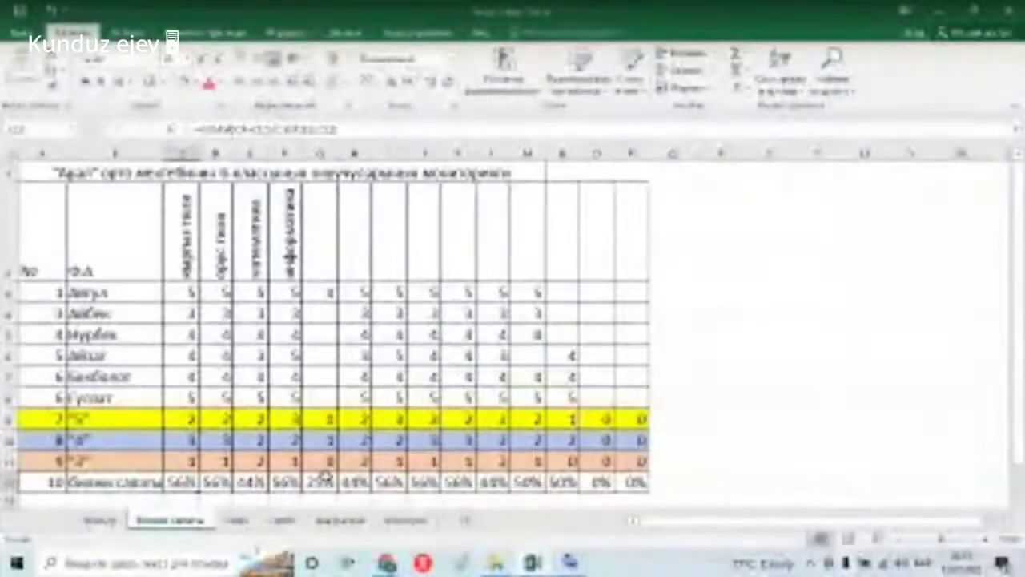
click(719, 484)
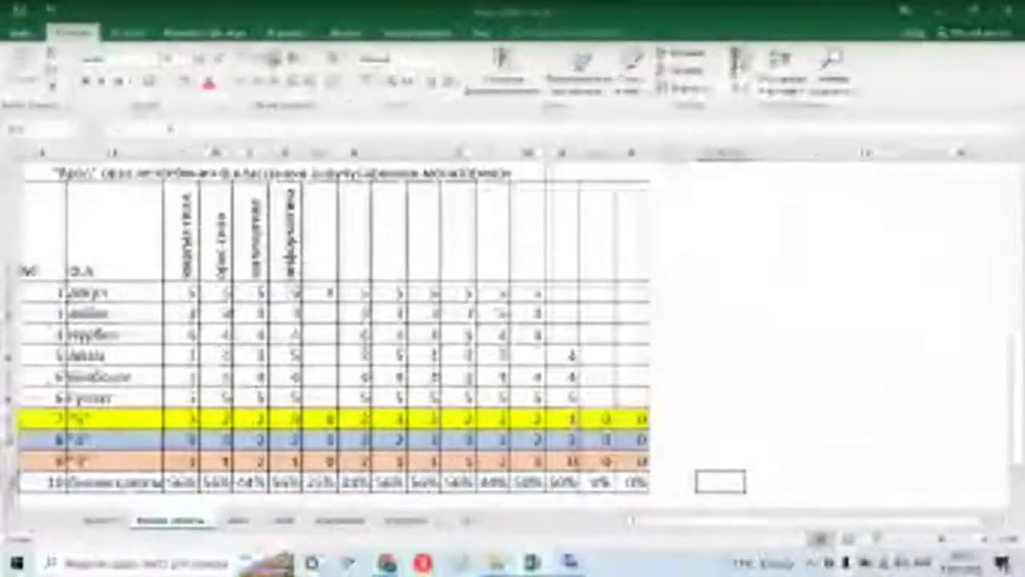
click(735, 53)
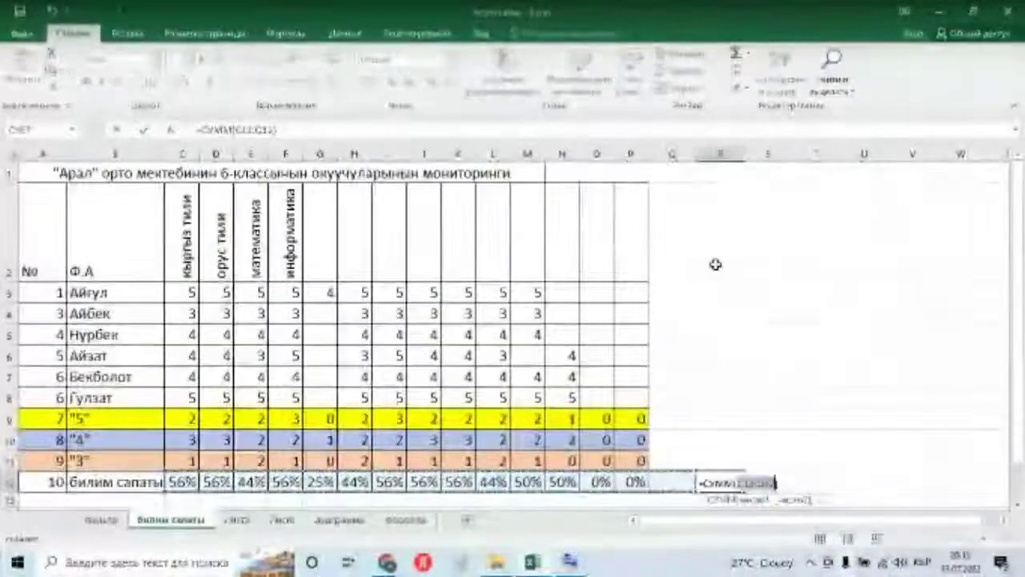
click(717, 419)
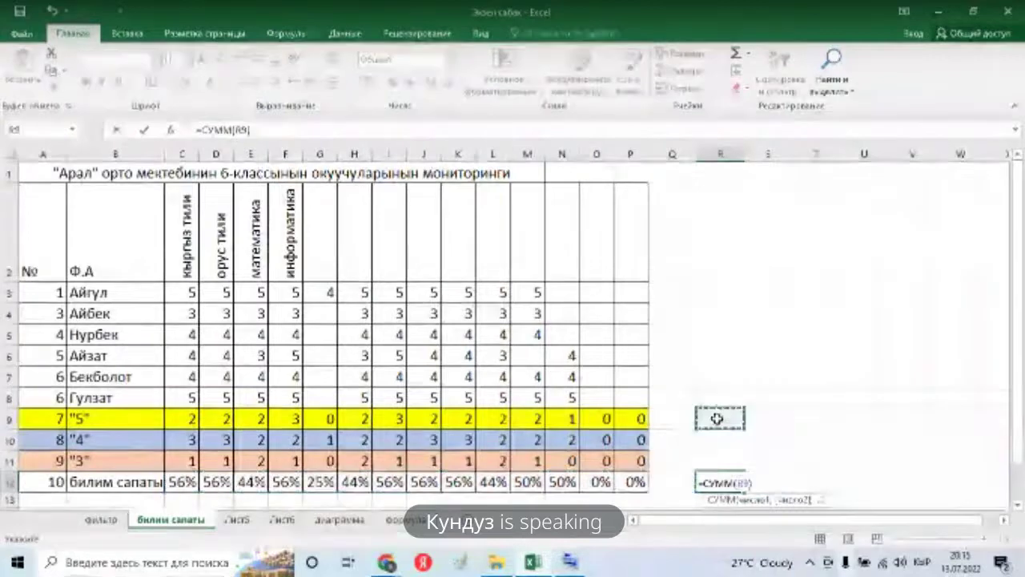
text(;)
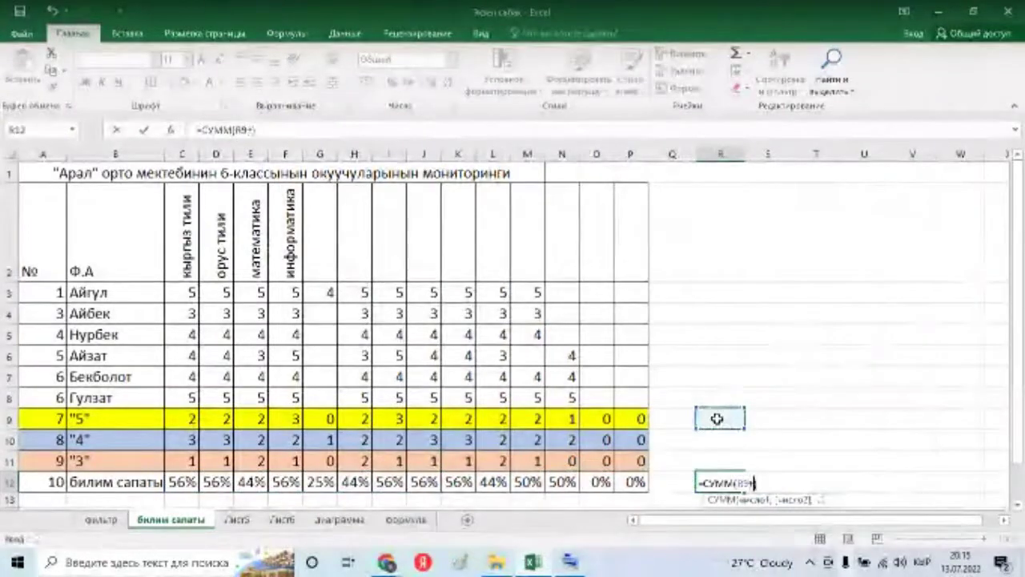
click(717, 440)
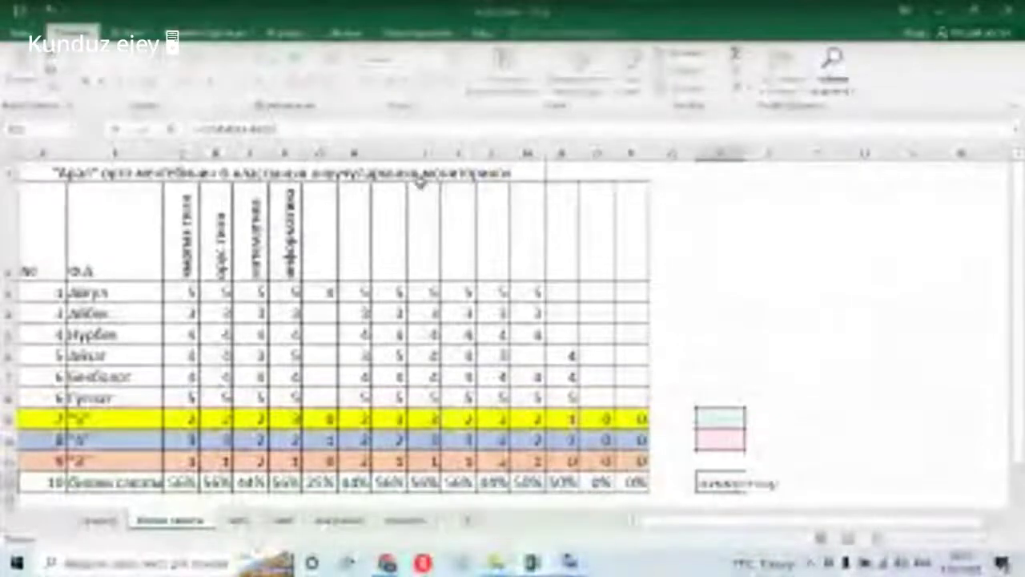
Step: Complete the R12 formula by dividing by the statistical function СЧЁТ with the range C12:Q12
click(296, 33)
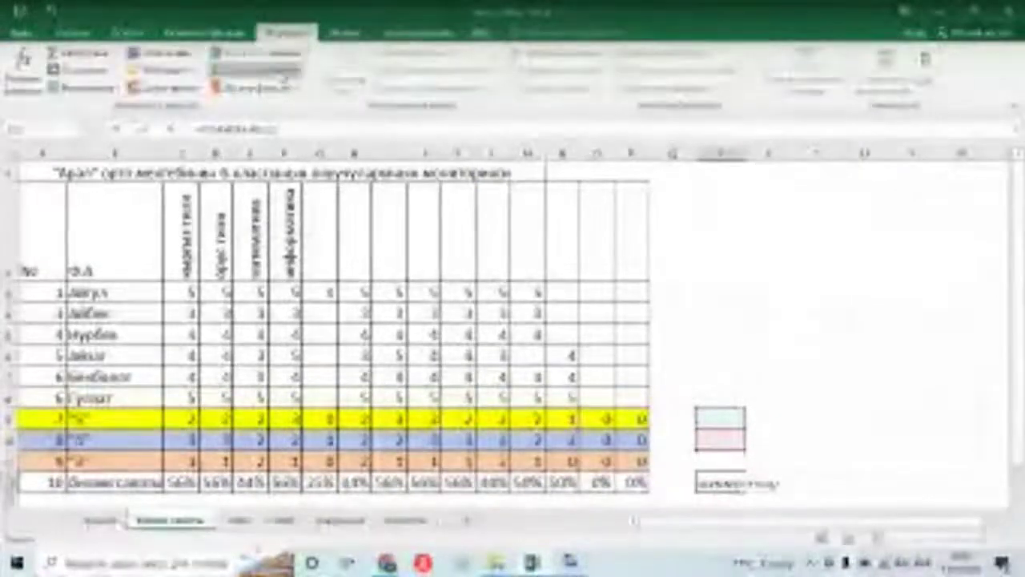
click(276, 88)
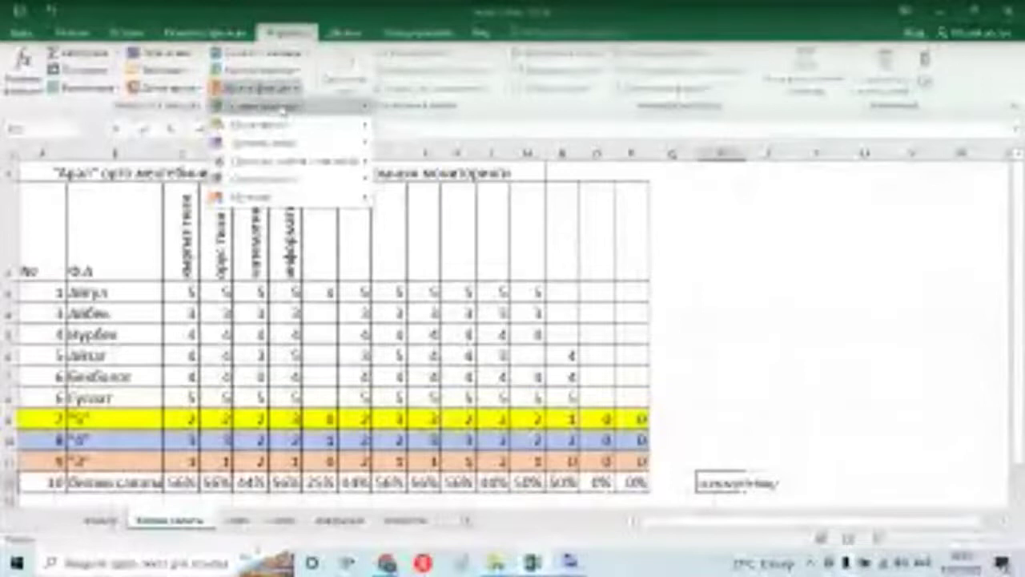
mouse_move(272, 106)
scroll(383, 453, down, 10)
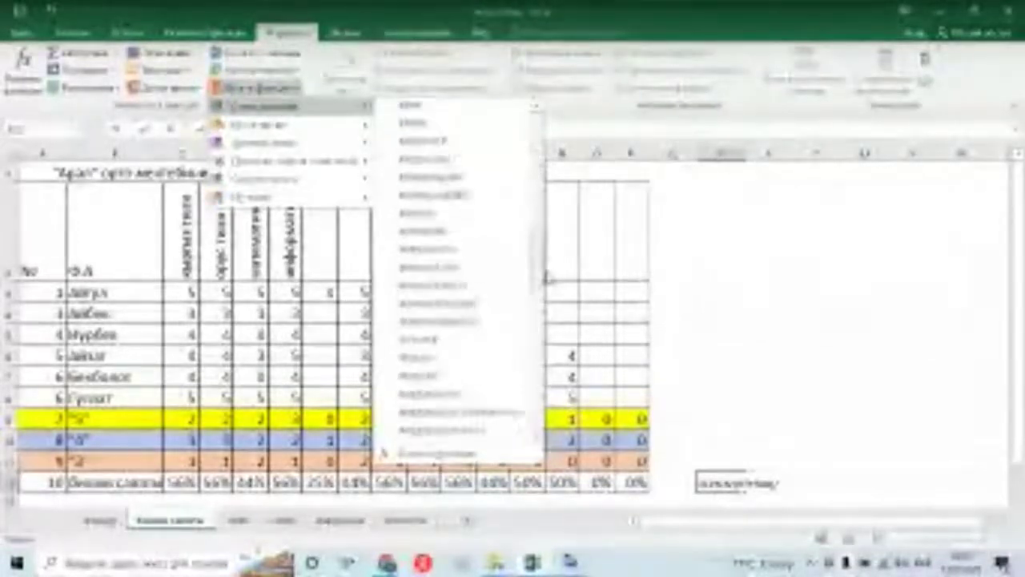
scroll(549, 353, down, 8)
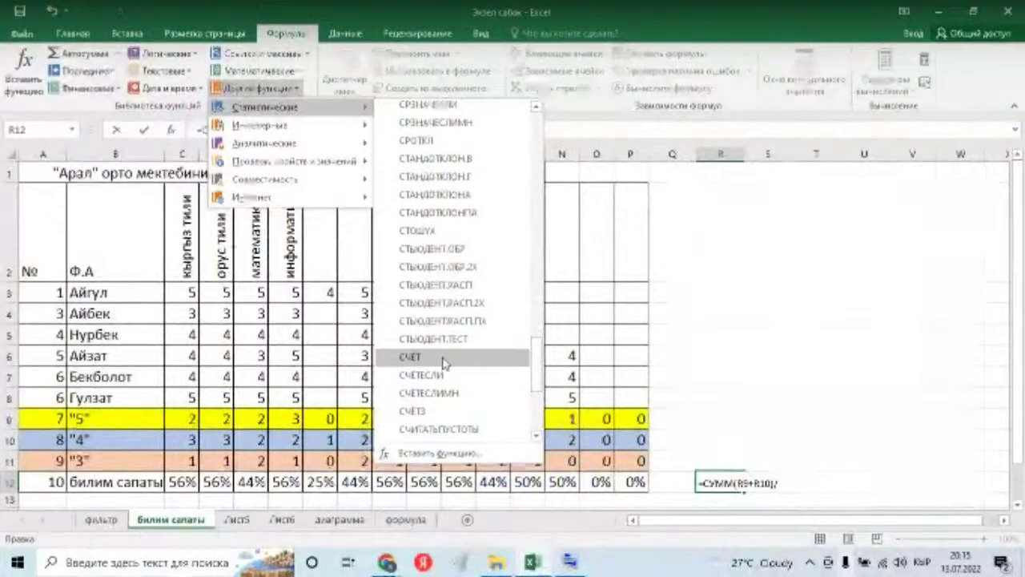
click(443, 357)
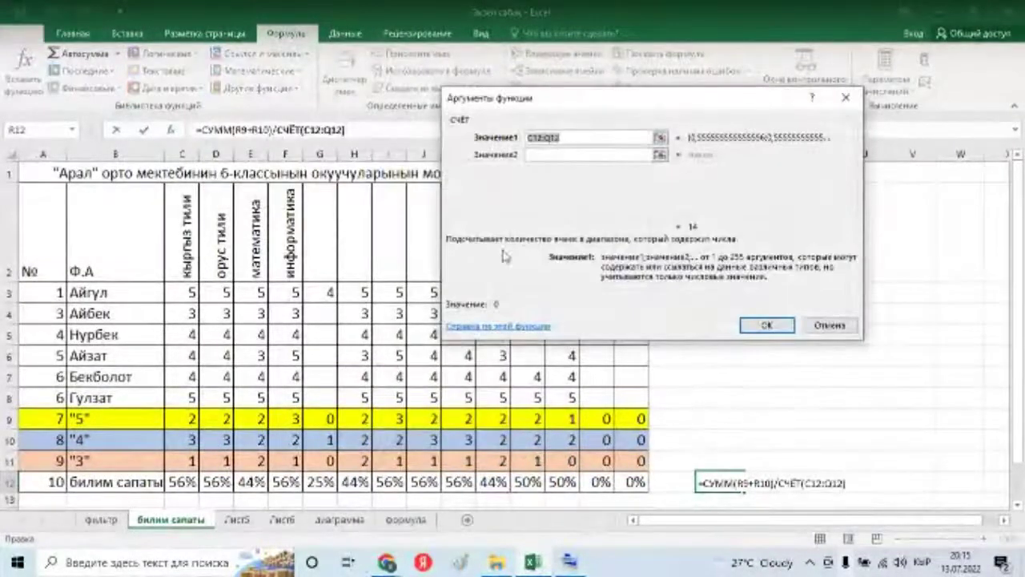
click(767, 327)
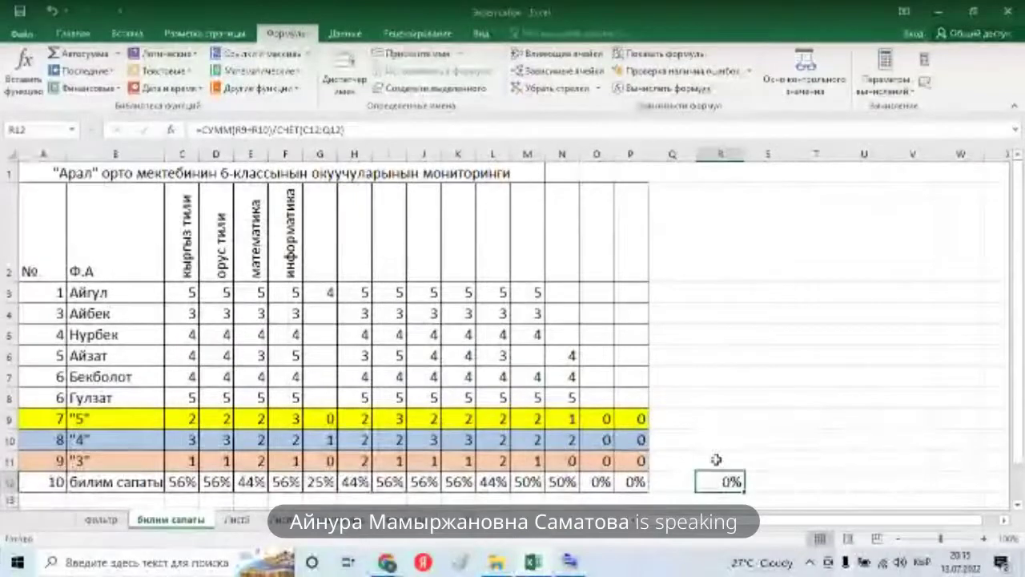
Step: Preview how the grades table prints and return to cell R2 on the sheet
click(717, 461)
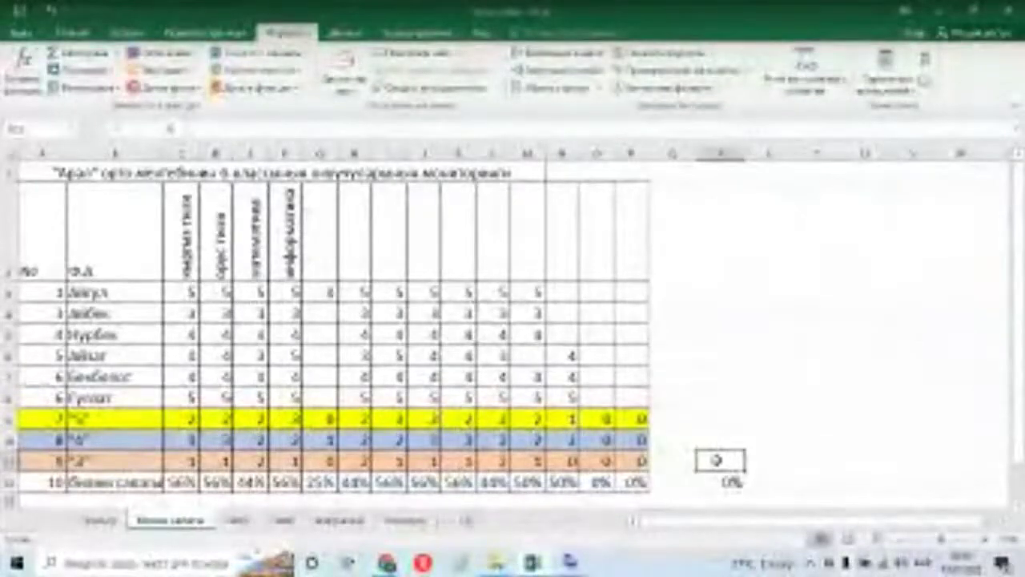
drag(769, 152, 721, 152)
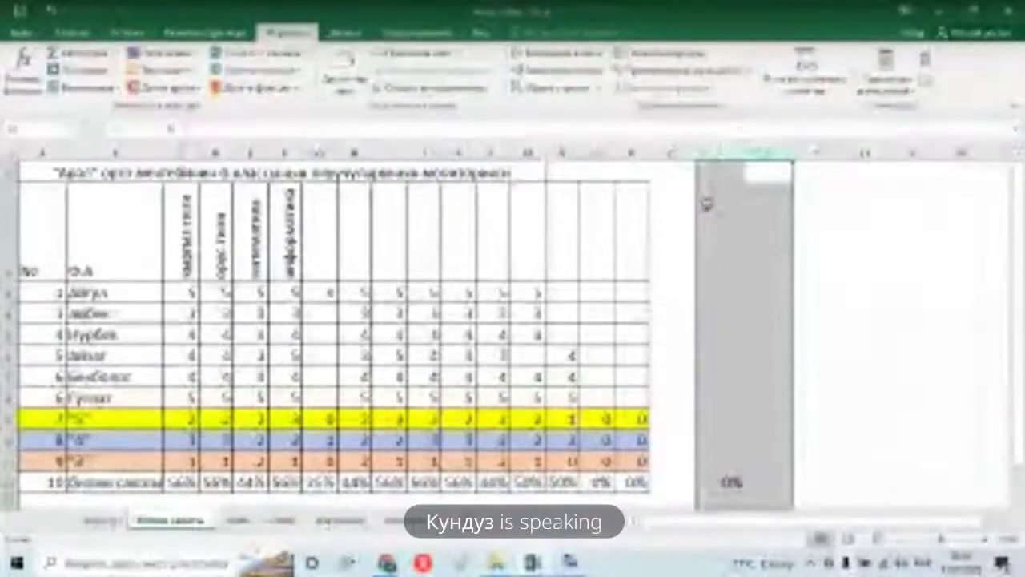
click(671, 271)
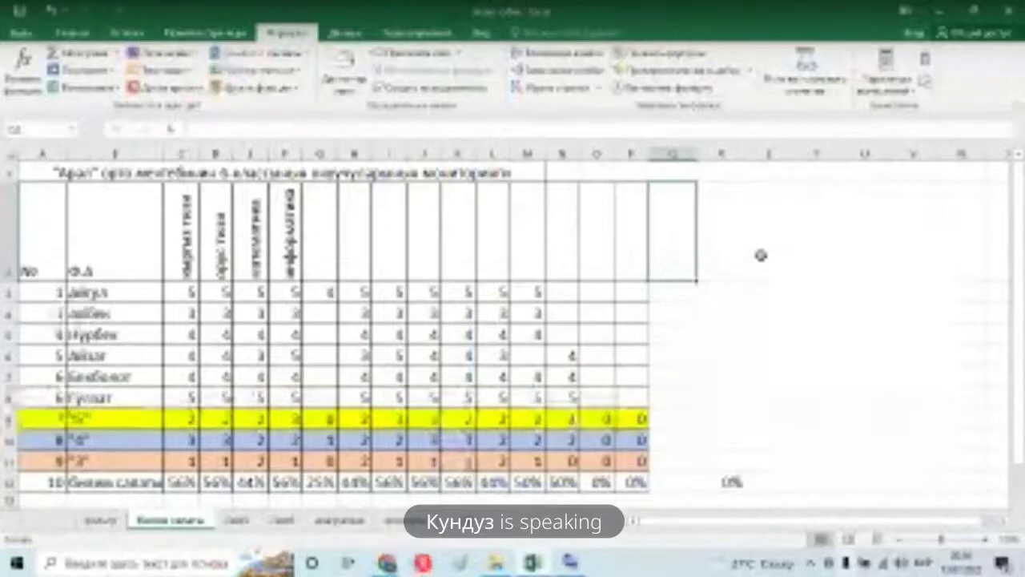
key(ctrl+p)
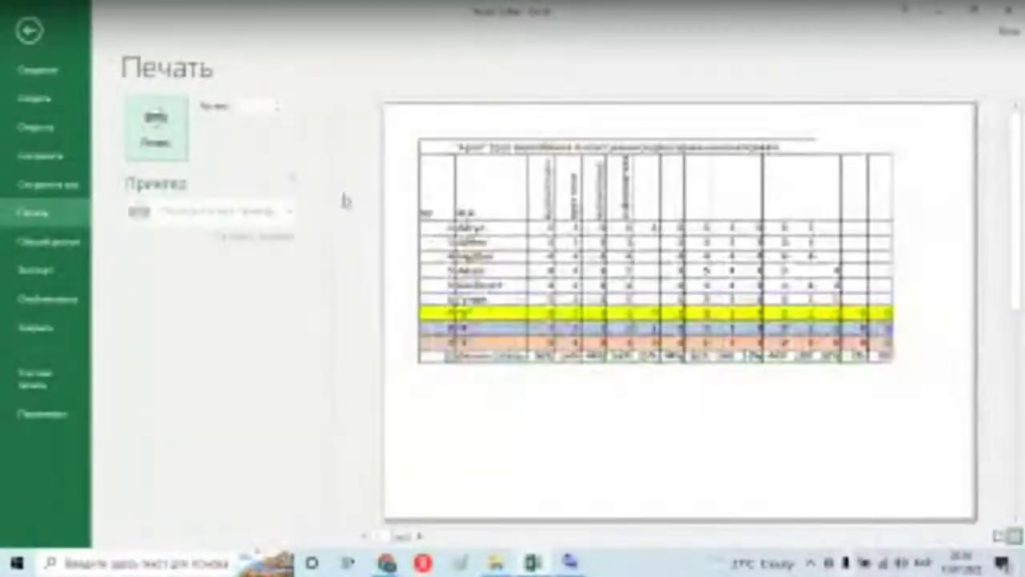
click(28, 30)
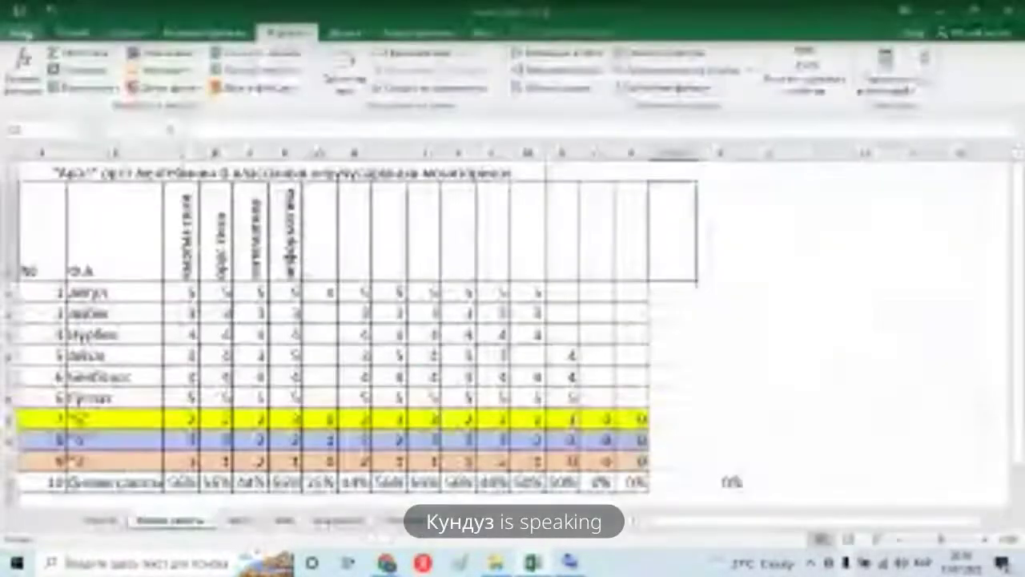
click(712, 215)
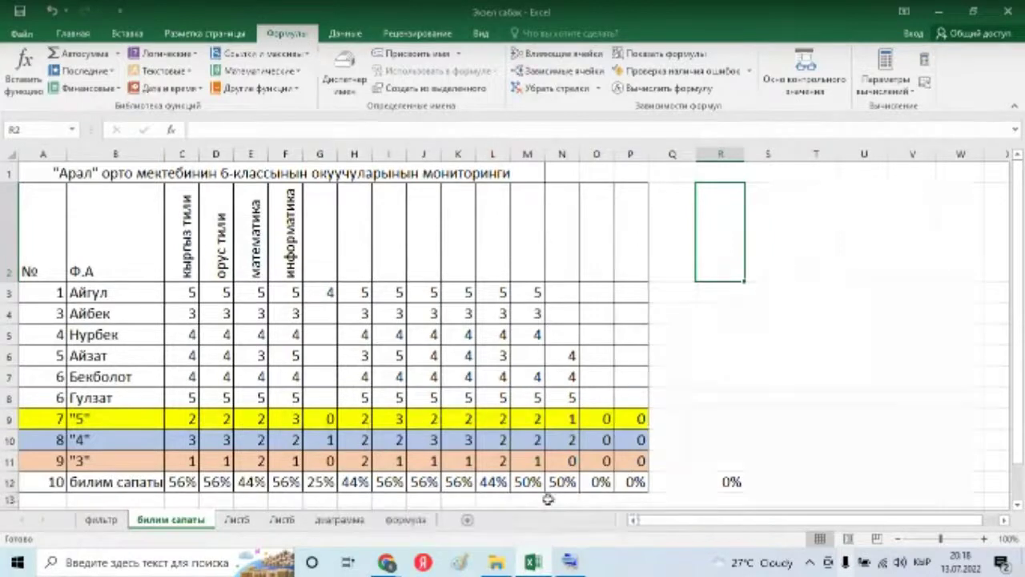
Step: On the формула sheet, enter шекер in A4, the price 105 in B4 and the unit кг in C4
click(406, 520)
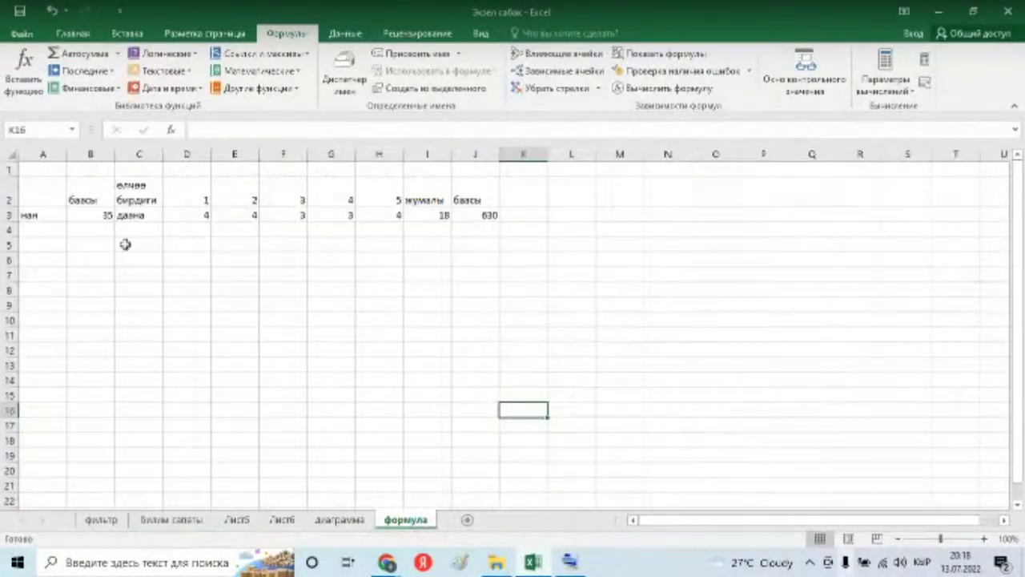
click(41, 230)
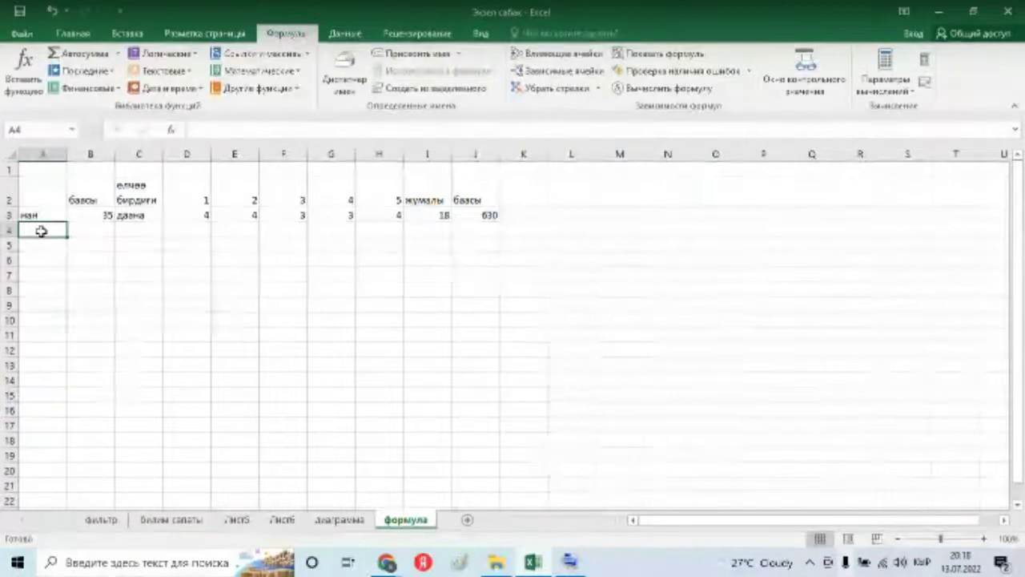
text(шекер)
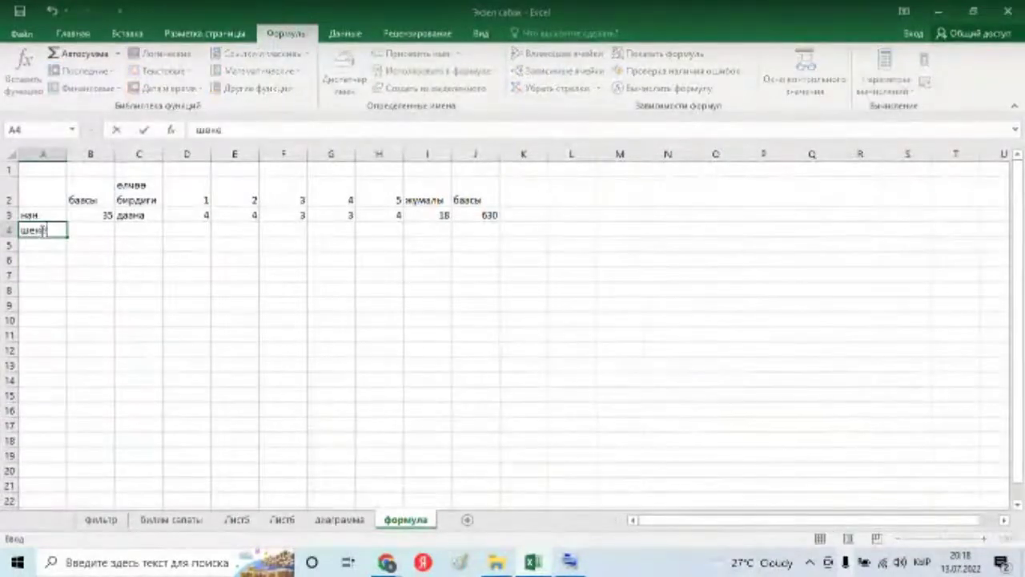
click(88, 230)
text(105)
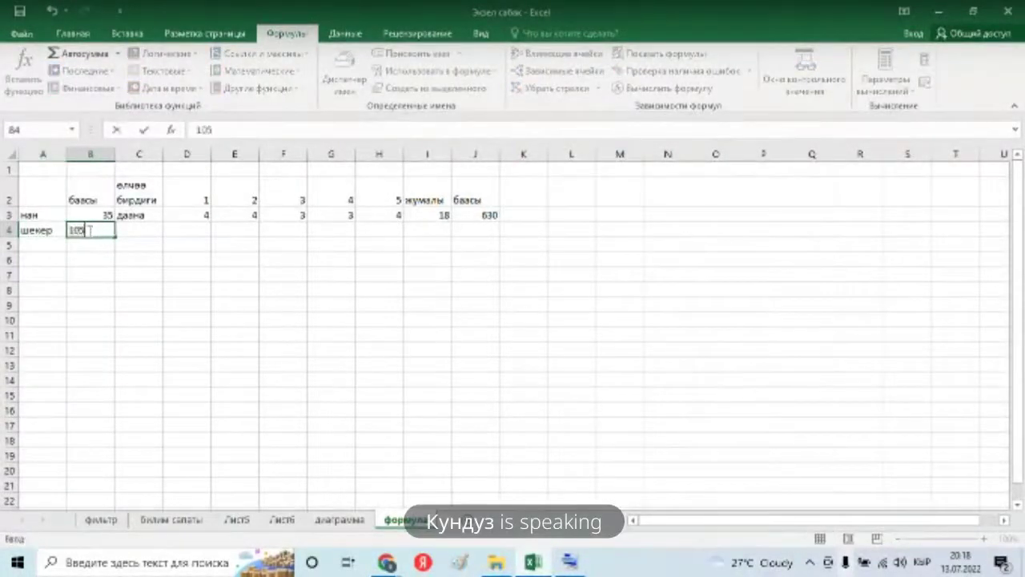
click(137, 233)
text(кг)
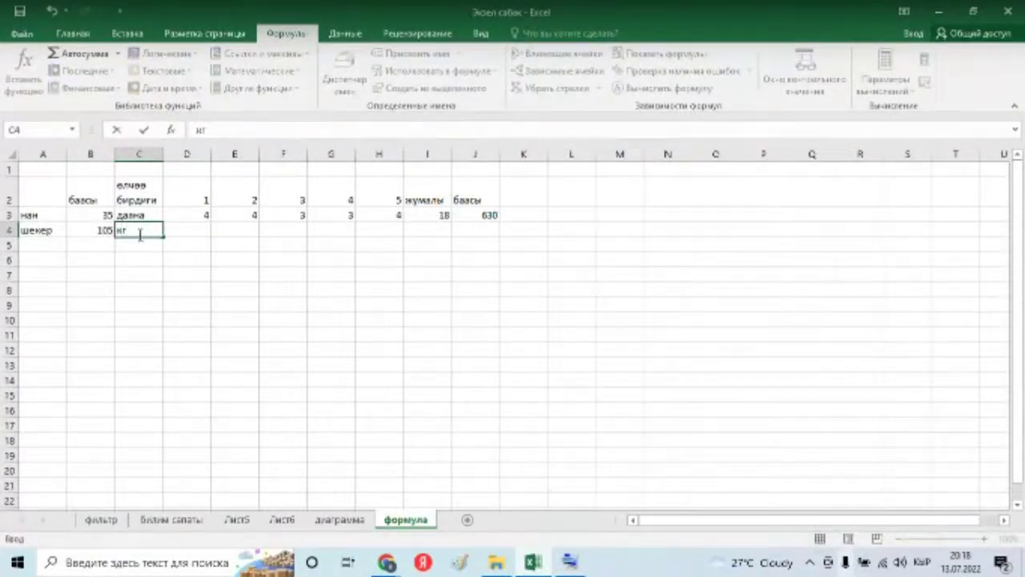
Step: Enter the шекер quantities 0,5, 0,3, 0,4, 0,45 and 0,5 in cells D4 to H4
click(206, 228)
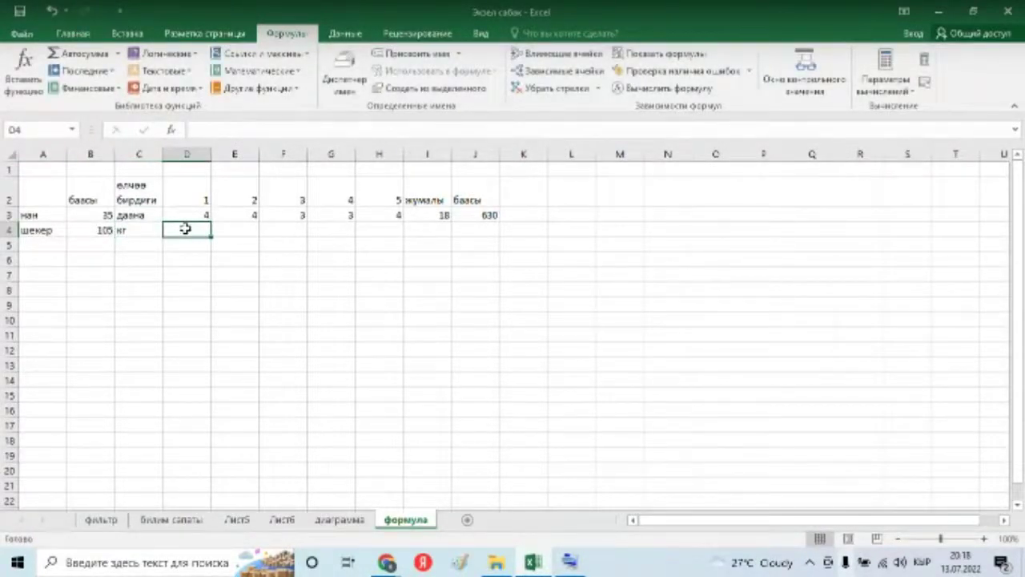
text(0.)
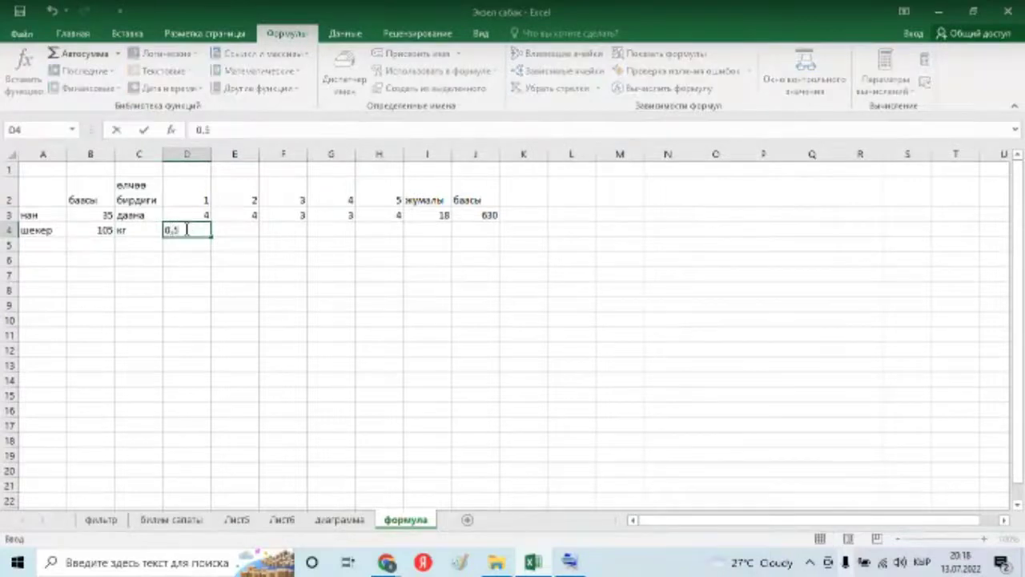
key(Tab)
text(0,3)
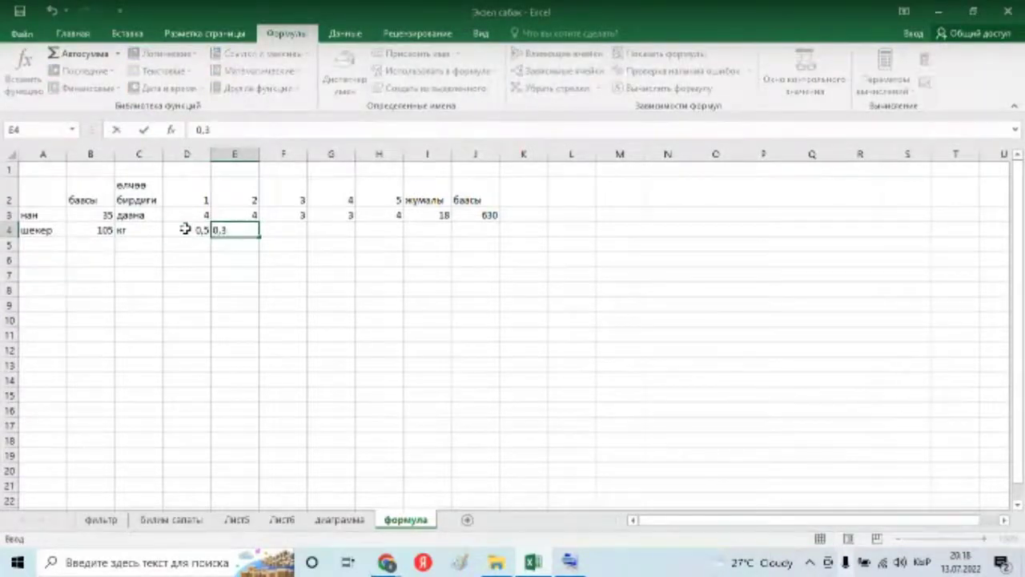
key(Tab)
text(0,4)
key(Tab)
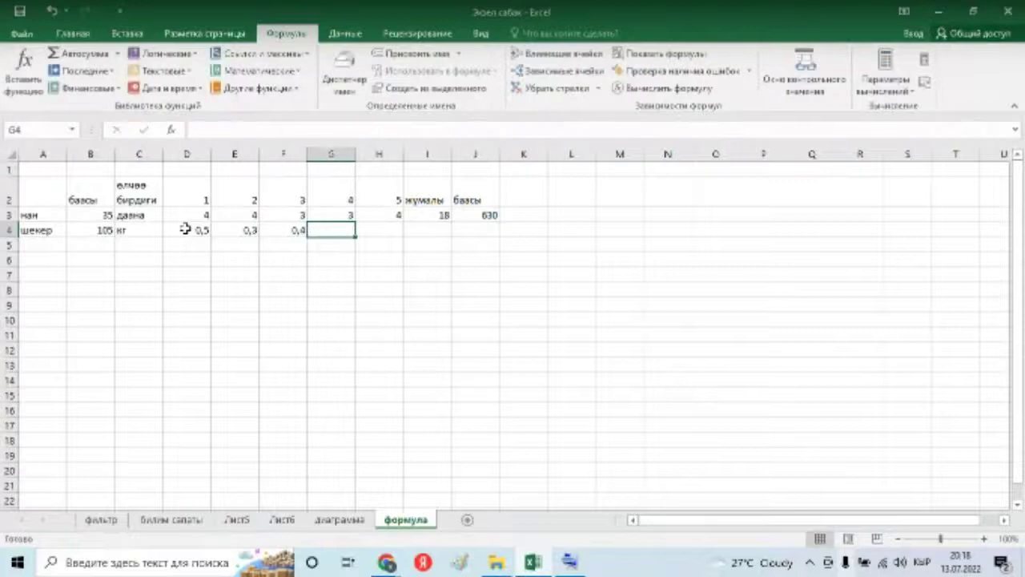
text(0,45)
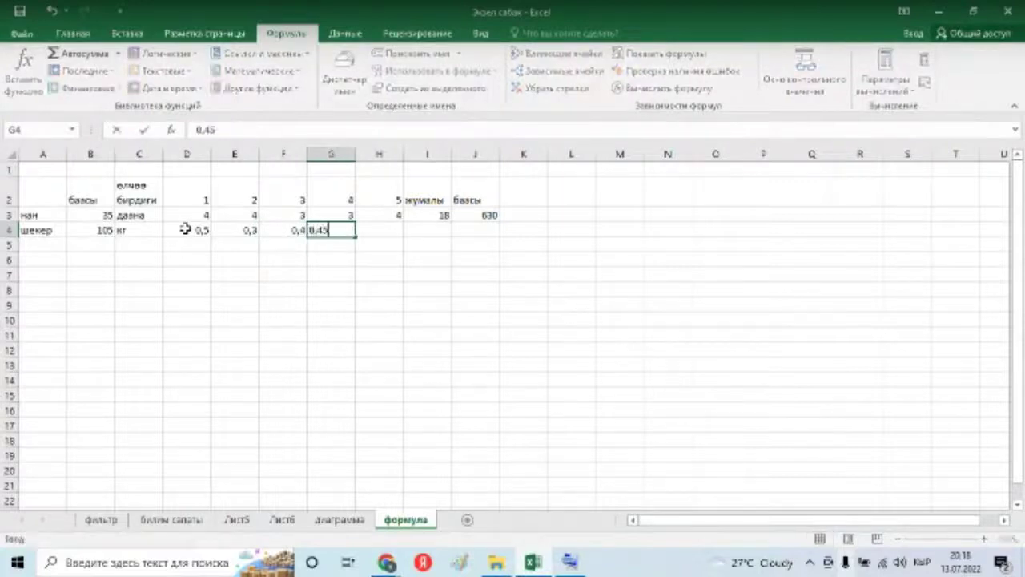
key(Tab)
text(0)
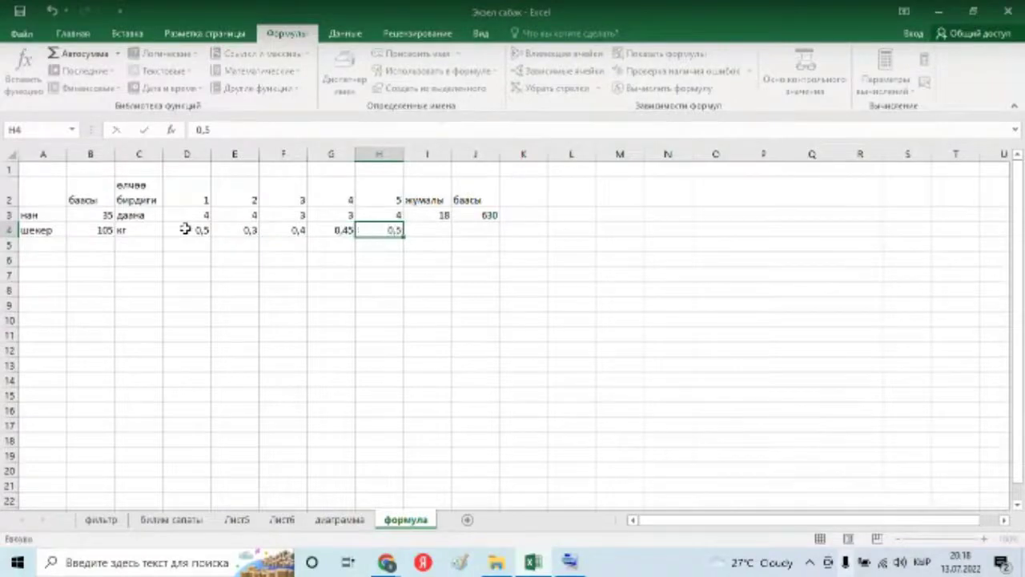
key(Tab)
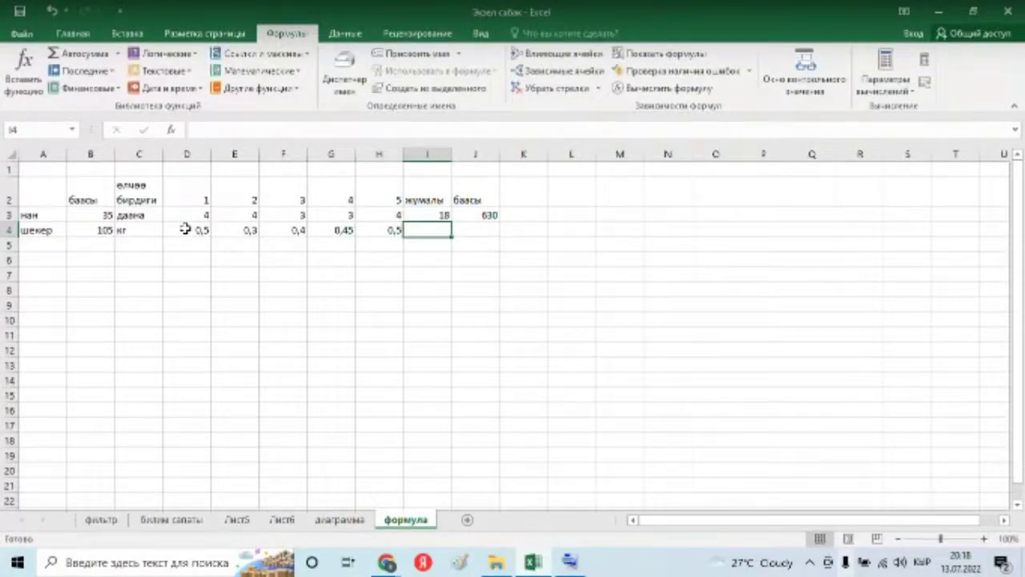
Step: Total the шекер quantities D4:H4 with AutoSum into I4 and check the resulting formula there
click(187, 230)
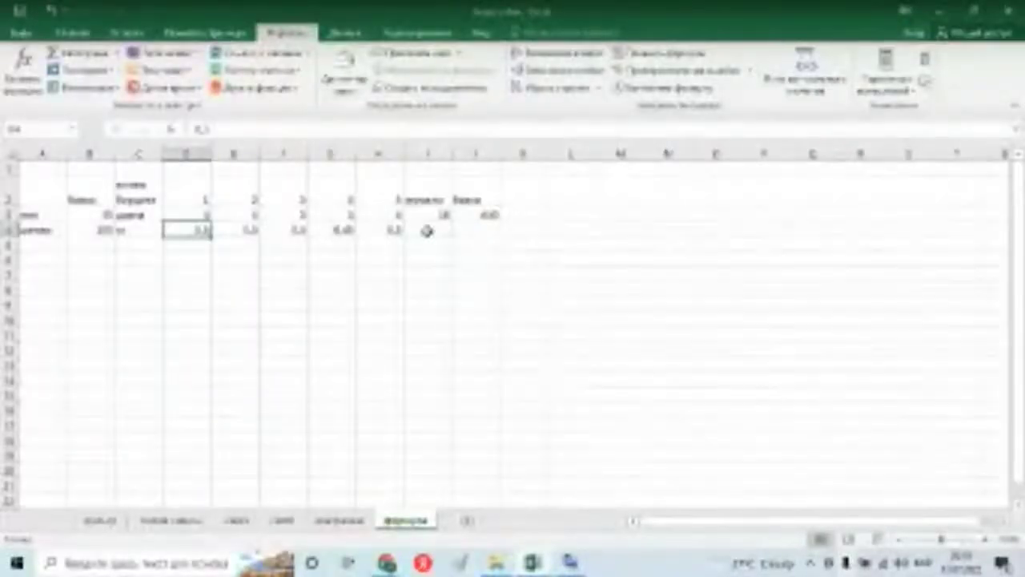
click(427, 230)
click(192, 231)
key(shift+Right)
key(shift+Right)
key(shift+Right)
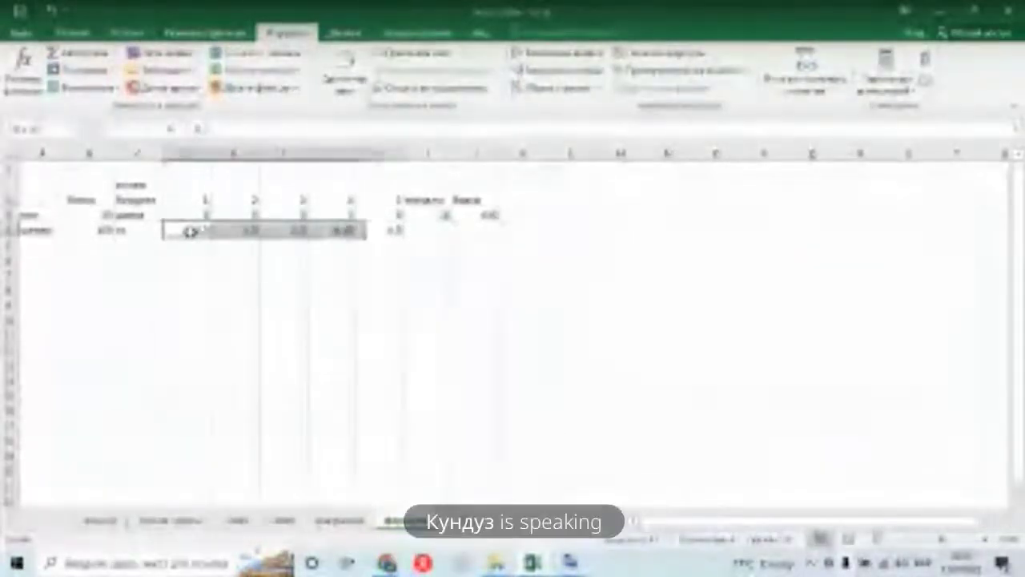
key(shift+Right)
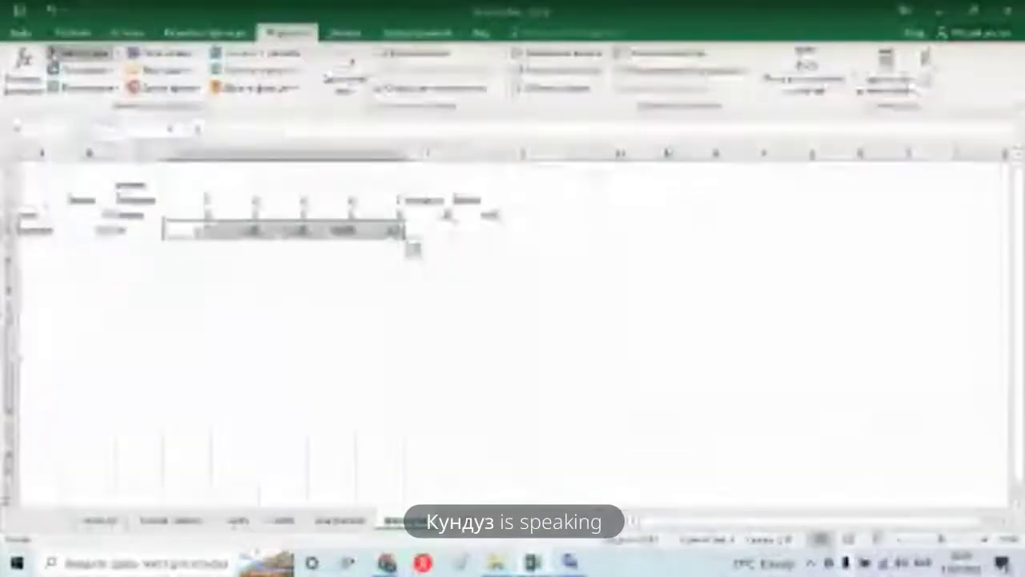
click(80, 53)
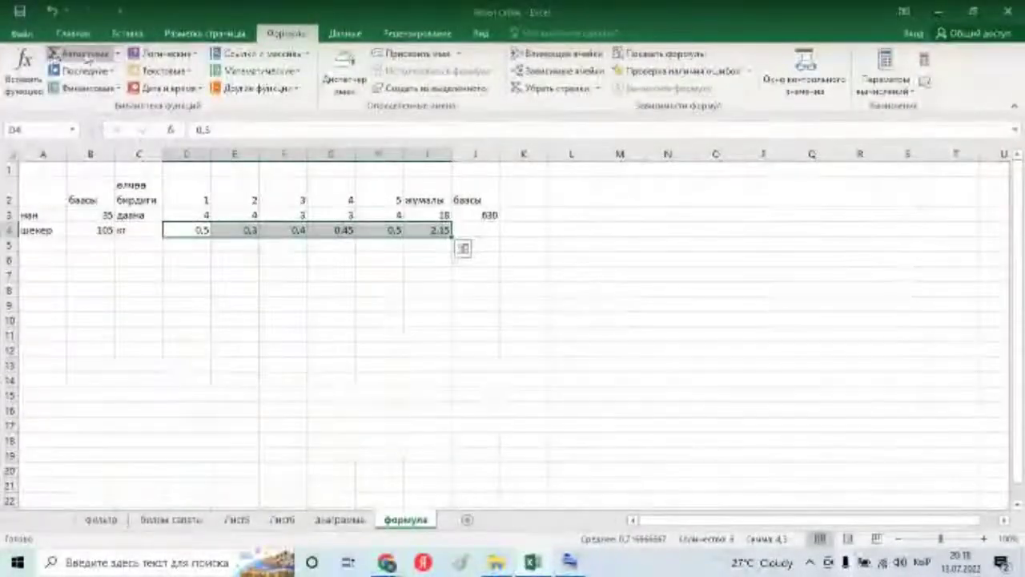
click(117, 53)
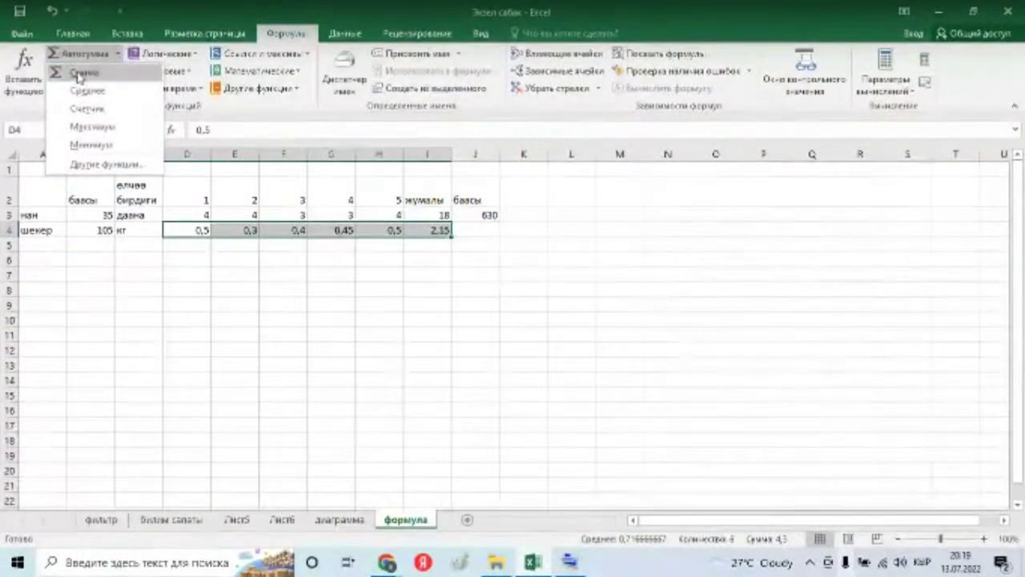
click(463, 245)
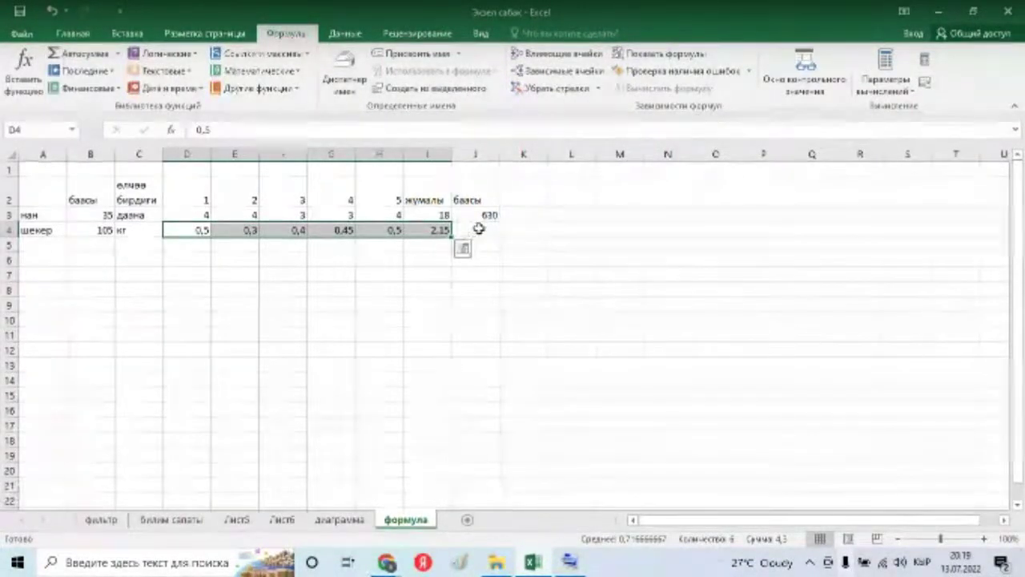
click(478, 229)
click(437, 229)
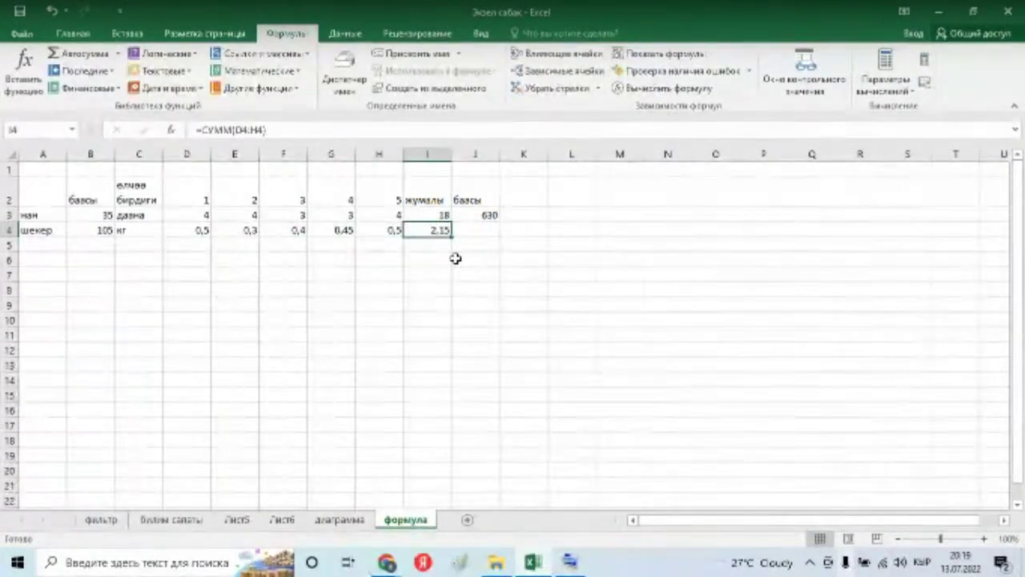
Step: In J4, enter a formula multiplying the шекер total in I4 by its price in B4
click(478, 229)
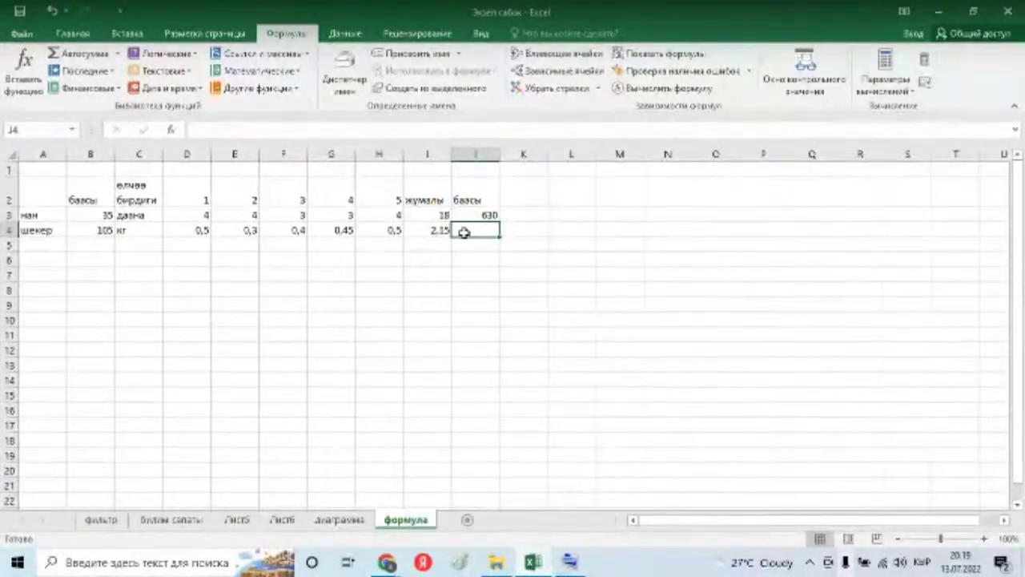
text(=)
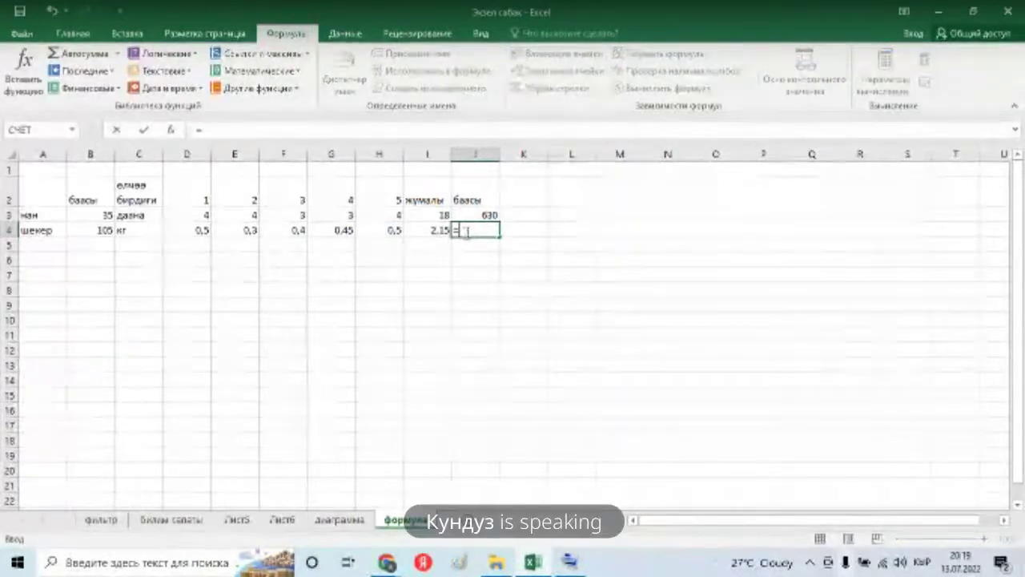
click(429, 231)
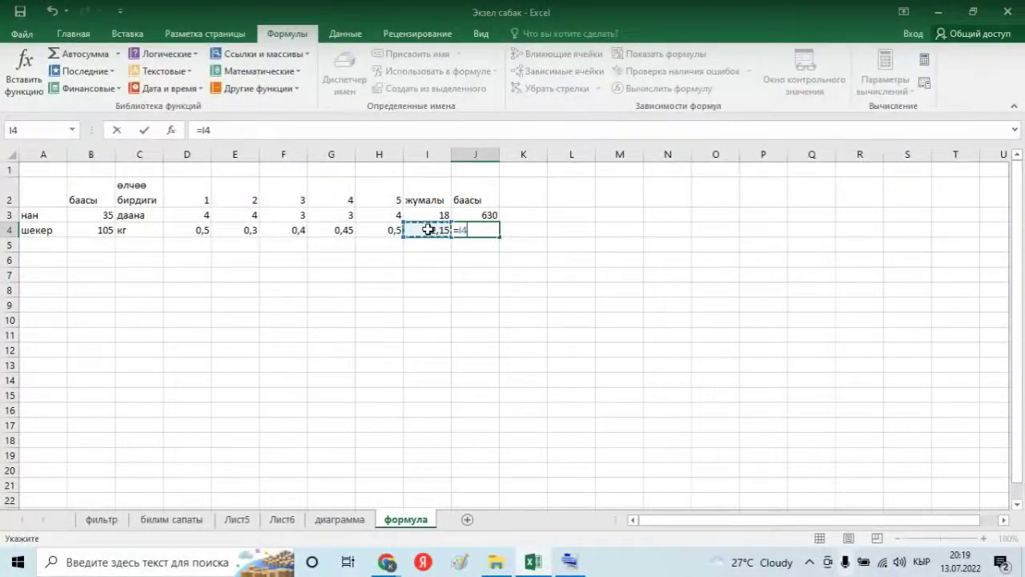
text(*)
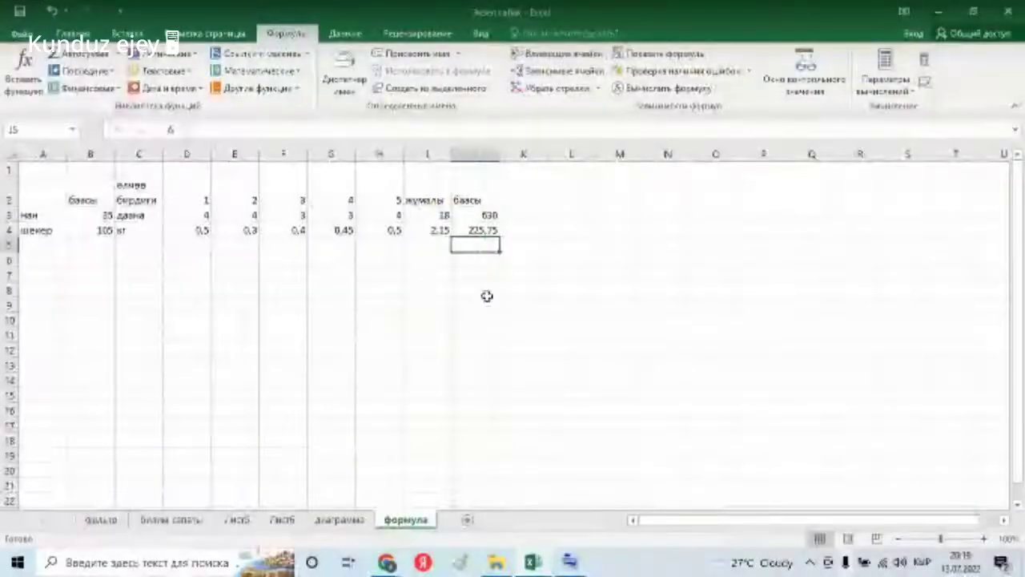
key(Up)
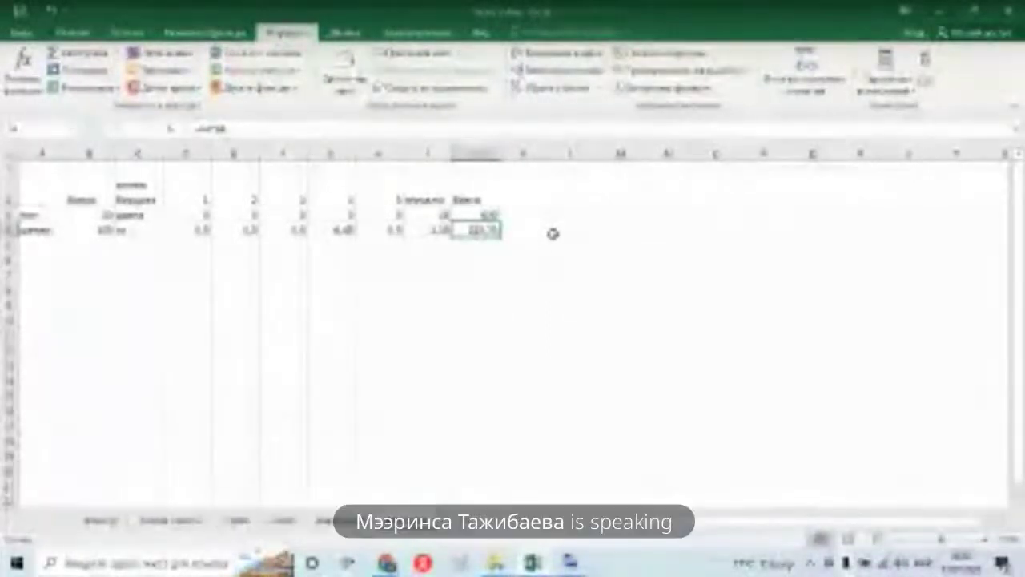
Step: Add a new sheet after the билим сапаты sheet and apply all borders to the range A1:G7
click(185, 522)
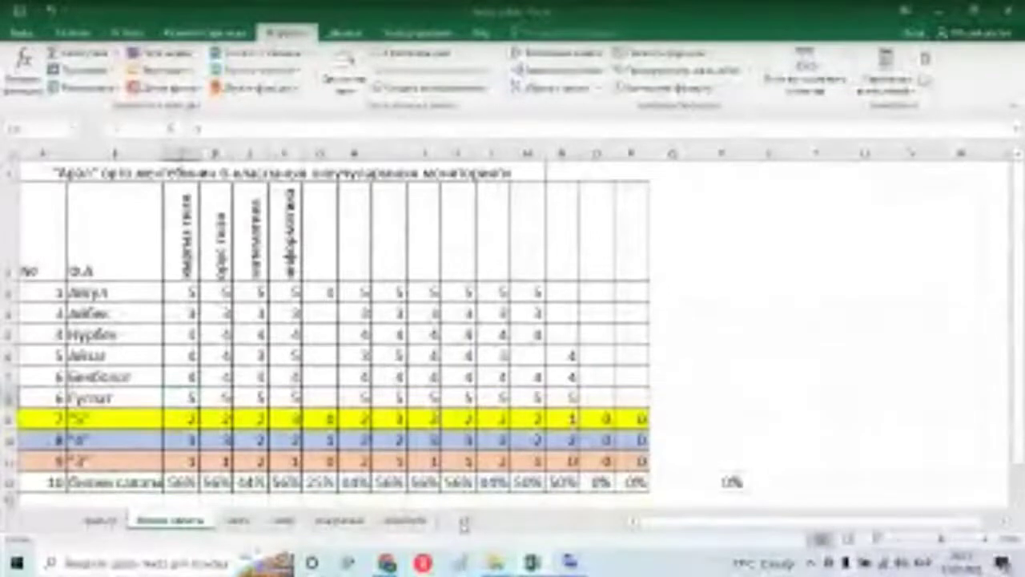
click(469, 522)
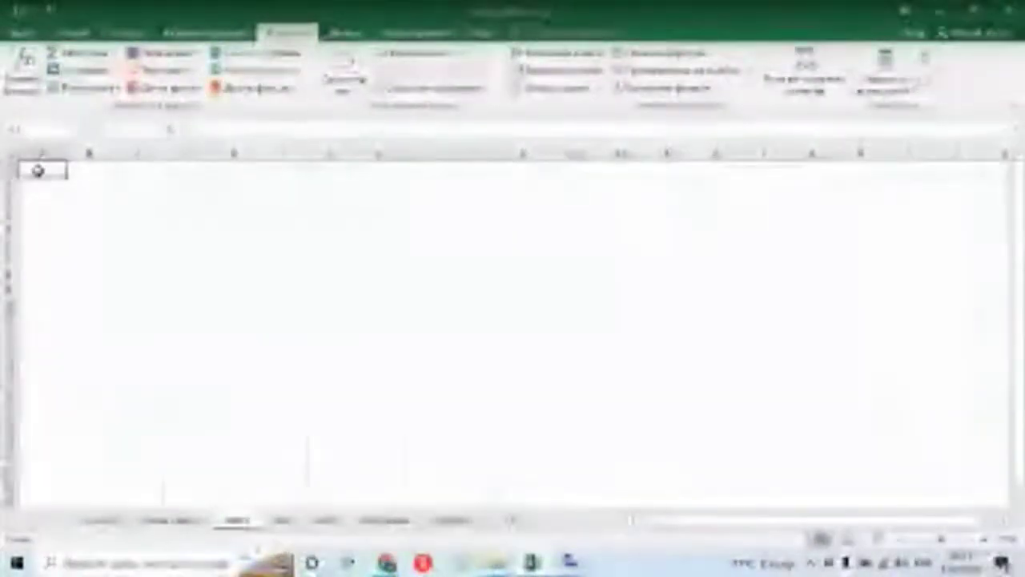
drag(37, 170, 352, 266)
click(76, 35)
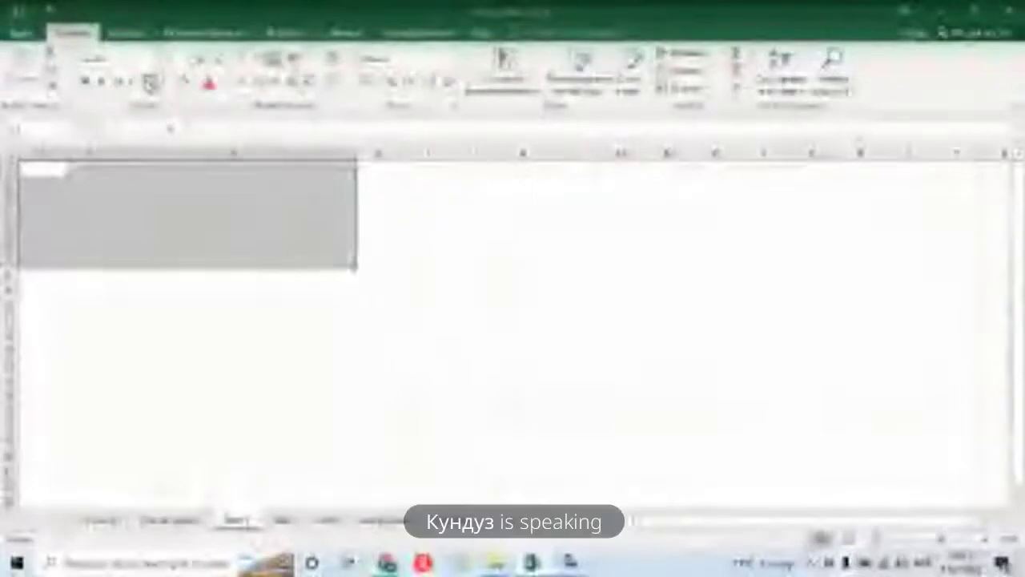
click(149, 81)
Step: Merge and center cells A1:G1 and enter the table's title in the merged cell
click(34, 169)
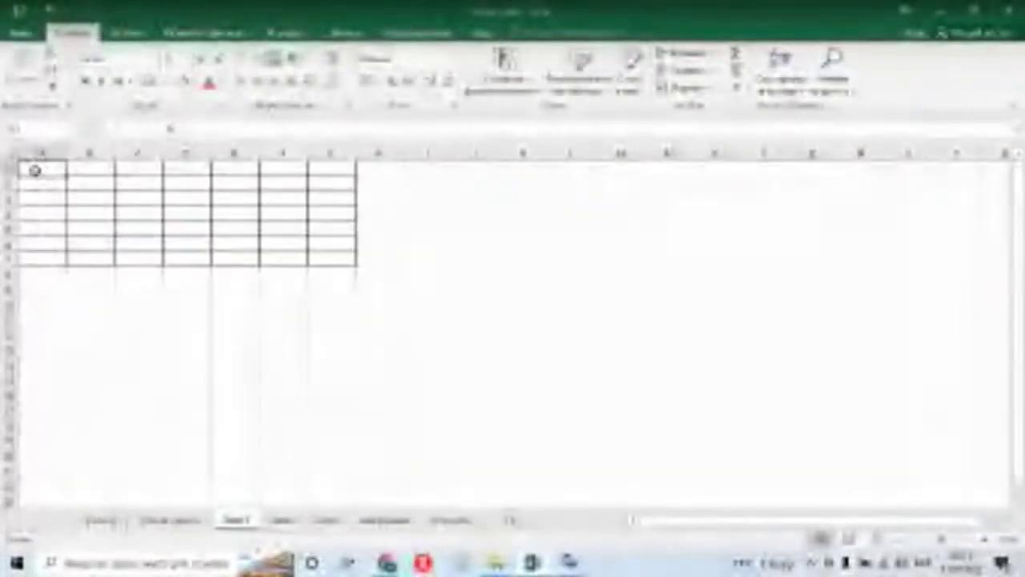
key(shift+Right)
key(shift+Right)
key(shift+Right)
key(shift+Right)
key(shift+Right)
key(shift+Right)
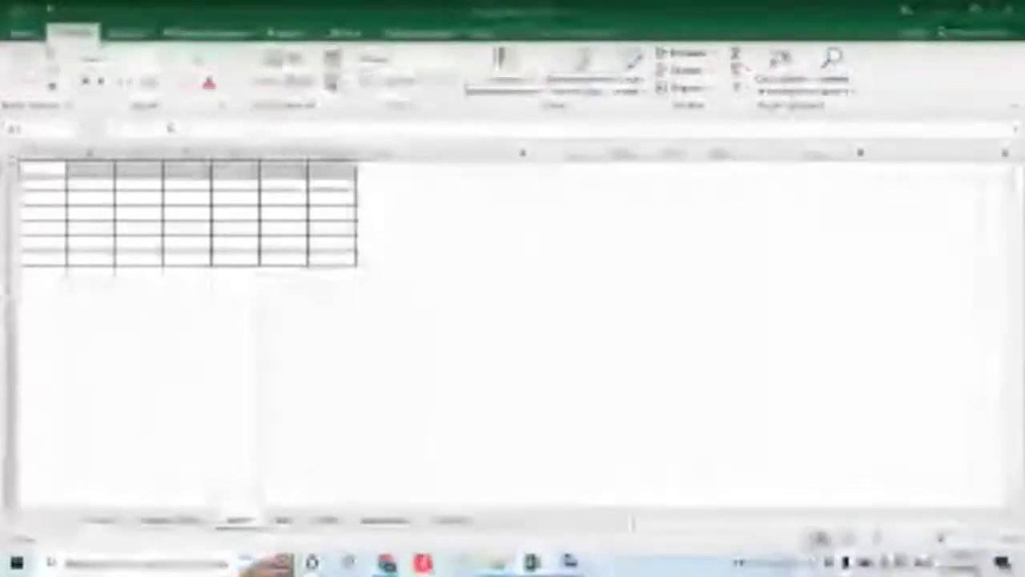
click(336, 82)
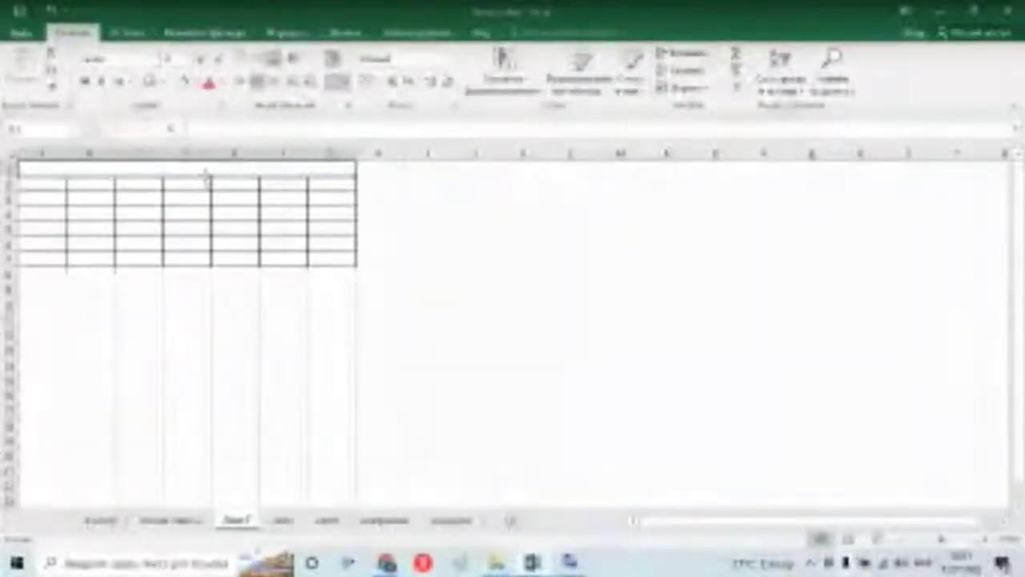
text(гебра фанидан баҳолар жадвали)
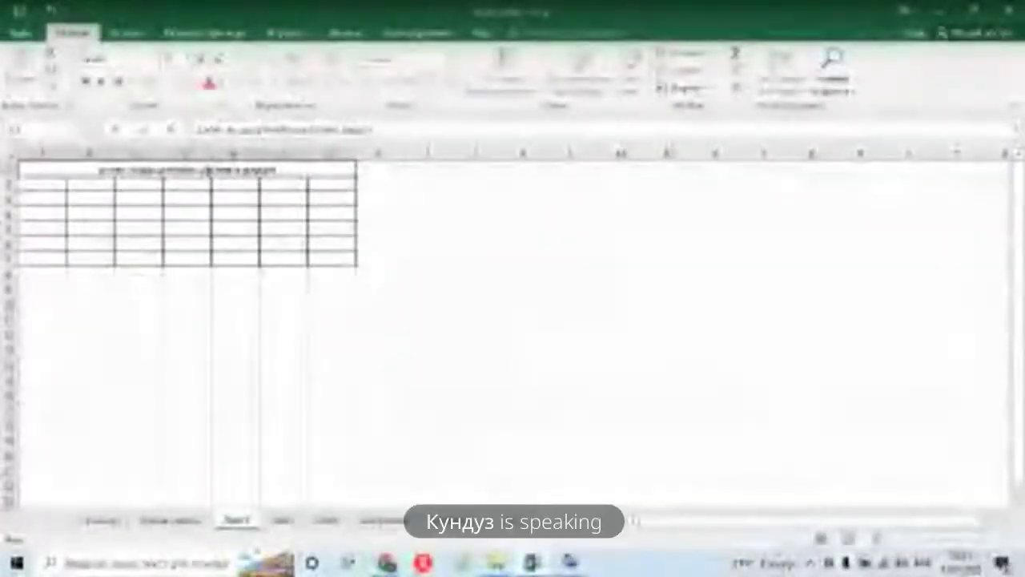
key(Return)
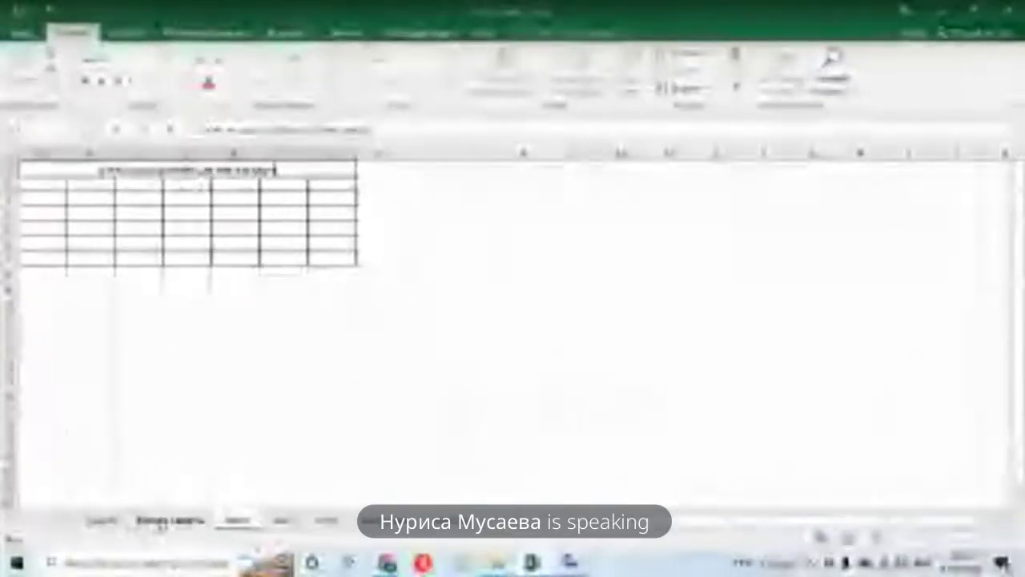
Step: Copy the whole grades table A1:P12 from the билим сапаты sheet and paste it at B2 on a new sheet
click(165, 521)
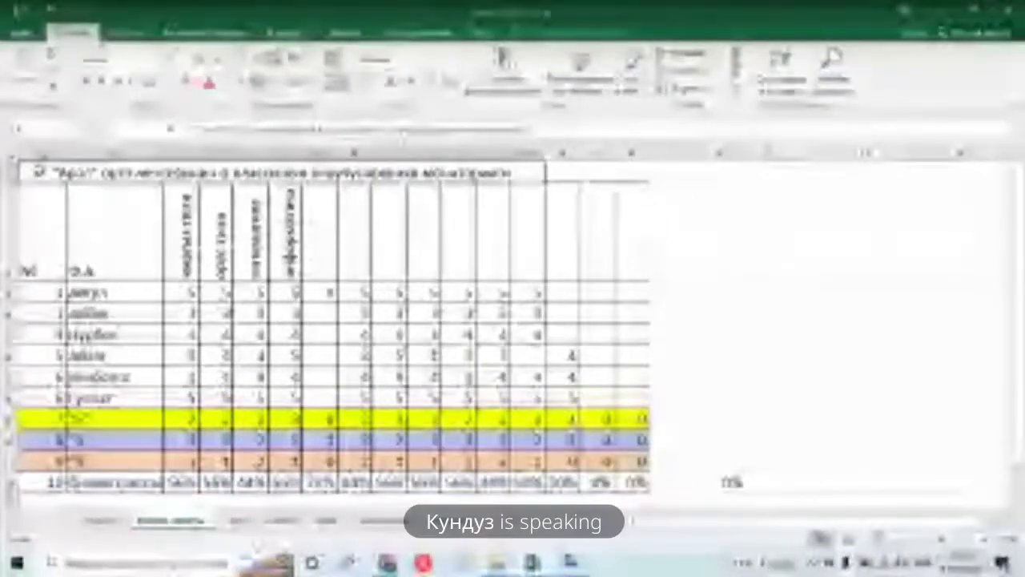
key(shift+Down)
key(shift+Down)
key(shift+Down)
key(shift+Down)
key(shift+Down)
key(shift+Down)
key(shift+Down)
key(shift+Down)
key(shift+Down)
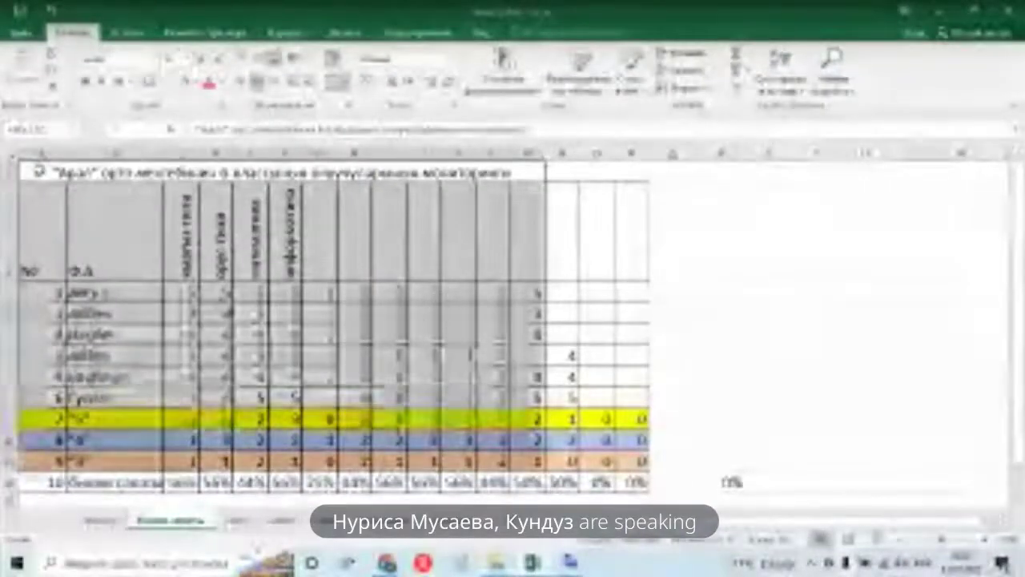
key(shift+Right)
key(shift+Right)
key(shift+Right)
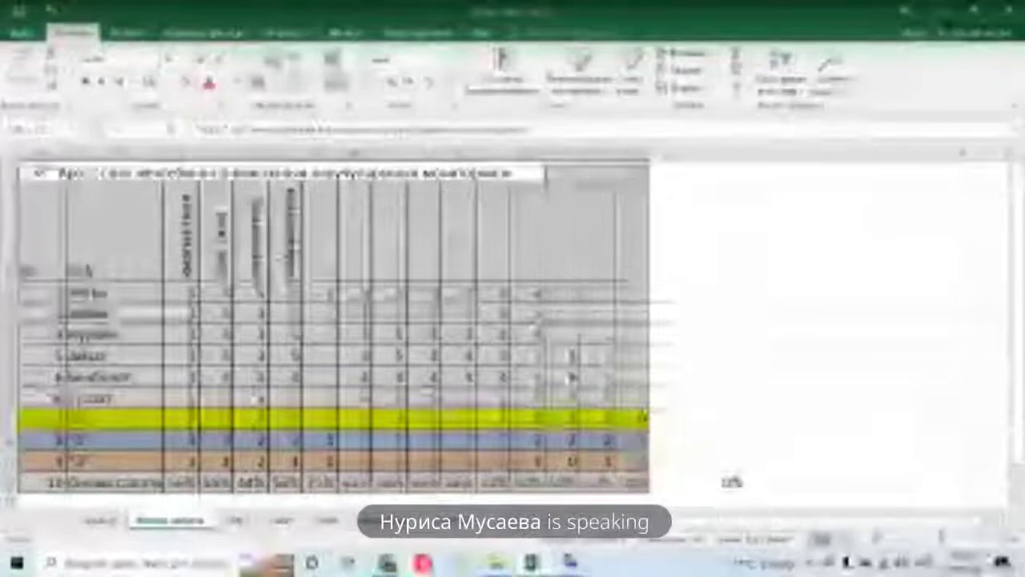
key(shift+F10)
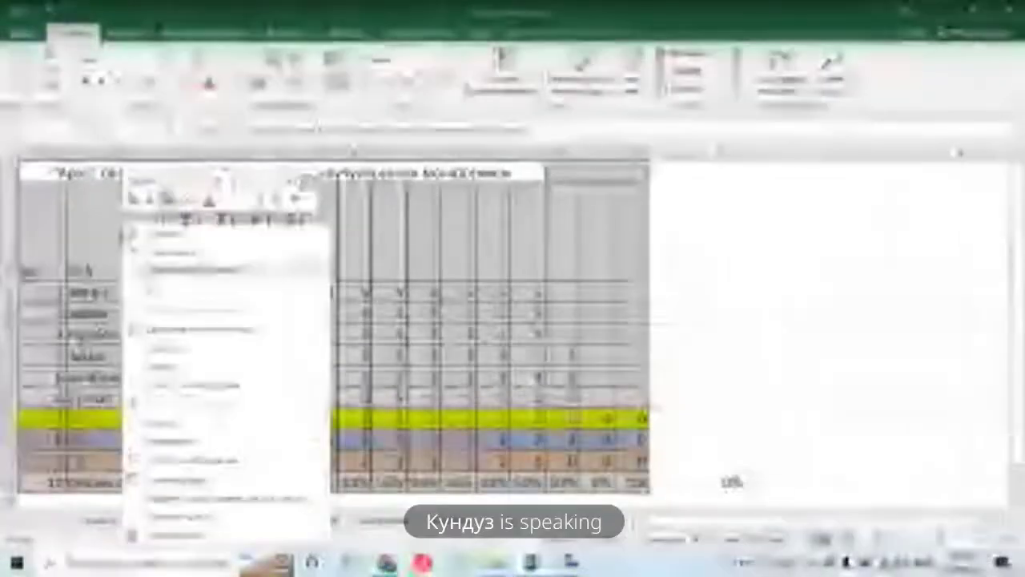
key(Up)
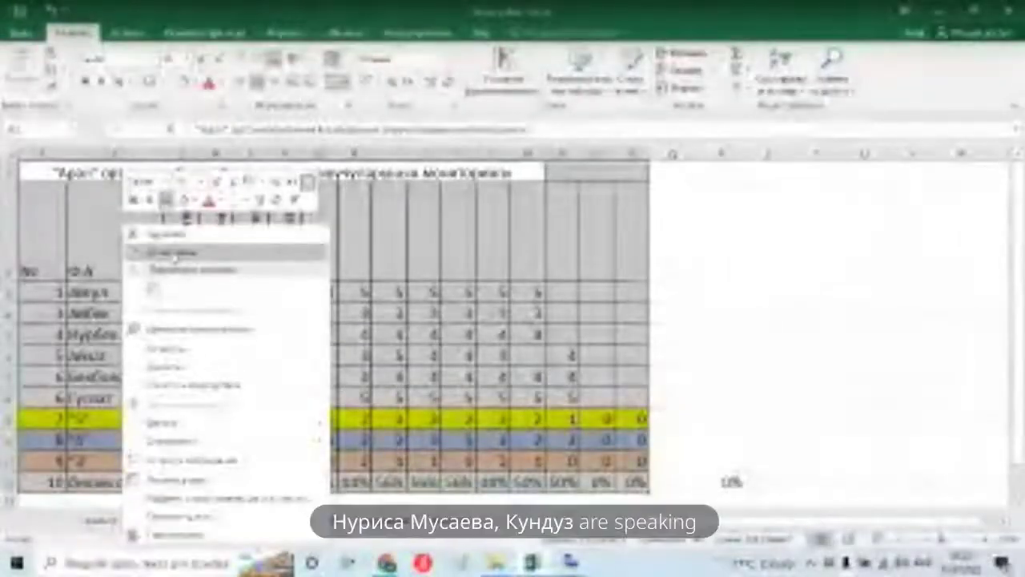
key(Return)
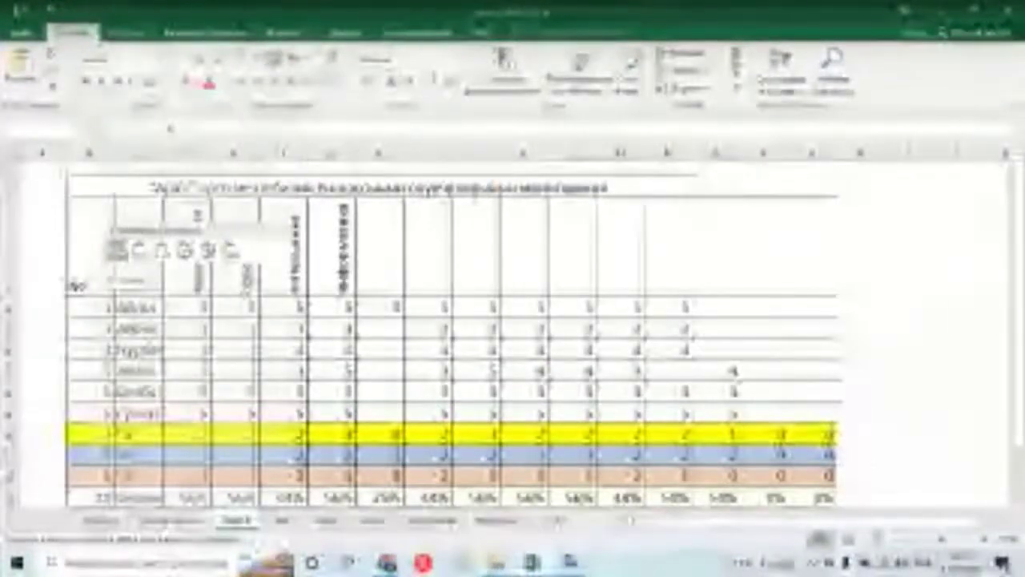
key(ctrl+a)
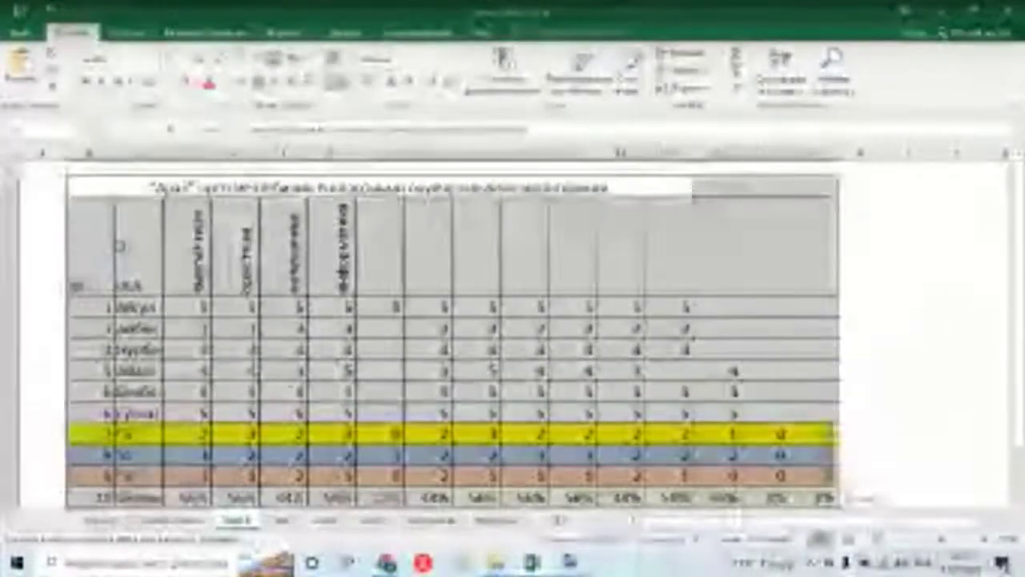
click(887, 220)
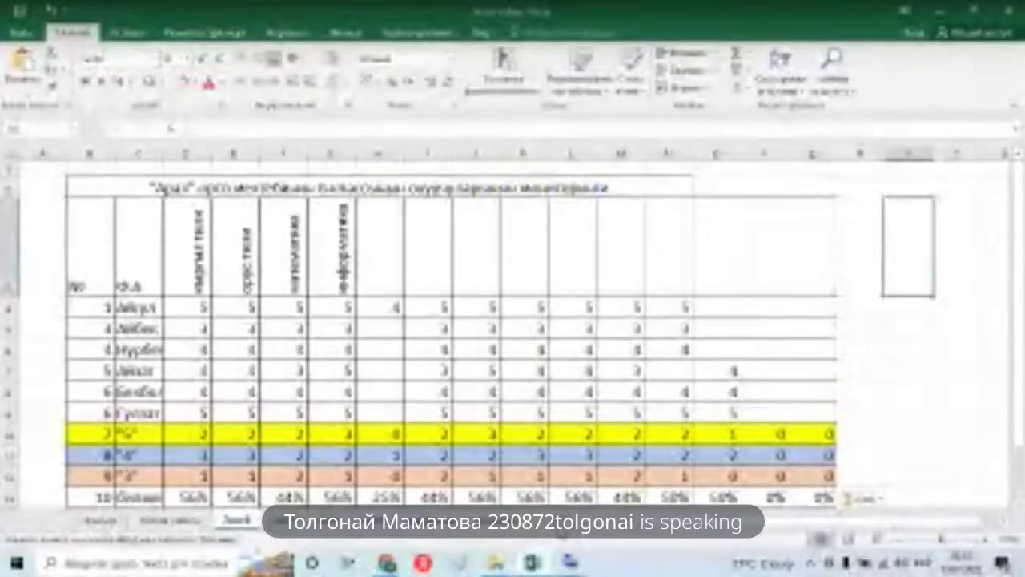
Step: On the next empty sheet, enter a column of five numbers in cells B3:B7
key(ctrl+Page_Down)
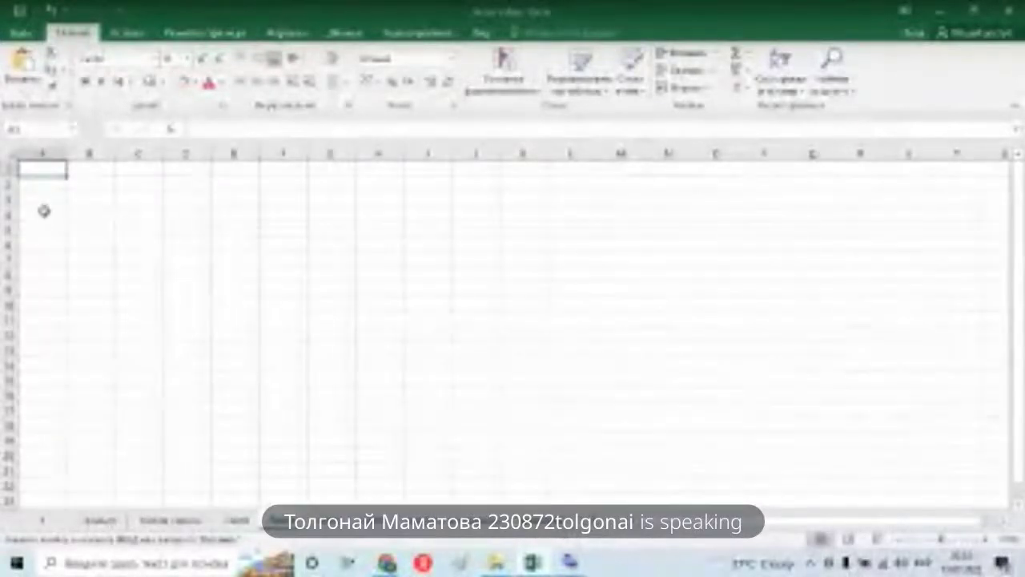
click(92, 202)
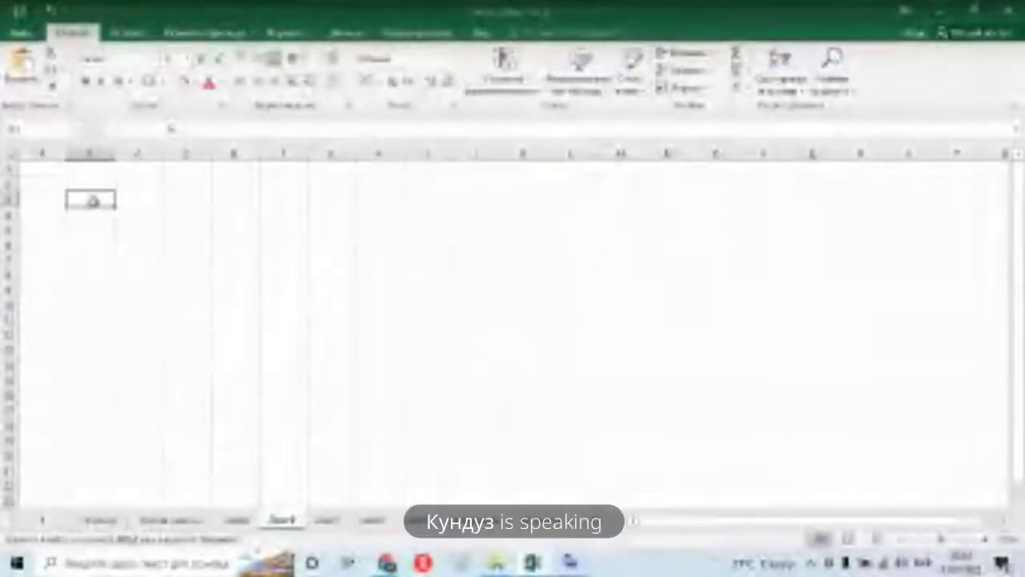
key(Return)
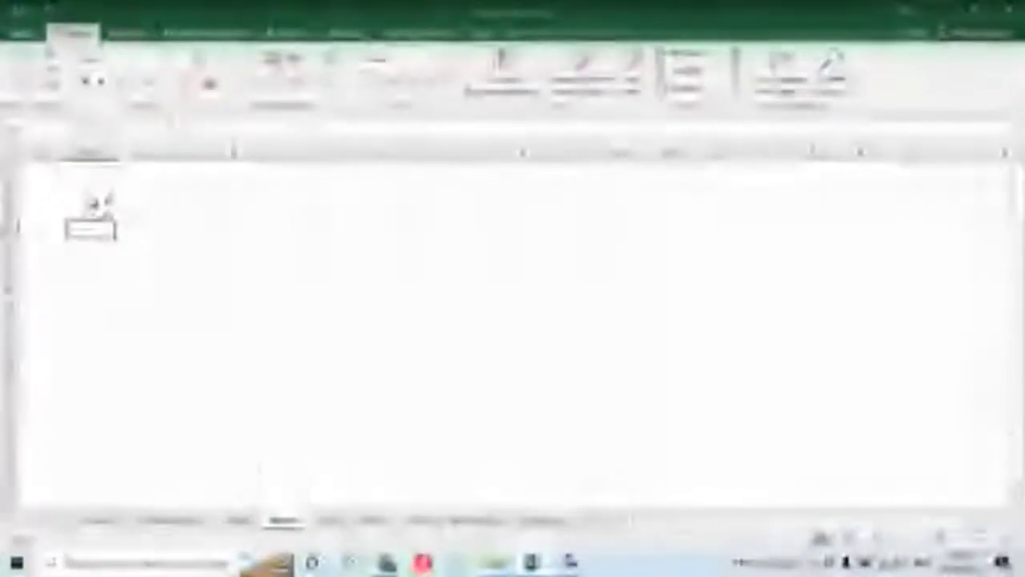
text(1)
key(Return)
key(Return)
text(1)
click(89, 200)
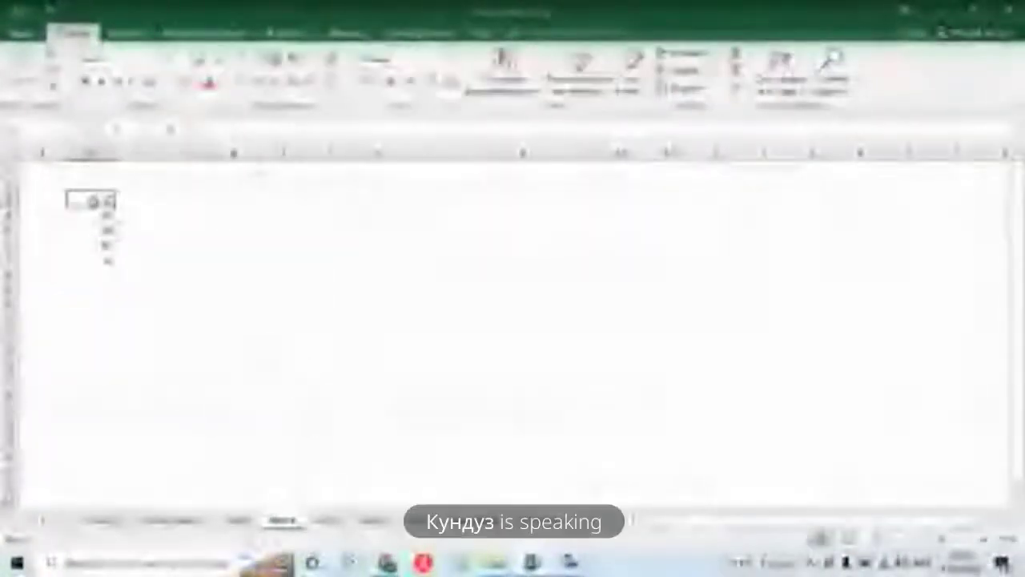
Step: Insert a stacked column chart of B3:B7 and recolour it with the colourful palette that starts with orange
drag(90, 200, 96, 244)
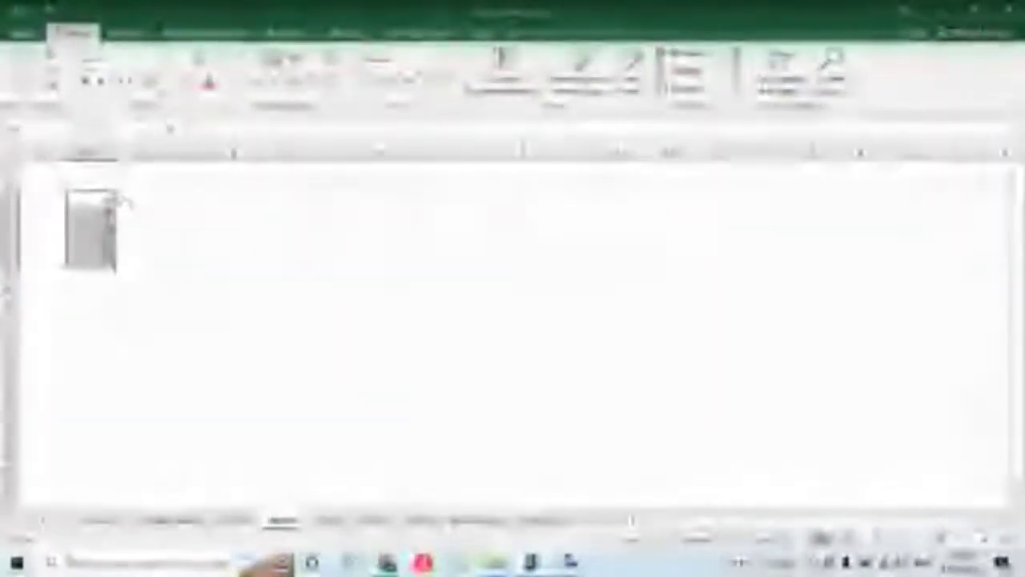
click(126, 32)
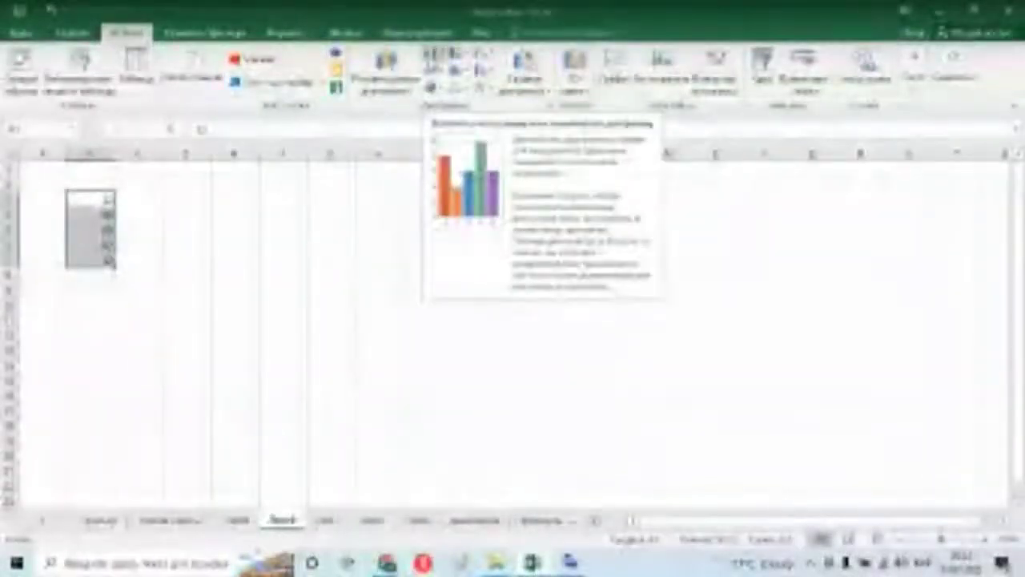
click(434, 56)
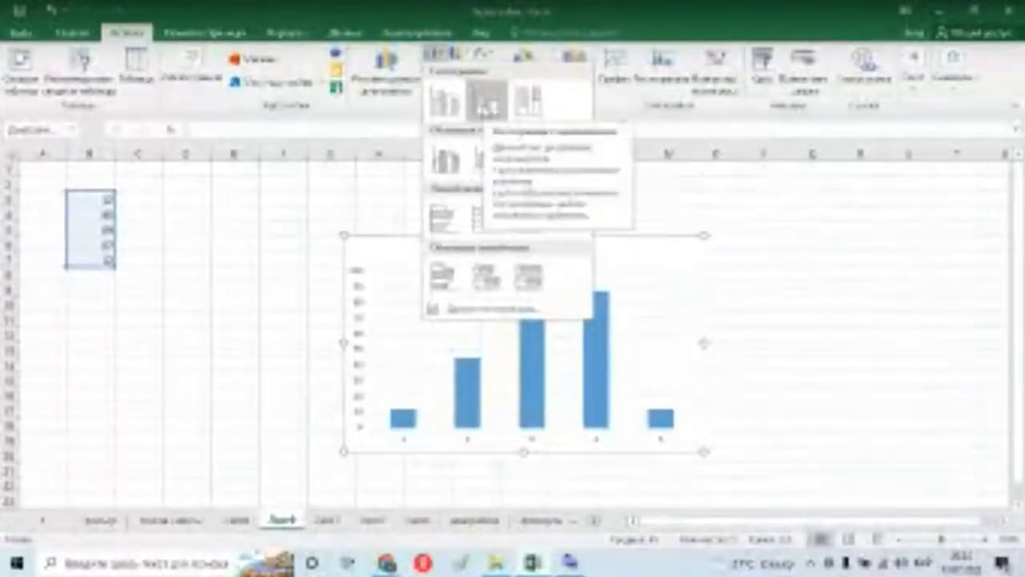
click(487, 100)
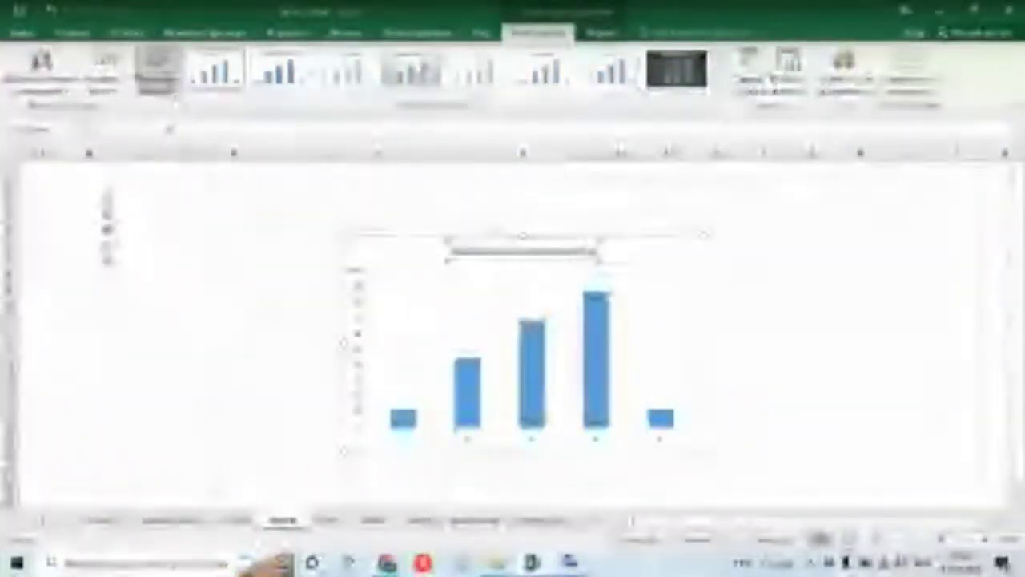
click(158, 71)
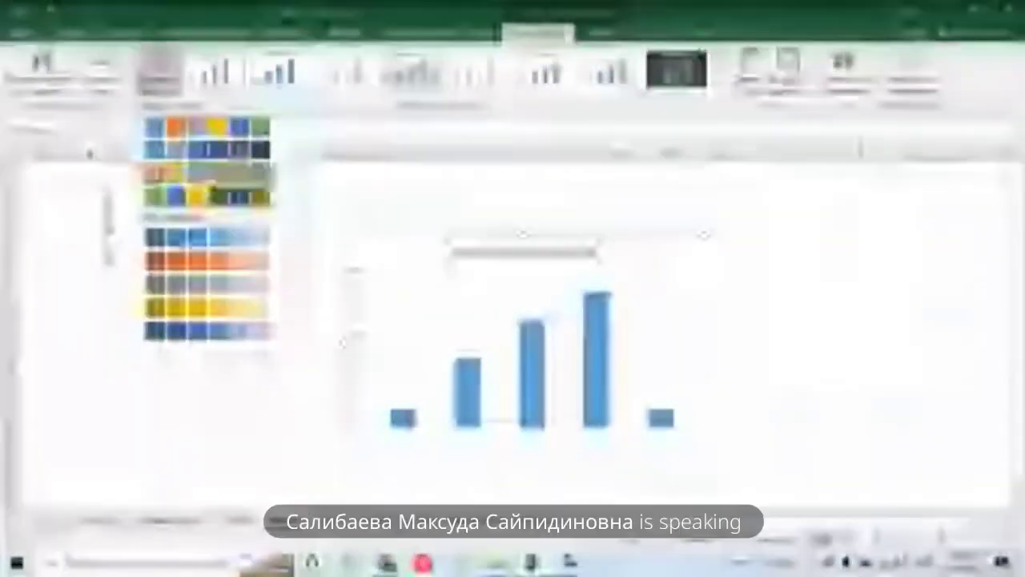
click(209, 173)
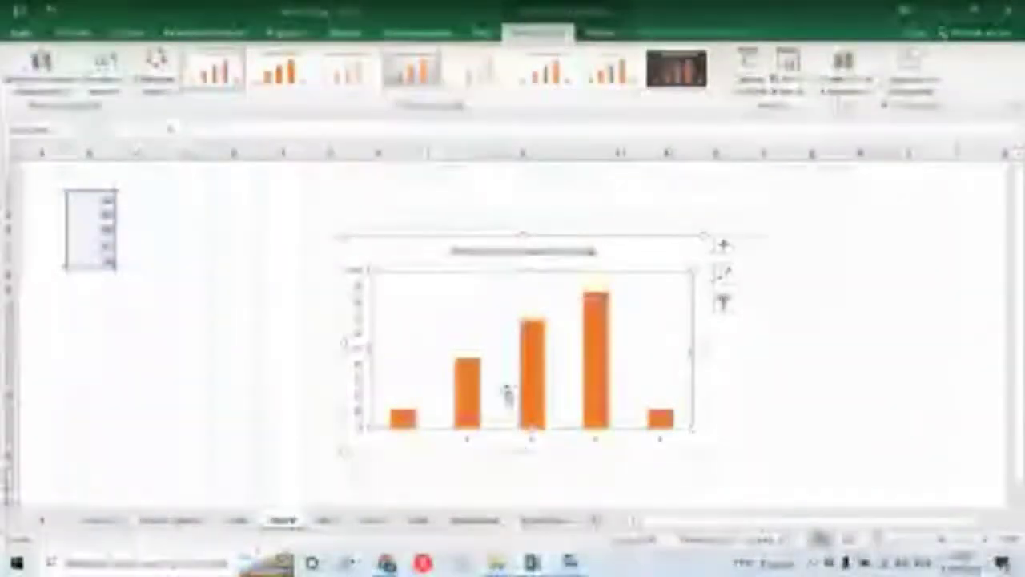
Step: On the билим сапаты sheet, view the list of statistical functions in the function library and close it
click(168, 520)
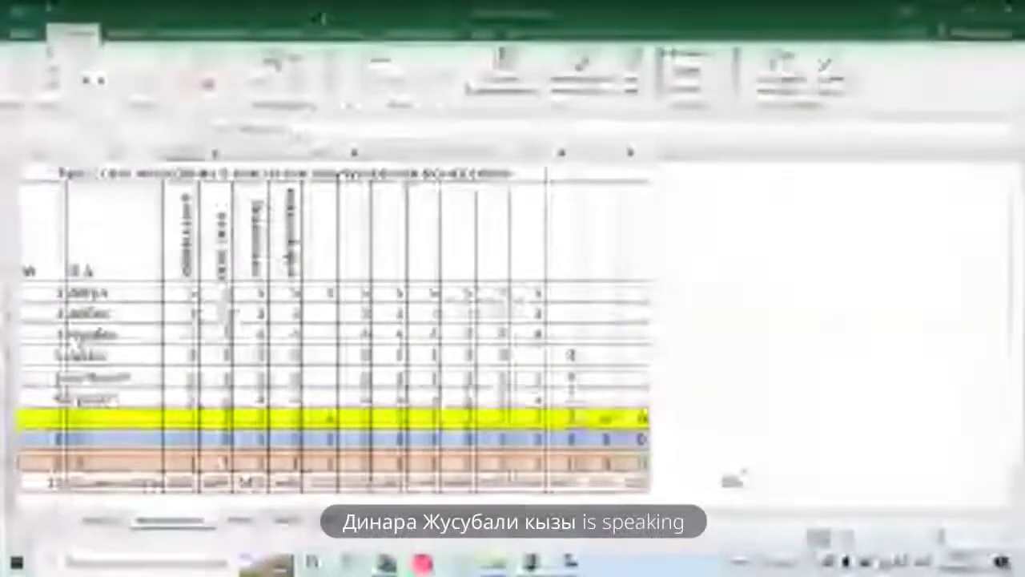
click(286, 32)
click(265, 87)
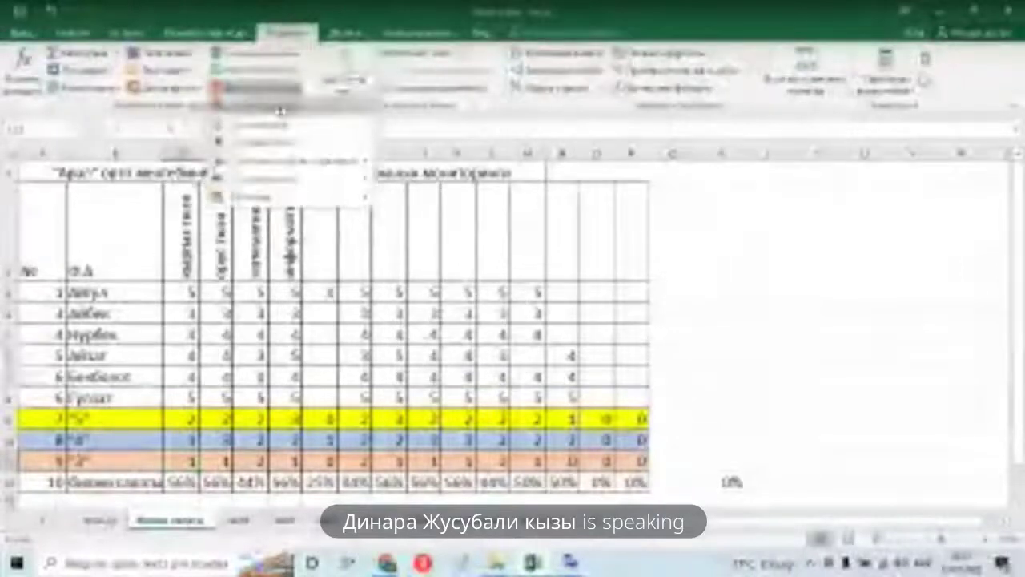
mouse_move(320, 104)
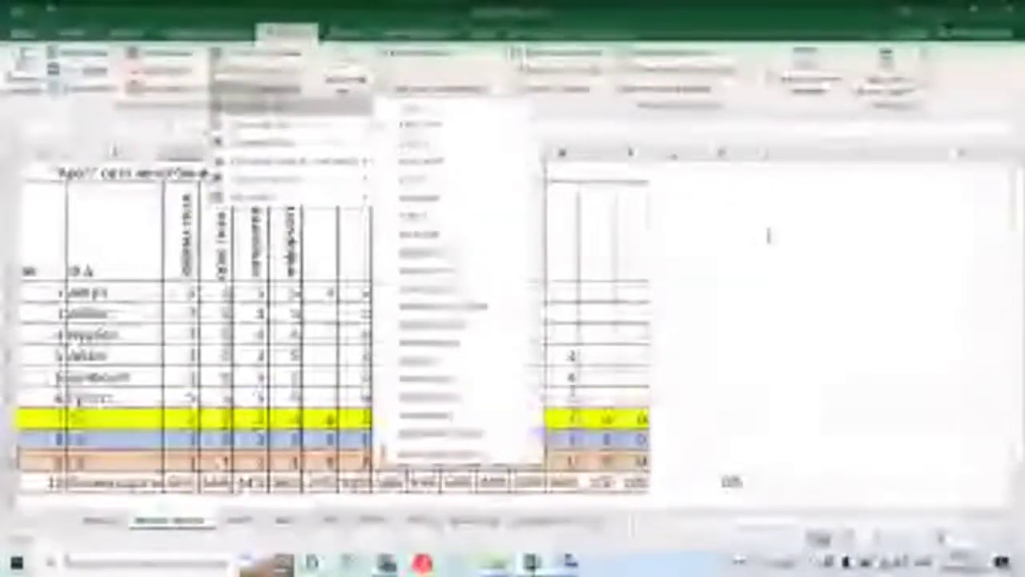
click(766, 224)
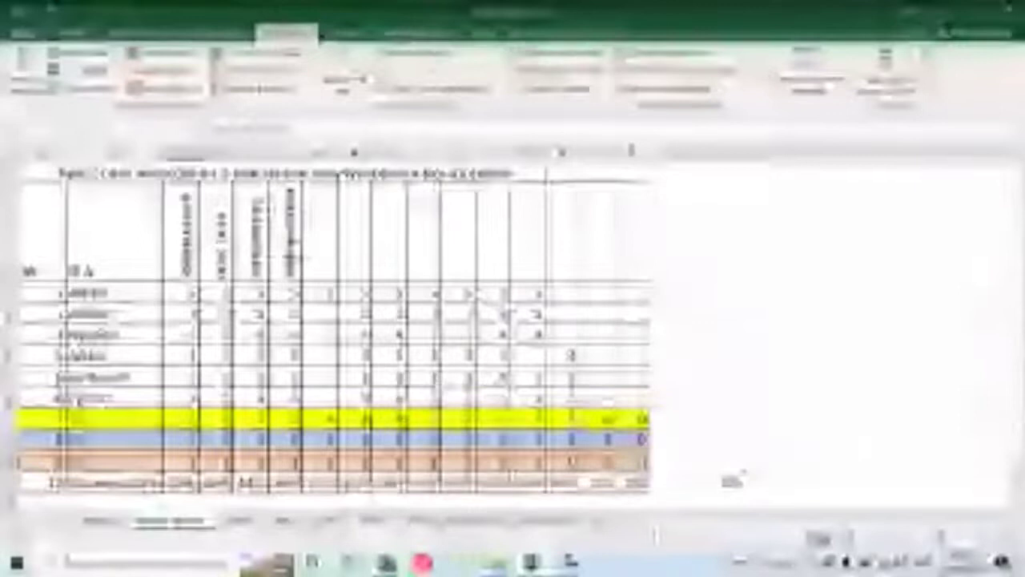